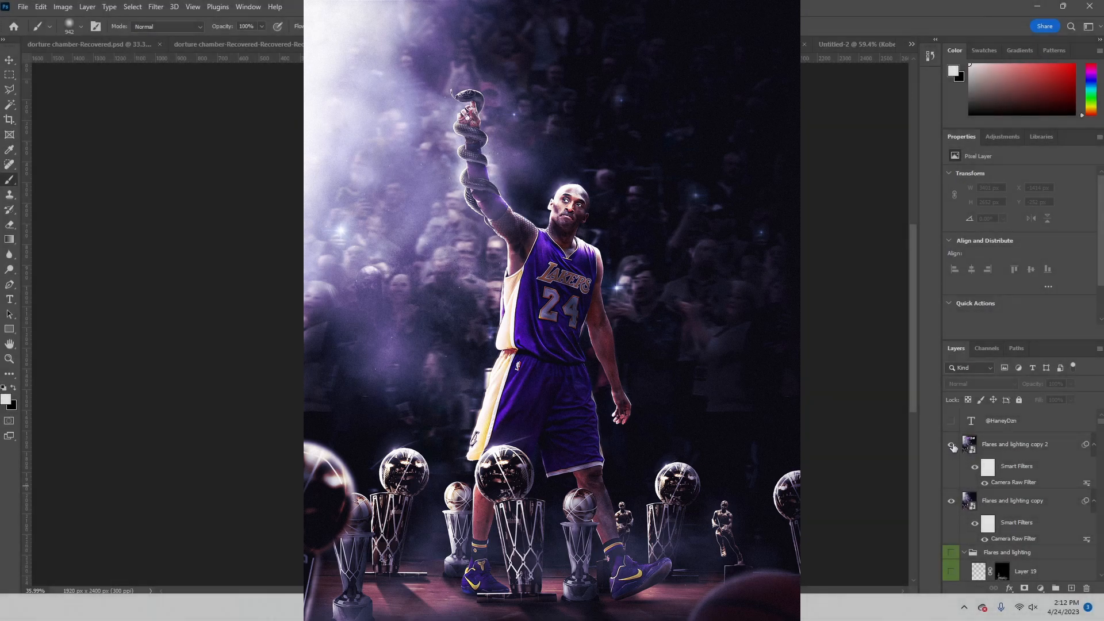
# - Hide all layers of the composite and show only the base arena photo layer, egzOHCna_4x copy 5
pyautogui.moveTo(953, 446); pyautogui.dragTo(948, 494)
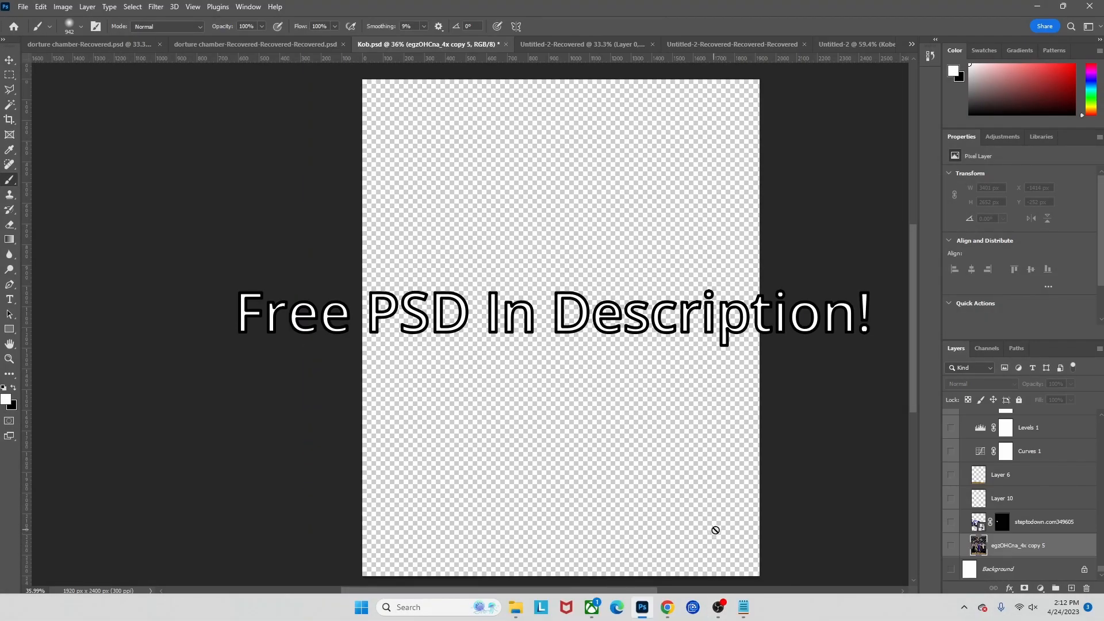
pyautogui.click(951, 545)
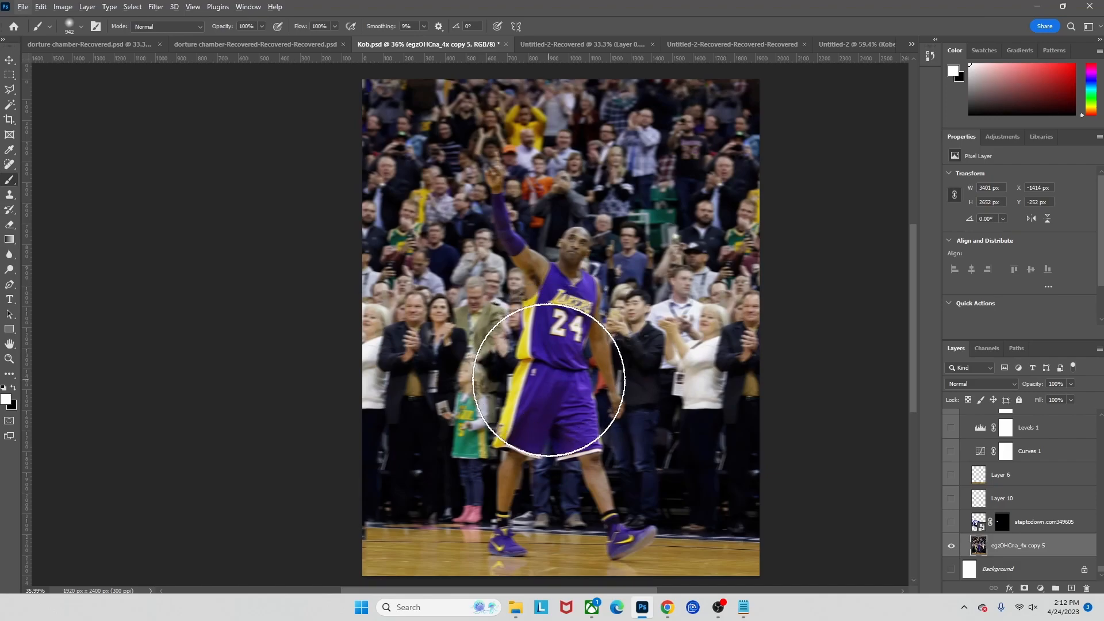
pyautogui.click(162, 6)
pyautogui.moveTo(173, 155)
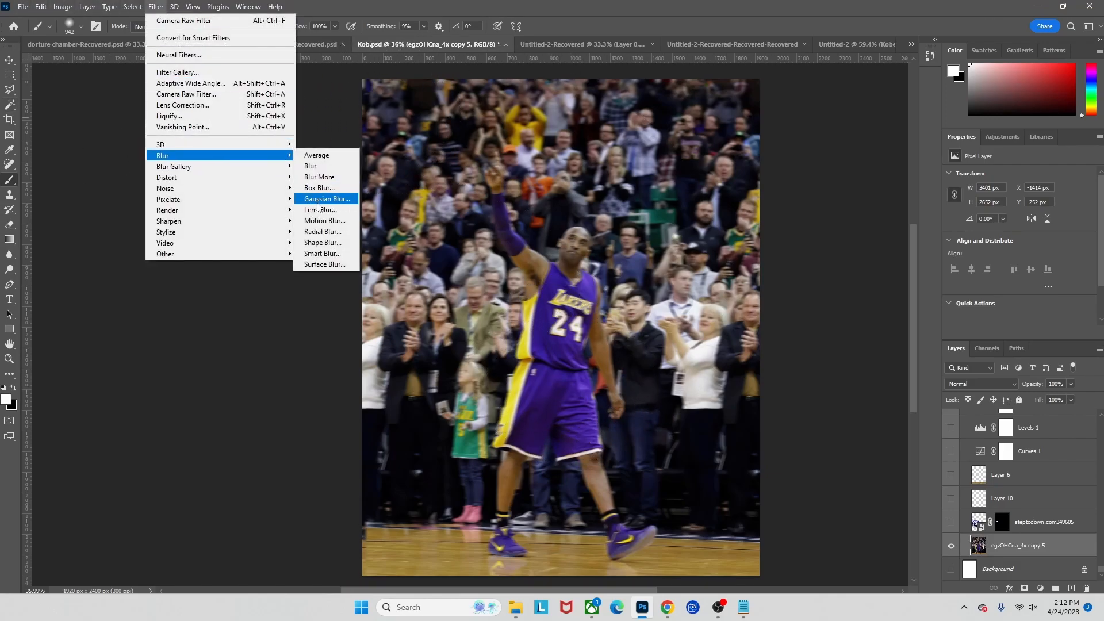
pyautogui.click(1005, 557)
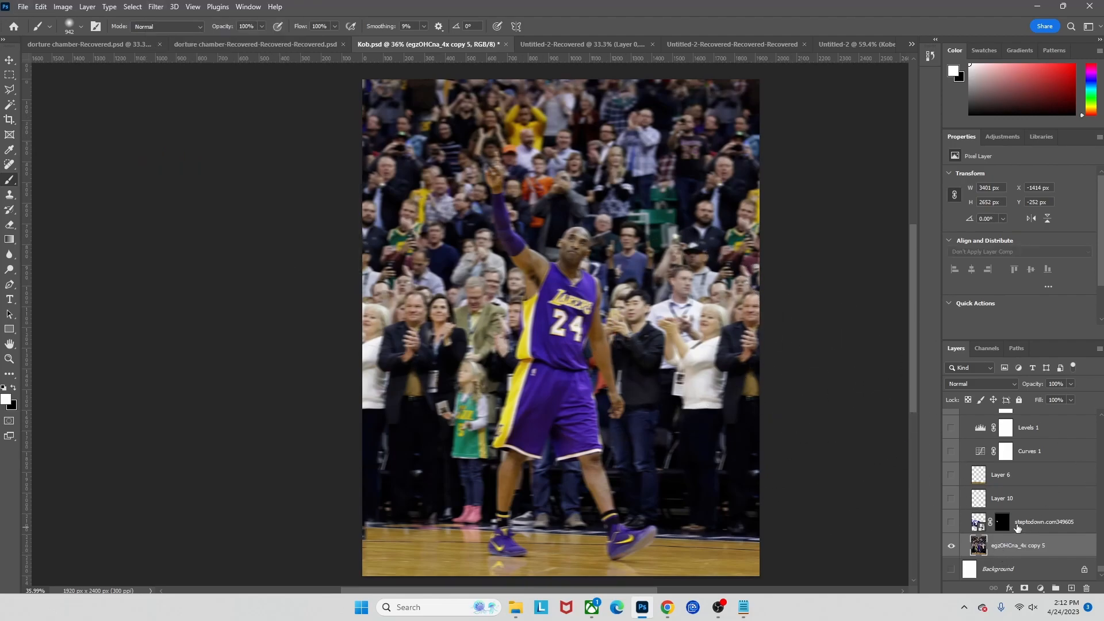
# - Show the steptodown.com349605 smart object, Layer 10 and Layer 6 above the base arena photo
pyautogui.click(950, 530)
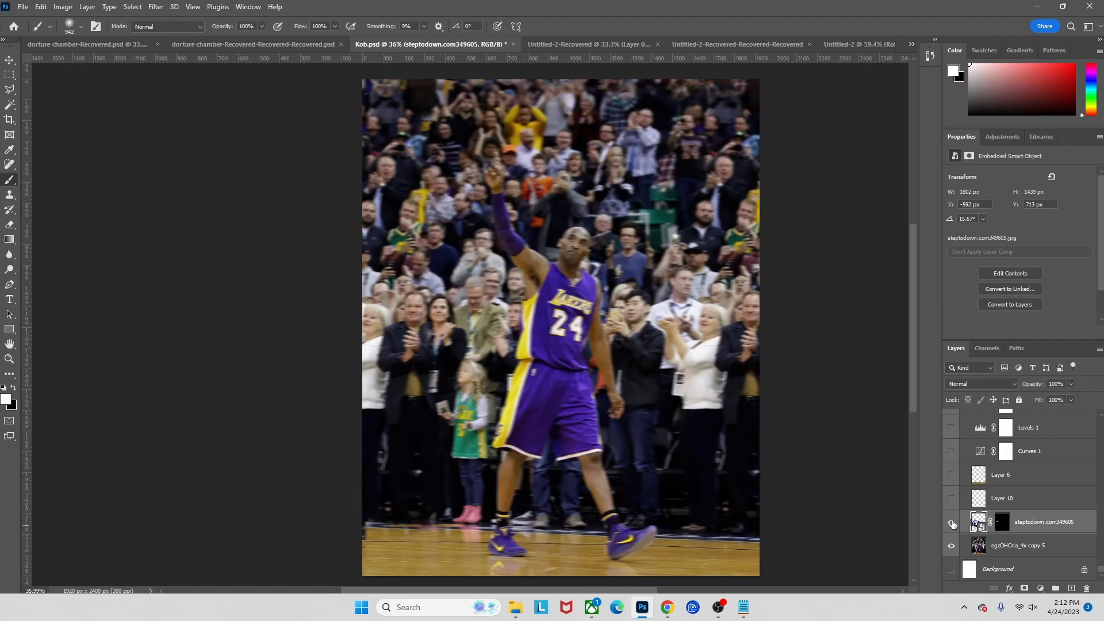
pyautogui.click(951, 498)
pyautogui.click(1021, 473)
pyautogui.click(951, 474)
pyautogui.scroll(-2, 686, 464)
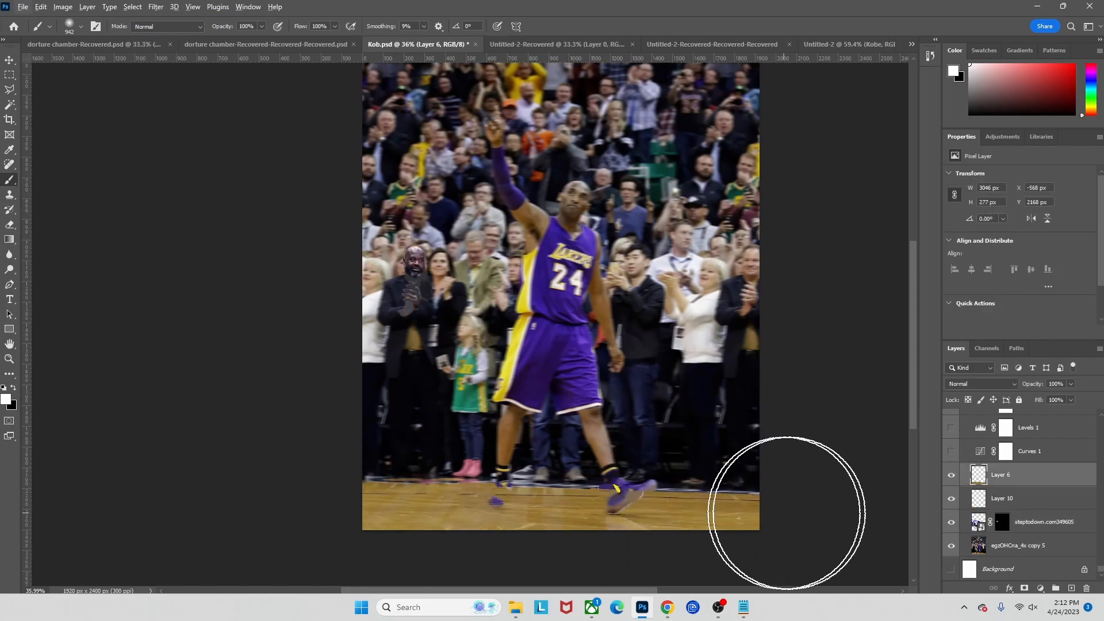
# - Hide Layer 6, trace around the court floor with the Polygonal Lasso as a demonstration, and show the layer again
pyautogui.click(952, 475)
pyautogui.press('l')
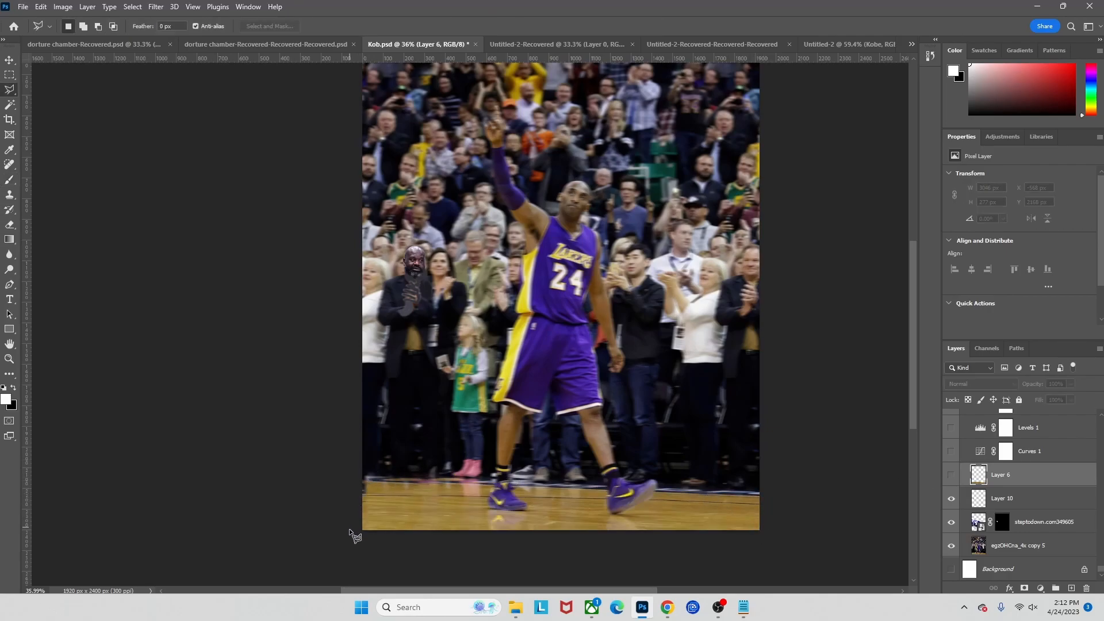
pyautogui.click(778, 499)
pyautogui.click(357, 480)
pyautogui.click(345, 549)
pyautogui.click(797, 532)
pyautogui.click(779, 498)
pyautogui.scroll(1, 688, 509)
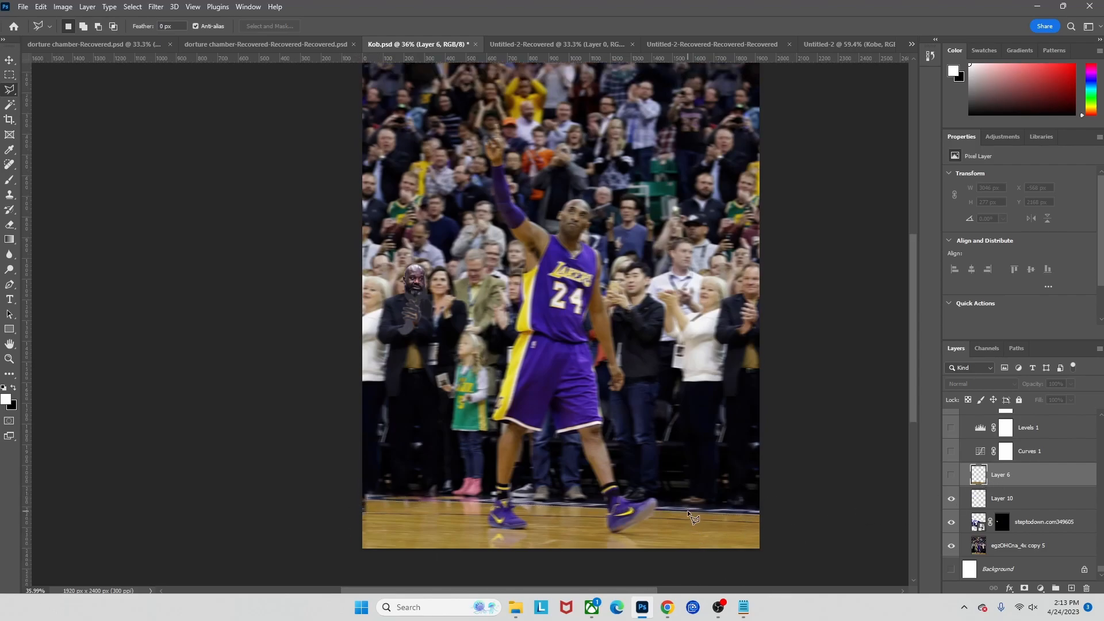
pyautogui.click(952, 474)
# - Show the Curves 1 adjustment, view its curve, and compare the image with the adjustment off and on
pyautogui.click(952, 458)
pyautogui.scroll(1, 952, 475)
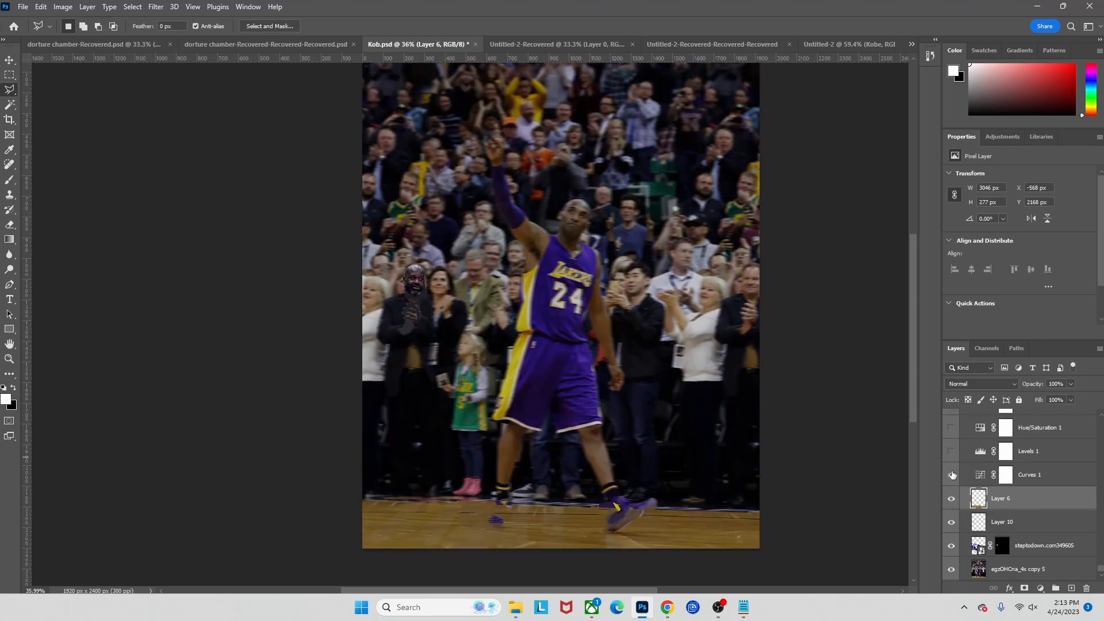
pyautogui.click(986, 476)
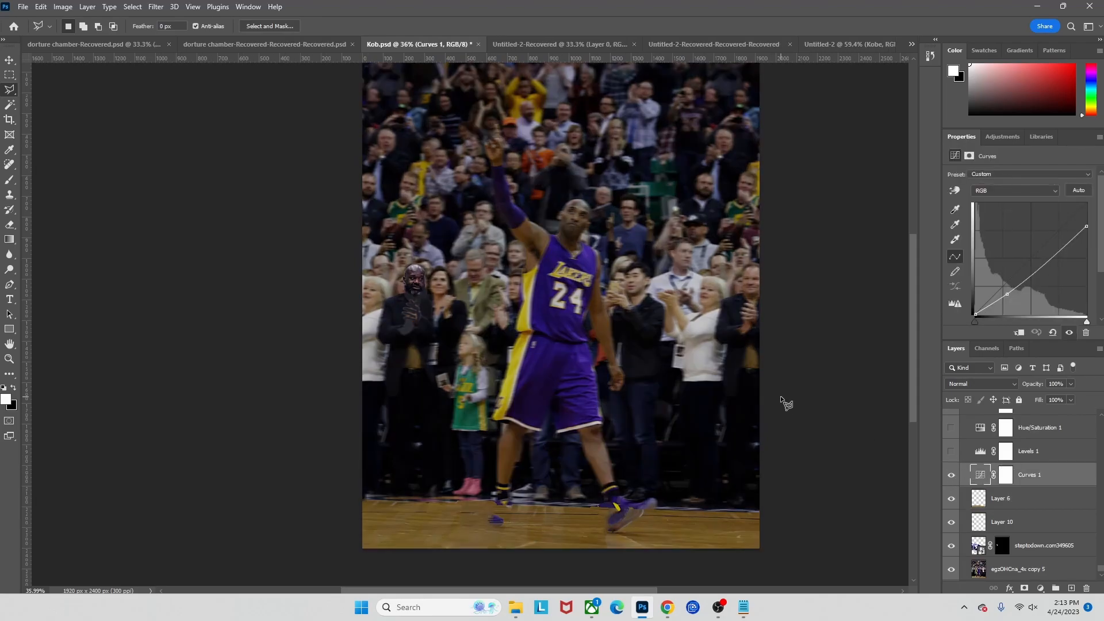
pyautogui.scroll(1, 781, 401)
pyautogui.scroll(1, 865, 316)
pyautogui.click(952, 473)
pyautogui.click(952, 473)
# - Open the Levels 1 settings and show the adjustment, comparing the image with and without it
pyautogui.click(985, 456)
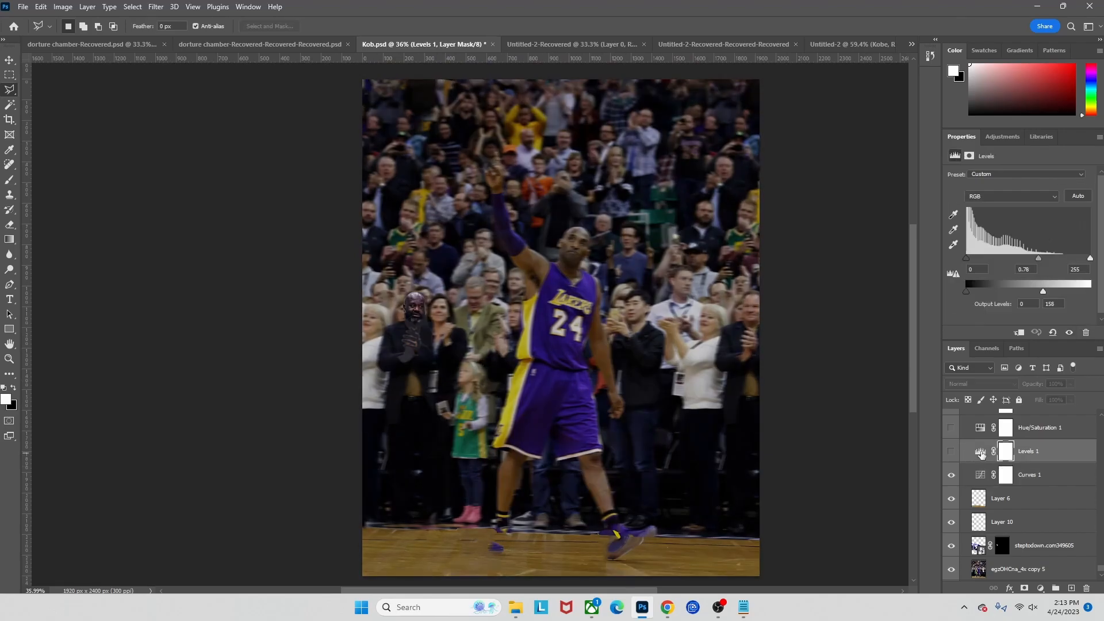
pyautogui.click(952, 452)
pyautogui.click(952, 452)
pyautogui.click(952, 452)
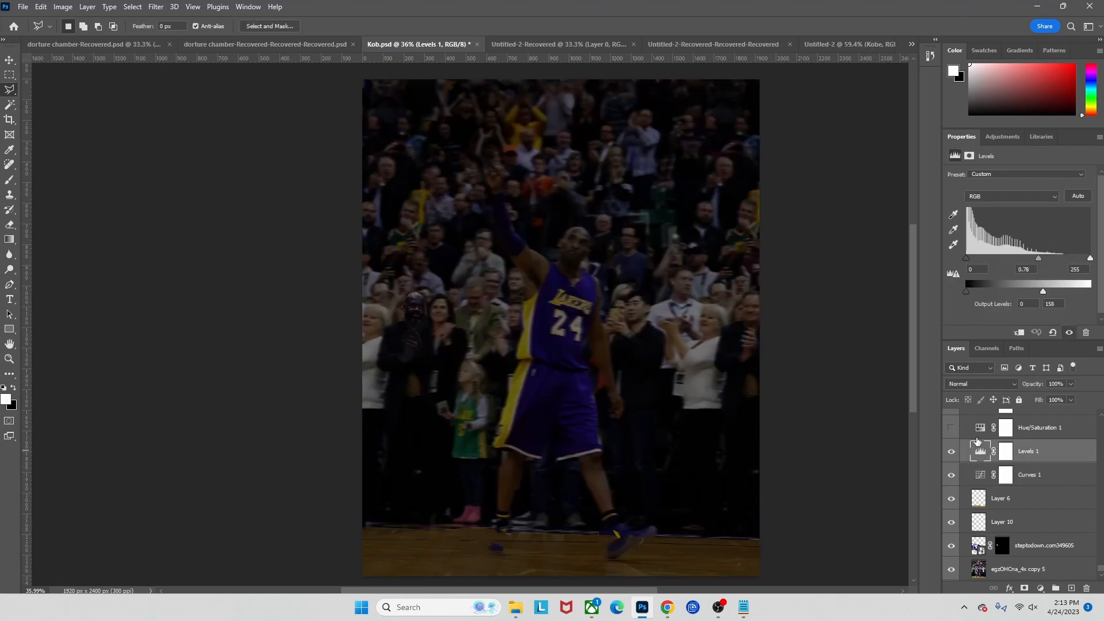
# - Open the Hue/Saturation 1 settings and show the adjustment, comparing the image with and without it
pyautogui.click(980, 428)
pyautogui.click(951, 428)
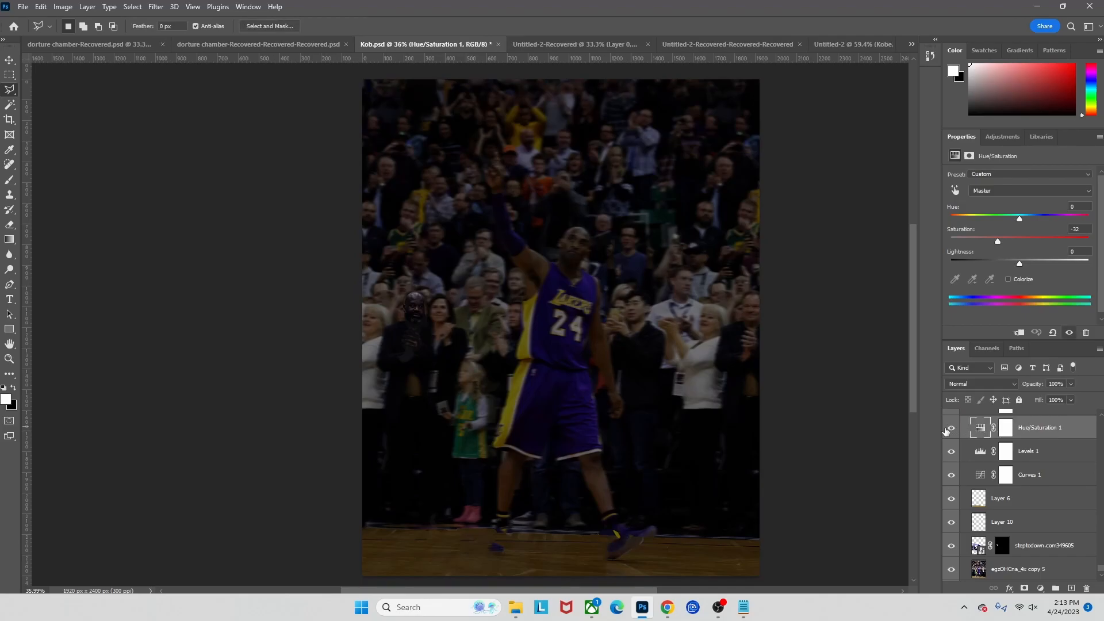
pyautogui.click(948, 430)
pyautogui.click(948, 430)
pyautogui.click(947, 429)
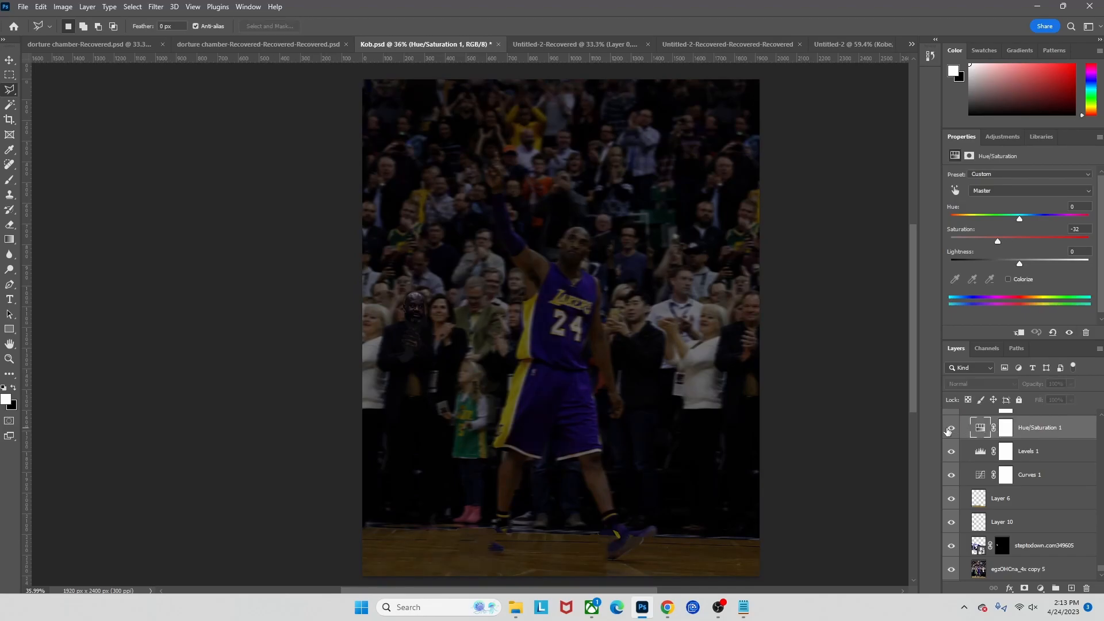
pyautogui.click(949, 429)
# - Look over the available adjustment types, and show and select the Gradient Map 1 adjustment layer
pyautogui.scroll(1, 956, 473)
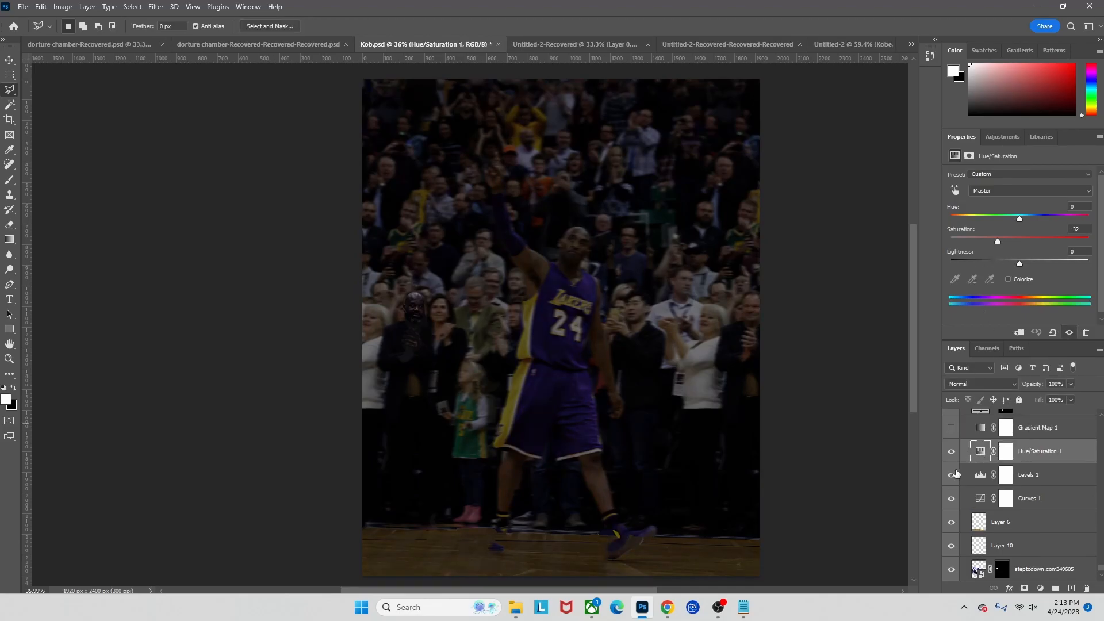
pyautogui.scroll(1, 979, 435)
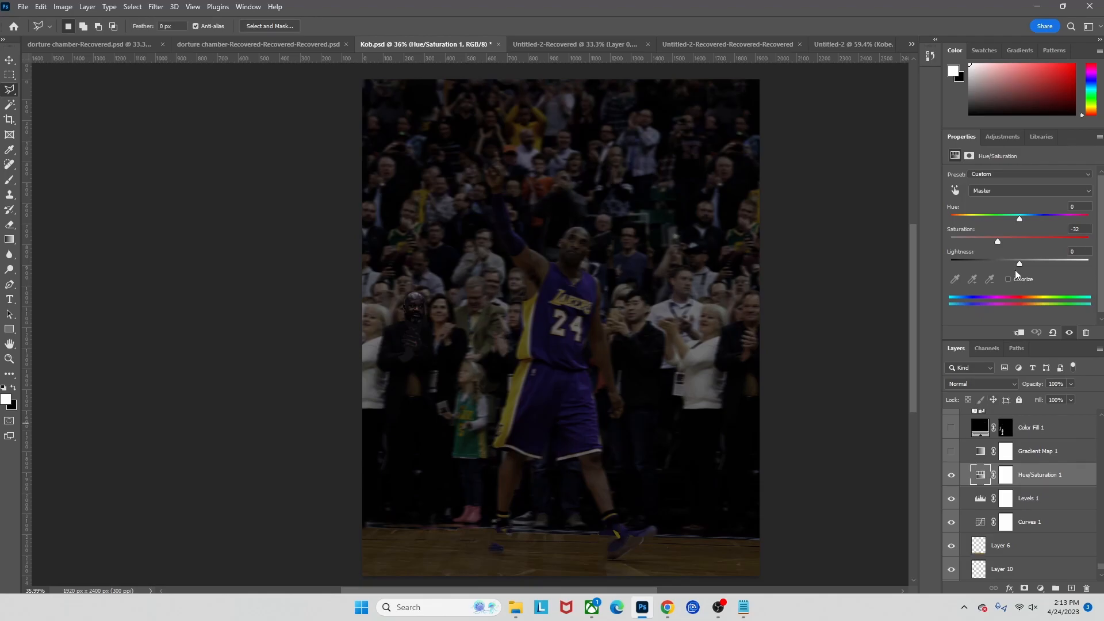
pyautogui.click(993, 137)
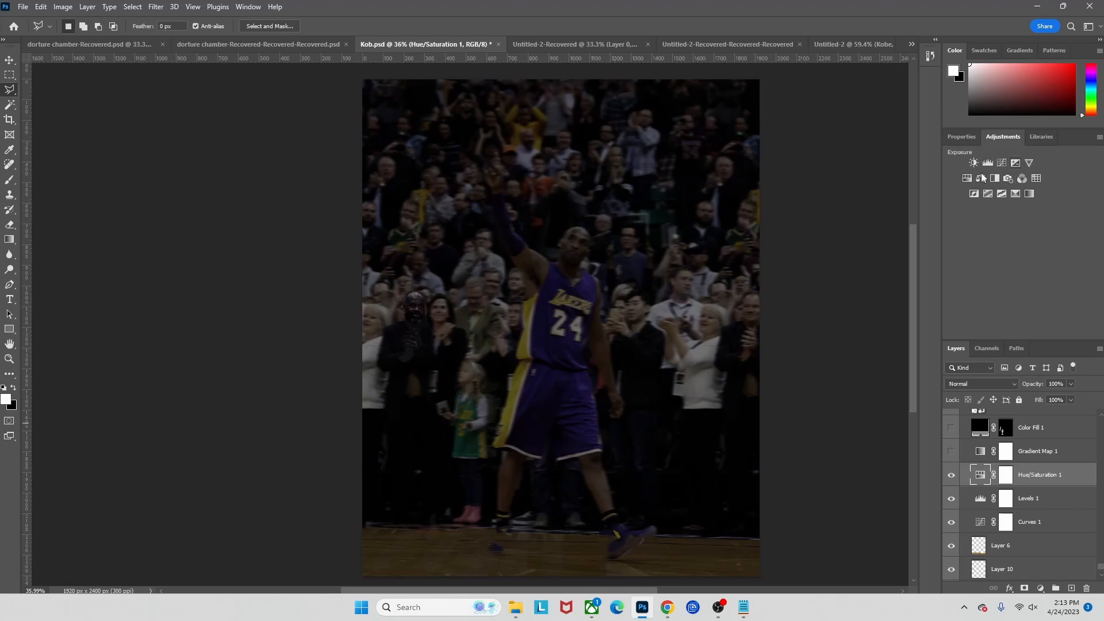
pyautogui.click(1043, 457)
pyautogui.click(952, 451)
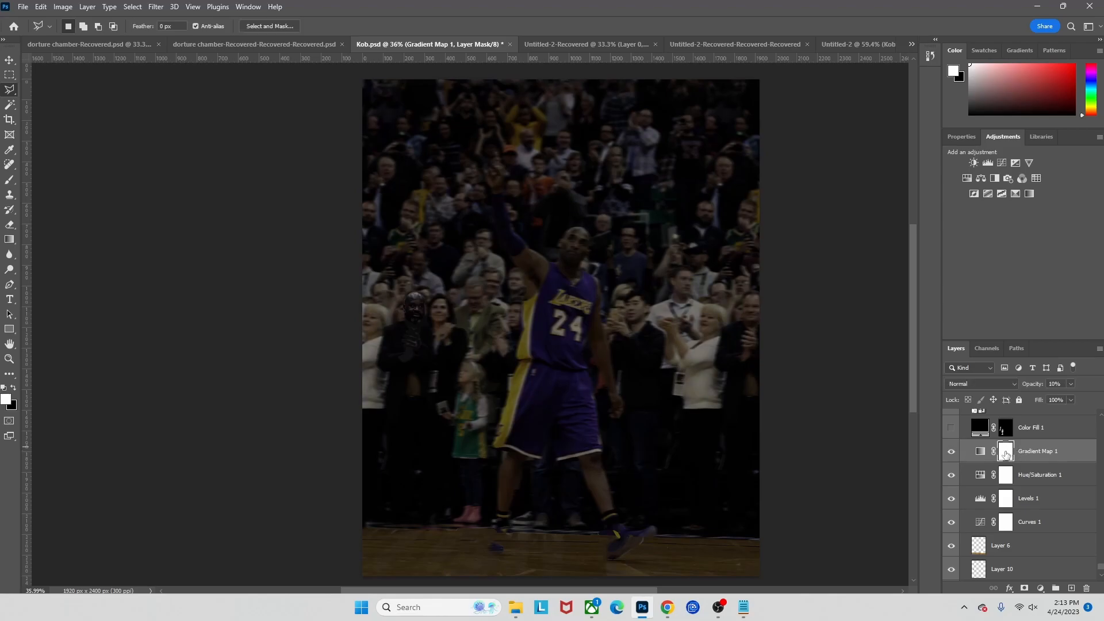
pyautogui.click(987, 454)
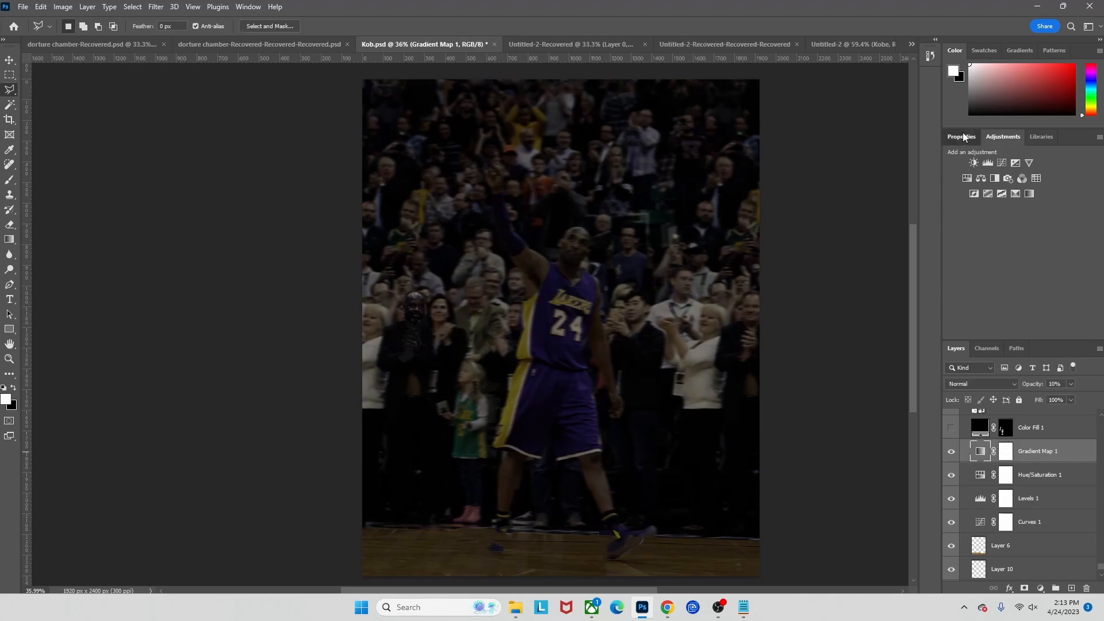
# - Try recoloring the middle stop of the Gradient Map 1 gradient to blue 322ebc, and cancel the edit
pyautogui.click(964, 136)
pyautogui.click(989, 178)
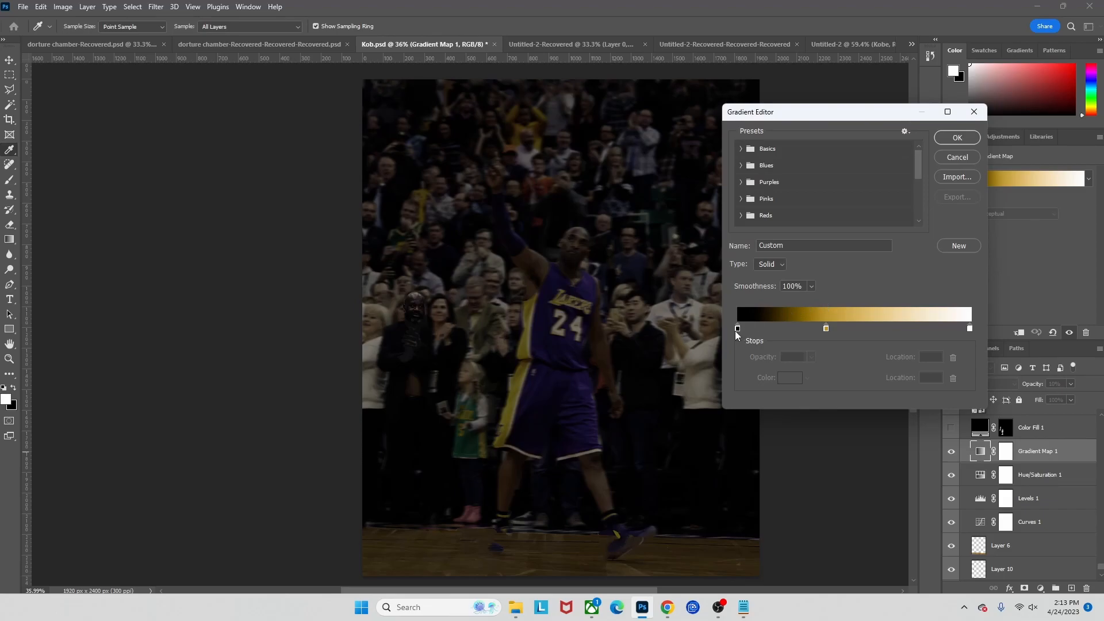
pyautogui.click(827, 327)
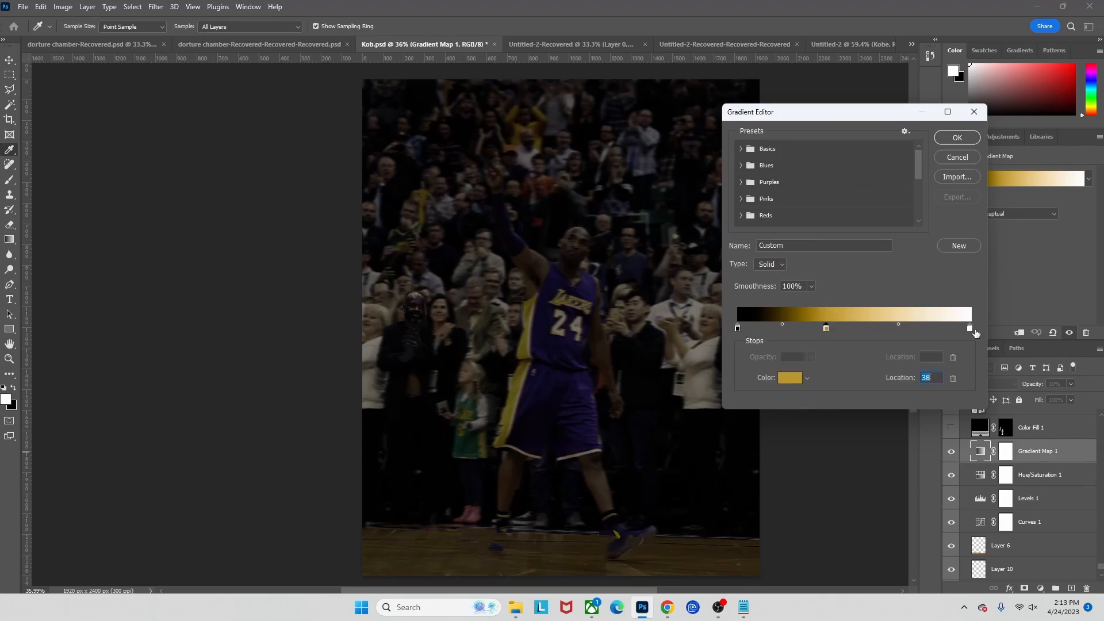
pyautogui.click(787, 378)
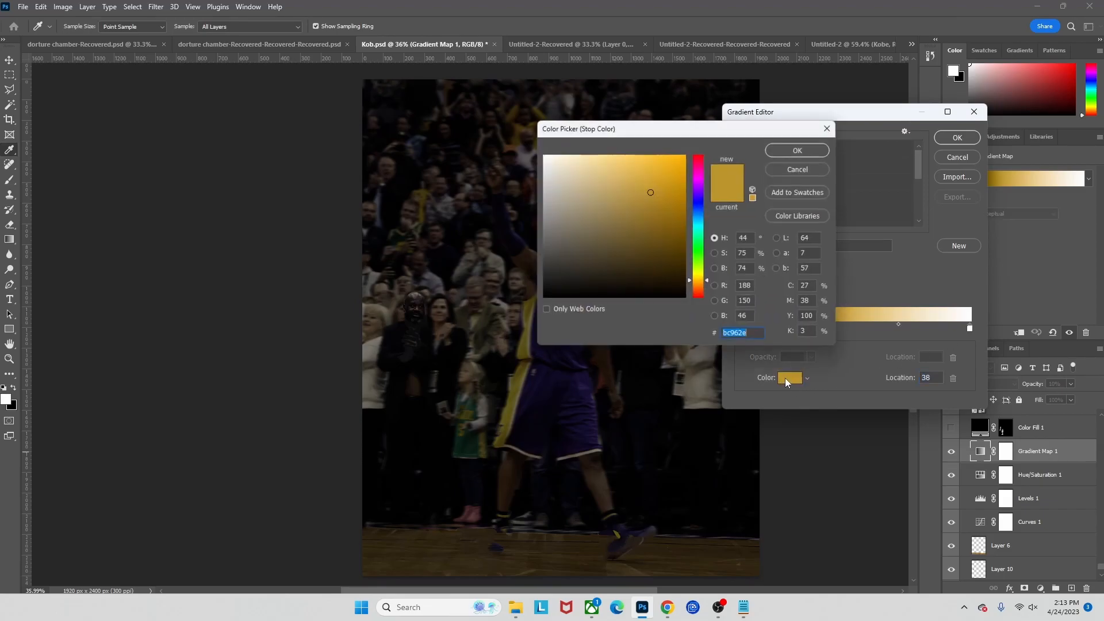
pyautogui.click(701, 203)
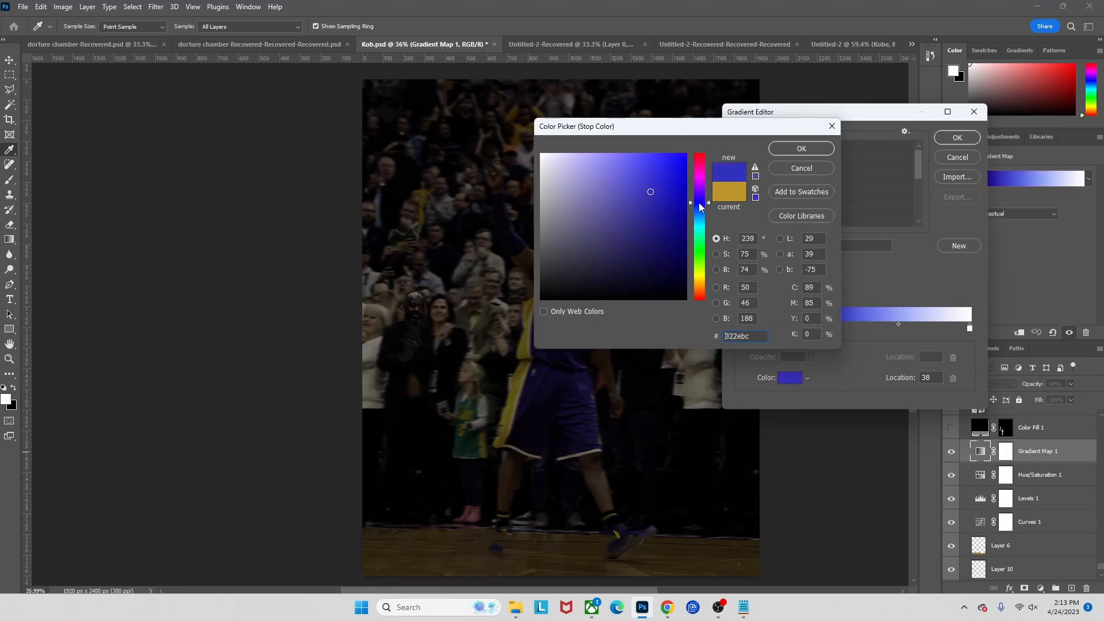
pyautogui.click(831, 126)
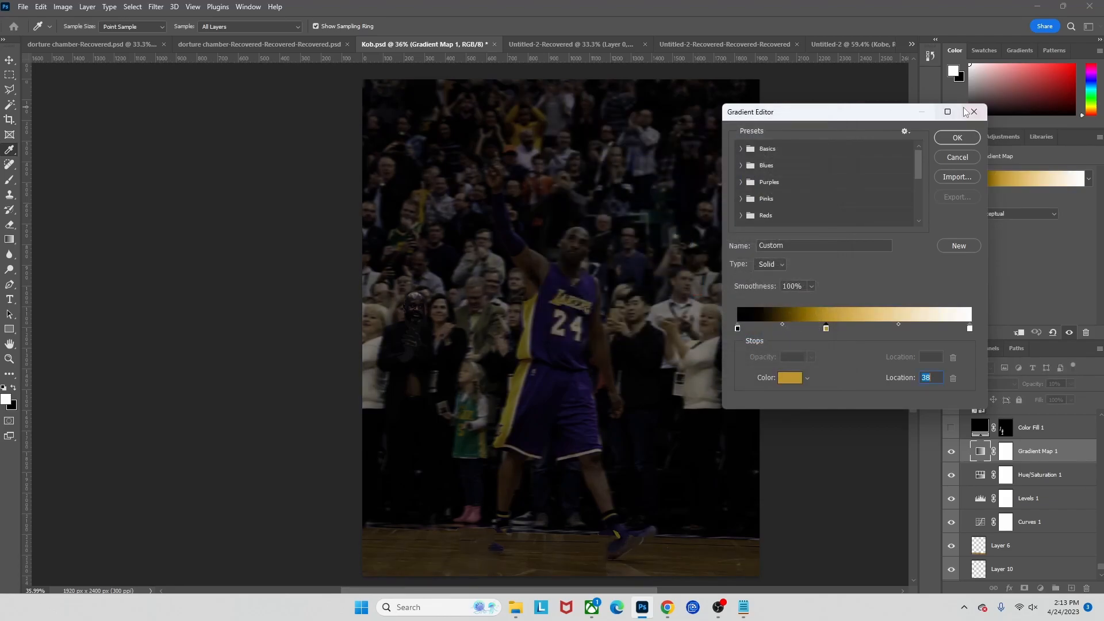
pyautogui.click(969, 161)
# - Check the Gradient Map 1 effect, and show the masked black Color Fill 1 layer above it
pyautogui.click(952, 451)
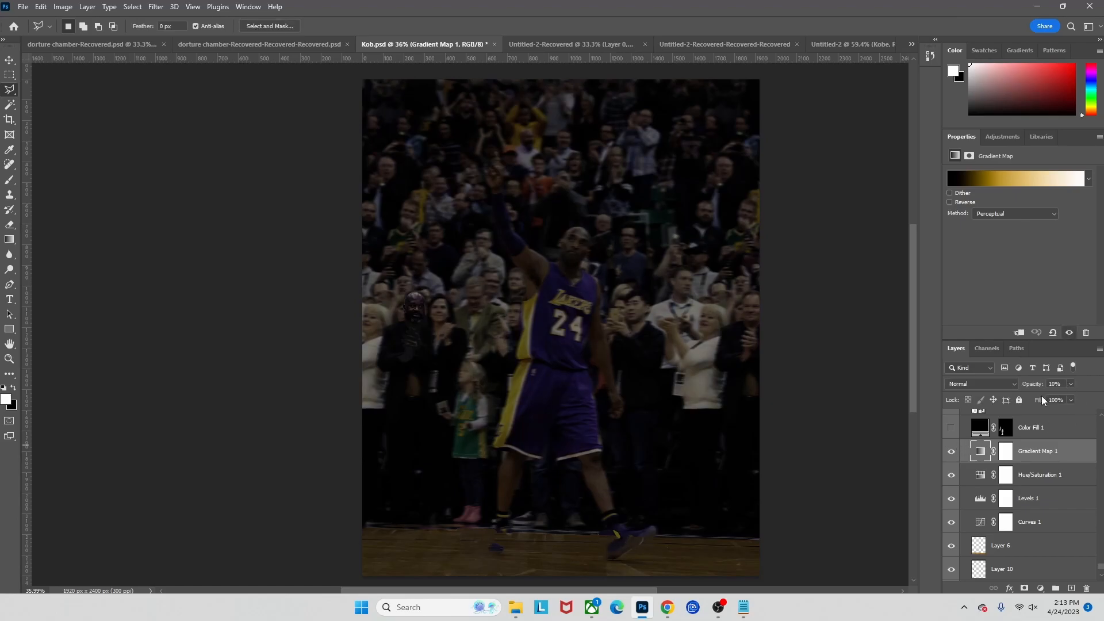
pyautogui.click(1030, 428)
pyautogui.click(952, 428)
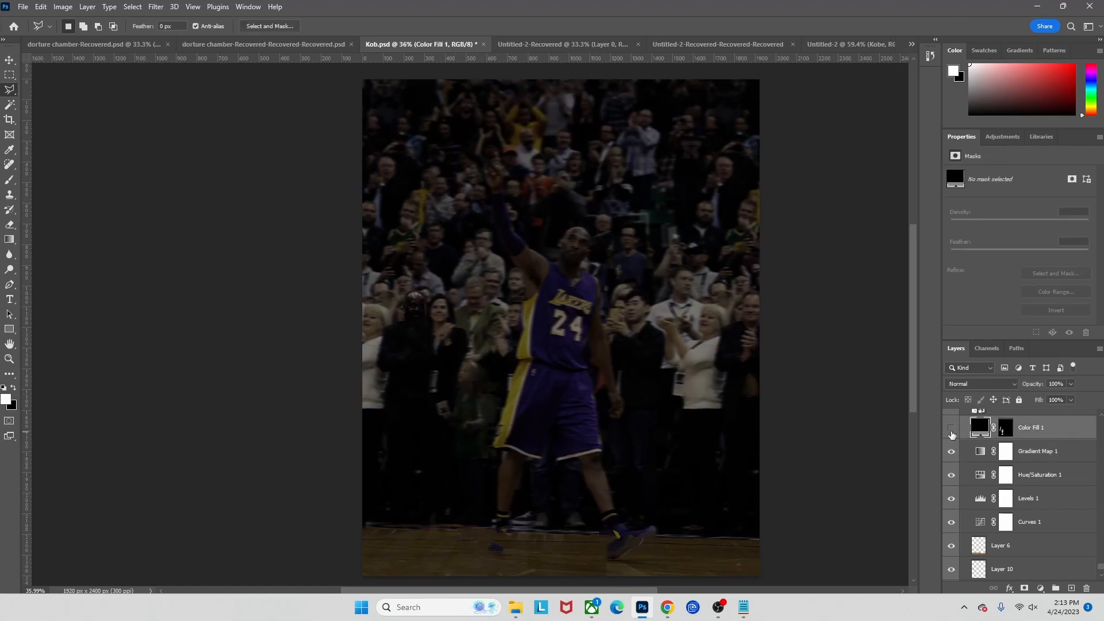
# - Show the first realistic-arctic lens flare layer above Color Fill 1 and examine the flare on the crowd up close
pyautogui.scroll(1, 970, 454)
pyautogui.click(1013, 461)
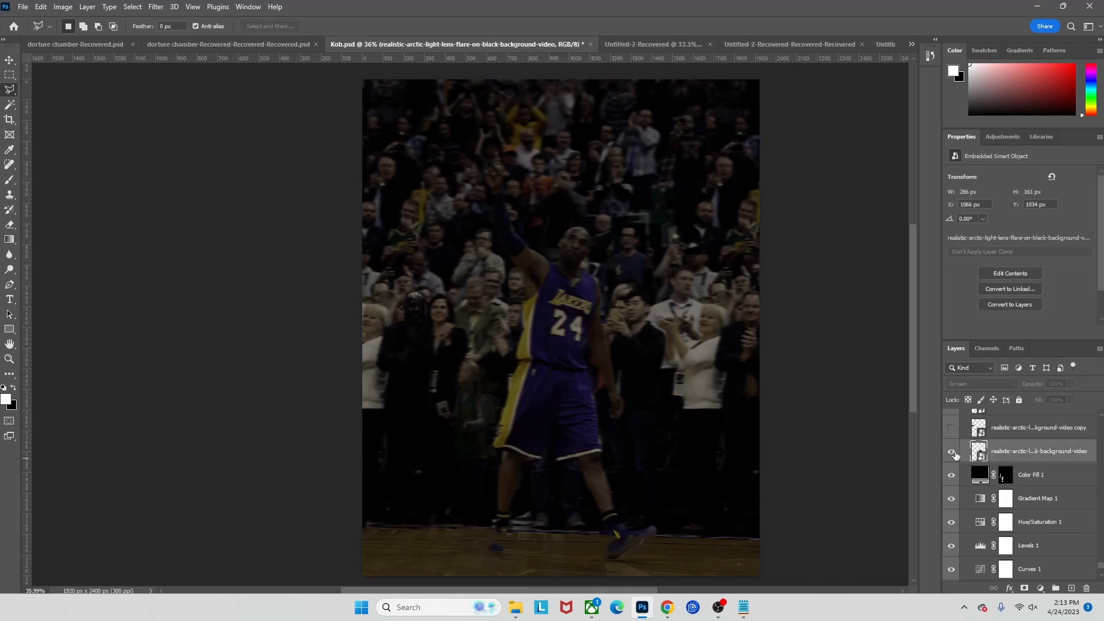
pyautogui.click(953, 452)
pyautogui.click(952, 452)
pyautogui.scroll(1, 710, 353)
pyautogui.scroll(4, 646, 334)
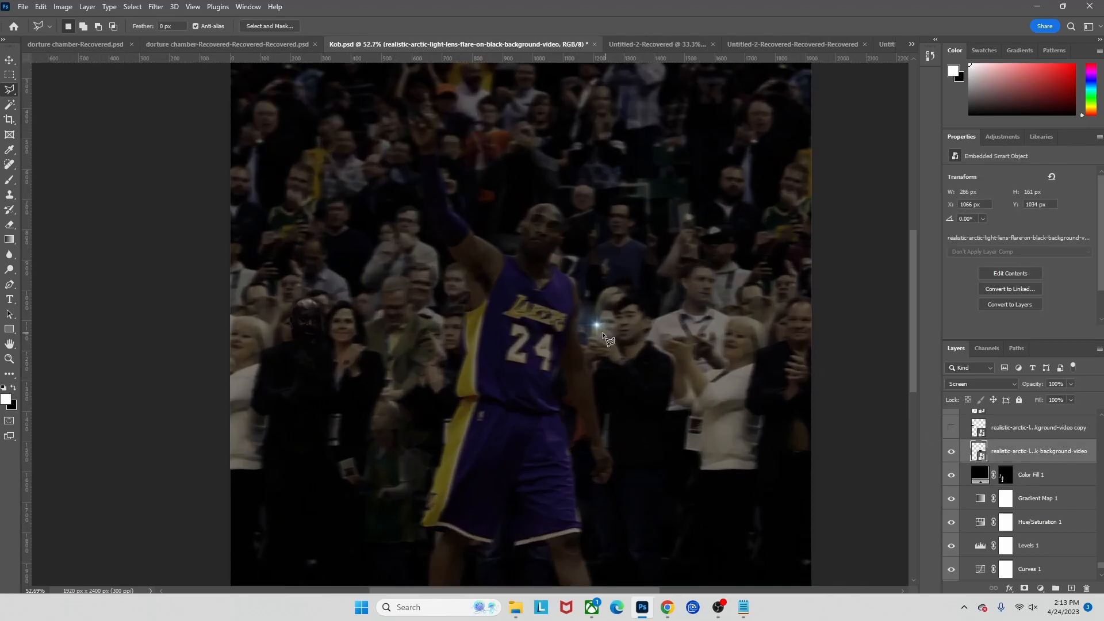
pyautogui.scroll(4, 609, 328)
pyautogui.scroll(-2, 612, 320)
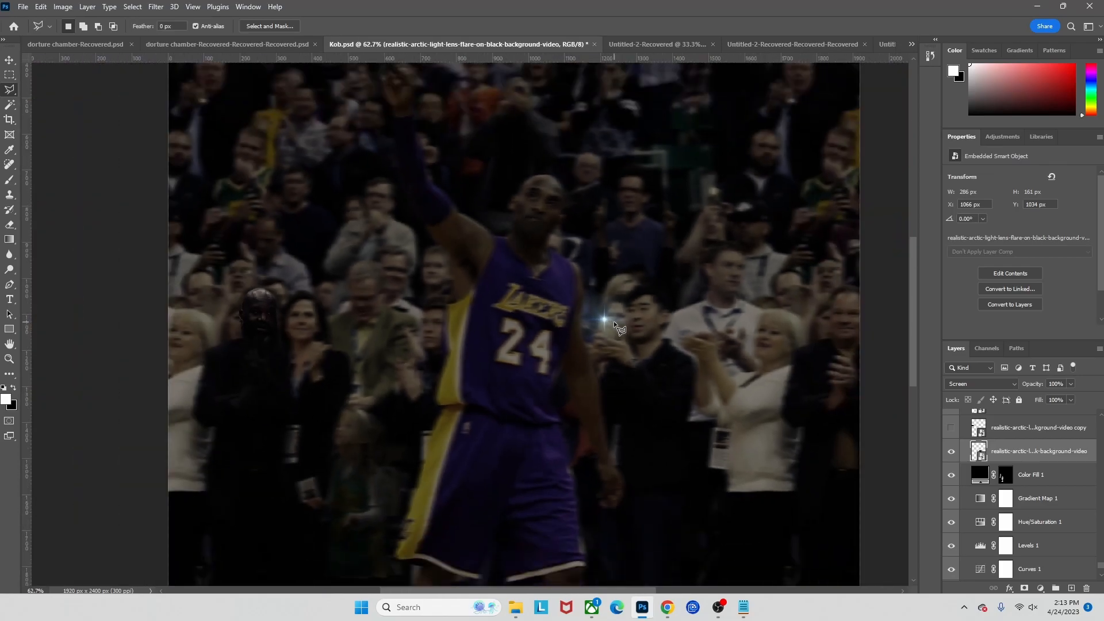
pyautogui.scroll(-2, 613, 321)
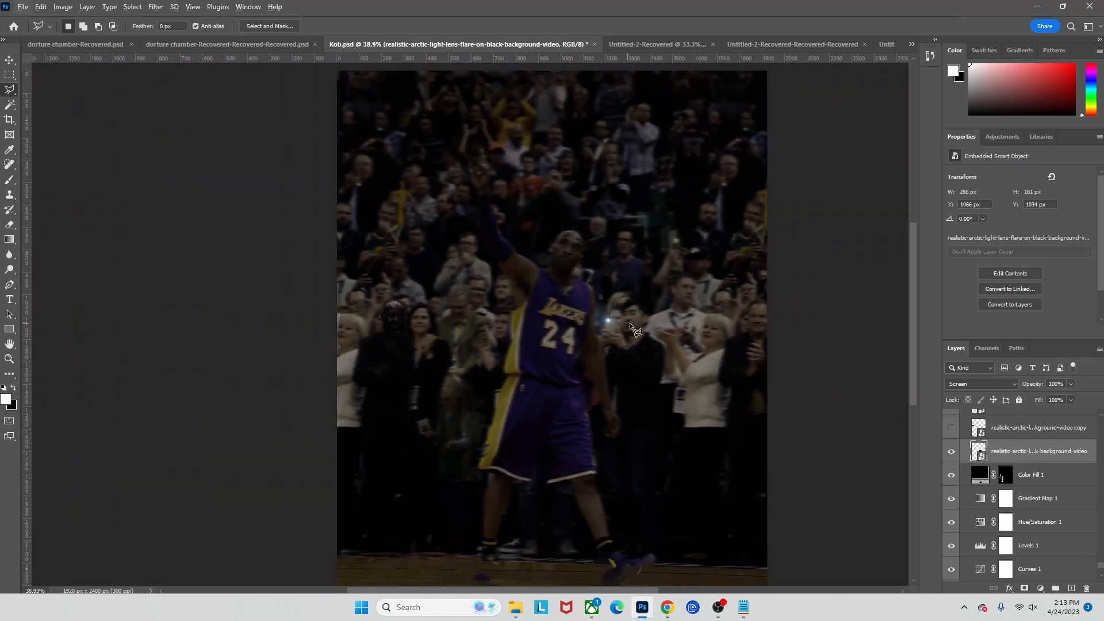
pyautogui.scroll(4, 619, 331)
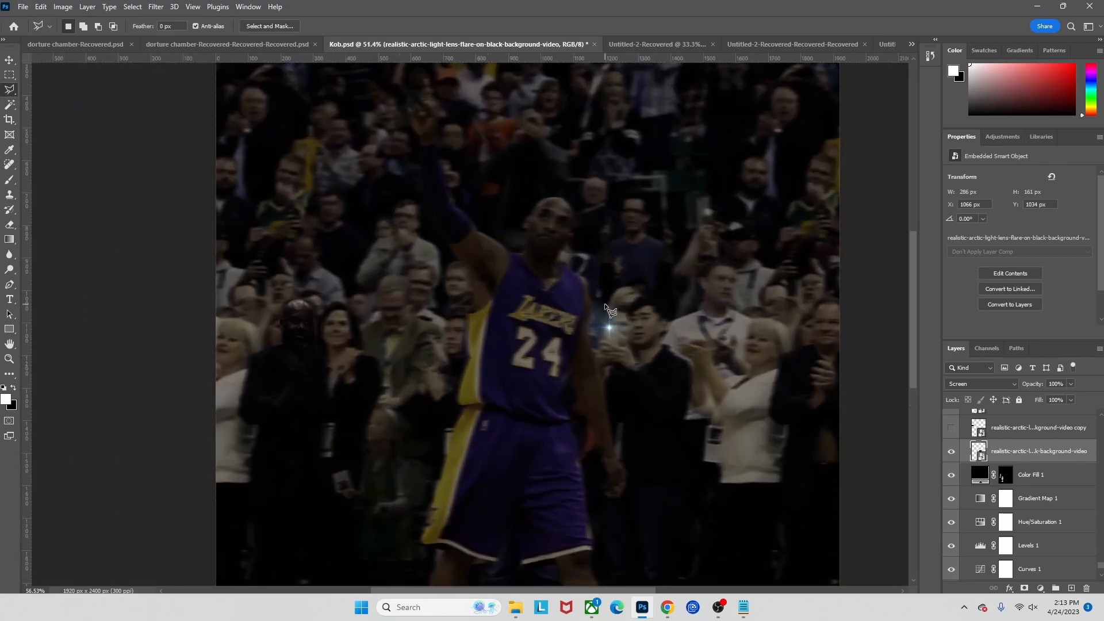
pyautogui.scroll(-3, 605, 334)
pyautogui.scroll(-2, 605, 334)
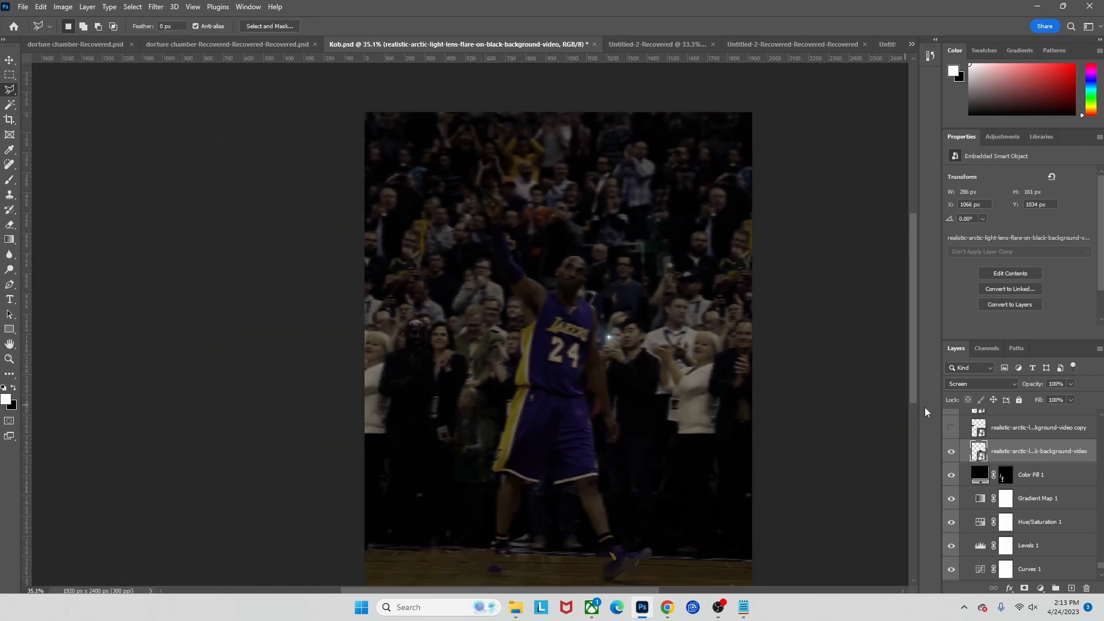
# - Show the remaining lens flare copies, up to copy 5, and the masked Levels 2 adjustment above them
pyautogui.click(949, 429)
pyautogui.scroll(1, 949, 438)
pyautogui.click(949, 435)
pyautogui.scroll(1, 949, 443)
pyautogui.click(950, 468)
pyautogui.click(954, 455)
pyautogui.click(954, 435)
pyautogui.scroll(1, 955, 443)
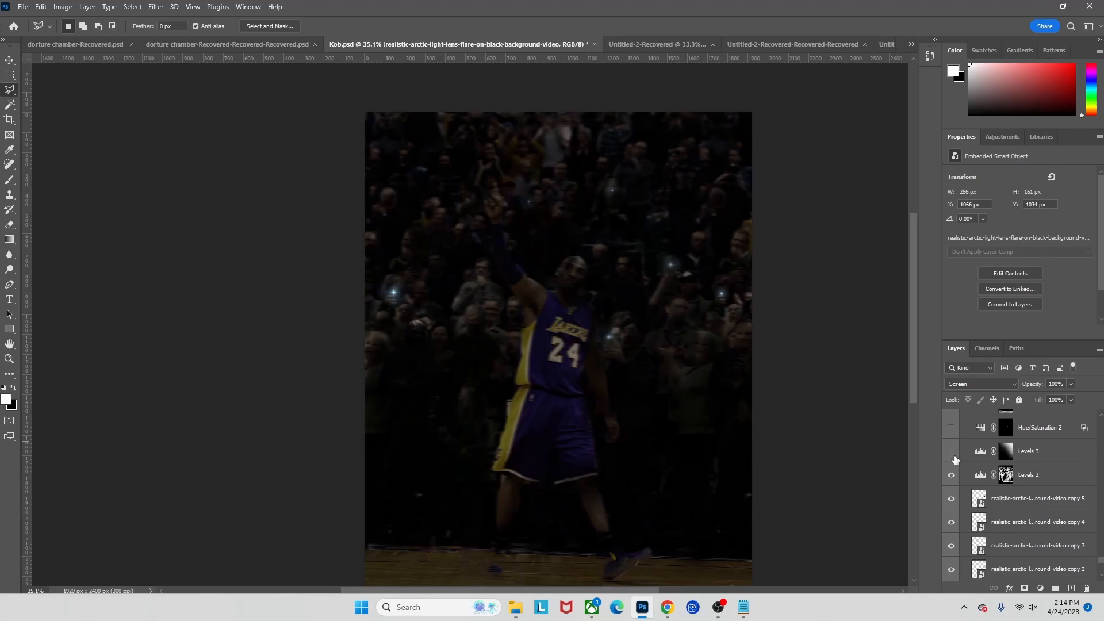
# - Compare the image with Levels 3 and Levels 2 switched on and off, and open the Levels 2 settings
pyautogui.click(951, 452)
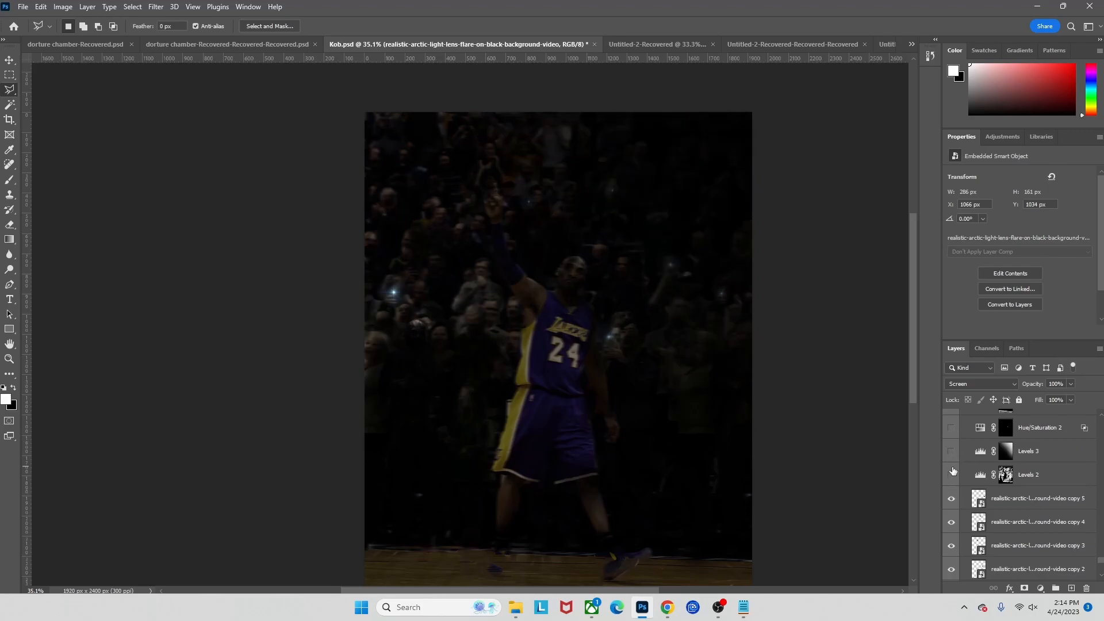
pyautogui.click(951, 474)
pyautogui.click(1019, 476)
pyautogui.click(982, 477)
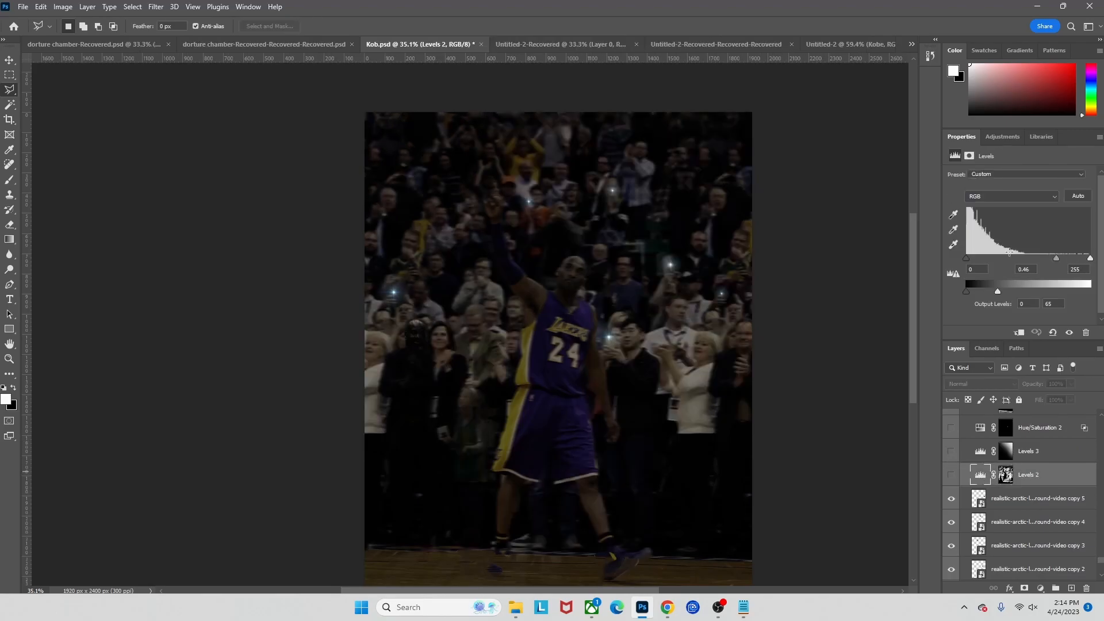
# - Check the Levels 2 settings and its layer mask, and turn the Levels 2 adjustment back on
pyautogui.click(1002, 137)
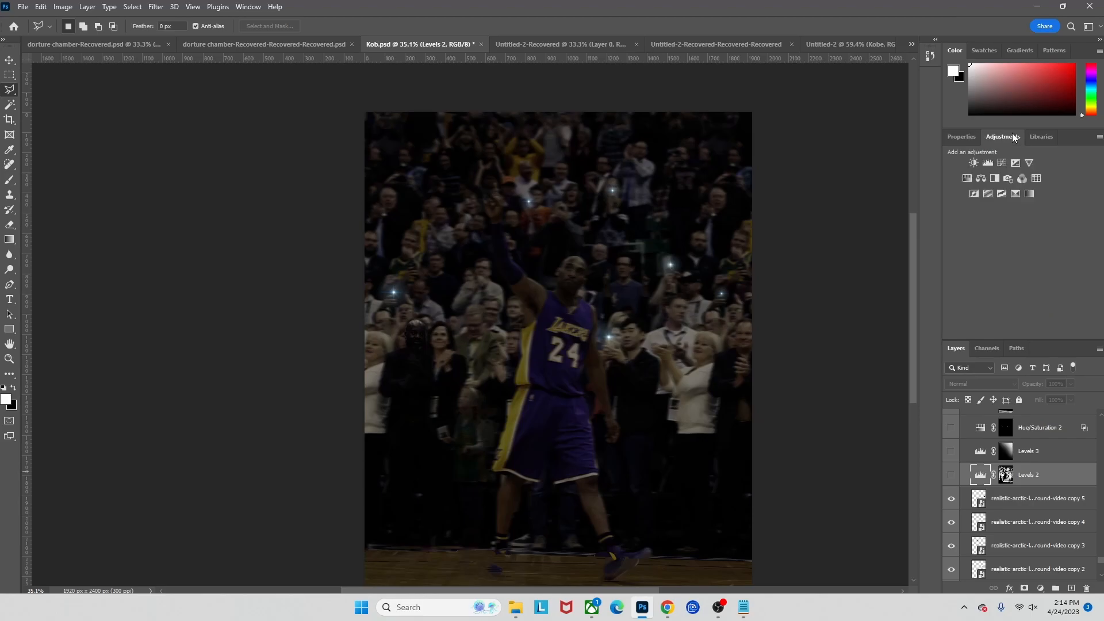
pyautogui.click(961, 137)
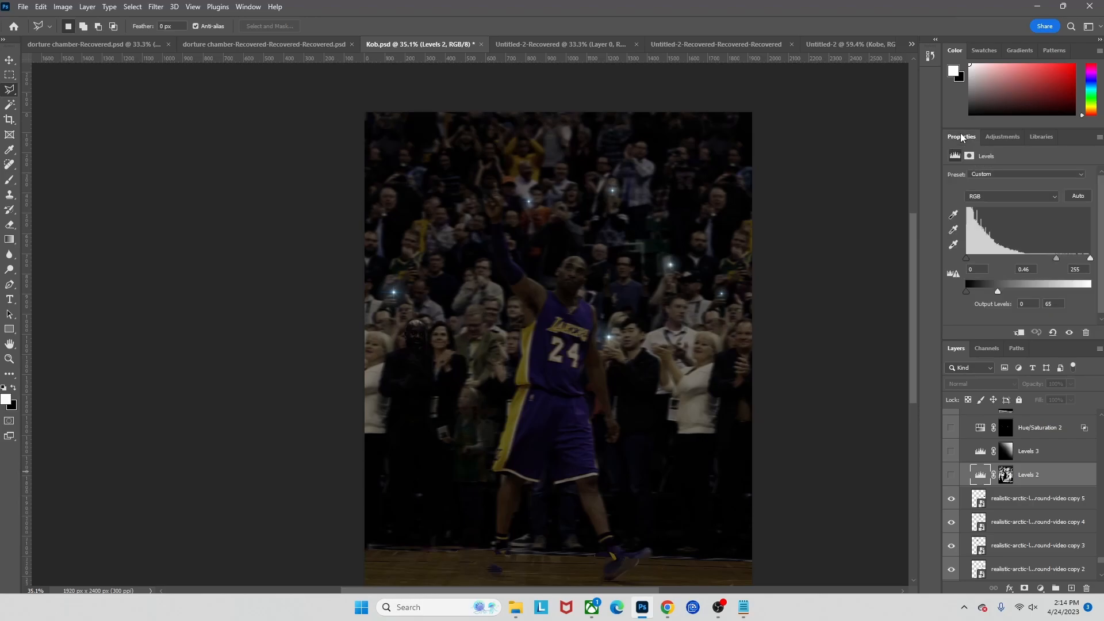
pyautogui.click(1006, 475)
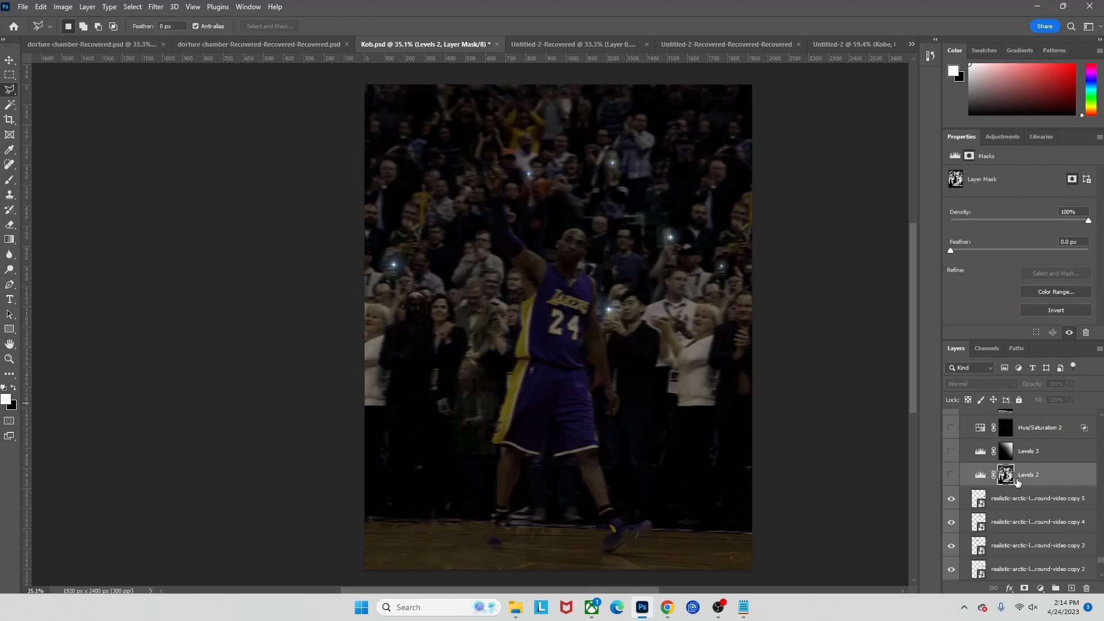
pyautogui.click(953, 477)
# - Set the brush to 17% flow and 80 px on the Levels 2 mask and sweep it over the crowd beside the player
pyautogui.press('b')
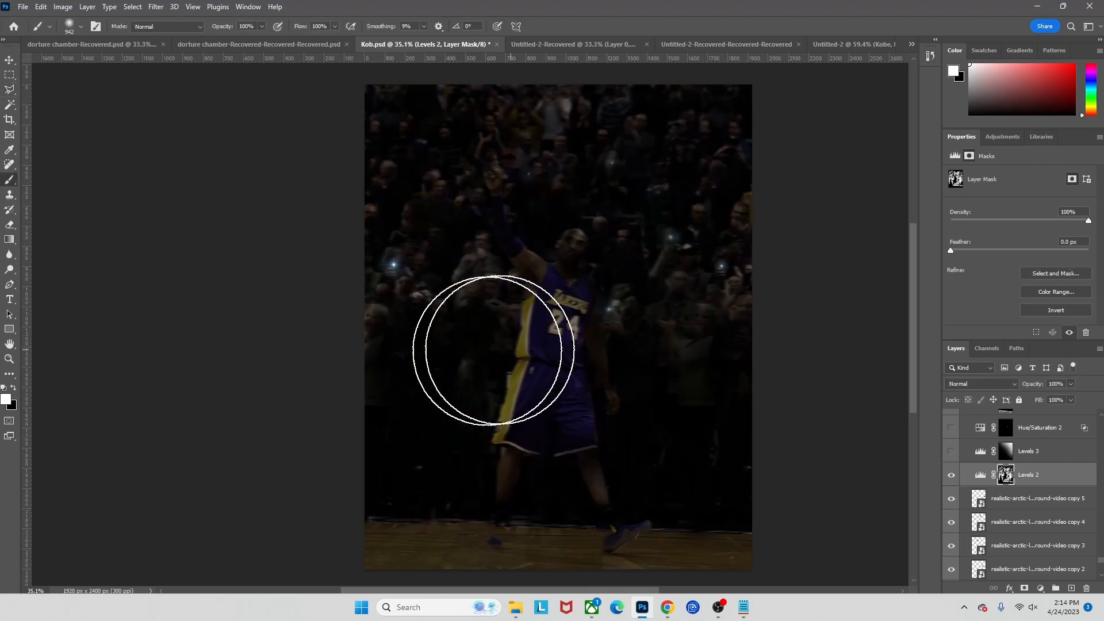
pyautogui.scroll(9, 472, 305)
pyautogui.moveTo(513, 316); pyautogui.dragTo(290, 329)
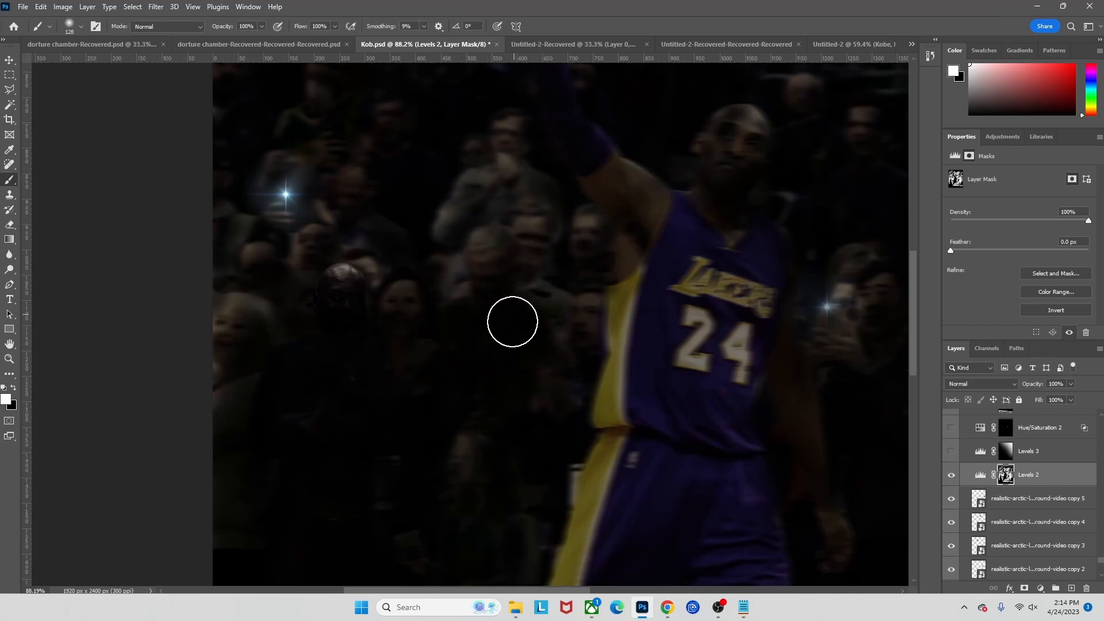
pyautogui.click(335, 26)
pyautogui.moveTo(328, 36); pyautogui.dragTo(291, 45)
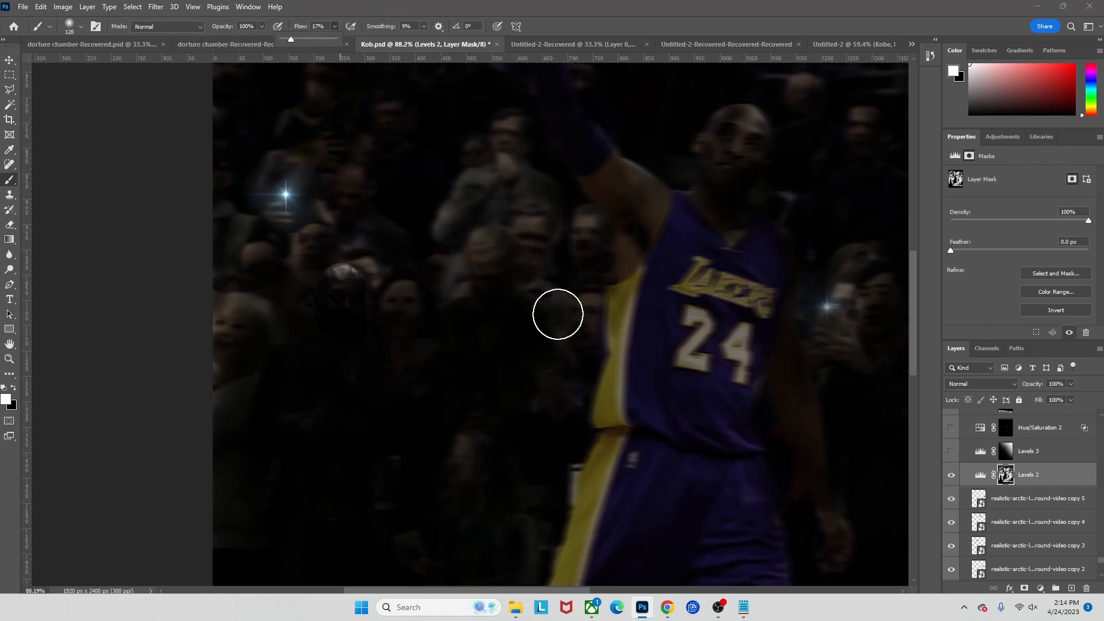
pyautogui.keyDown('alt'); pyautogui.moveTo(550, 310); pyautogui.dragTo(537, 309); pyautogui.keyUp('alt')
pyautogui.moveTo(509, 253)
pyautogui.mouseDown()
pyautogui.moveTo(505, 288)
pyautogui.moveTo(546, 226)
pyautogui.mouseUp()
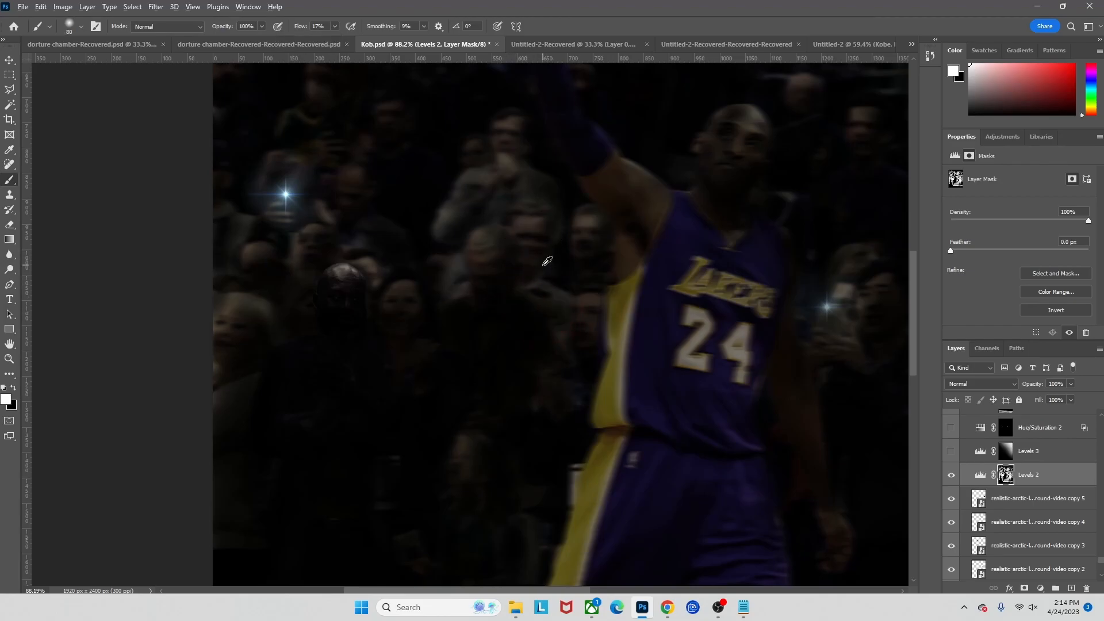
pyautogui.scroll(-5, 547, 256)
pyautogui.hscroll(1, 619, 258)
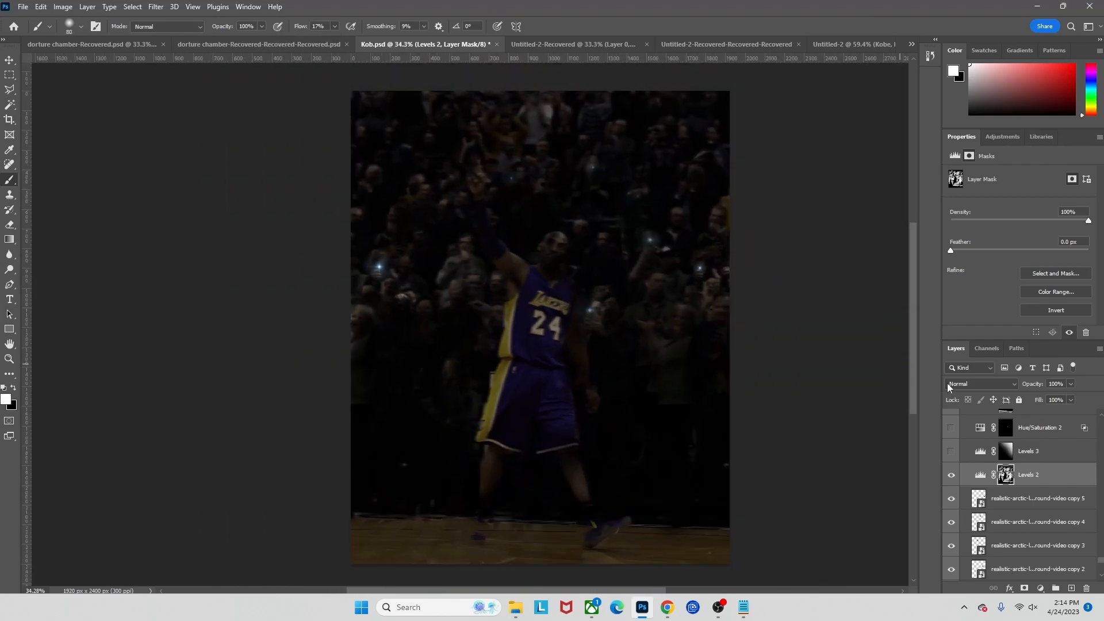
# - Show the Levels 3 adjustment and examine its levels settings and gradient layer mask
pyautogui.click(1025, 453)
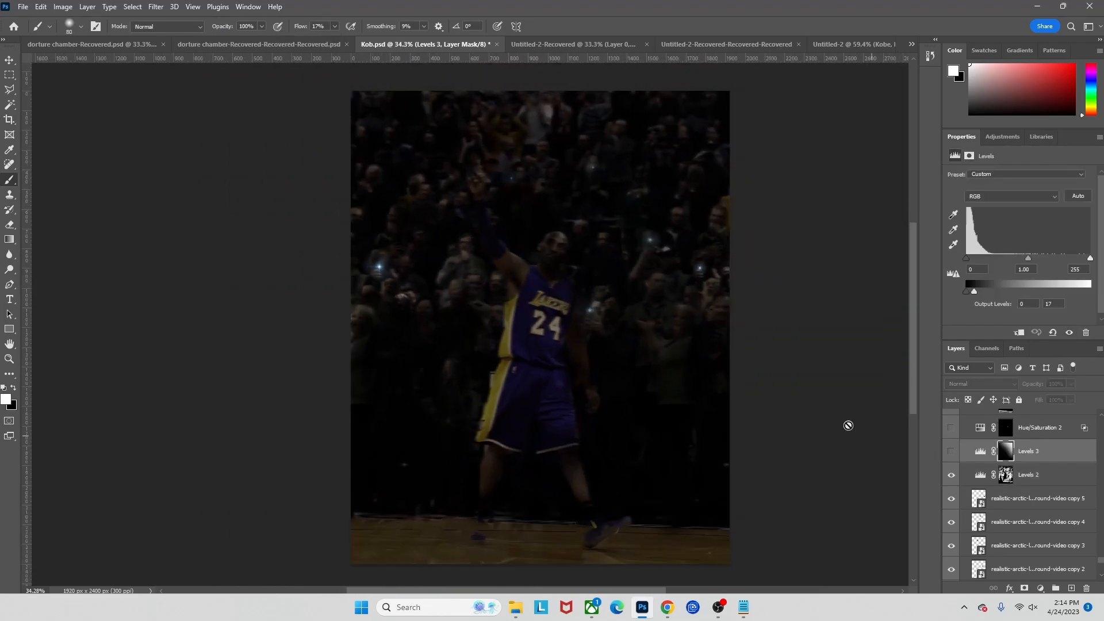
pyautogui.click(951, 452)
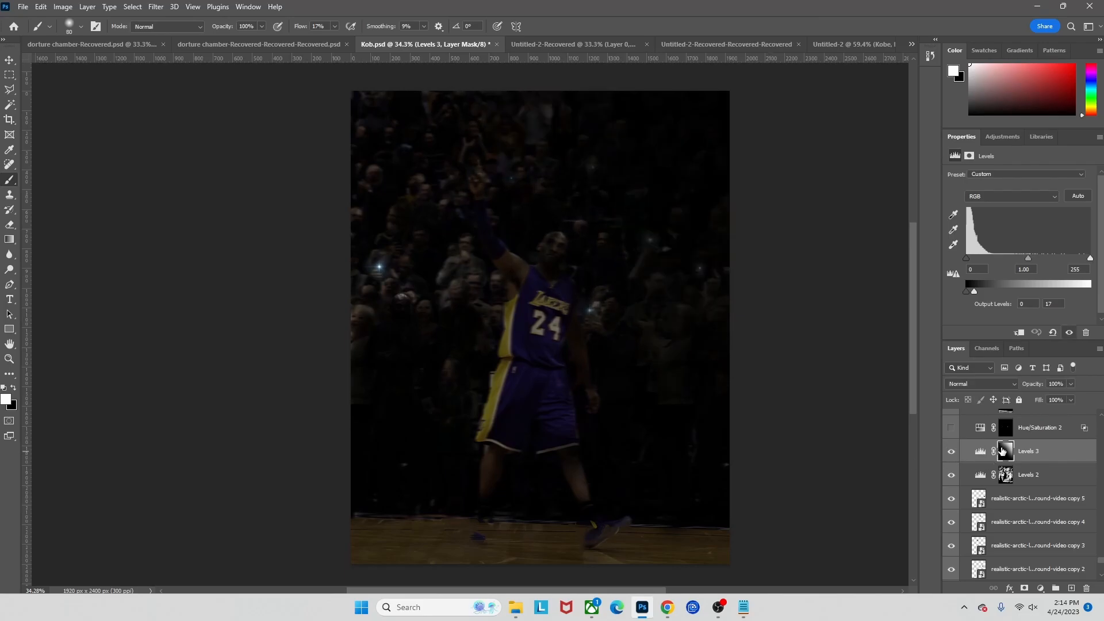
pyautogui.click(978, 452)
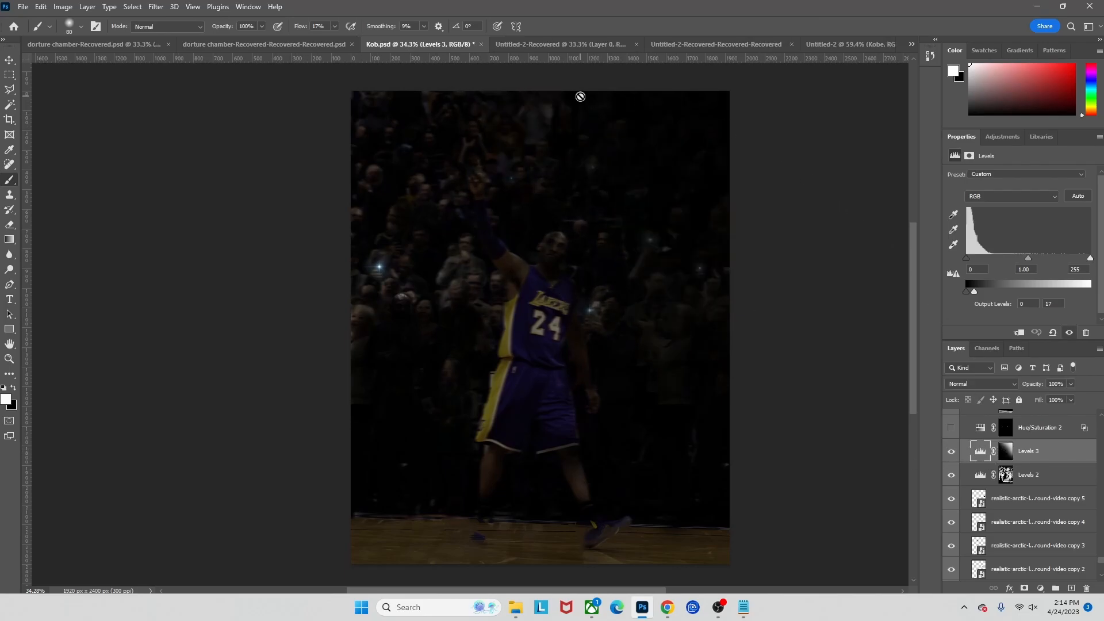
pyautogui.click(1006, 452)
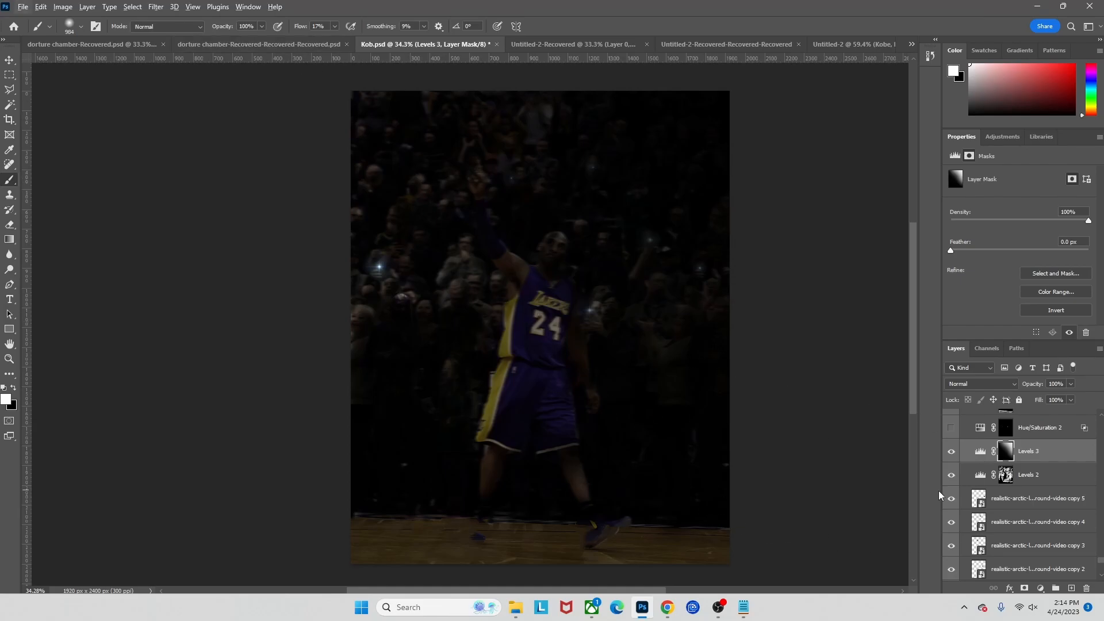
# - Show Hue/Saturation 2, examine its settings, and compare its effect on the crowd up close
pyautogui.scroll(2, 976, 486)
pyautogui.click(952, 475)
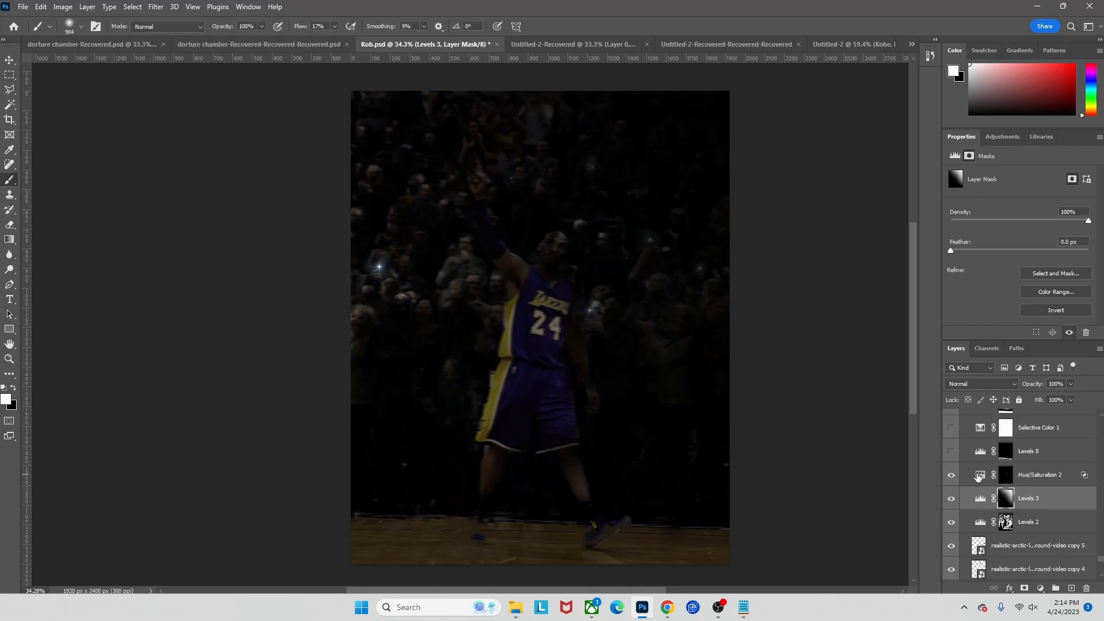
pyautogui.click(1036, 479)
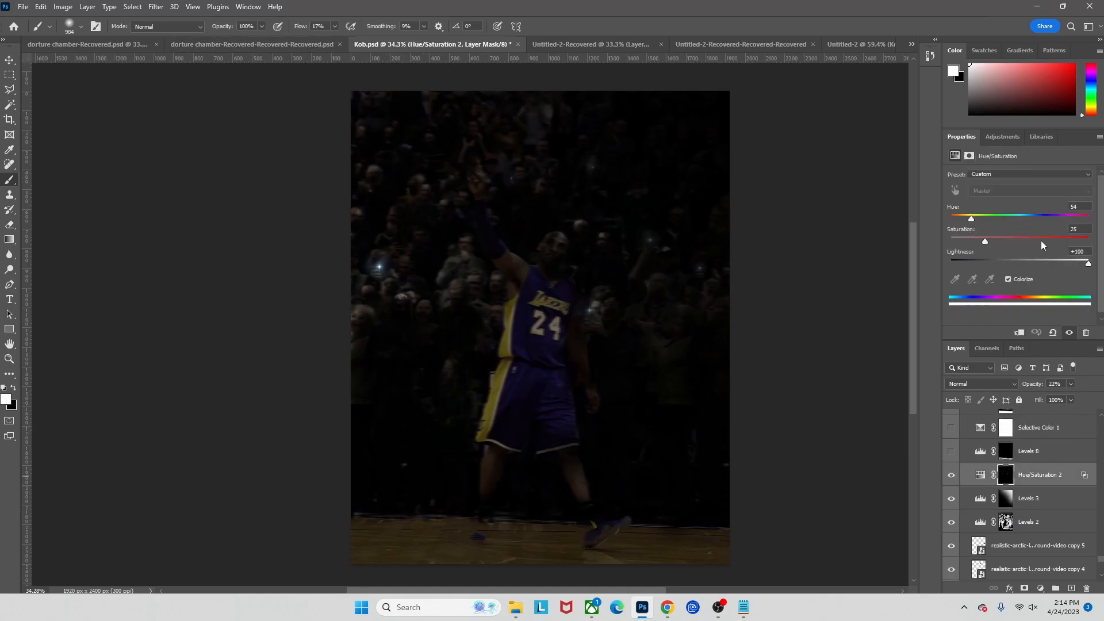
pyautogui.scroll(12, 418, 280)
pyautogui.moveTo(460, 295); pyautogui.dragTo(72, 328)
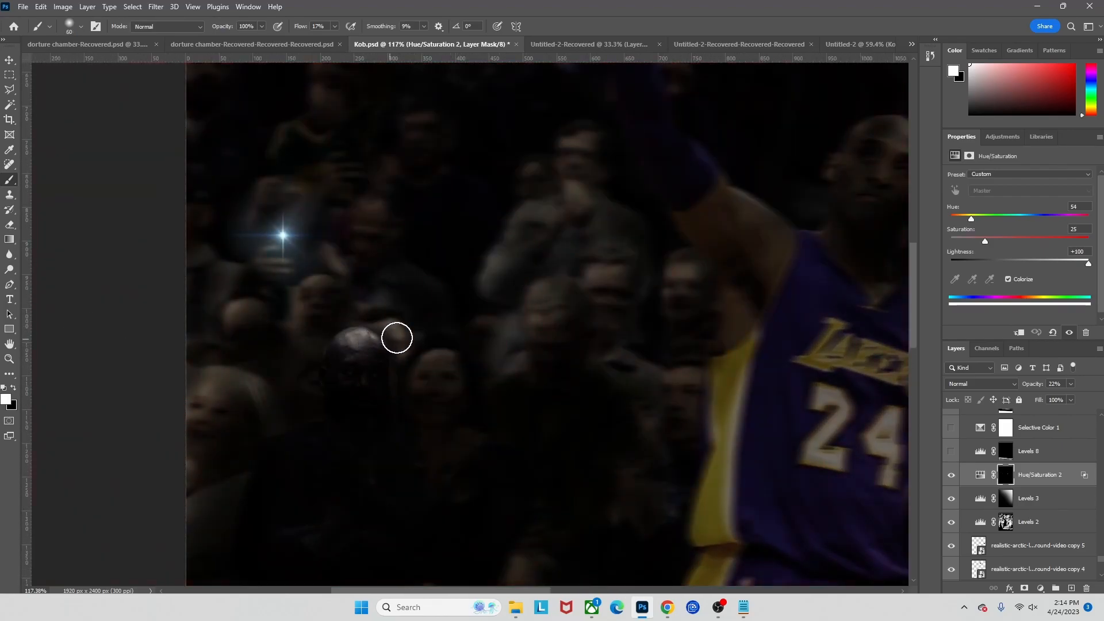
pyautogui.click(953, 475)
pyautogui.click(952, 475)
pyautogui.scroll(-10, 552, 378)
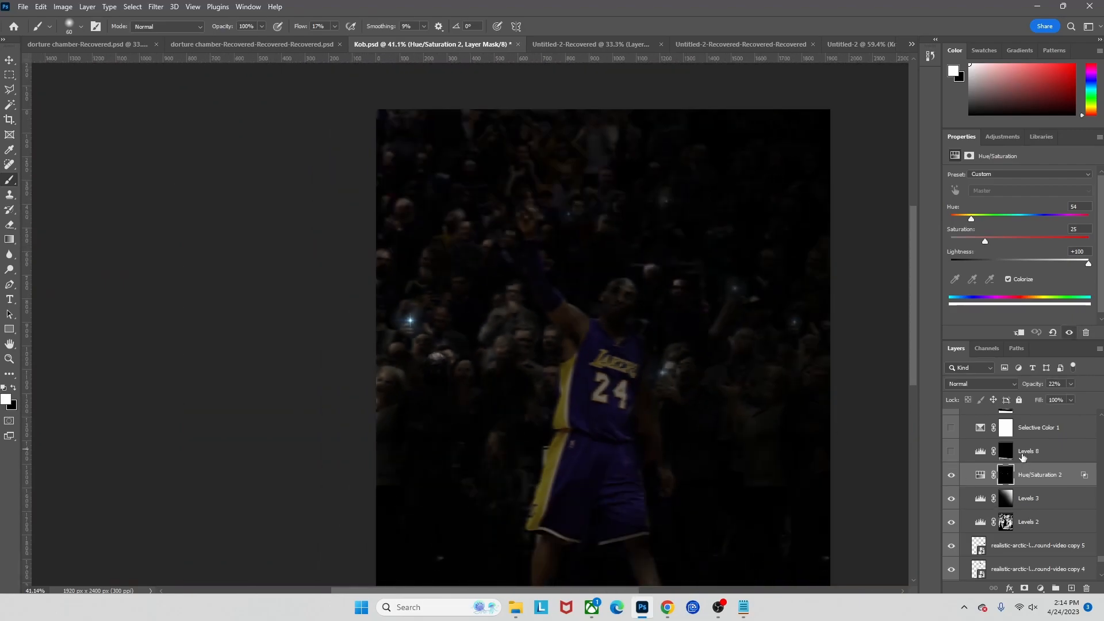
# - Show the Levels 8 adjustment over the court floor and open its settings
pyautogui.click(1022, 456)
pyautogui.scroll(-5, 606, 357)
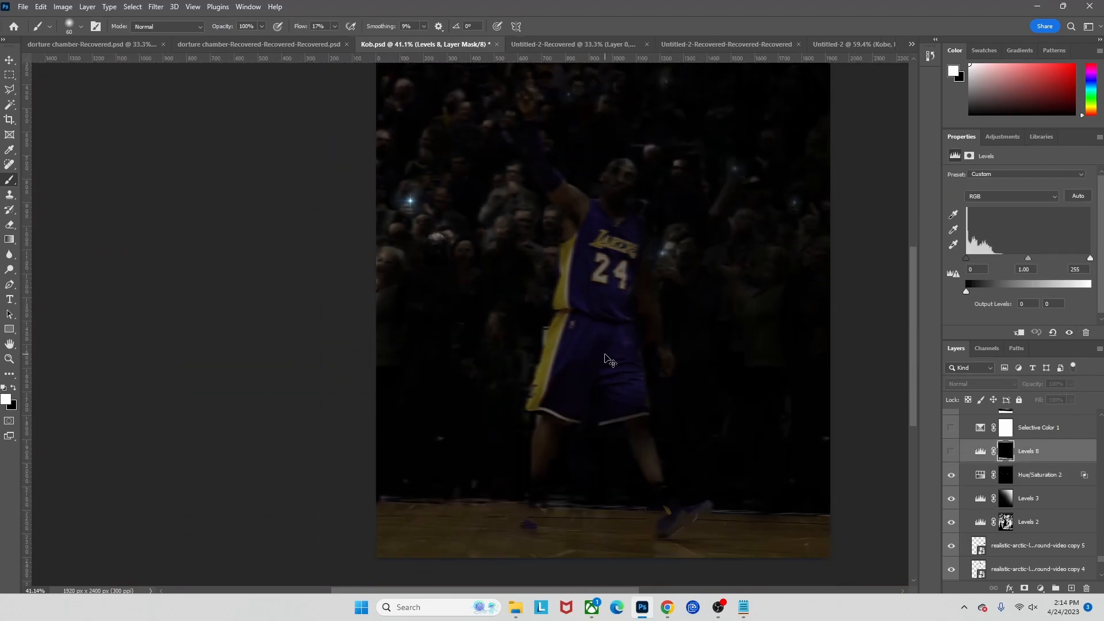
pyautogui.hscroll(2, 609, 360)
pyautogui.click(951, 452)
pyautogui.click(980, 451)
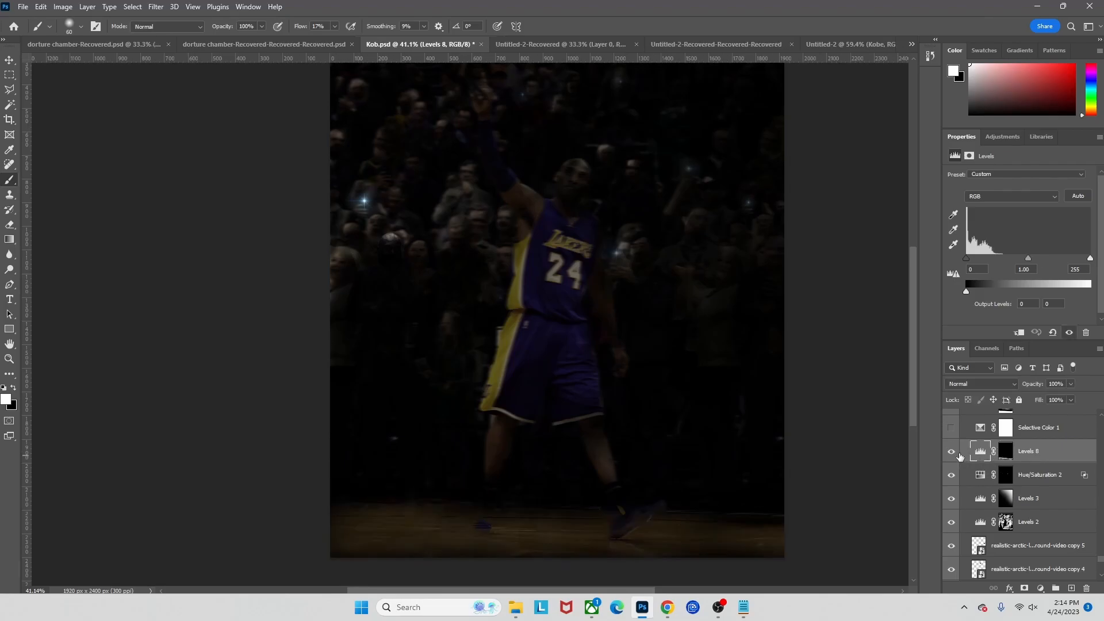
# - Inspect the floor edge up close, and select the Levels 8 mask with a 217 px brush
pyautogui.scroll(2, 394, 439)
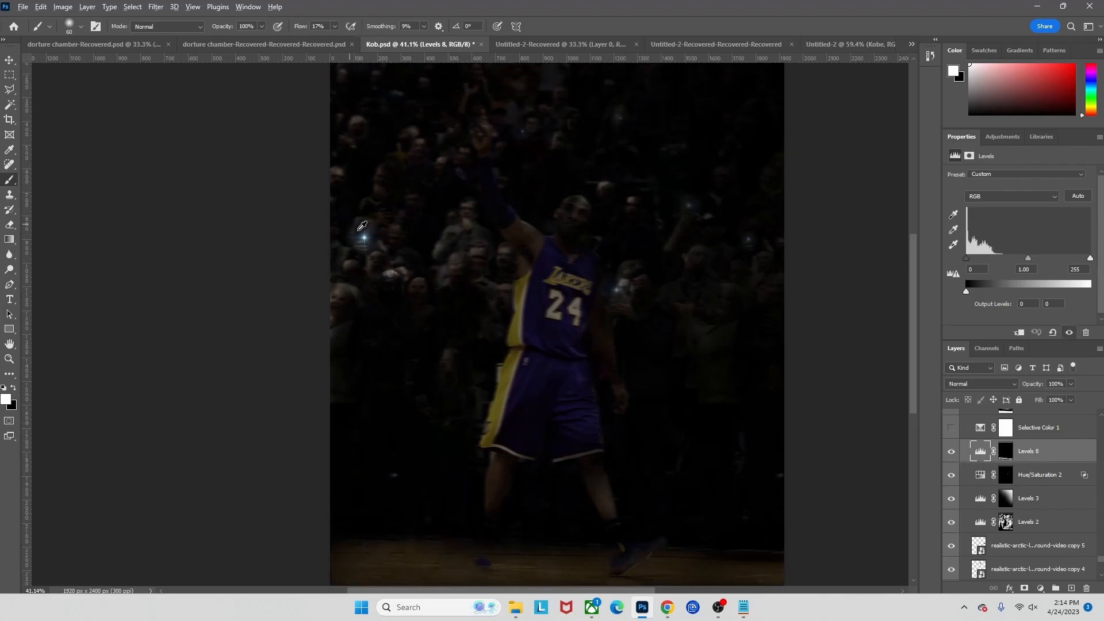
pyautogui.scroll(-2, 414, 357)
pyautogui.scroll(2, 598, 488)
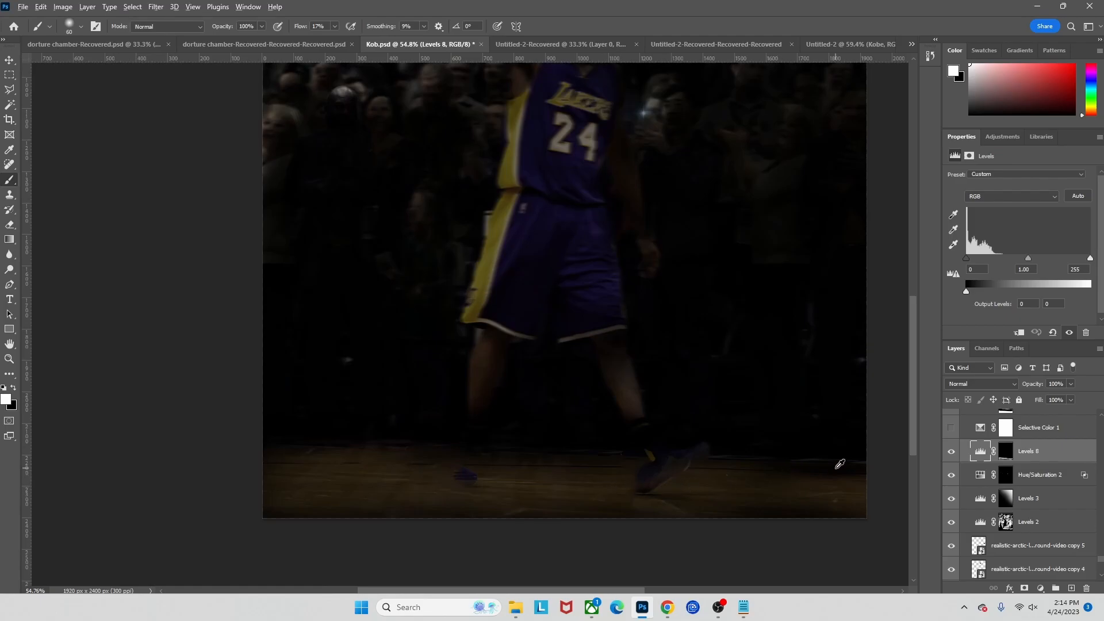
pyautogui.click(1004, 453)
pyautogui.moveTo(863, 464); pyautogui.dragTo(880, 467)
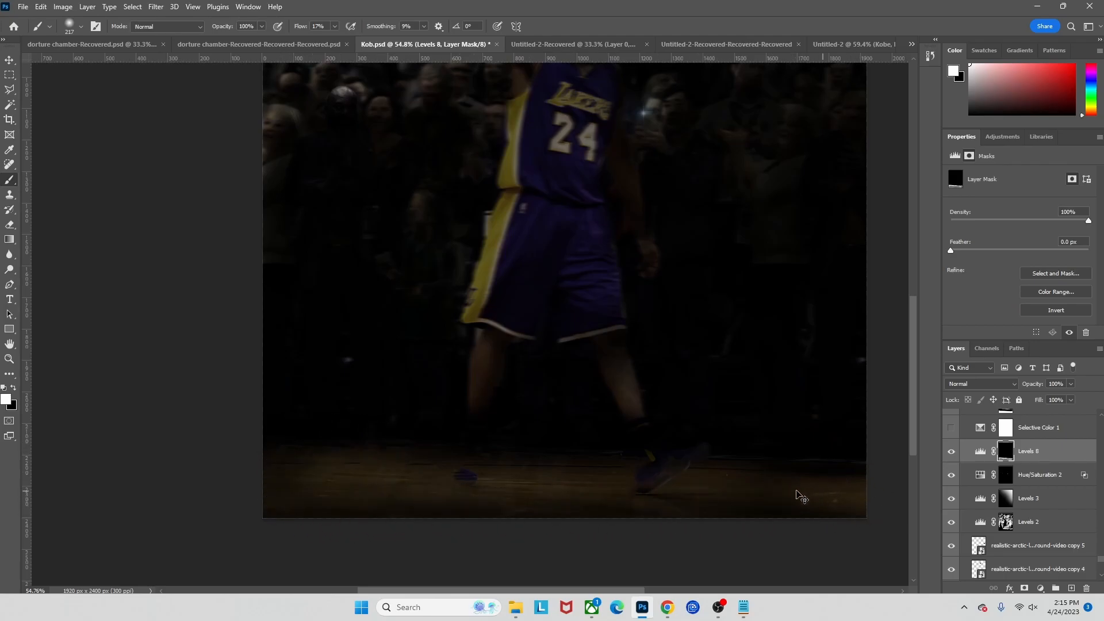
# - Show Selective Color 1, examine its Reds settings, and compare the image with the adjustment on and off
pyautogui.scroll(2, 693, 480)
pyautogui.hscroll(1, 693, 481)
pyautogui.click(1034, 438)
pyautogui.click(953, 428)
pyautogui.click(952, 429)
pyautogui.click(953, 429)
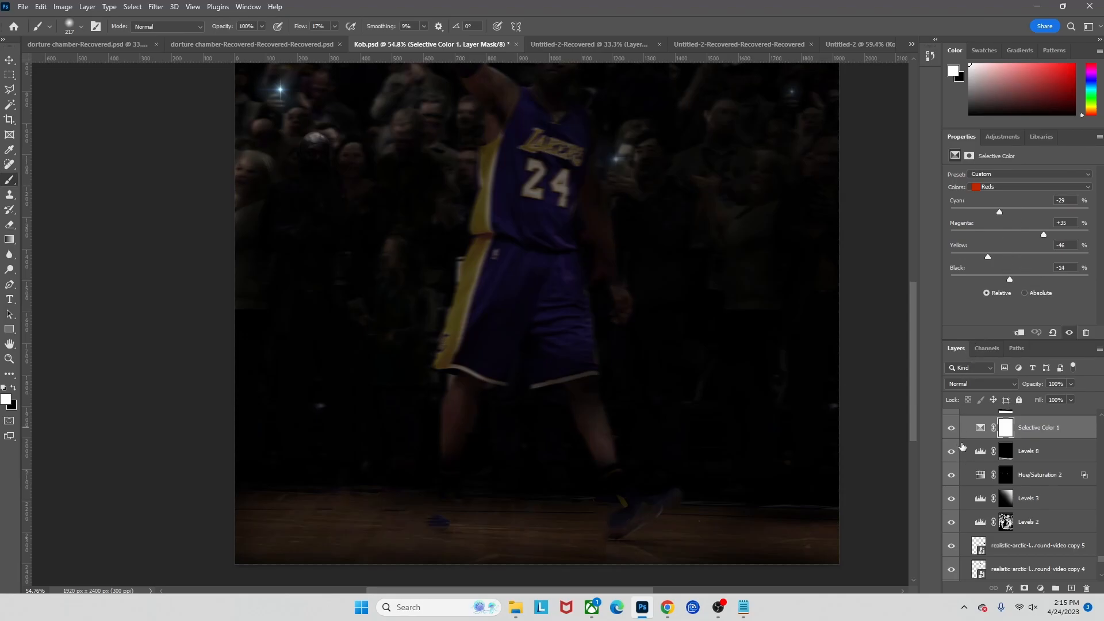
pyautogui.click(951, 428)
pyautogui.click(952, 428)
pyautogui.scroll(1, 991, 453)
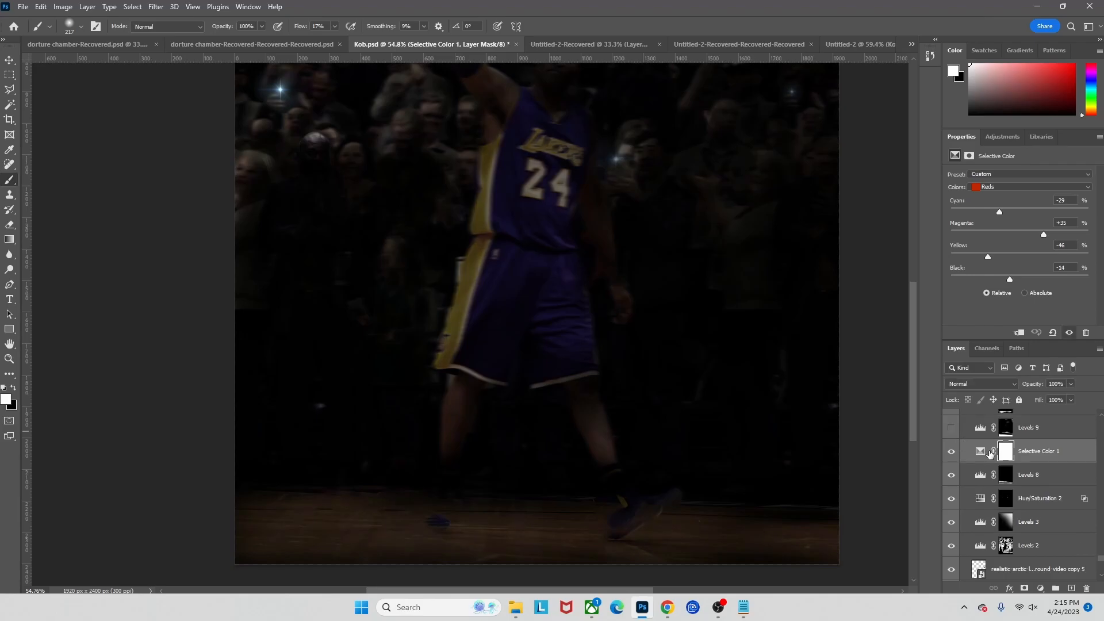
pyautogui.click(952, 452)
pyautogui.click(951, 452)
# - Open the Levels 9 settings and compare the floor and shoes with the adjustment on and off
pyautogui.scroll(1, 1020, 448)
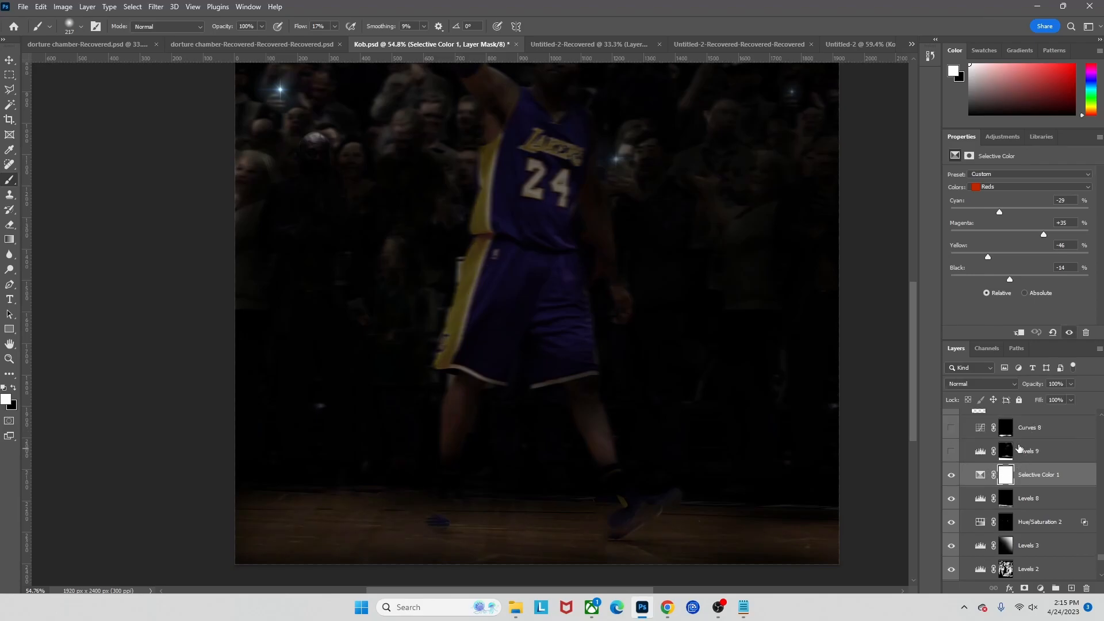
pyautogui.click(995, 454)
pyautogui.click(948, 452)
pyautogui.click(948, 452)
pyautogui.click(948, 452)
pyautogui.click(948, 452)
pyautogui.click(948, 452)
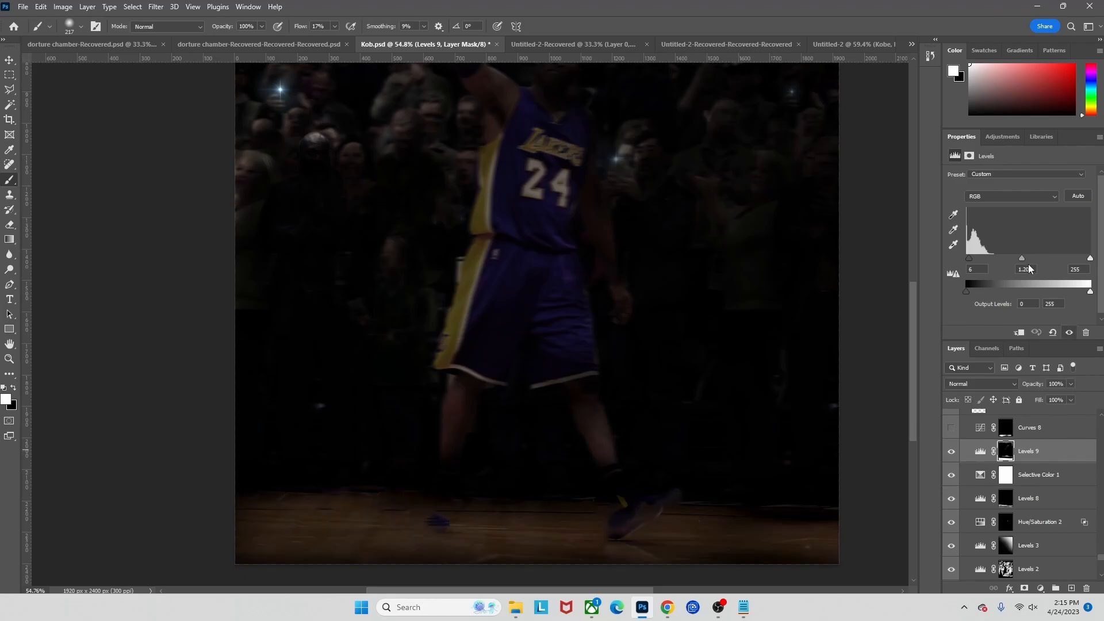
pyautogui.click(952, 452)
# - Show Curves 8 and examine its curve, and show Layer 4 at the top of the BG group
pyautogui.scroll(2, 1017, 463)
pyautogui.click(1023, 476)
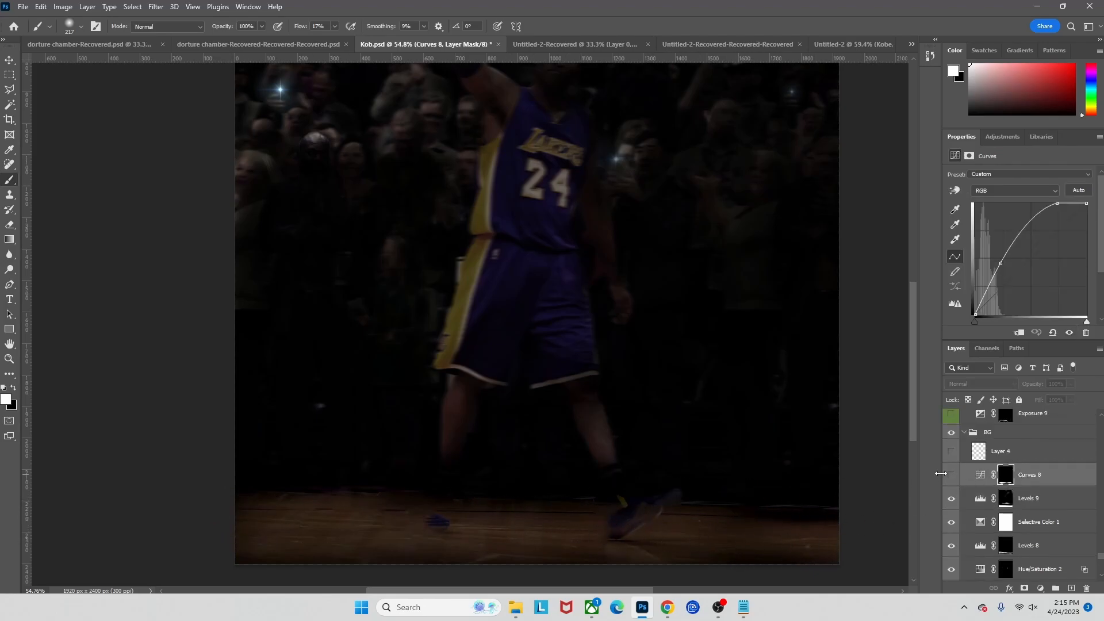
pyautogui.scroll(-4, 546, 419)
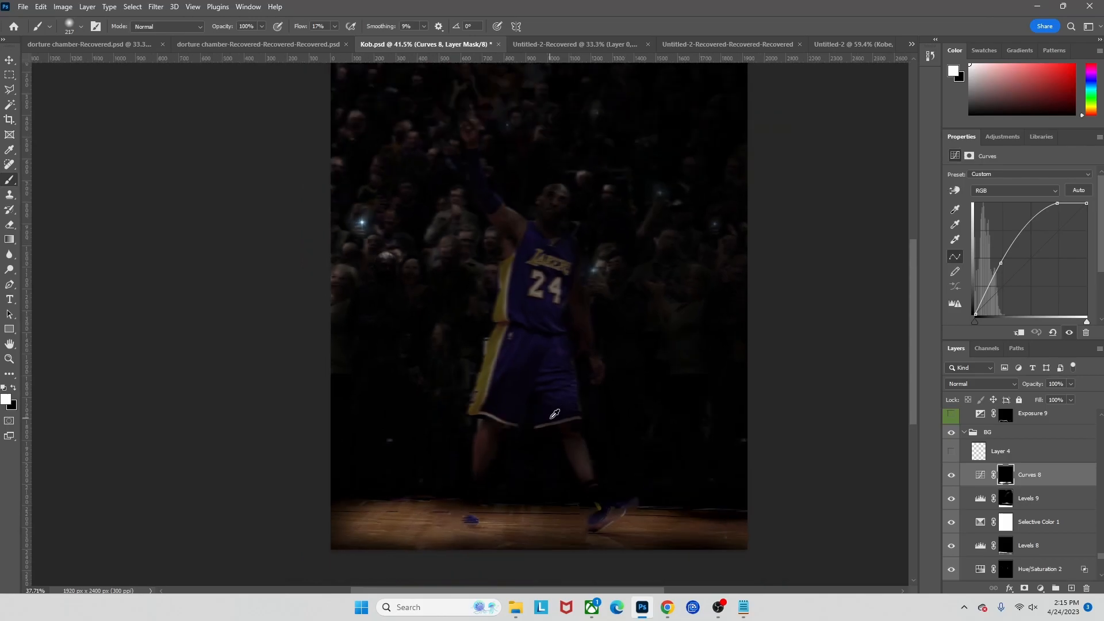
pyautogui.click(978, 454)
pyautogui.click(950, 453)
# - Open the Exposure 9 settings and compare the image with the adjustment on and off
pyautogui.scroll(1, 977, 455)
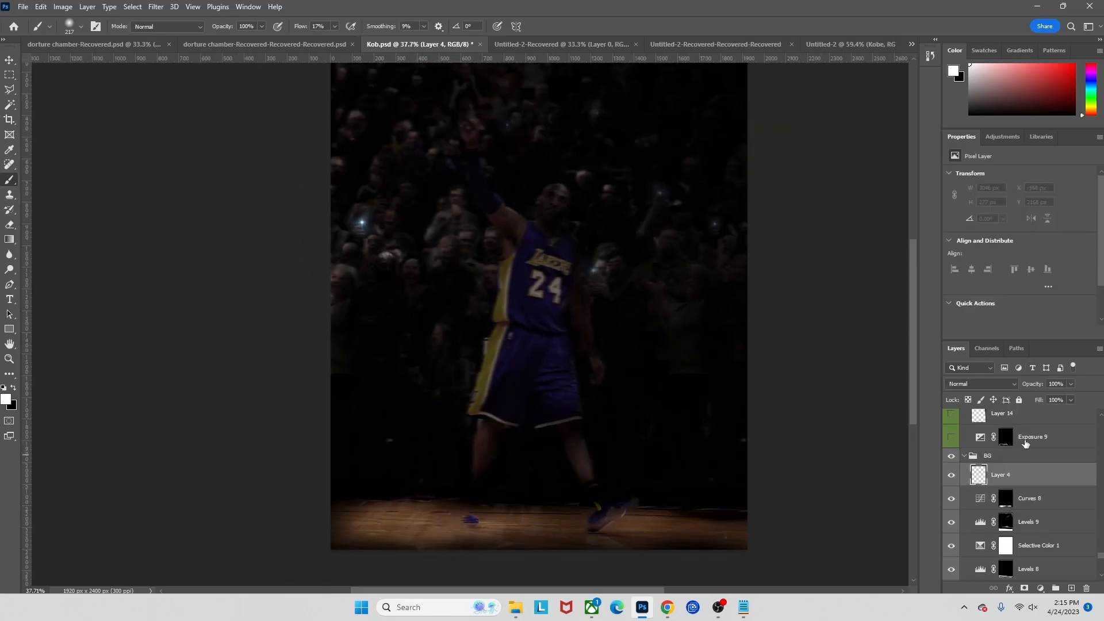
pyautogui.click(1026, 443)
pyautogui.scroll(2, 978, 463)
pyautogui.click(950, 488)
pyautogui.click(950, 486)
pyautogui.click(950, 486)
pyautogui.click(950, 487)
pyautogui.scroll(1, 982, 483)
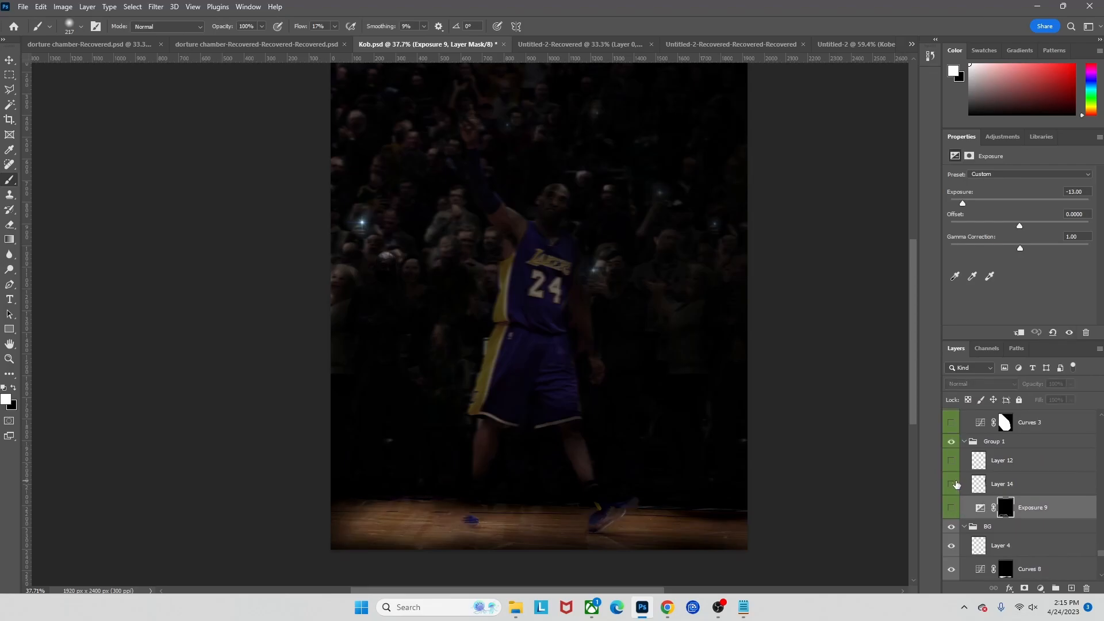
# - Compare Layer 12 on and off, and leave Exposure 9, Layer 14 and Layer 12 visible beneath Group 1
pyautogui.click(952, 457)
pyautogui.click(952, 458)
pyautogui.click(952, 457)
pyautogui.click(953, 458)
pyautogui.scroll(4, 978, 471)
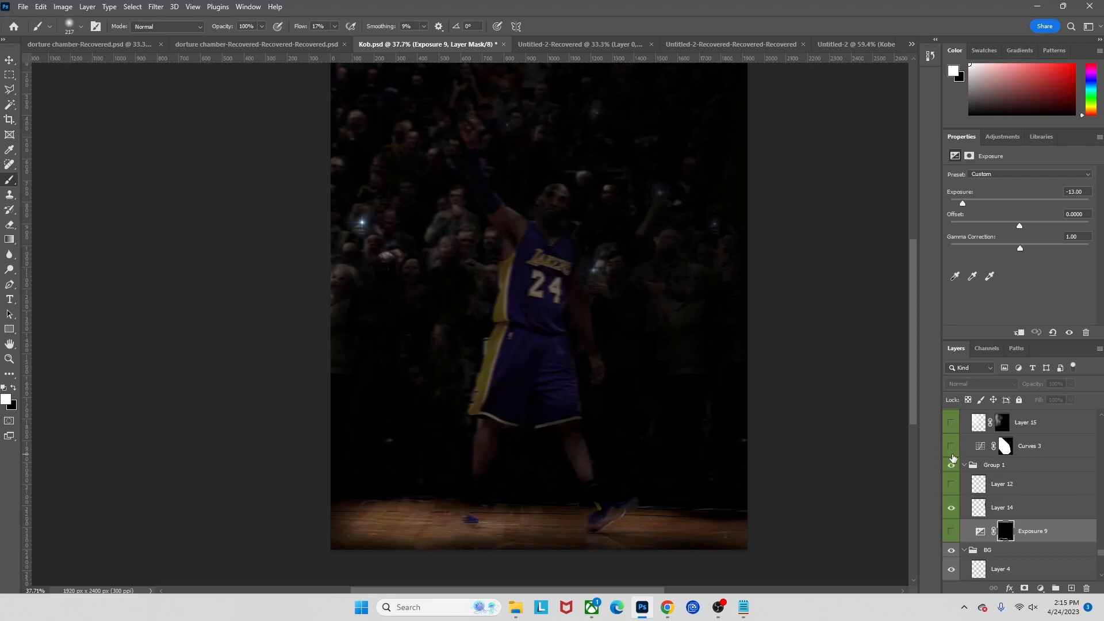
pyautogui.scroll(-2, 952, 517)
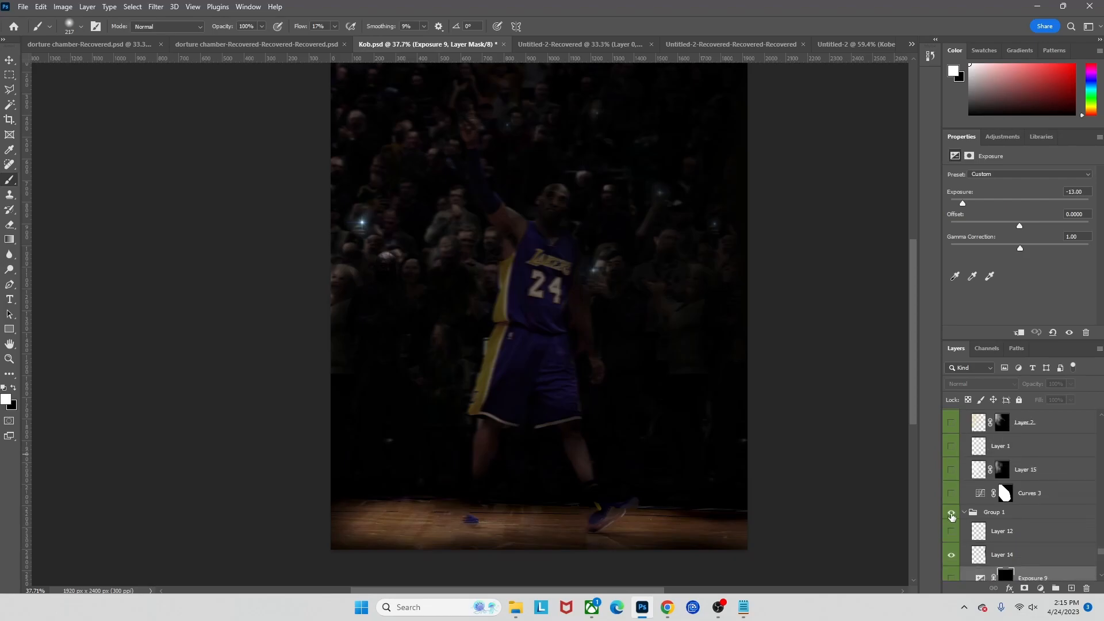
pyautogui.click(950, 553)
pyautogui.click(952, 510)
# - Show the Curves 3 adjustment above Group 1 and select its layer mask
pyautogui.scroll(2, 956, 518)
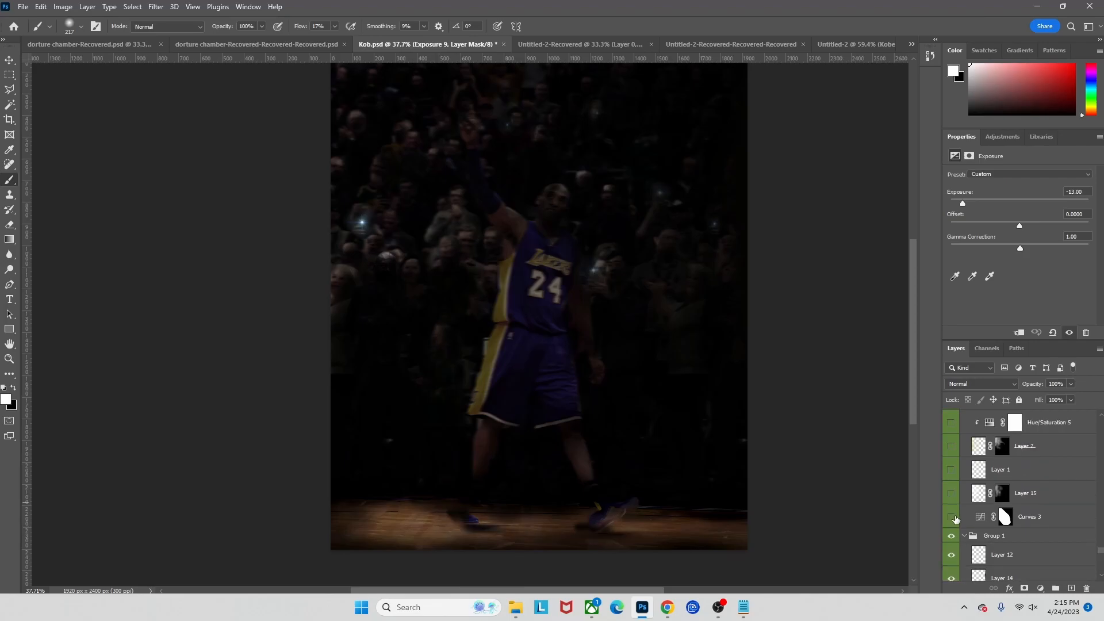
pyautogui.click(952, 517)
pyautogui.click(1005, 518)
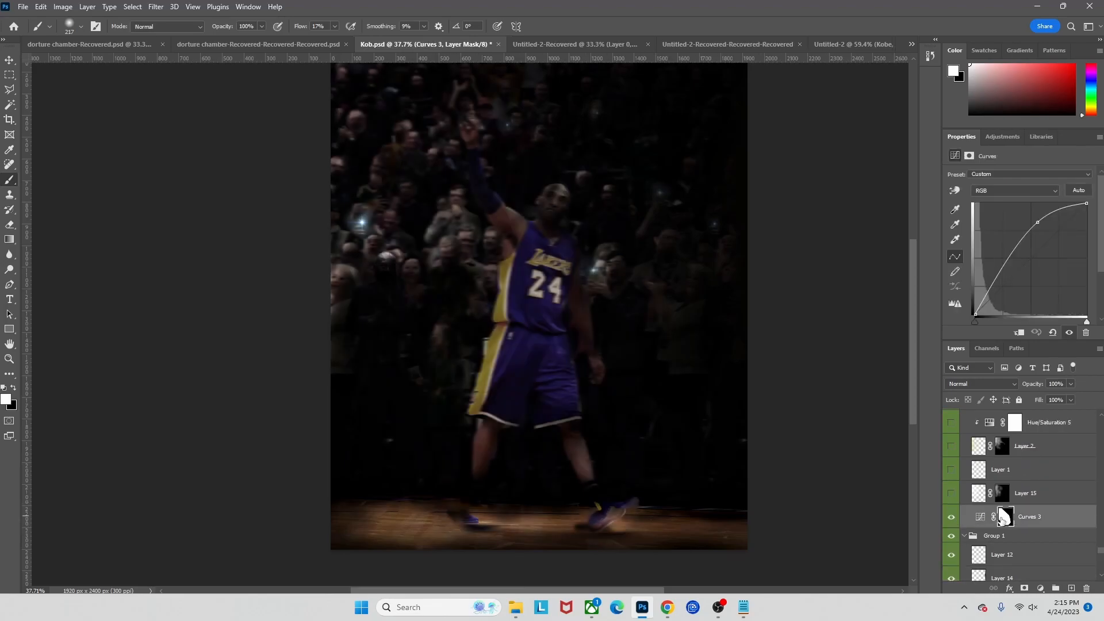
# - Trace a polygonal lasso outline around the player and the left part of the crowd, matching the Curves 3 mask shape
pyautogui.press('l')
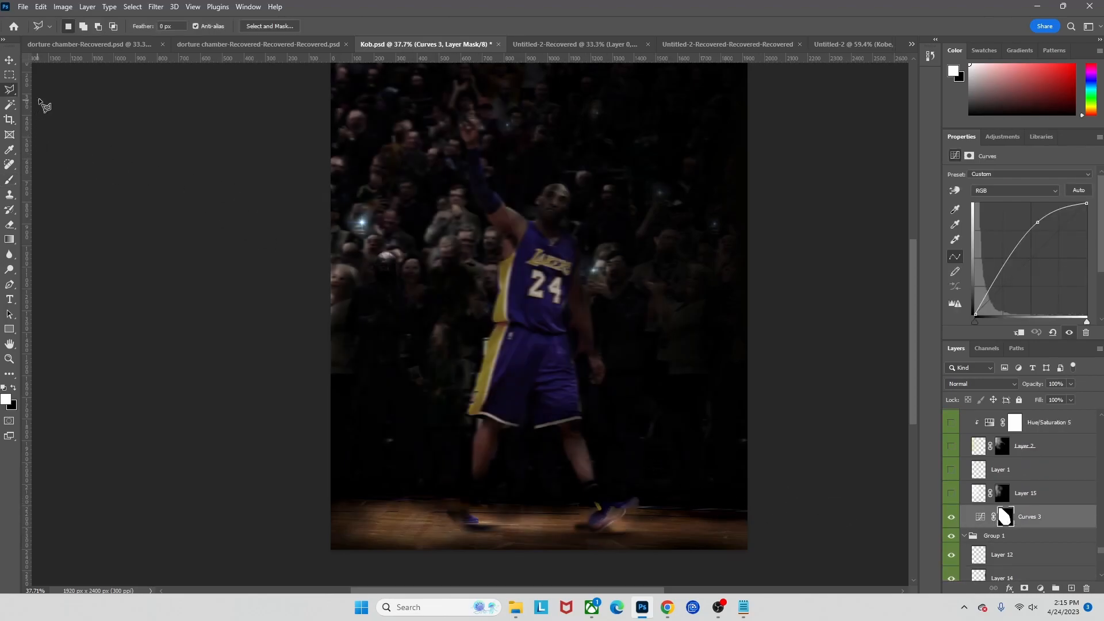
pyautogui.scroll(-2, 387, 173)
pyautogui.click(416, 76)
pyautogui.click(628, 266)
pyautogui.click(660, 408)
pyautogui.click(670, 490)
pyautogui.click(574, 514)
pyautogui.click(395, 520)
pyautogui.click(333, 291)
pyautogui.click(337, 80)
pyautogui.click(412, 84)
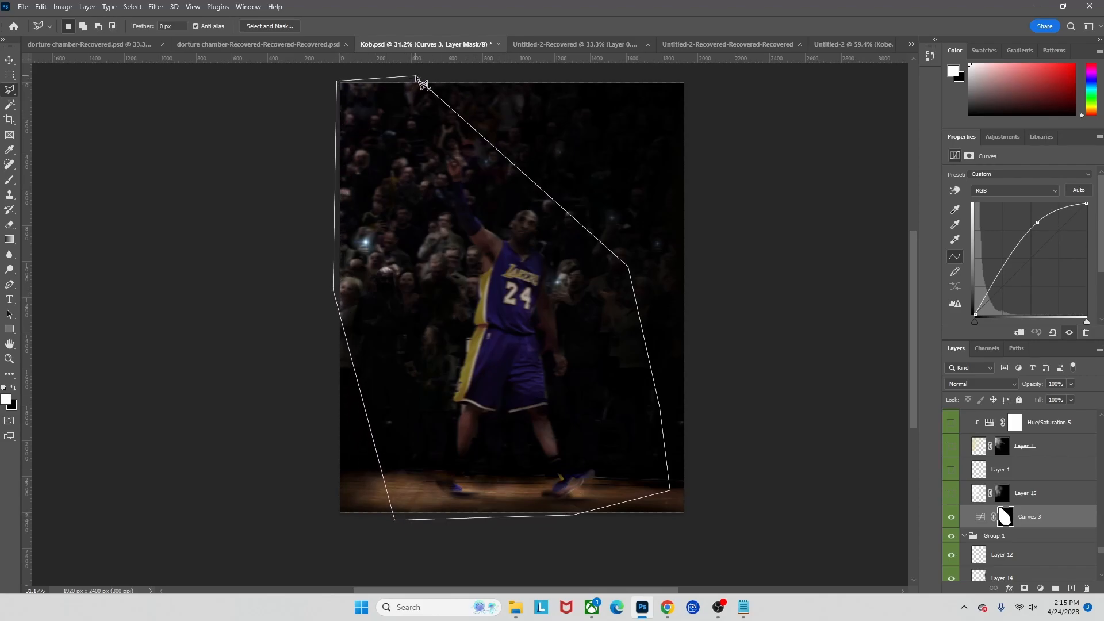
# - Try a brightening Curves adjustment masked by the lasso selection, undoing it and clearing the selection
pyautogui.click(1005, 137)
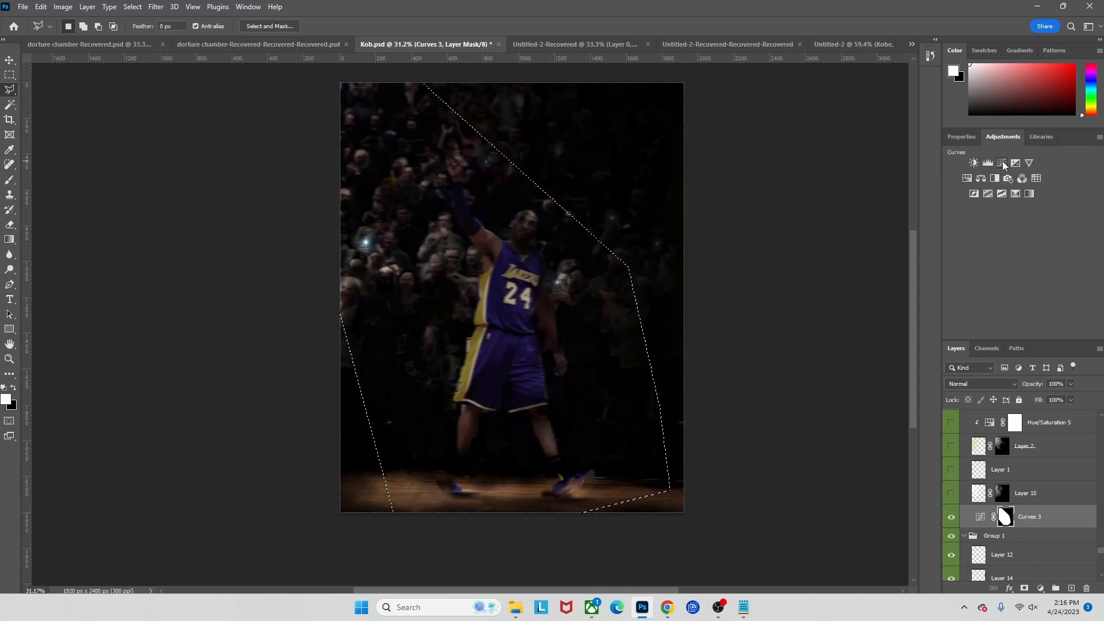
pyautogui.click(1003, 161)
pyautogui.moveTo(1060, 232); pyautogui.dragTo(1057, 196)
pyautogui.hotkey('ctrl', 'z')
pyautogui.hotkey('ctrl', 'z')
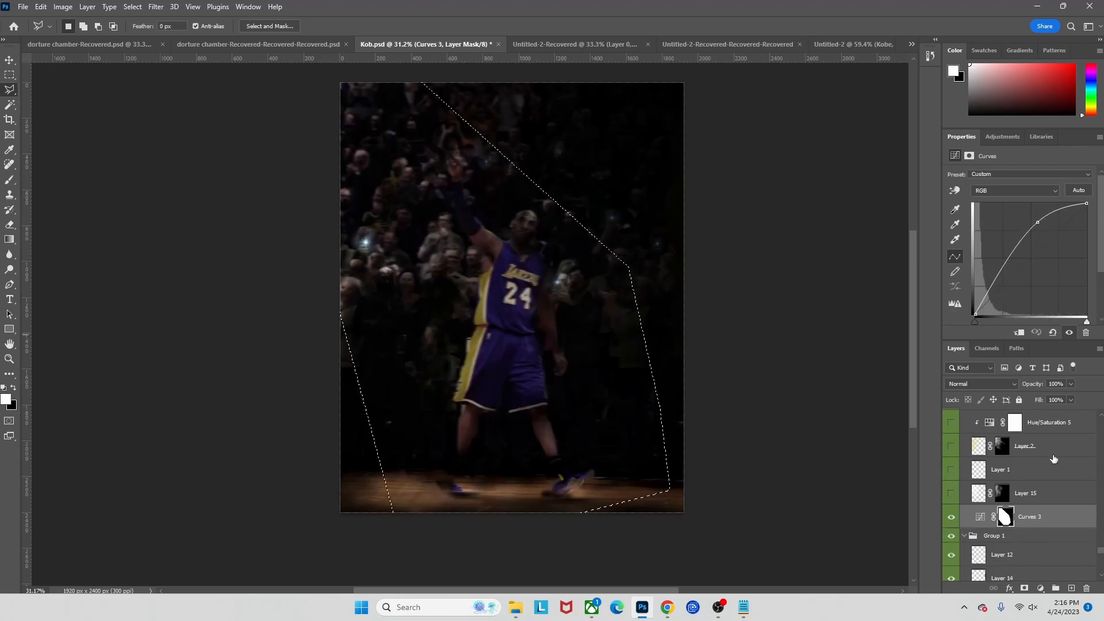
pyautogui.hotkey('ctrl', 'd')
# - Look through the filter commands, and compare the image with the Curves 3 adjustment off and on
pyautogui.click(155, 6)
pyautogui.click(128, 199)
pyautogui.scroll(-1, 436, 279)
pyautogui.scroll(3, 454, 273)
pyautogui.hscroll(1, 463, 273)
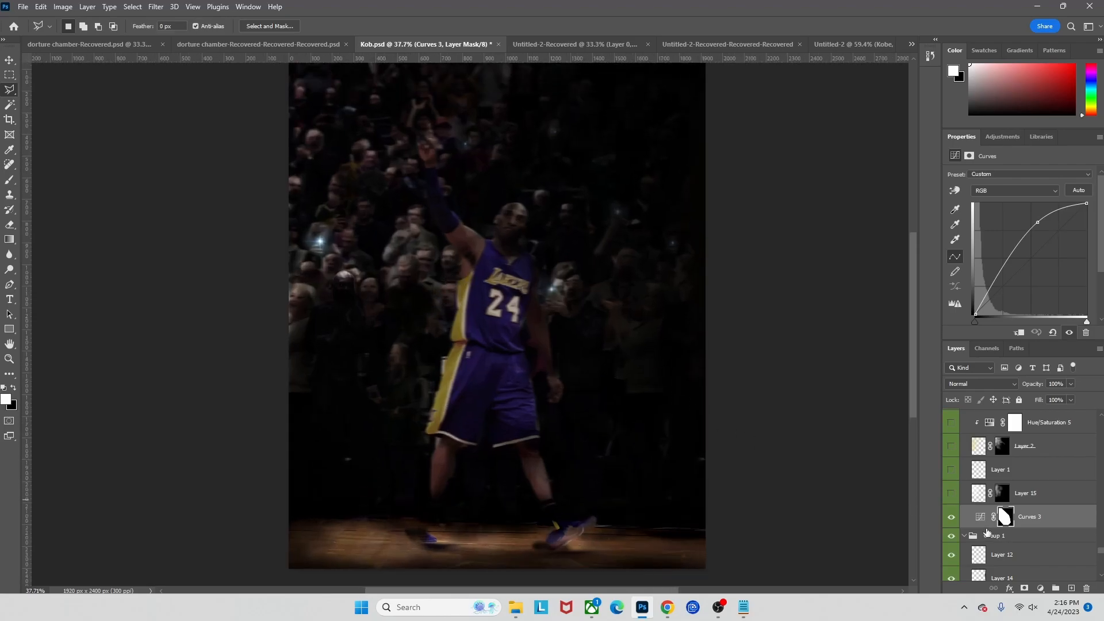
pyautogui.click(952, 518)
pyautogui.click(951, 518)
# - Show Layer 15 above Curves 3 and select its layer mask
pyautogui.click(1021, 499)
pyautogui.click(951, 493)
pyautogui.click(1002, 493)
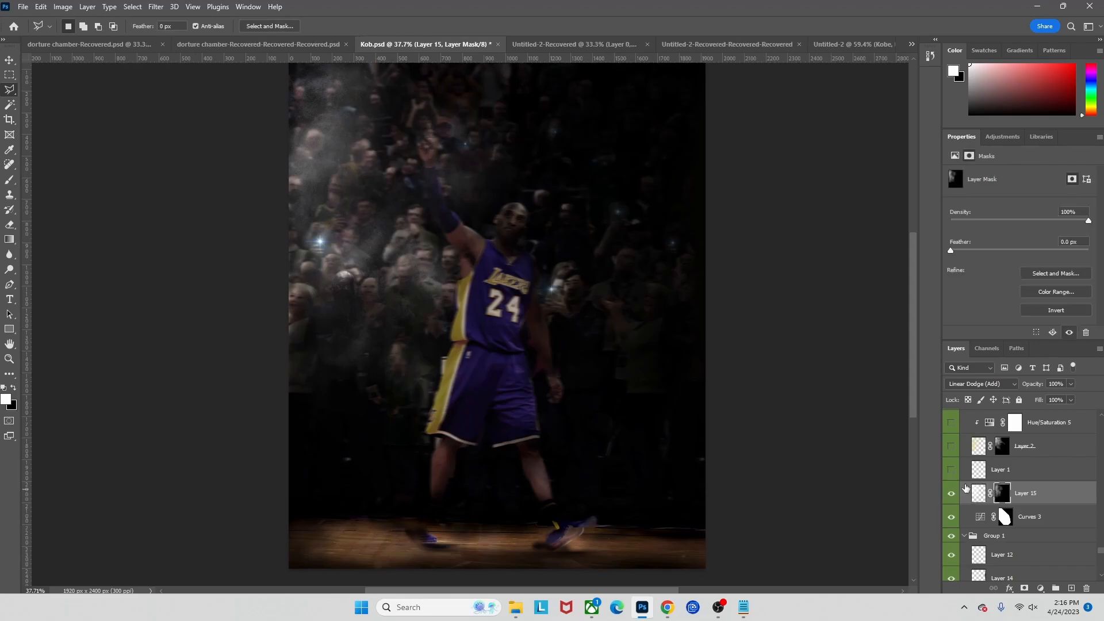
# - Choose the Brush tool, find the Free Fog Photoshop Brushes 18 set among the brush presets, and examine the haze around the crowd
pyautogui.scroll(1, 418, 348)
pyautogui.scroll(1, 412, 344)
pyautogui.hscroll(-1, 412, 344)
pyautogui.scroll(-1, 412, 344)
pyautogui.press('b')
pyautogui.moveTo(454, 304); pyautogui.dragTo(500, 290)
pyautogui.rightClick(501, 289)
pyautogui.scroll(5, 606, 438)
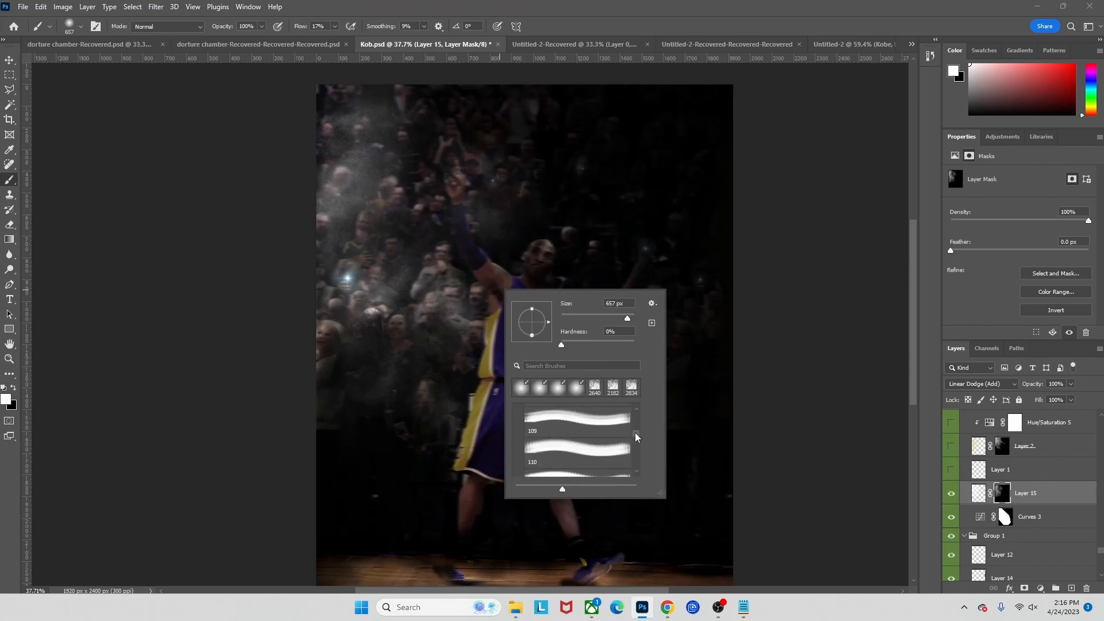
pyautogui.moveTo(635, 432); pyautogui.dragTo(633, 419)
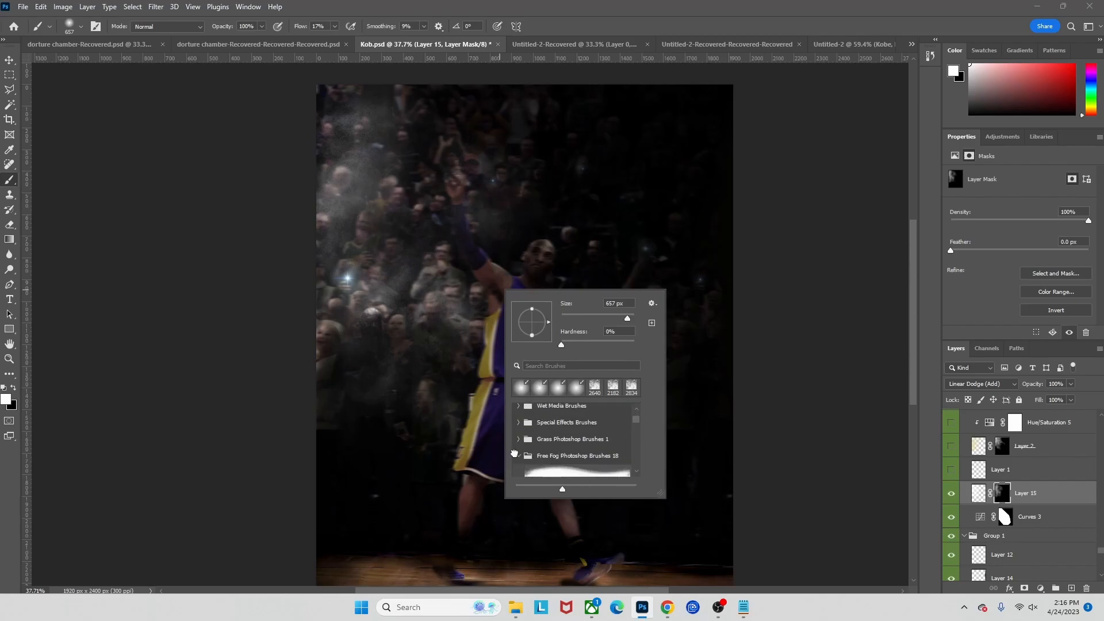
pyautogui.click(513, 454)
pyautogui.click(519, 455)
pyautogui.click(123, 229)
pyautogui.scroll(1, 337, 276)
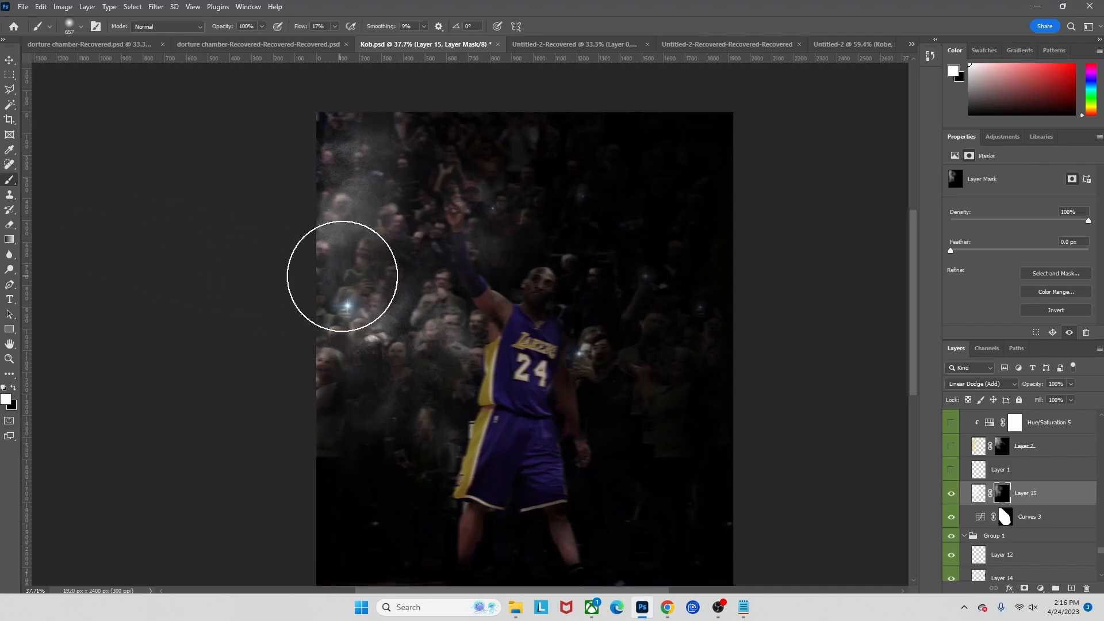
pyautogui.moveTo(327, 149)
pyautogui.mouseDown()
pyautogui.moveTo(340, 164)
pyautogui.moveTo(436, 153)
pyautogui.mouseUp()
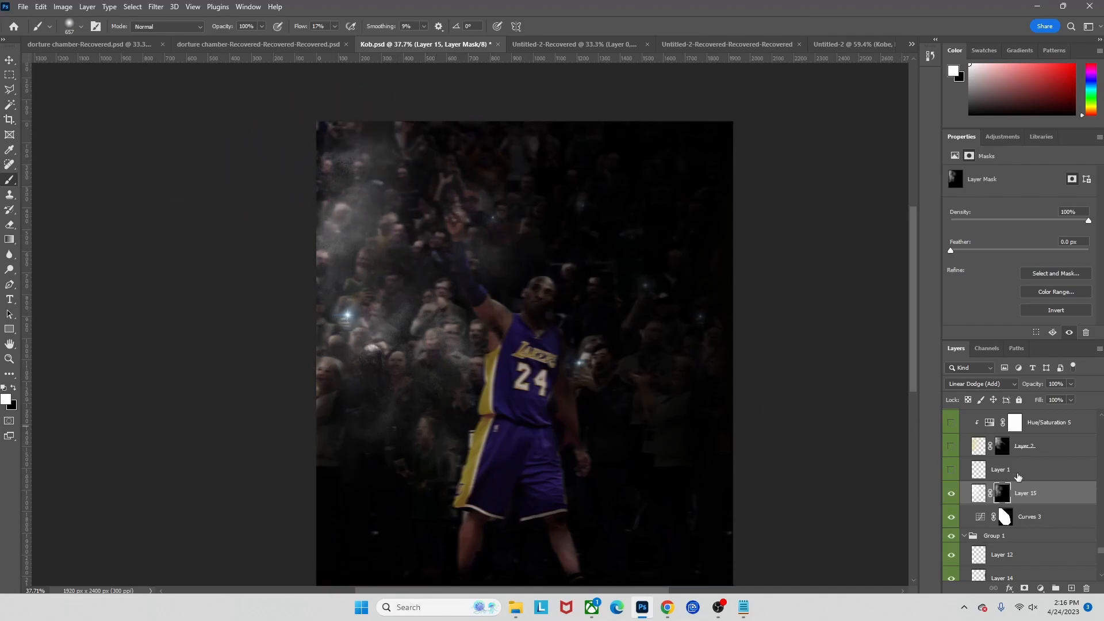
# - Show Layer 1 and Layer 2 above Layer 15, and select the Layer 2 mask
pyautogui.scroll(1, 1018, 476)
pyautogui.click(1019, 498)
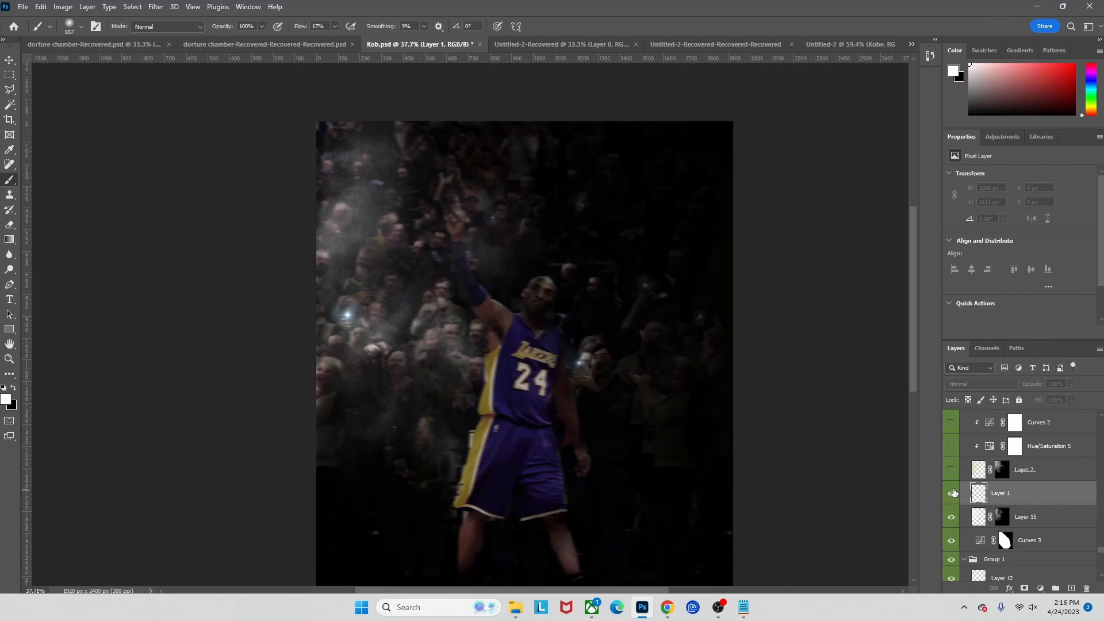
pyautogui.click(952, 469)
pyautogui.click(1030, 470)
pyautogui.scroll(-1, 524, 396)
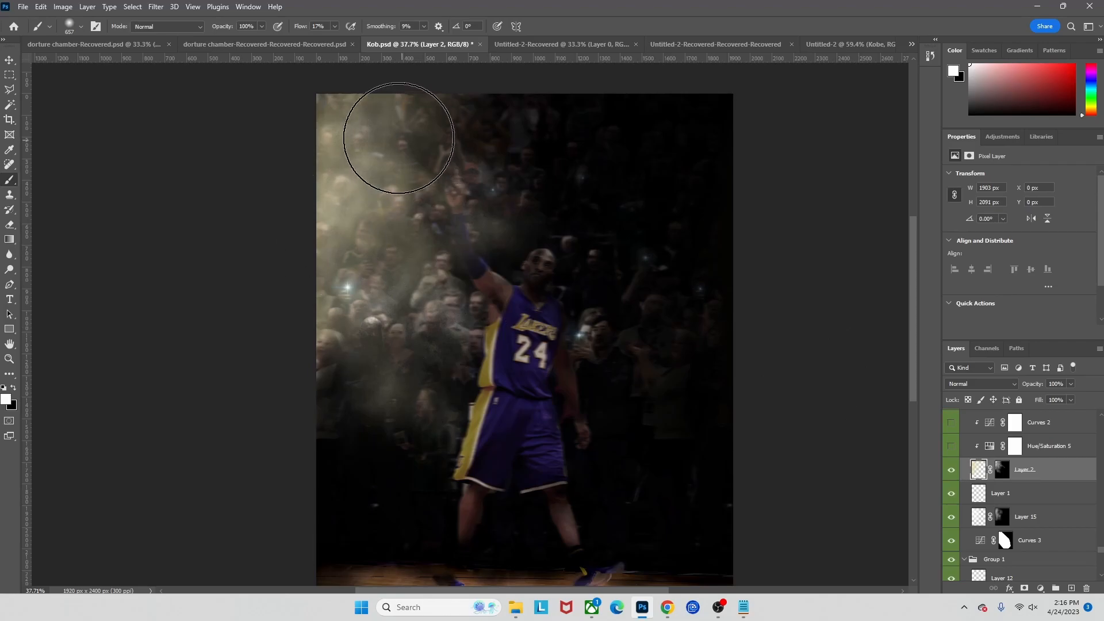
pyautogui.click(1003, 473)
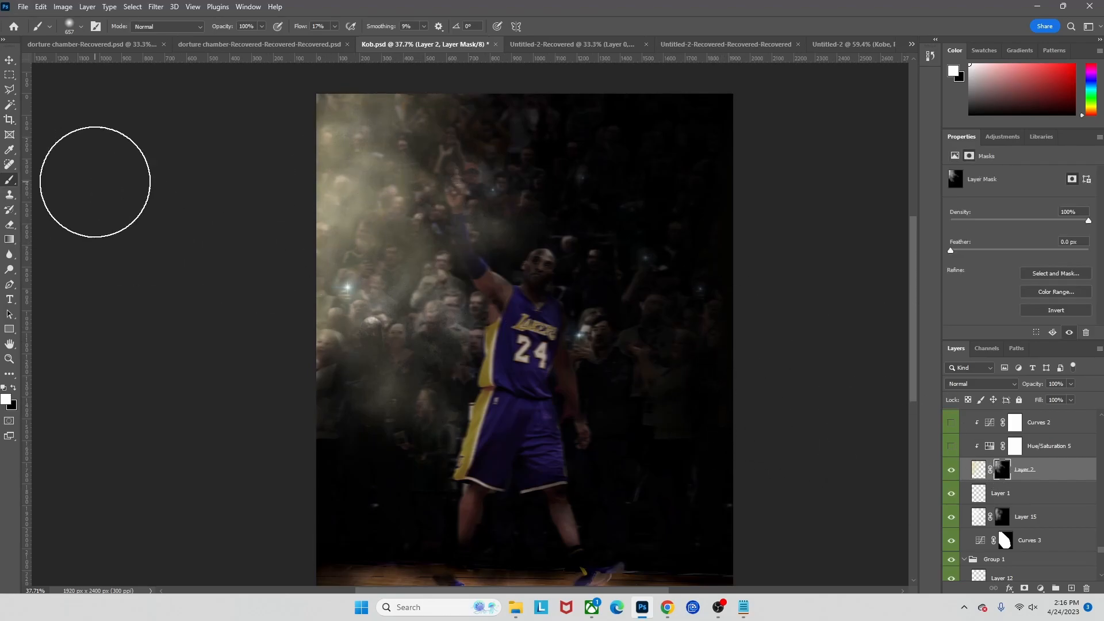
# - Show the Hue/Saturation 5 and Curves 2 adjustments clipped to Layer 2, and open the Hue/Saturation 5 settings
pyautogui.click(963, 446)
pyautogui.click(952, 446)
pyautogui.scroll(2, 956, 454)
pyautogui.click(961, 470)
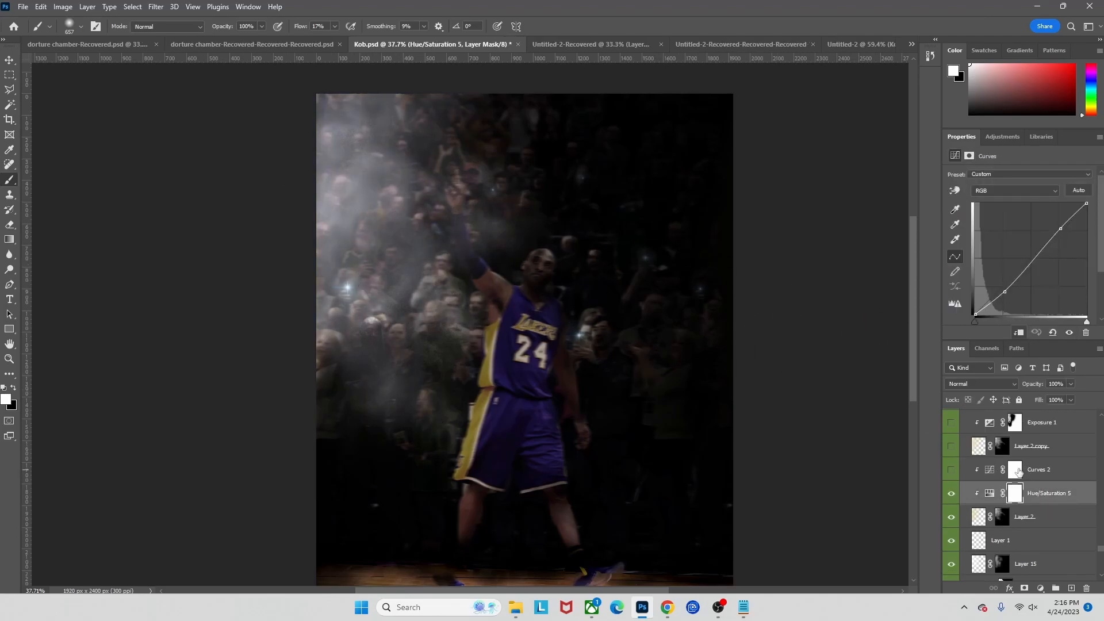
pyautogui.click(952, 471)
pyautogui.click(1043, 495)
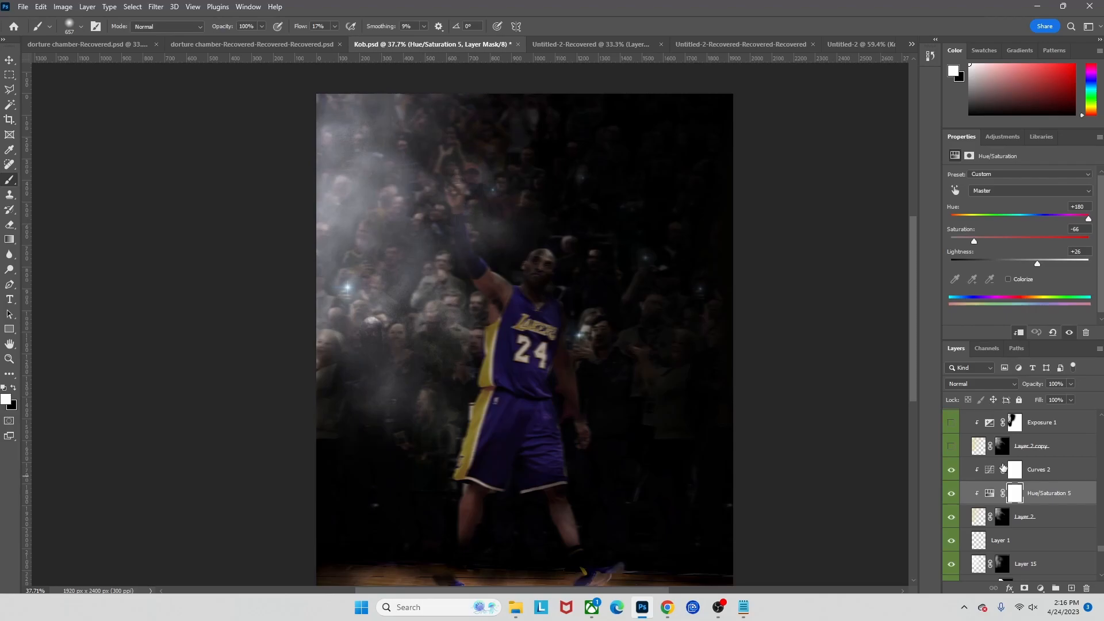
# - Show Layer 2 copy and its clipped Exposure 1 adjustment, and compare the image with Exposure 1 off and on
pyautogui.click(1034, 453)
pyautogui.click(952, 447)
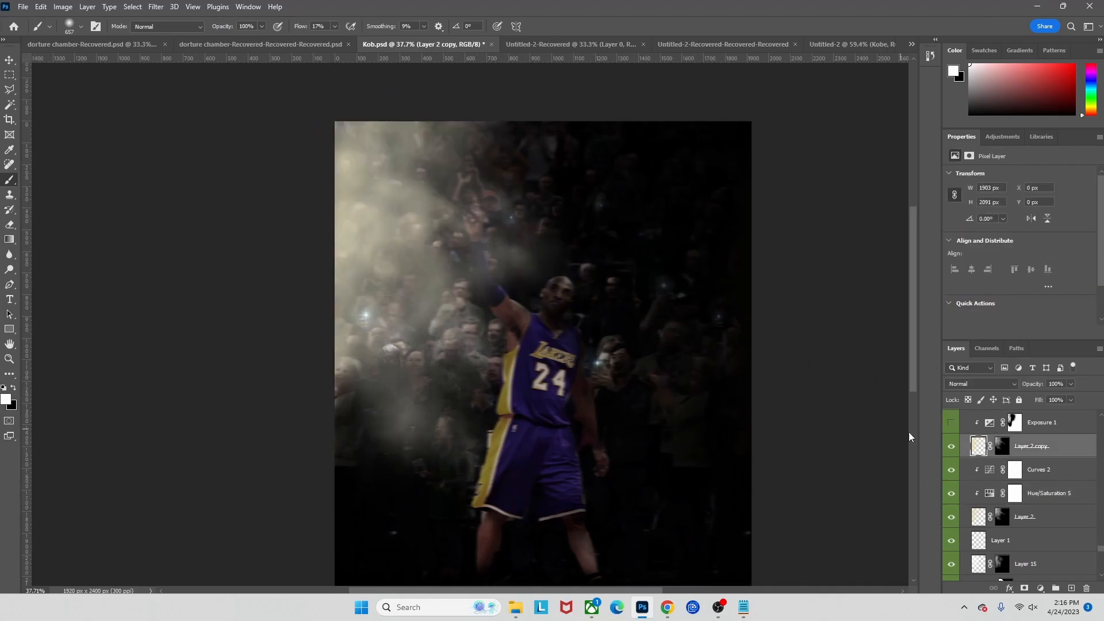
pyautogui.scroll(2, 978, 460)
pyautogui.click(946, 469)
pyautogui.click(949, 470)
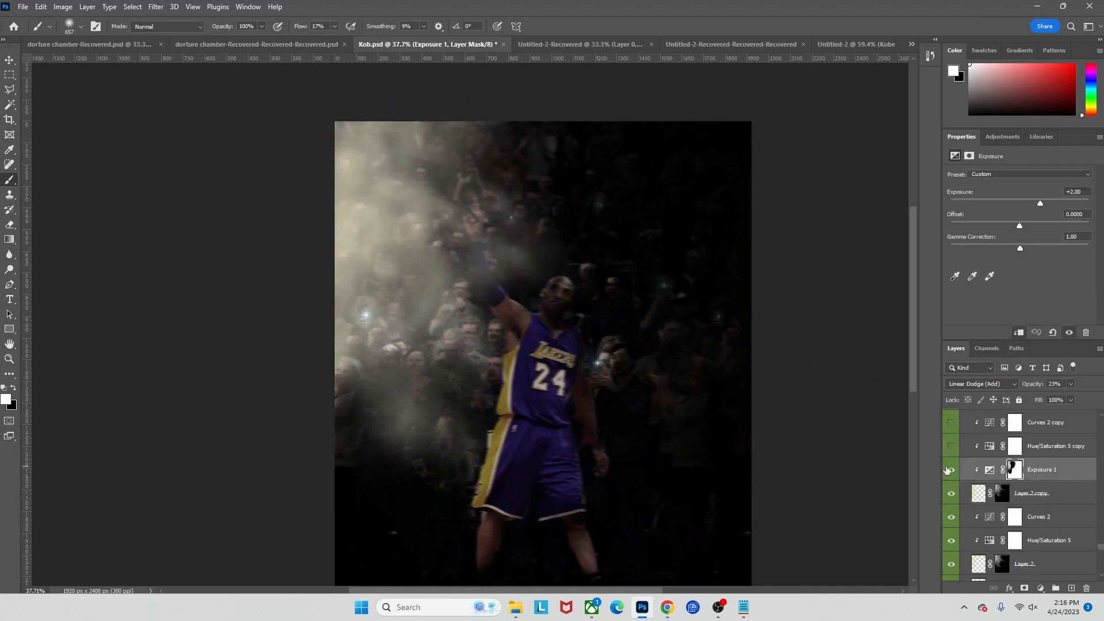
# - Show the Hue/Saturation 5 copy and Curves 2 copy adjustments, and reveal Layer 3 at the top of the Haze group
pyautogui.click(951, 446)
pyautogui.scroll(3, 992, 482)
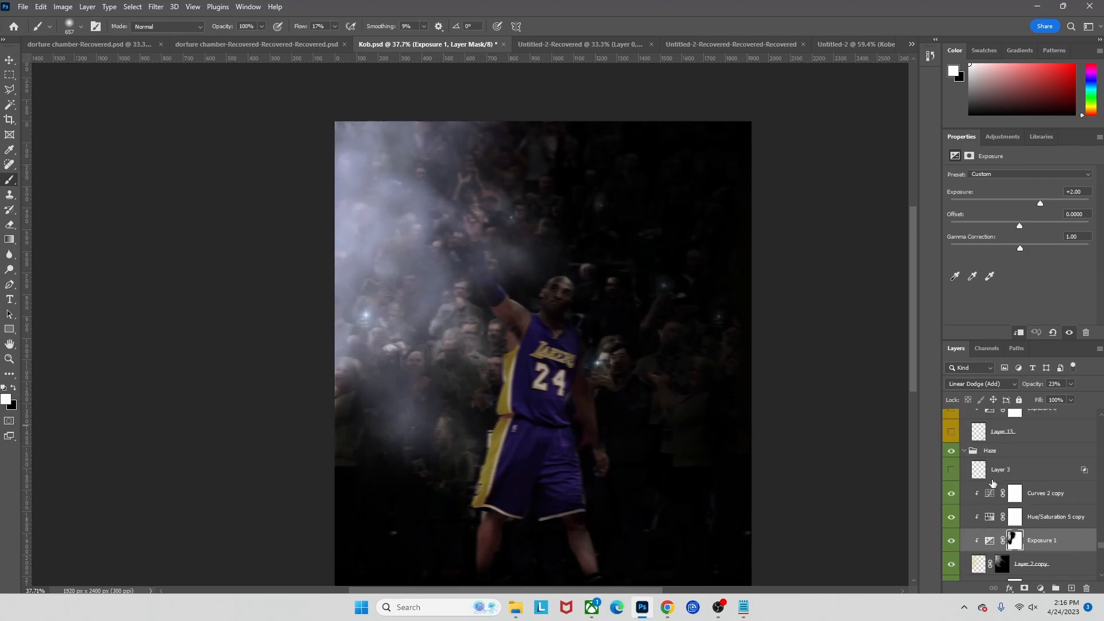
pyautogui.click(1019, 473)
pyautogui.click(951, 470)
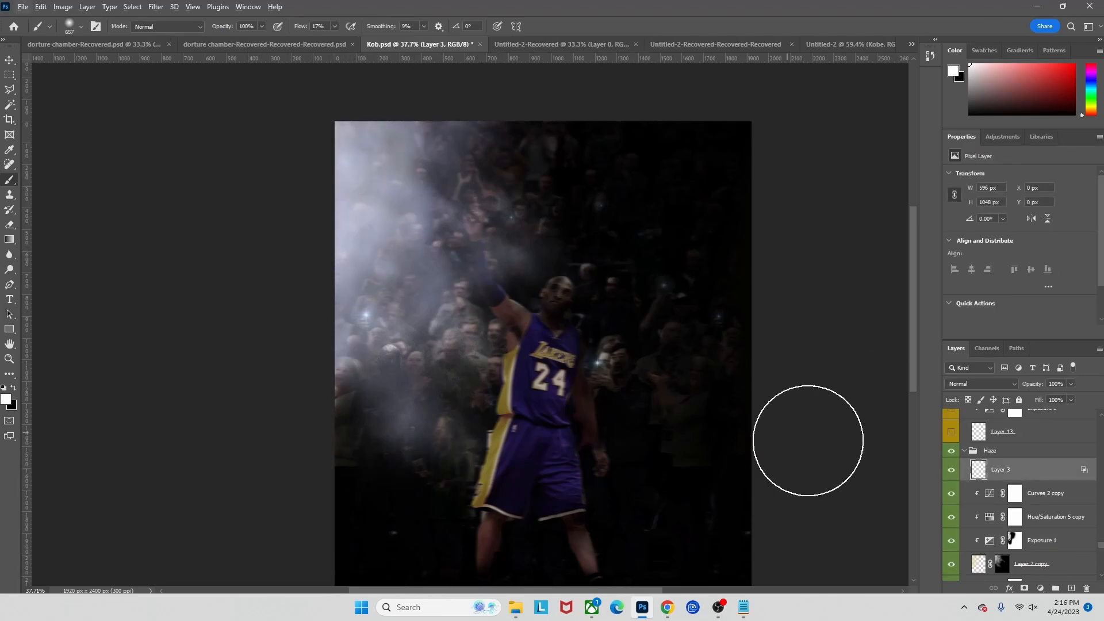
# - Show Layer 13 above the Haze group, compare it off and on, and reveal its clipped Exposure 8 adjustment
pyautogui.scroll(2, 982, 480)
pyautogui.click(1007, 479)
pyautogui.click(952, 479)
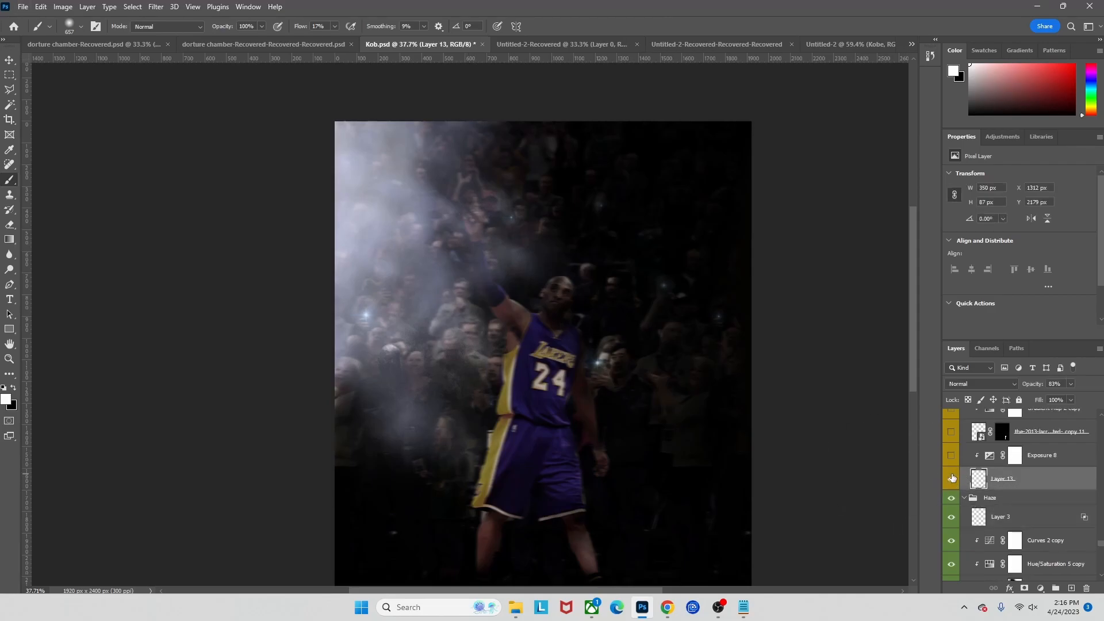
pyautogui.scroll(-2, 555, 365)
pyautogui.scroll(-1, 550, 358)
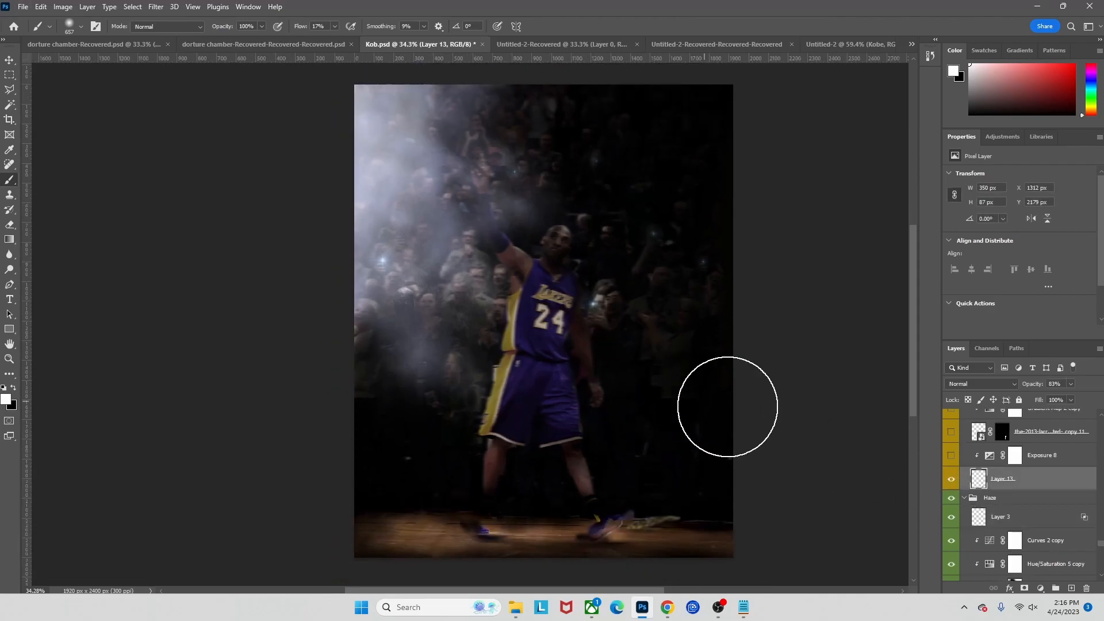
pyautogui.click(954, 478)
pyautogui.click(952, 456)
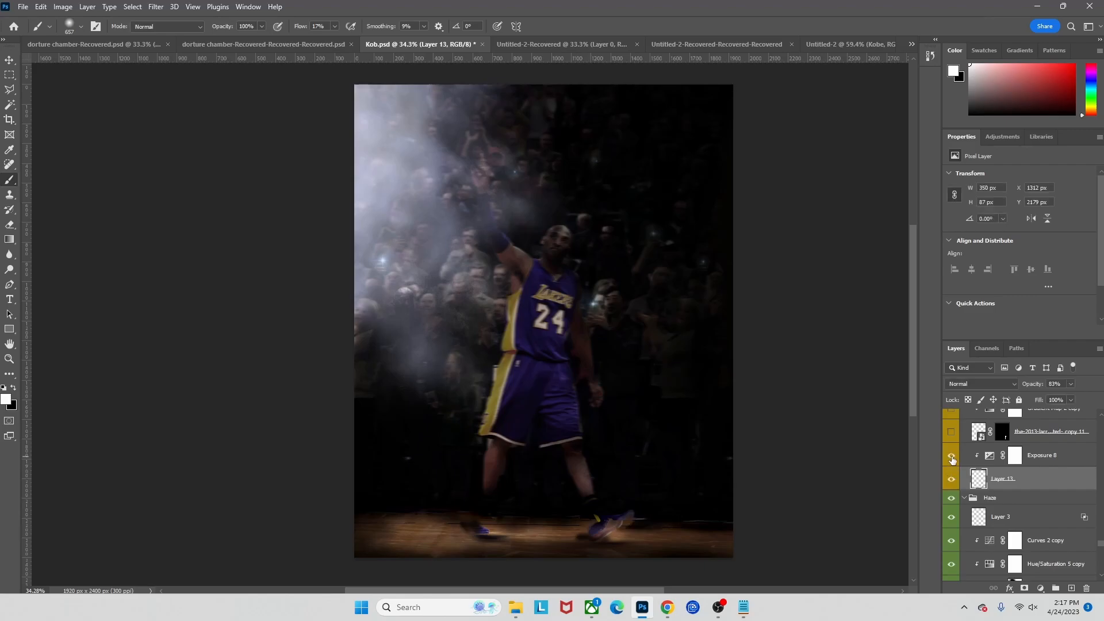
# - Show the trophy smart object above Exposure 8, select it and examine the trophy beside the player's feet
pyautogui.scroll(2, 953, 467)
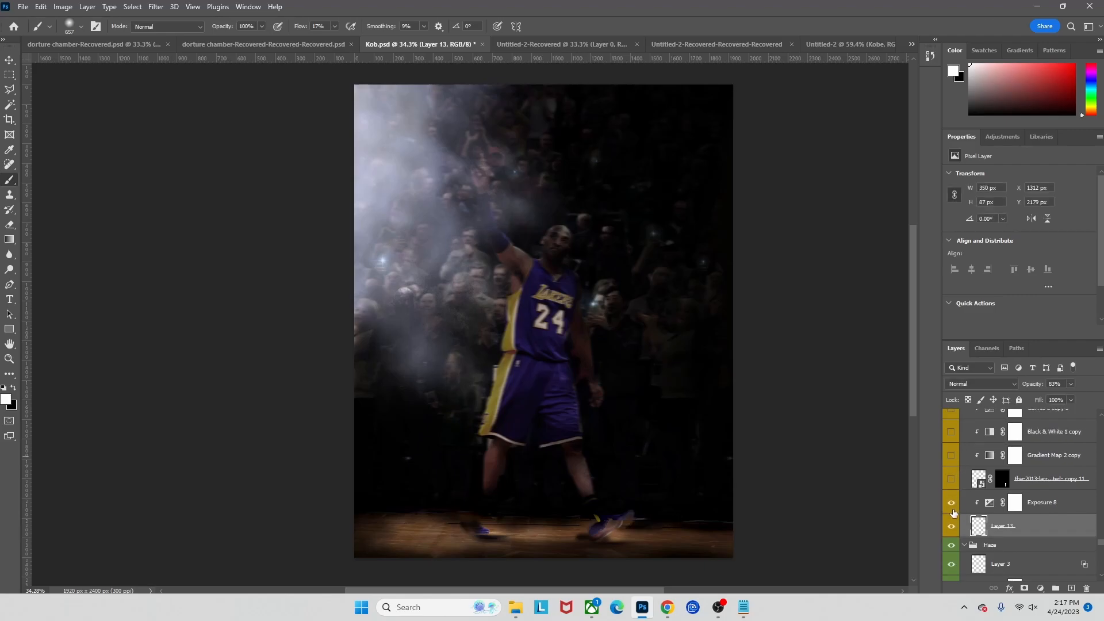
pyautogui.click(952, 481)
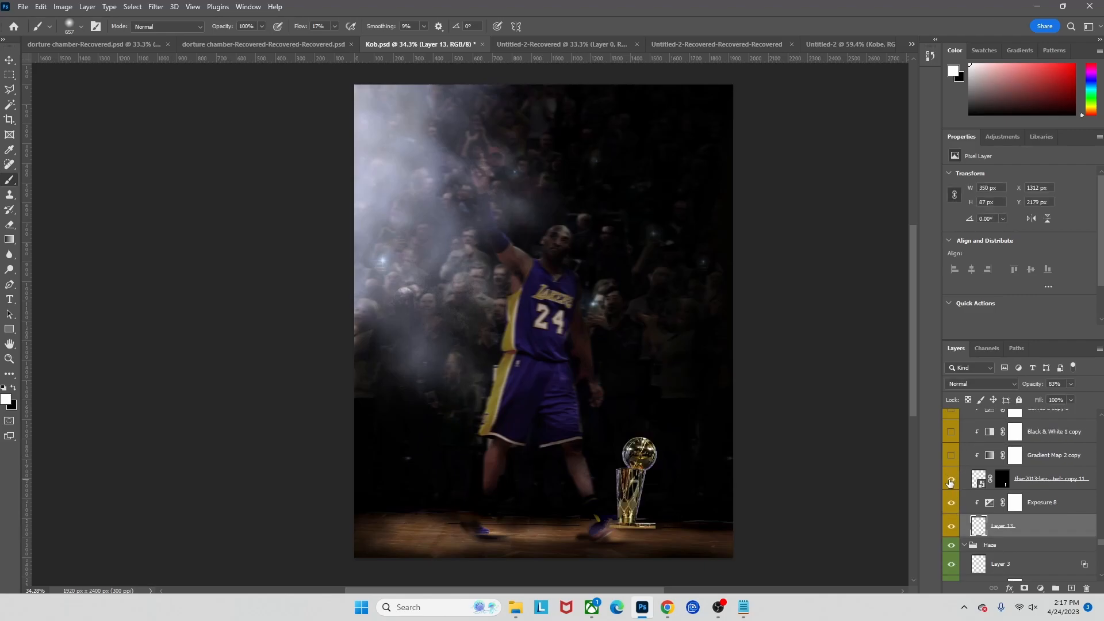
pyautogui.scroll(5, 604, 460)
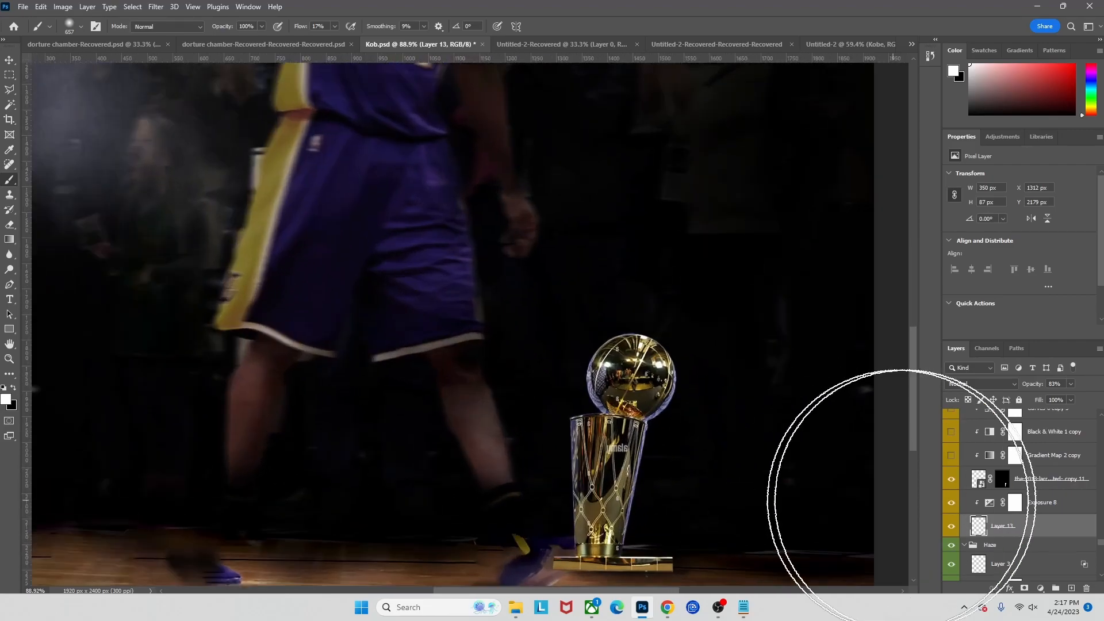
pyautogui.click(1042, 486)
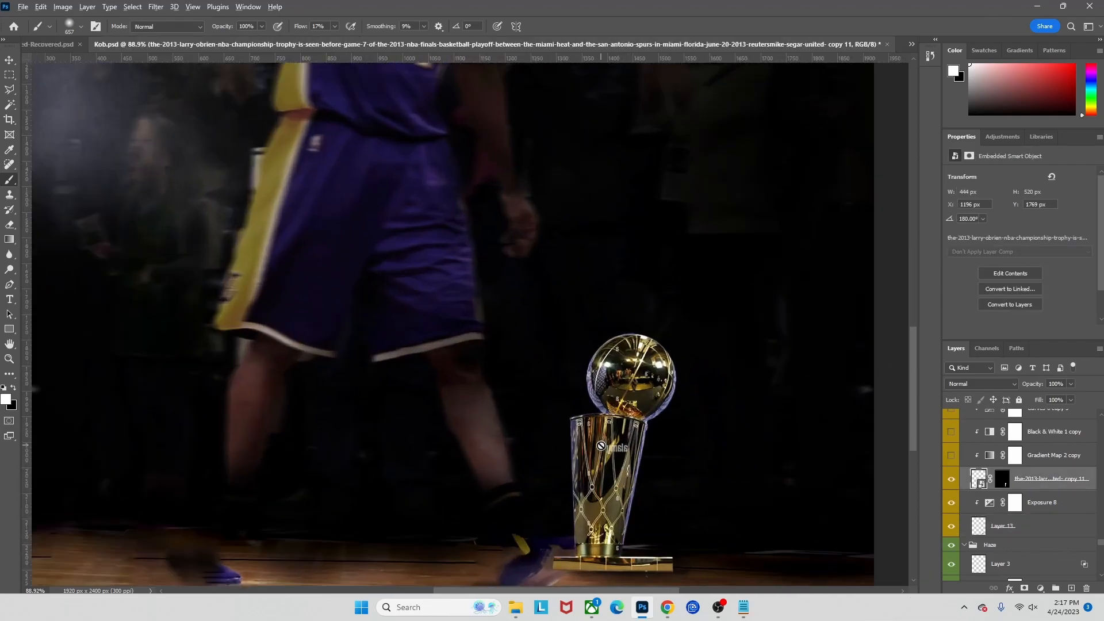
pyautogui.scroll(-3, 601, 445)
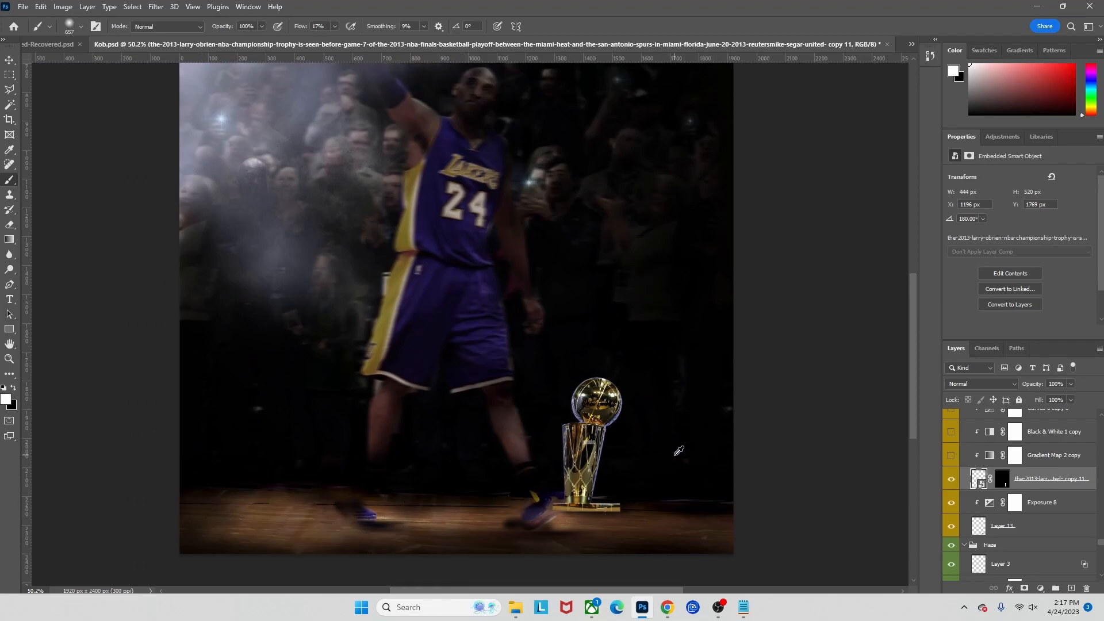
pyautogui.scroll(5, 644, 456)
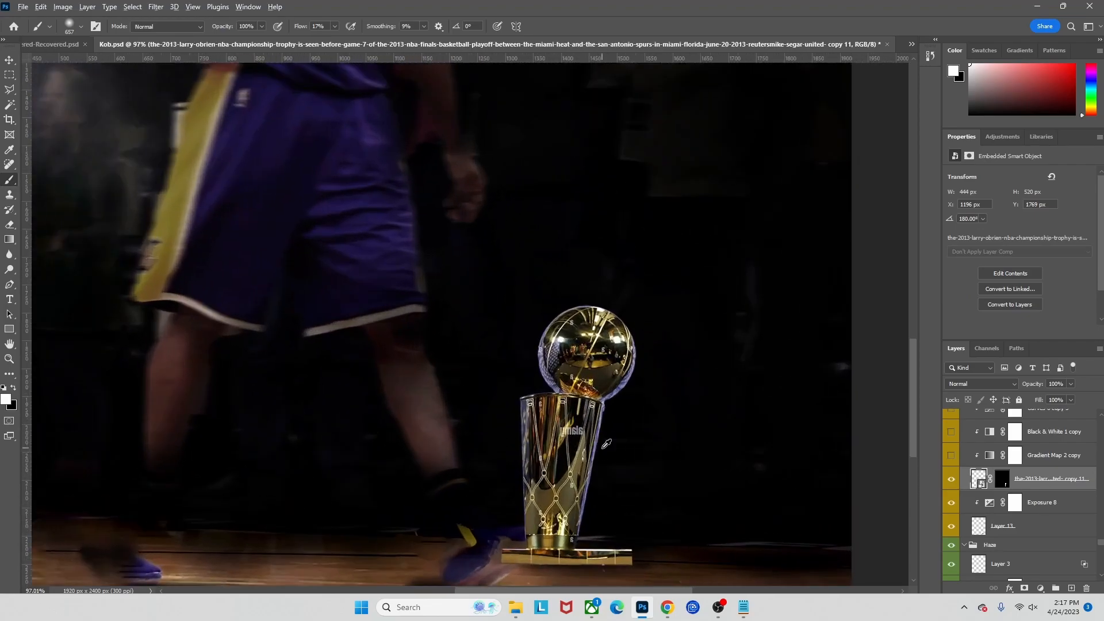
# - Open the Gradient Map 2 copy settings and compare the trophy with the adjustment on and off
pyautogui.click(950, 455)
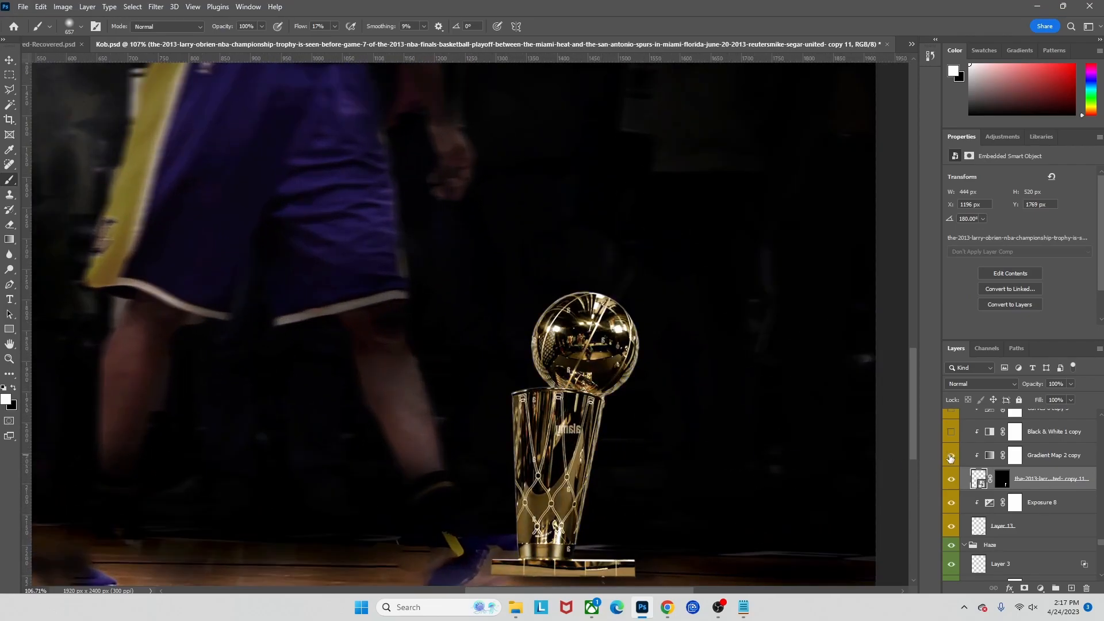
pyautogui.click(950, 457)
pyautogui.click(950, 457)
pyautogui.click(1038, 463)
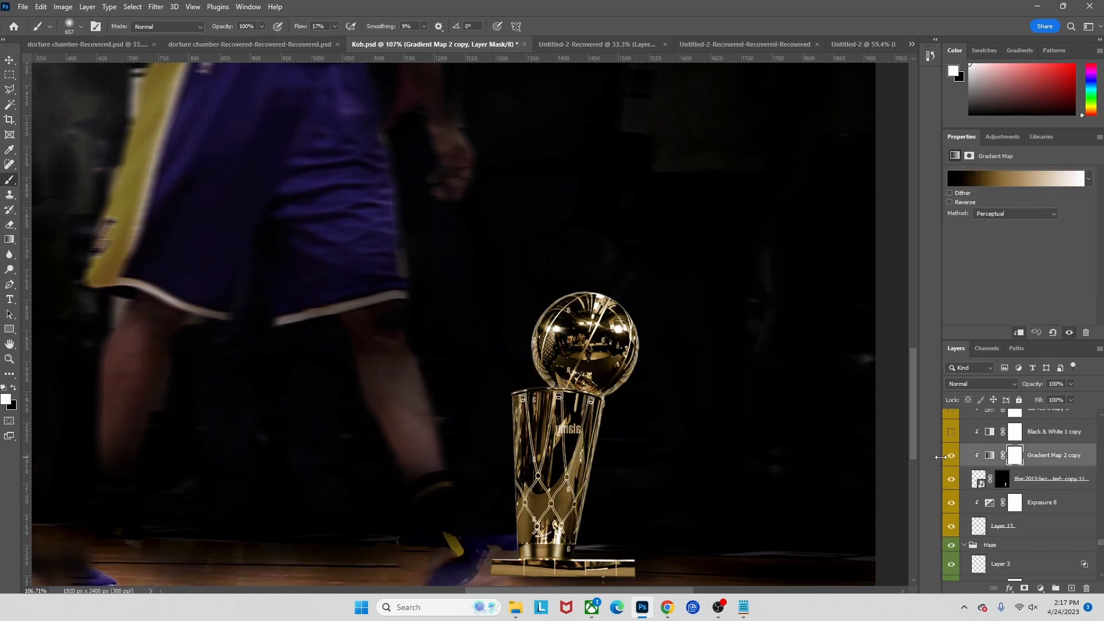
pyautogui.click(948, 458)
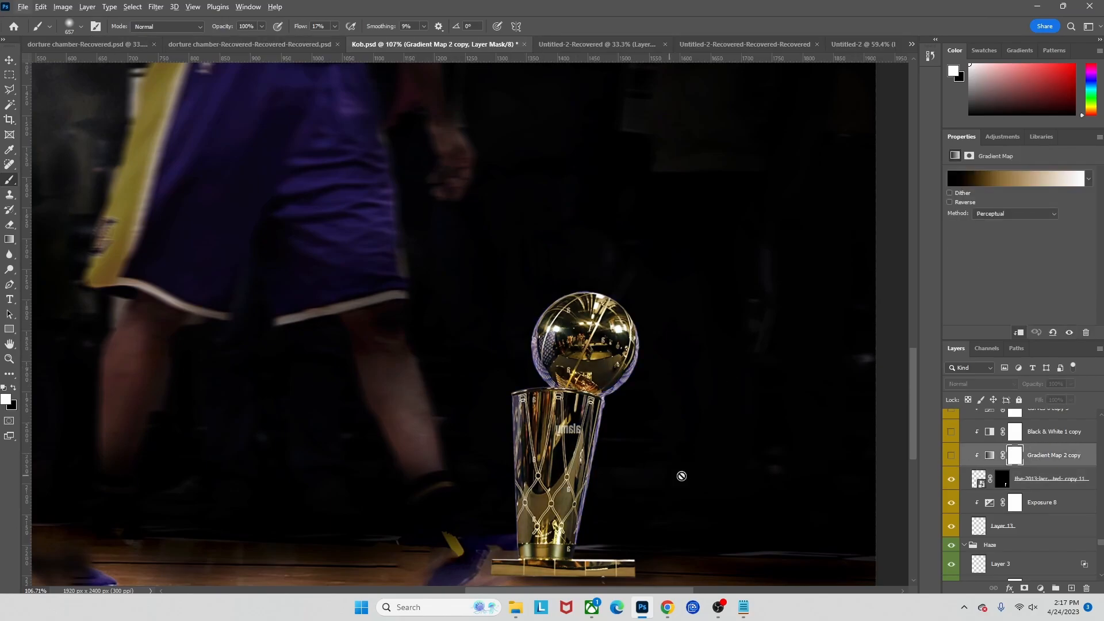
# - Leave Gradient Map 2 copy visible and examine its black-gold-white gradient in the Gradient Editor, closing it without changes
pyautogui.click(990, 457)
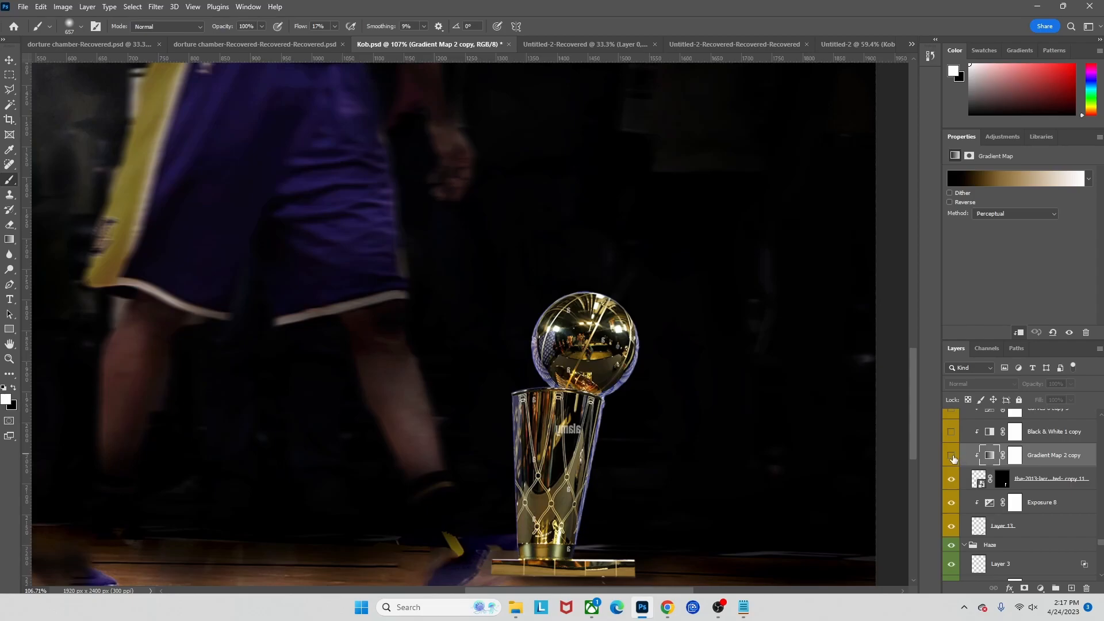
pyautogui.click(952, 458)
pyautogui.click(996, 179)
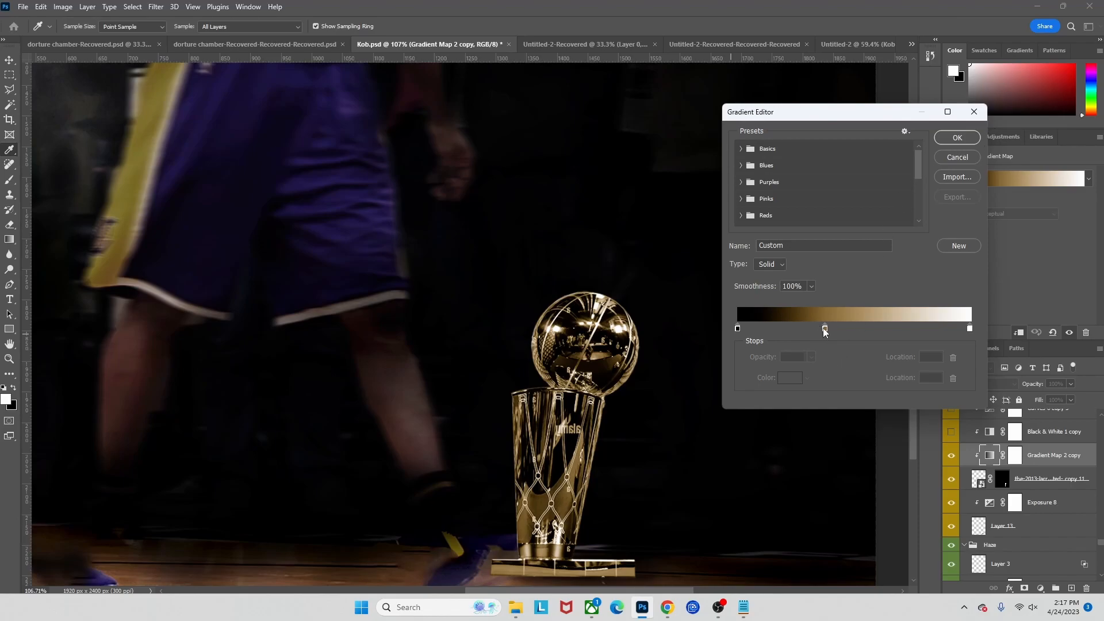
pyautogui.click(974, 112)
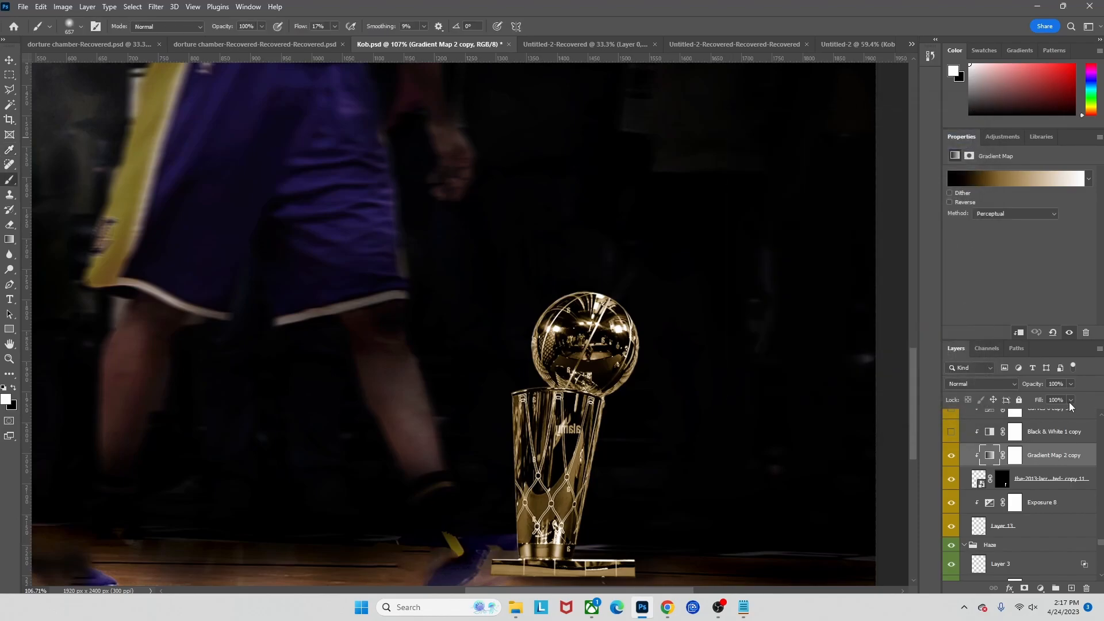
pyautogui.click(952, 456)
# - Show the Black & White 1 copy adjustment above Gradient Map 2 copy and open its settings
pyautogui.click(966, 440)
pyautogui.click(952, 434)
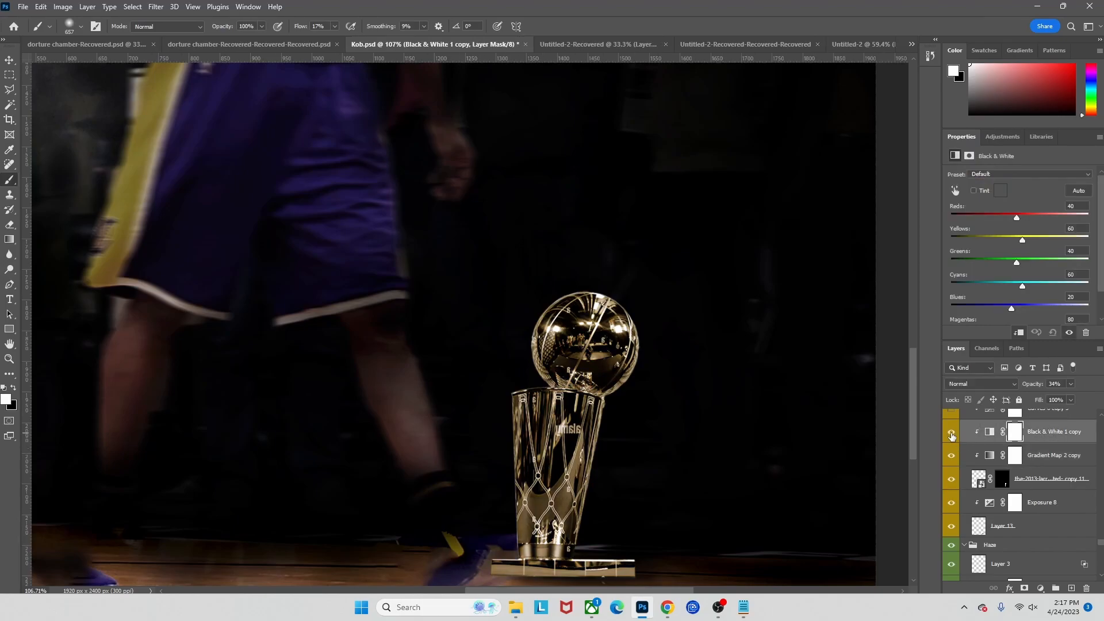
pyautogui.click(990, 431)
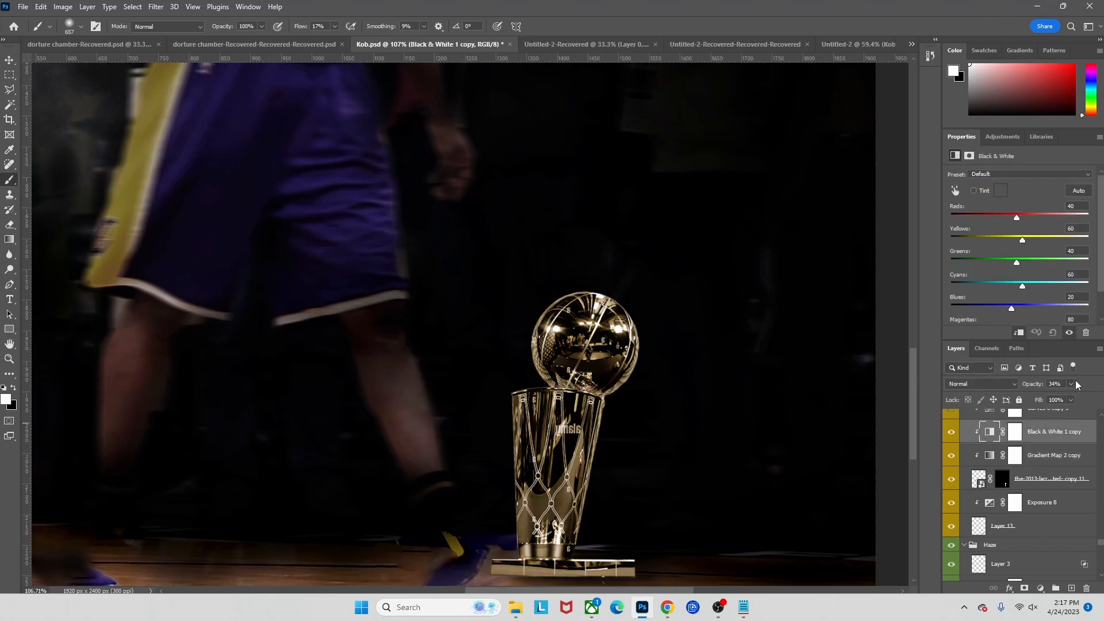
# - Show the Curves 6 copy 5 adjustment above Black & White 1 copy and examine its curve and effect on the trophy
pyautogui.scroll(2, 1072, 387)
pyautogui.click(1048, 455)
pyautogui.click(952, 456)
pyautogui.moveTo(635, 420); pyautogui.dragTo(655, 412)
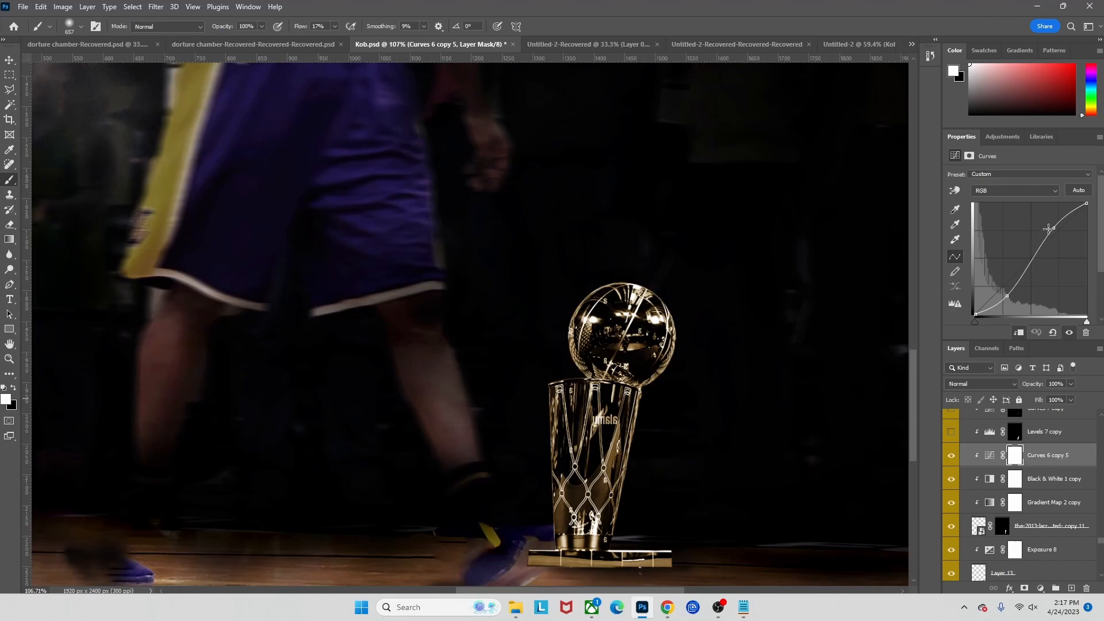
# - Show the Levels 7 copy adjustment above Curves 6 copy 5, open its settings and check its effect across the whole poster
pyautogui.click(958, 435)
pyautogui.click(949, 433)
pyautogui.click(948, 433)
pyautogui.click(947, 432)
pyautogui.scroll(-11, 575, 367)
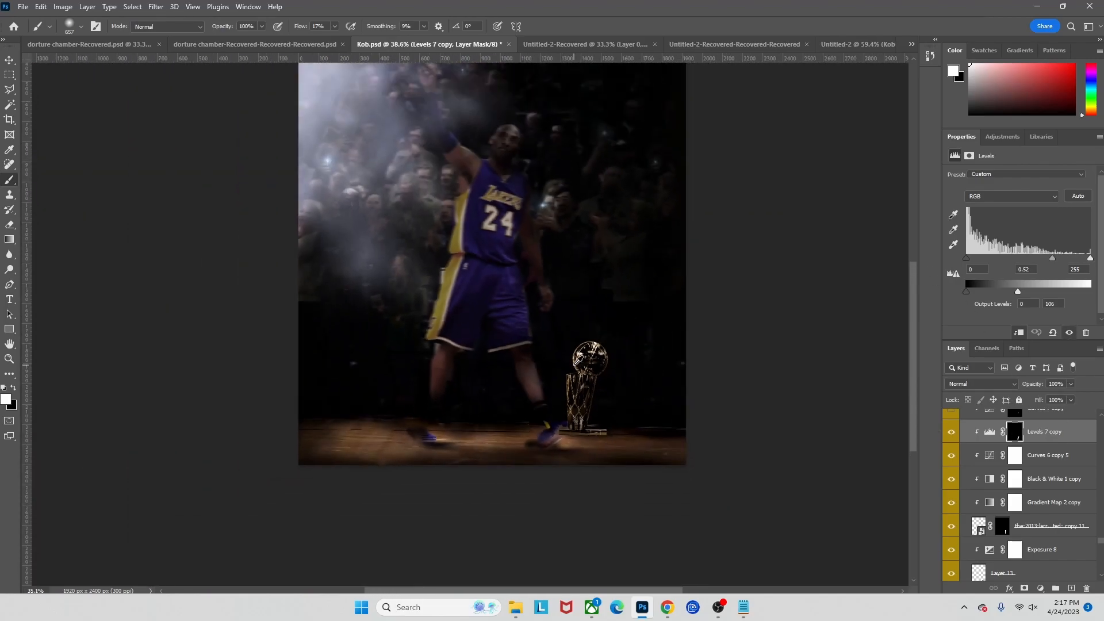
pyautogui.scroll(4, 572, 363)
pyautogui.hscroll(-1, 569, 361)
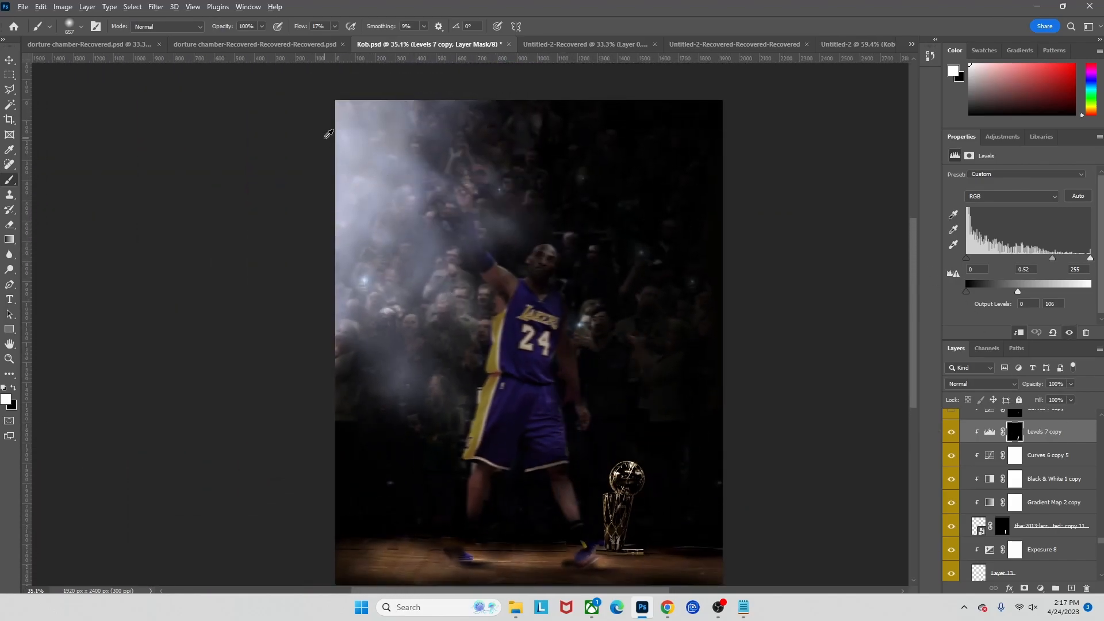
pyautogui.scroll(-2, 483, 345)
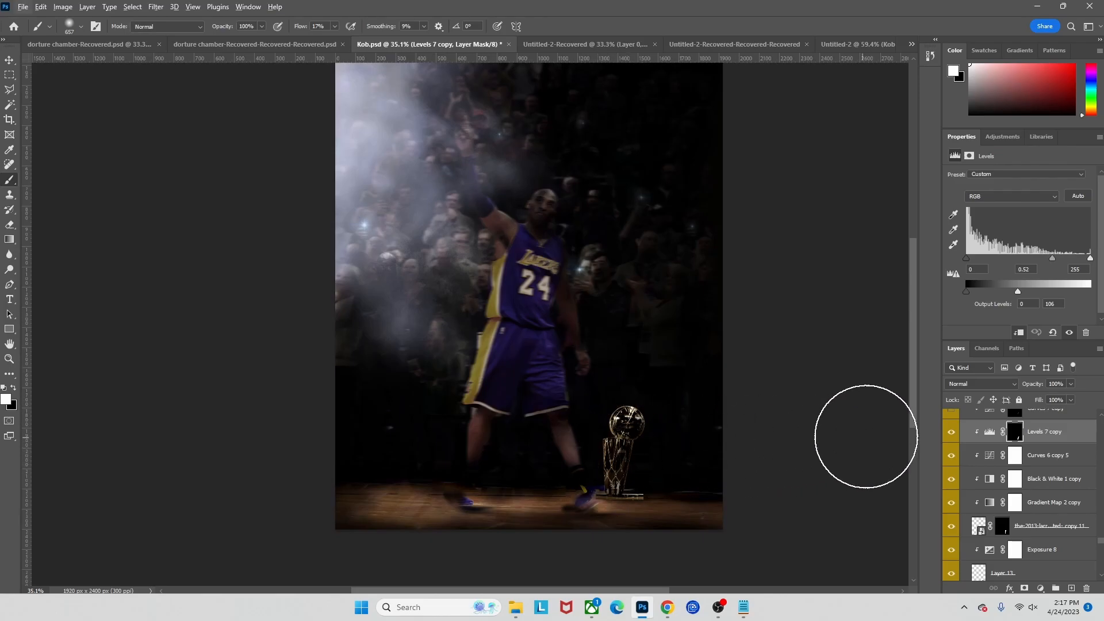
# - Show the Curves 7 copy adjustment, open its curve and compare the trophy with the adjustment on and off
pyautogui.scroll(2, 993, 457)
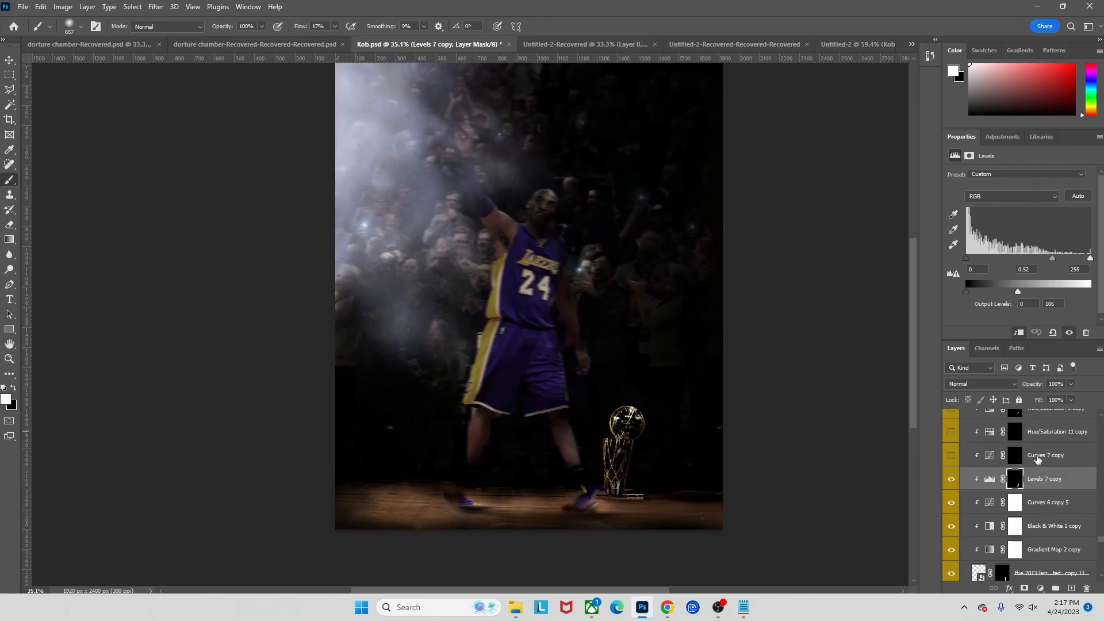
pyautogui.click(1013, 457)
pyautogui.click(950, 457)
pyautogui.click(949, 457)
pyautogui.click(949, 457)
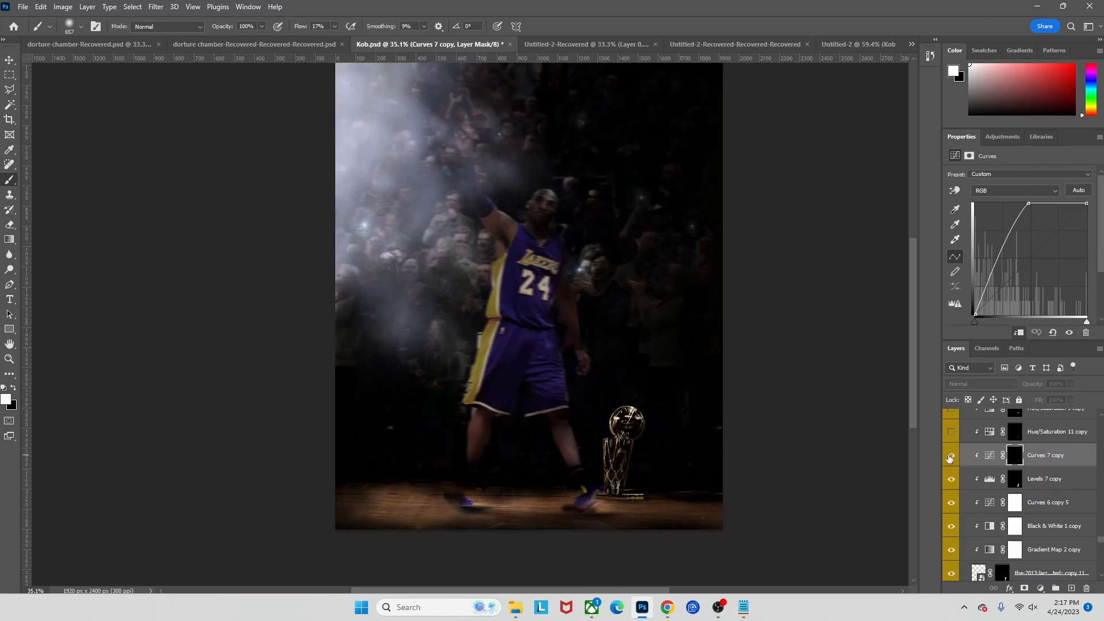
pyautogui.scroll(12, 618, 460)
pyautogui.scroll(-2, 633, 419)
pyautogui.click(946, 455)
pyautogui.click(946, 456)
pyautogui.keyDown('alt'); pyautogui.moveTo(655, 391); pyautogui.dragTo(328, 392); pyautogui.keyUp('alt')
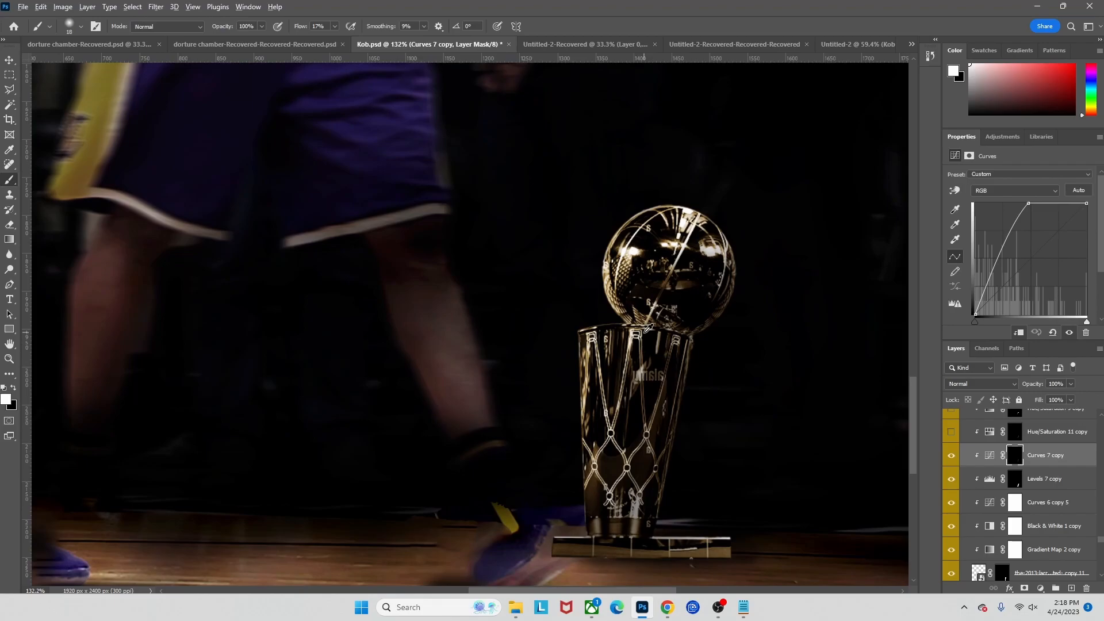
pyautogui.click(950, 455)
pyautogui.click(949, 454)
pyautogui.keyDown('alt'); pyautogui.moveTo(732, 230); pyautogui.dragTo(708, 222); pyautogui.keyUp('alt')
# - Show the Hue/Saturation 11 copy adjustment above Curves 7 copy and compare its effect on the trophy's net lines
pyautogui.scroll(2, 985, 477)
pyautogui.click(951, 480)
pyautogui.click(951, 481)
pyautogui.click(951, 480)
pyautogui.click(977, 485)
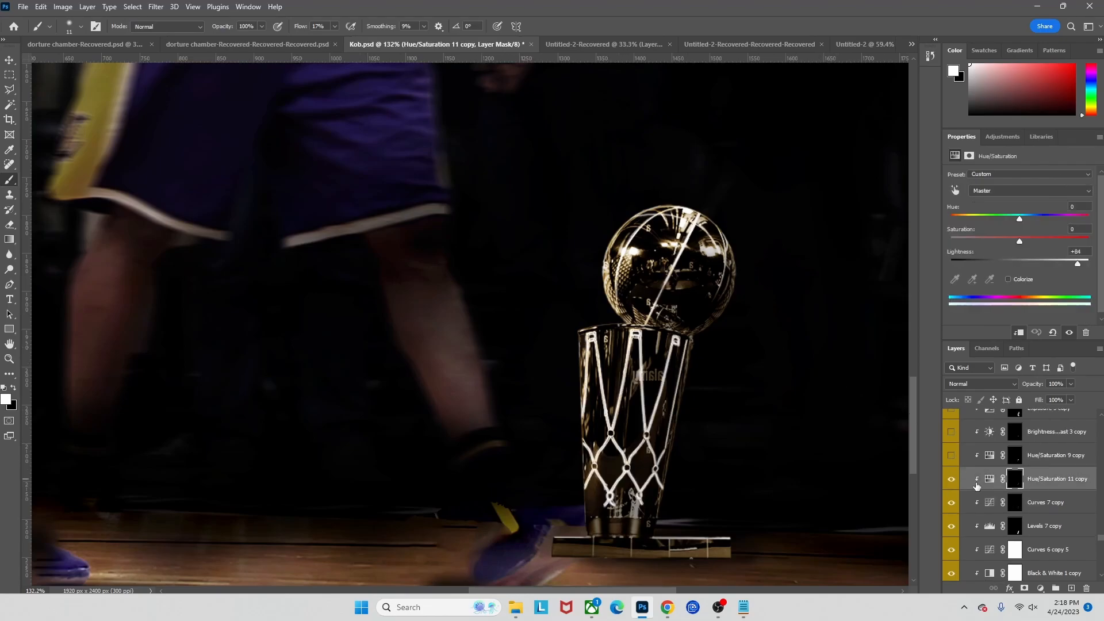
pyautogui.click(951, 481)
# - Show the Hue/Saturation 9 copy adjustment, open its settings and examine the rim lighting on the trophy ball up close and zoomed out
pyautogui.click(1052, 462)
pyautogui.click(951, 457)
pyautogui.click(952, 457)
pyautogui.click(951, 458)
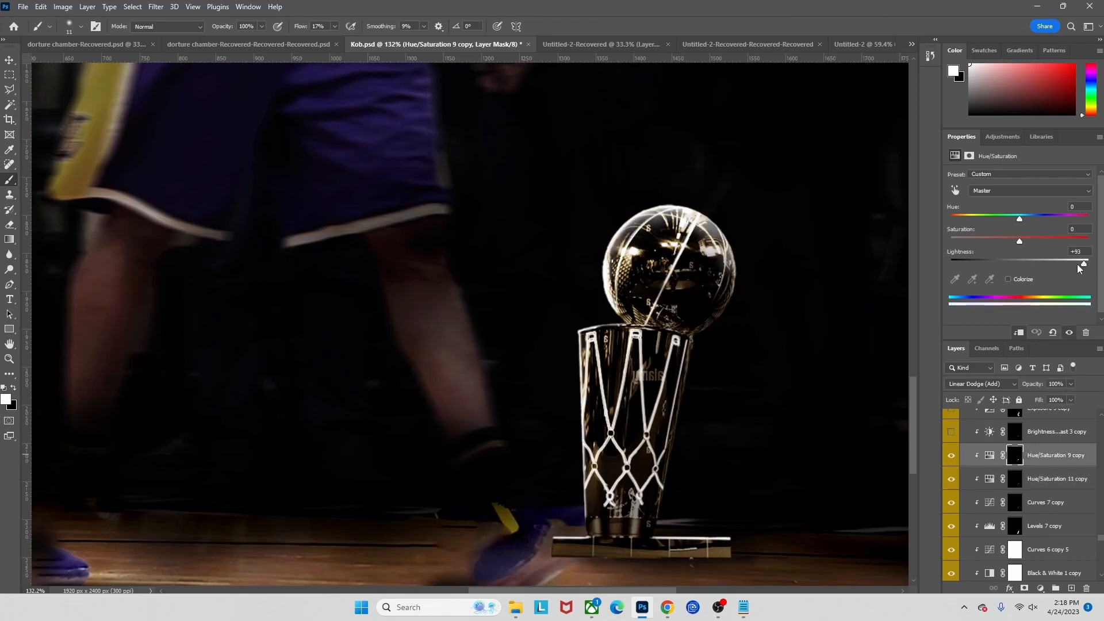
pyautogui.scroll(1, 683, 271)
pyautogui.keyDown('alt'); pyautogui.rightClick(639, 255); pyautogui.keyUp('alt')
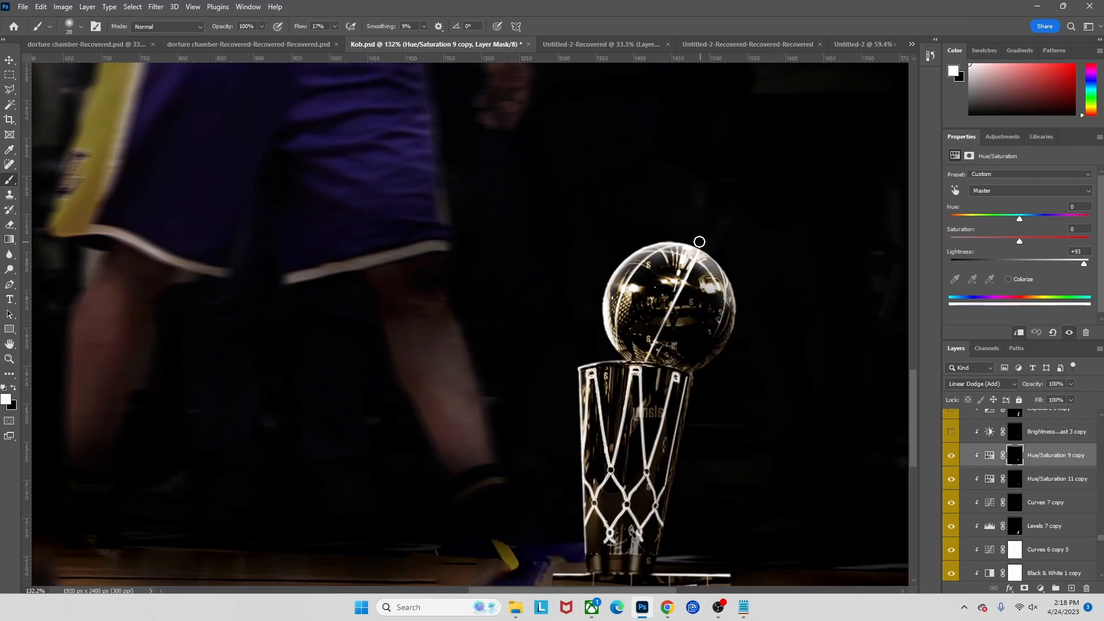
pyautogui.scroll(-3, 599, 287)
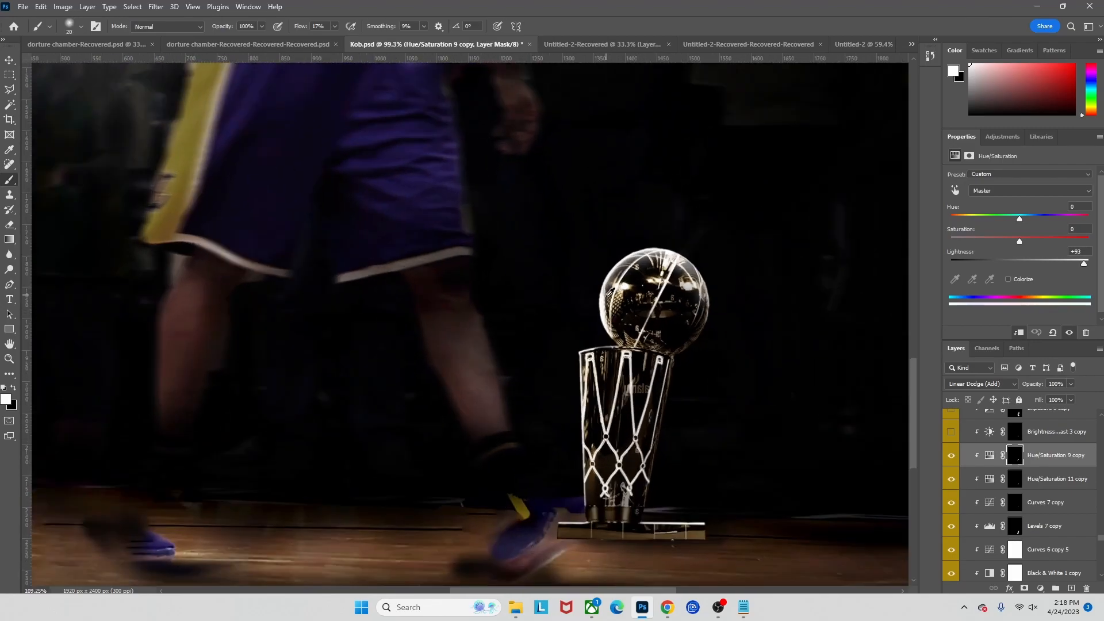
pyautogui.scroll(8, 598, 294)
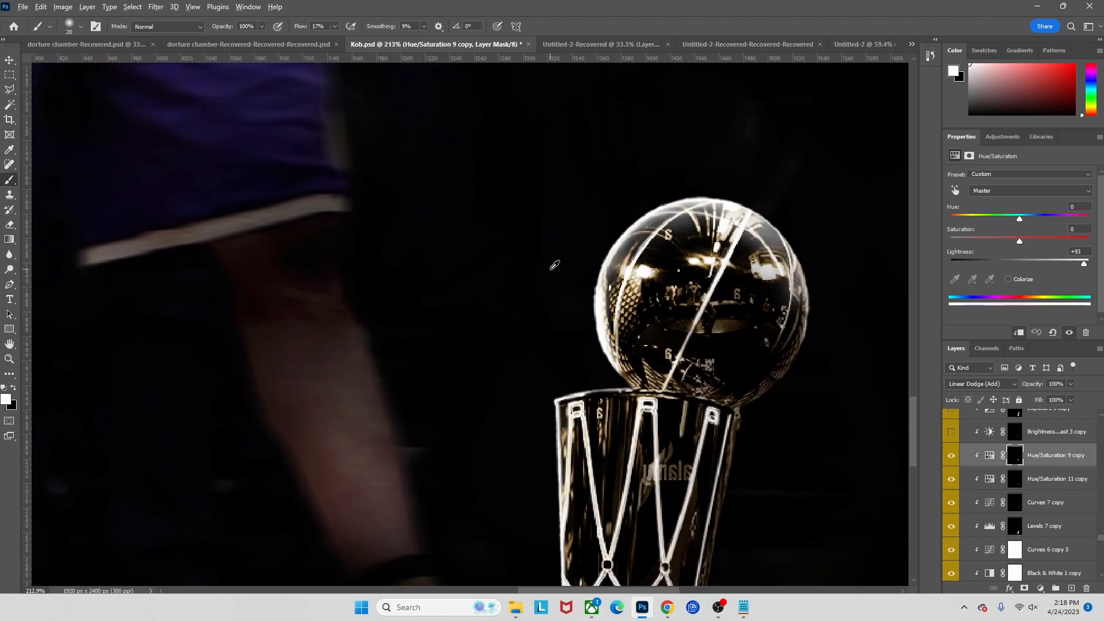
pyautogui.scroll(-6, 558, 269)
pyautogui.scroll(3, 274, 153)
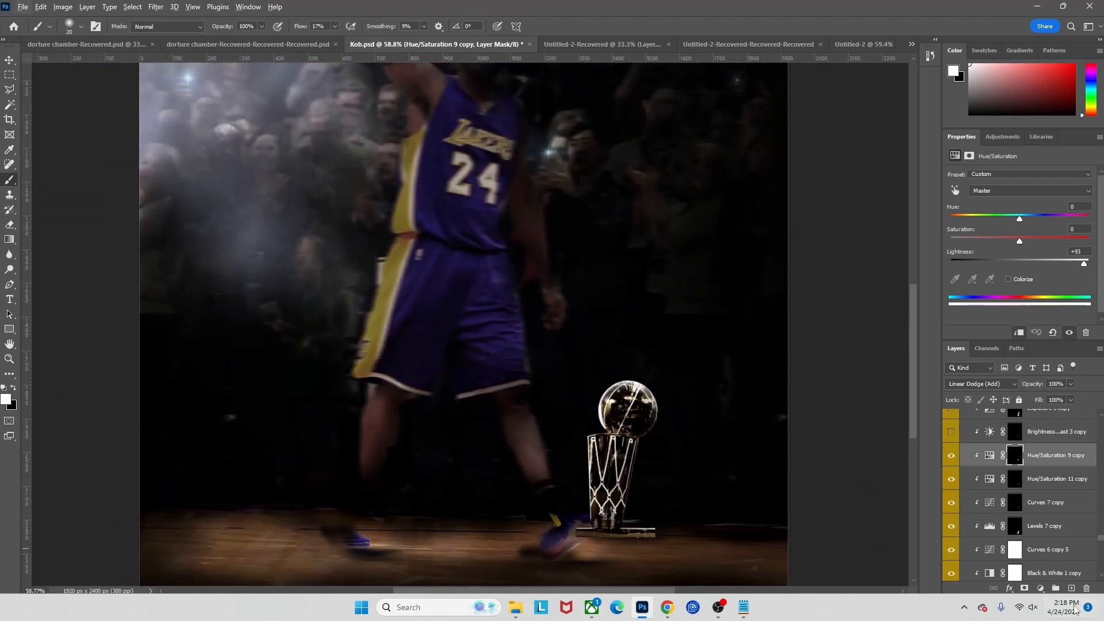
# - Show the Brightness/Contrast 3 copy and Exposure 5 copy adjustments in the FinalsTrophy group and examine the trophy's shading
pyautogui.scroll(1, 976, 504)
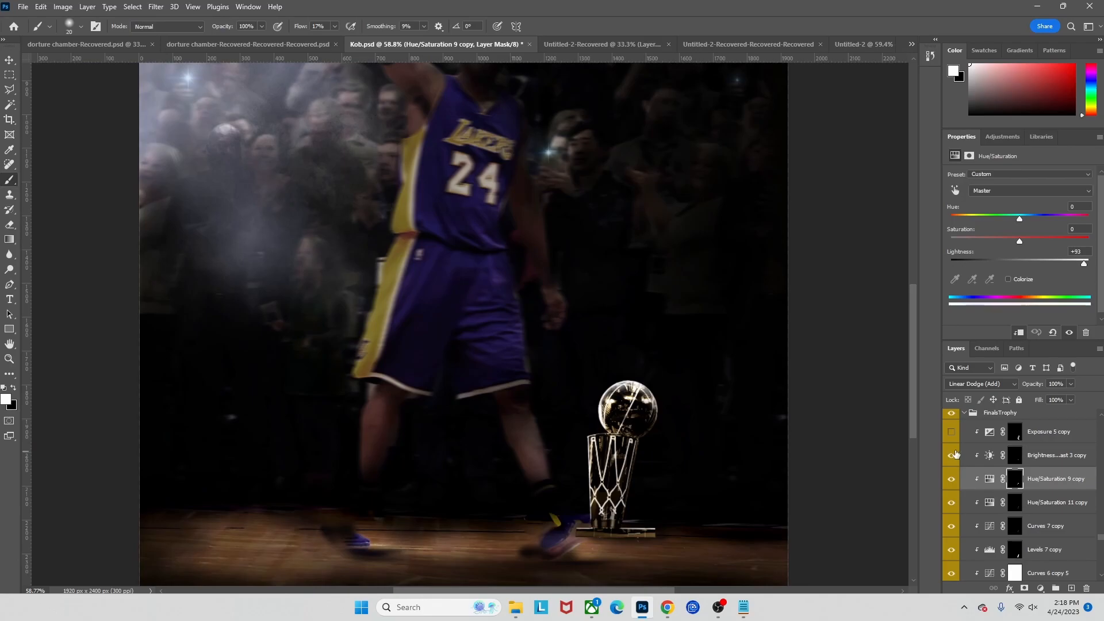
pyautogui.click(951, 432)
pyautogui.click(951, 432)
pyautogui.scroll(-1, 654, 496)
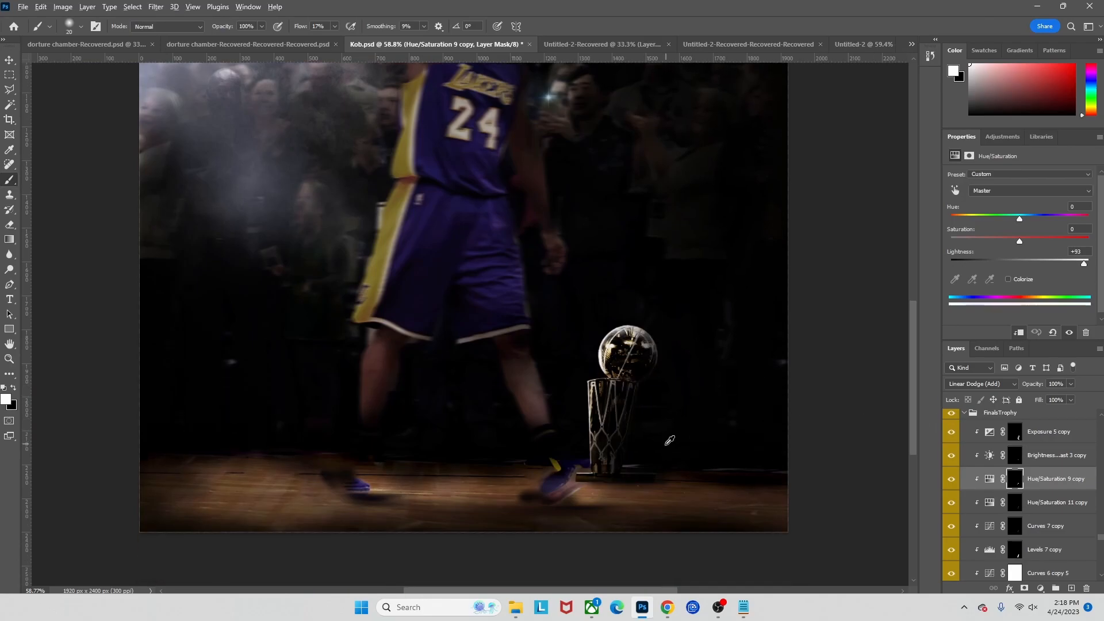
pyautogui.scroll(3, 654, 496)
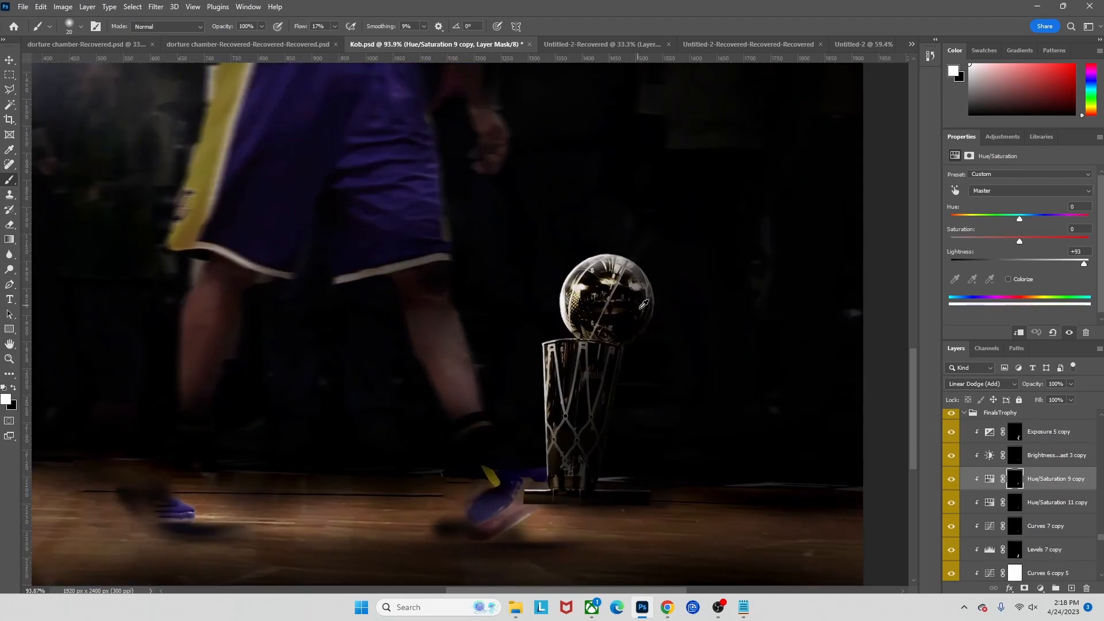
pyautogui.scroll(-4, 598, 468)
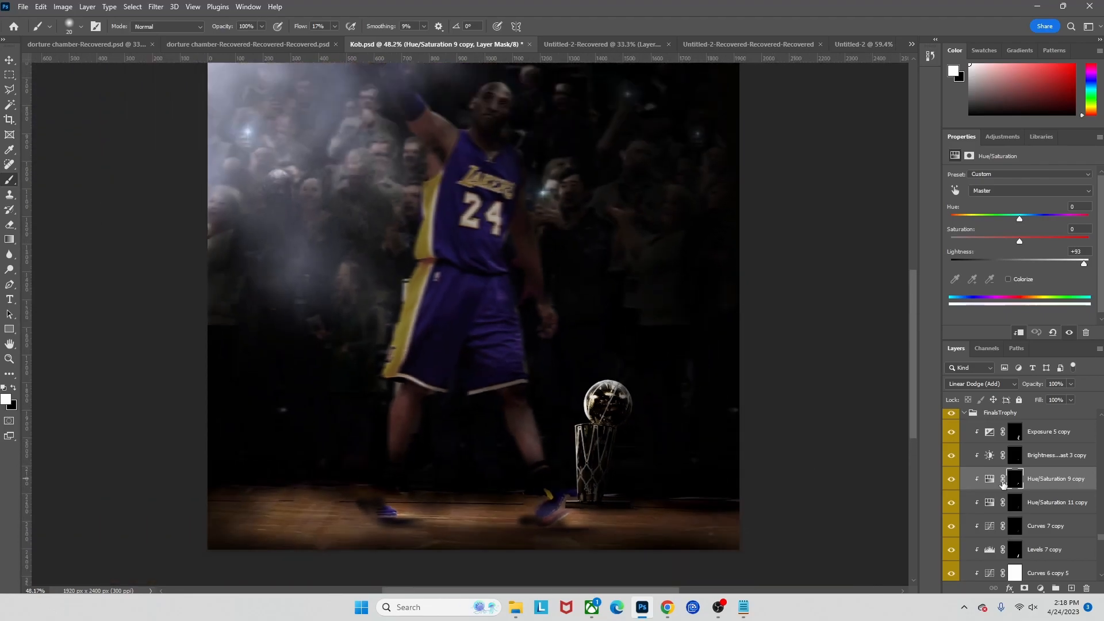
# - Show the MVP statuette beside the Finals trophy with its clipped adjustments, from Gradient Map 2 copy 6 up to Exposure 5 copy 6
pyautogui.scroll(4, 1022, 474)
pyautogui.click(1026, 489)
pyautogui.click(950, 490)
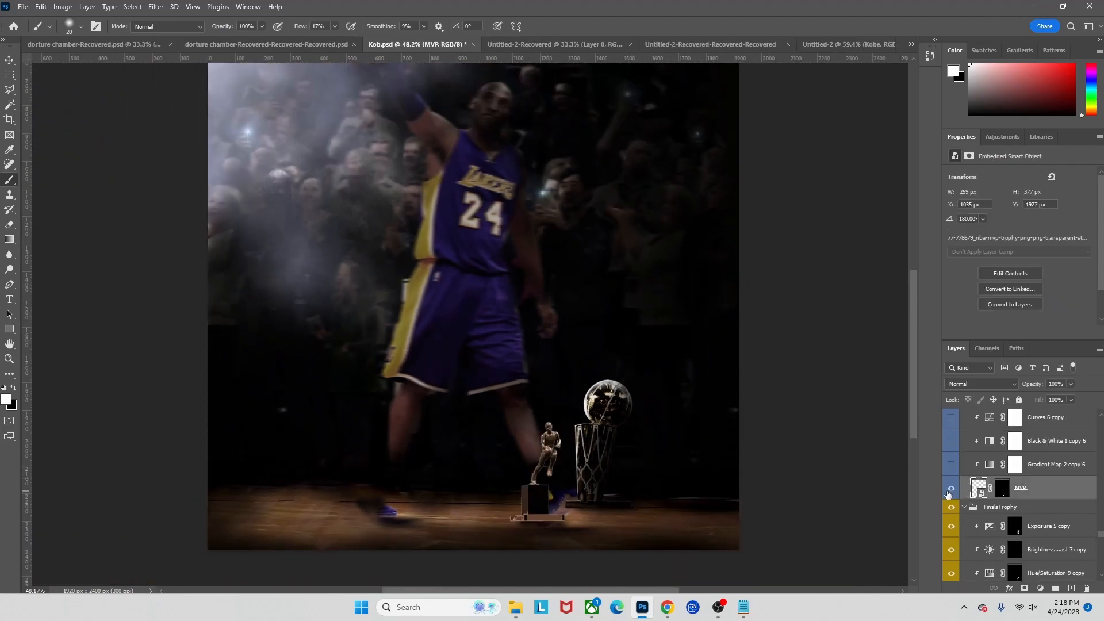
pyautogui.click(951, 464)
pyautogui.click(951, 440)
pyautogui.scroll(3, 955, 470)
pyautogui.click(951, 417)
pyautogui.scroll(3, 951, 454)
pyautogui.click(951, 417)
pyautogui.click(951, 440)
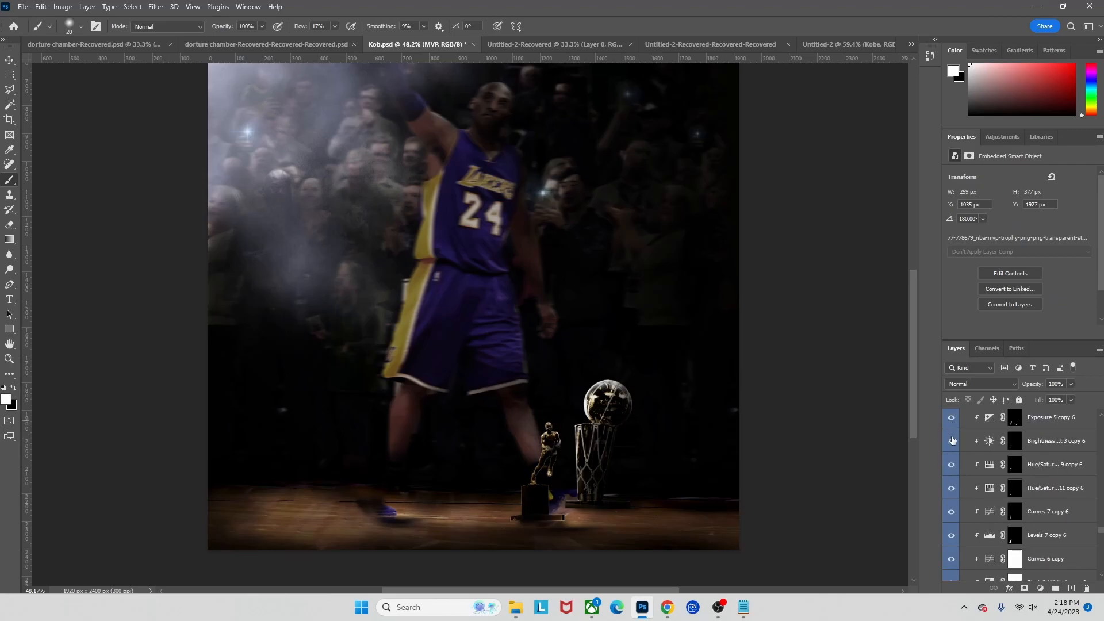
# - Show the second MVP statuette in the Guy trophy copy group together with all its clipped adjustments
pyautogui.scroll(4, 955, 457)
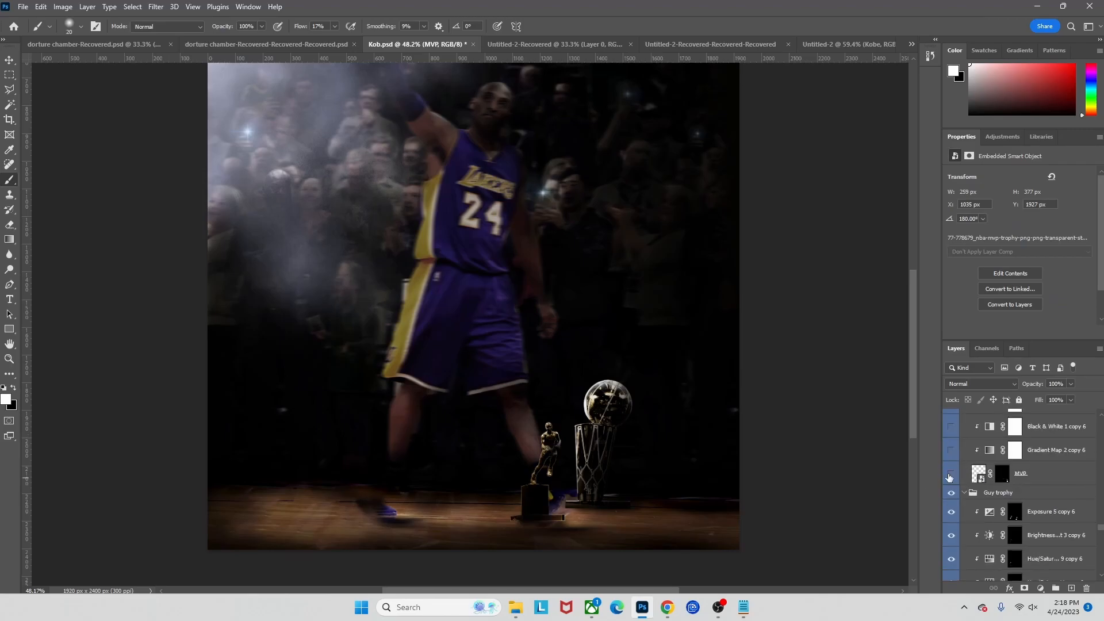
pyautogui.click(950, 477)
pyautogui.click(952, 450)
pyautogui.scroll(3, 951, 470)
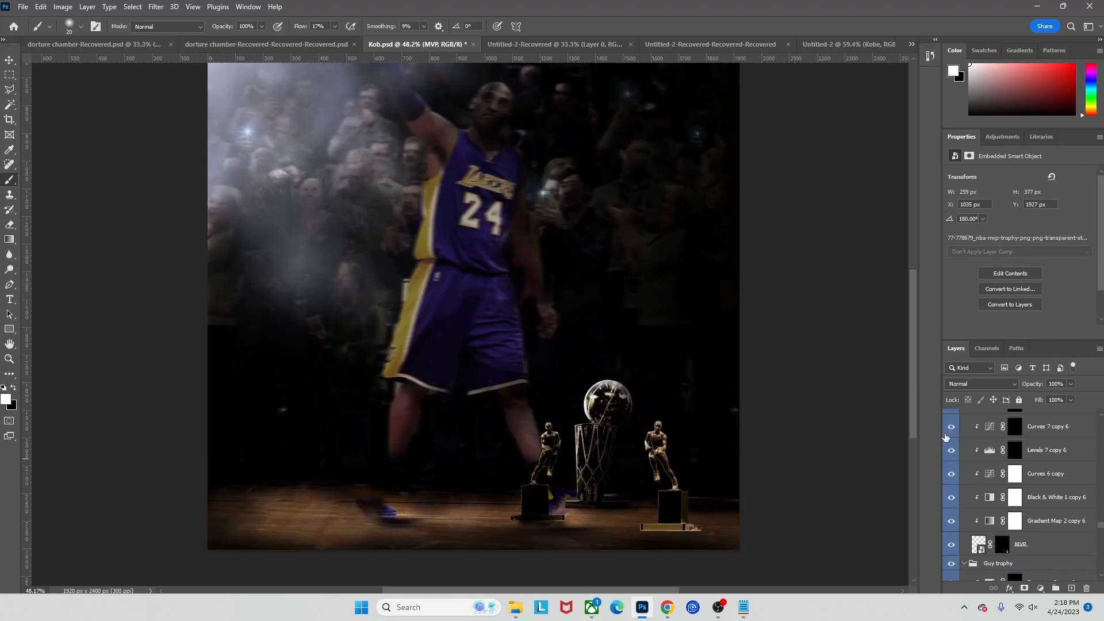
pyautogui.scroll(3, 948, 448)
pyautogui.click(951, 426)
# - Show the MVP copy 2 trophy with its clipped adjustments, from Gradient Map 2 copy 7 up to Exposure 5 copy 7
pyautogui.scroll(5, 951, 429)
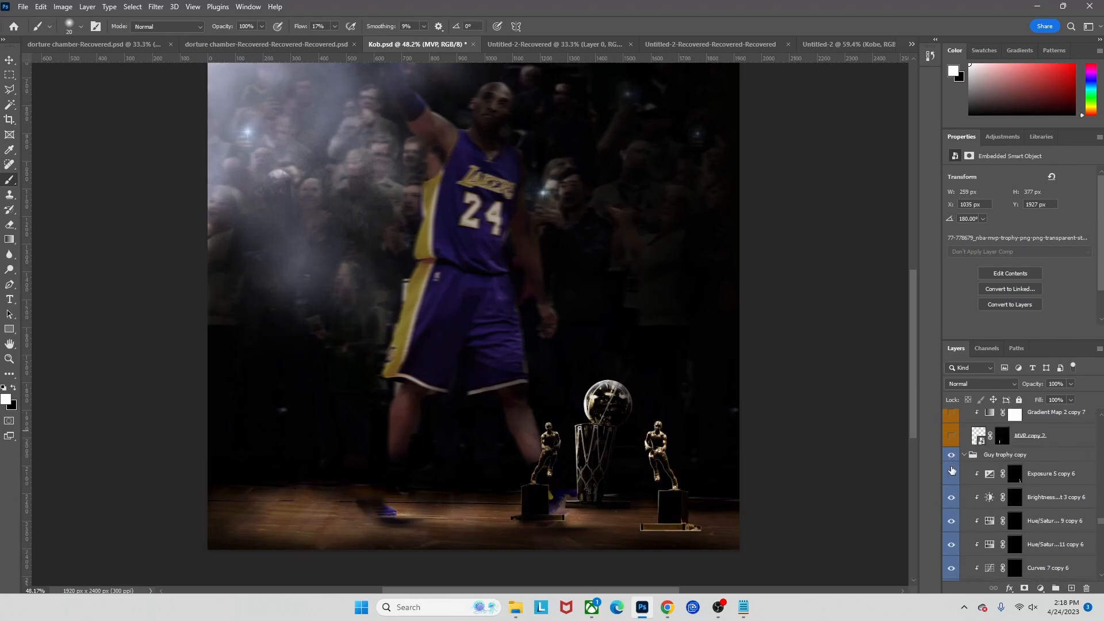
pyautogui.moveTo(953, 485); pyautogui.dragTo(950, 425)
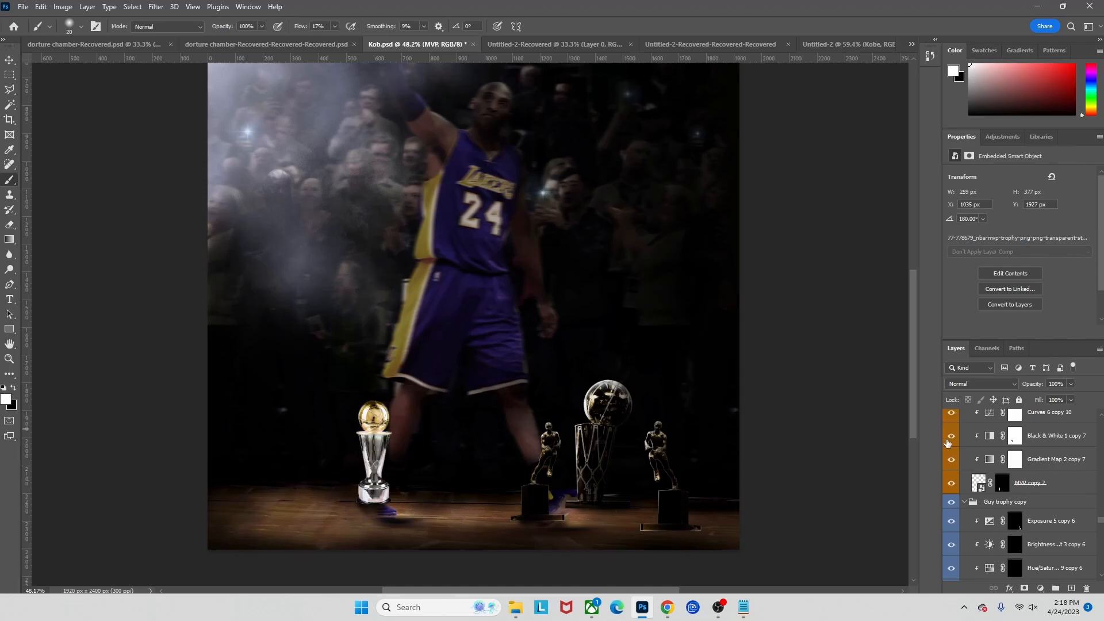
pyautogui.scroll(4, 951, 424)
pyautogui.scroll(3, 951, 443)
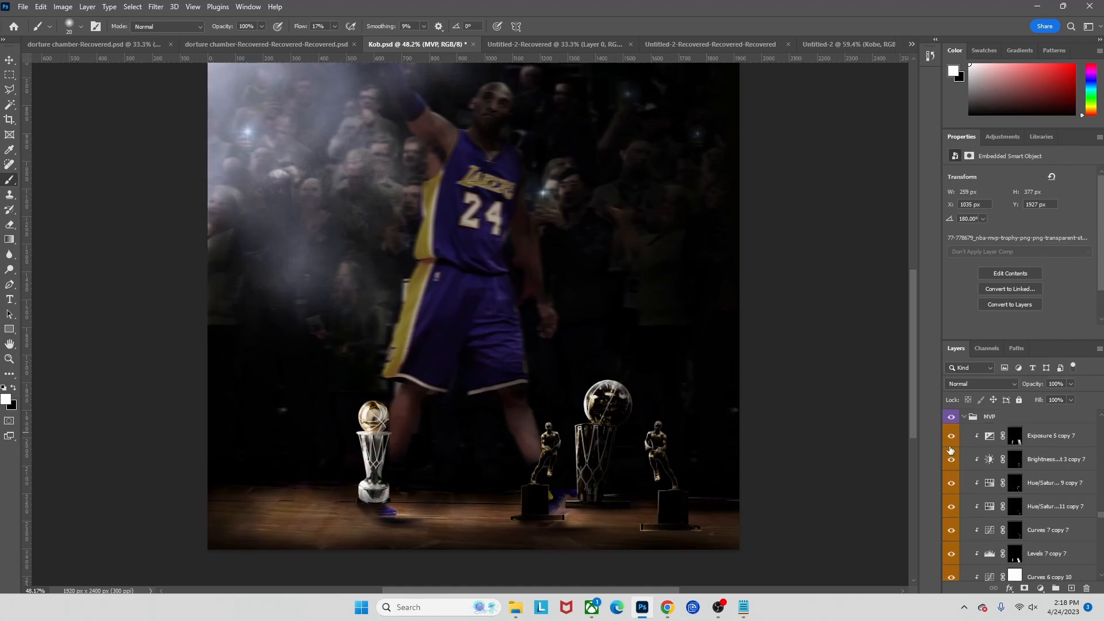
# - Show the masked Kobe cutout layer and compare the poster with the player on and off, leaving the layer visible
pyautogui.scroll(3, 950, 451)
pyautogui.scroll(8, 951, 471)
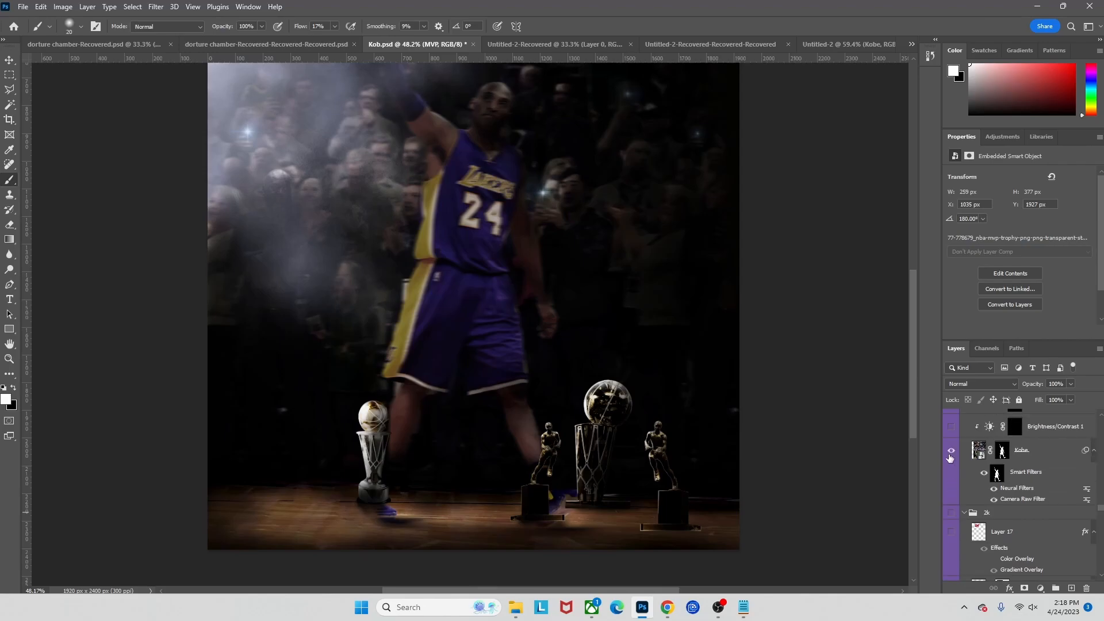
pyautogui.scroll(-3, 593, 392)
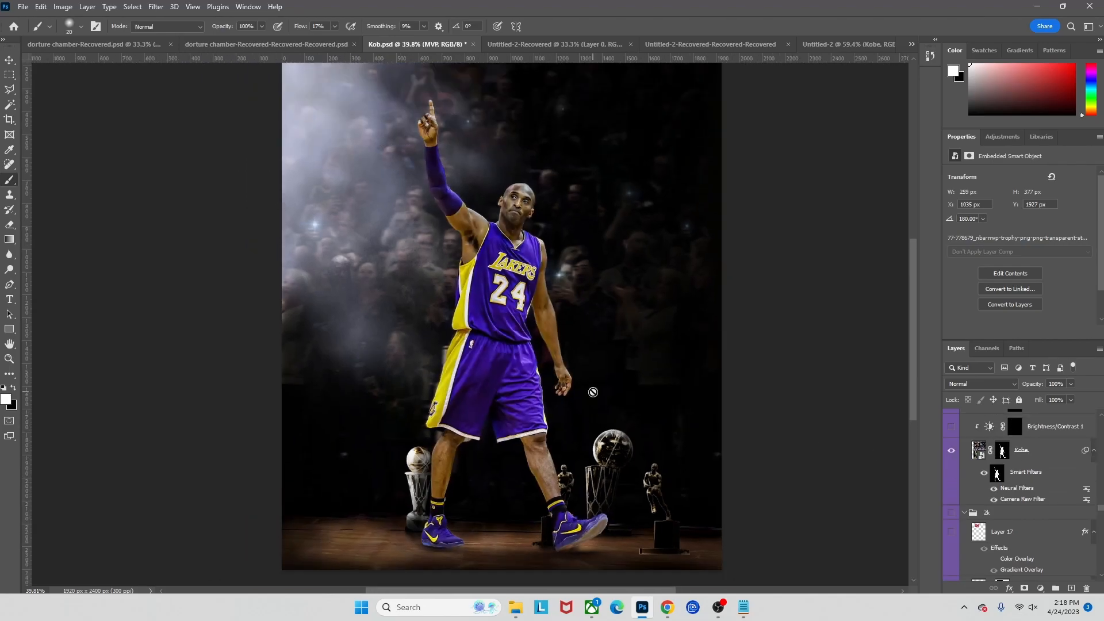
pyautogui.scroll(1, 593, 391)
pyautogui.hscroll(-1, 603, 392)
pyautogui.click(950, 451)
pyautogui.click(950, 452)
pyautogui.click(950, 452)
pyautogui.click(950, 451)
# - Open the Kobe layer's Camera Raw Filter, examine its Basic and Optics settings, and commit it with the values unchanged
pyautogui.doubleClick(1013, 501)
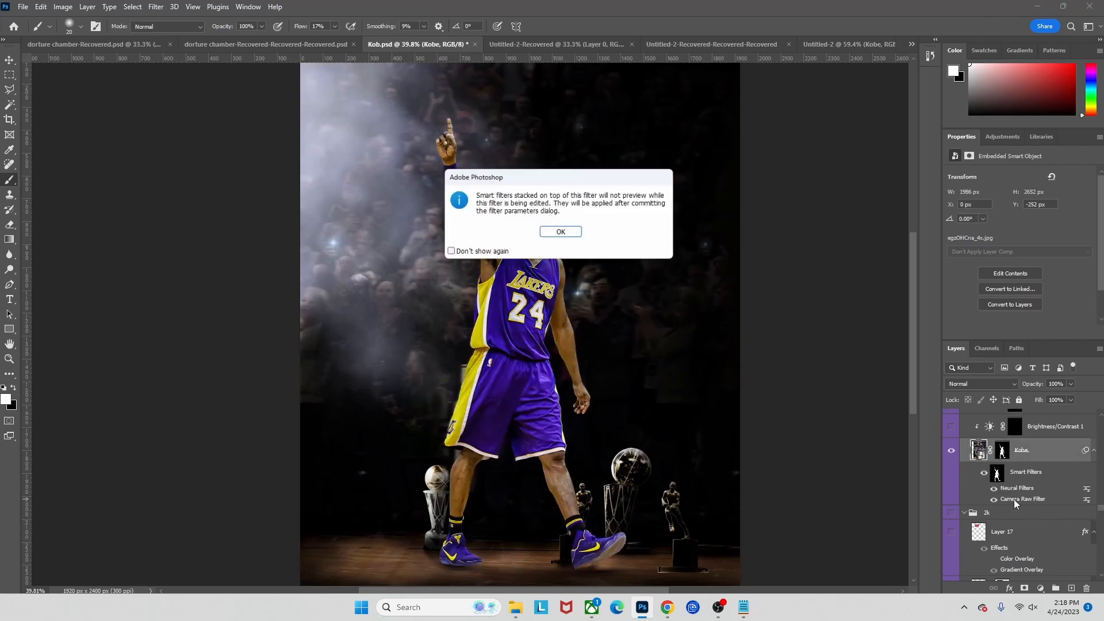
pyautogui.click(563, 234)
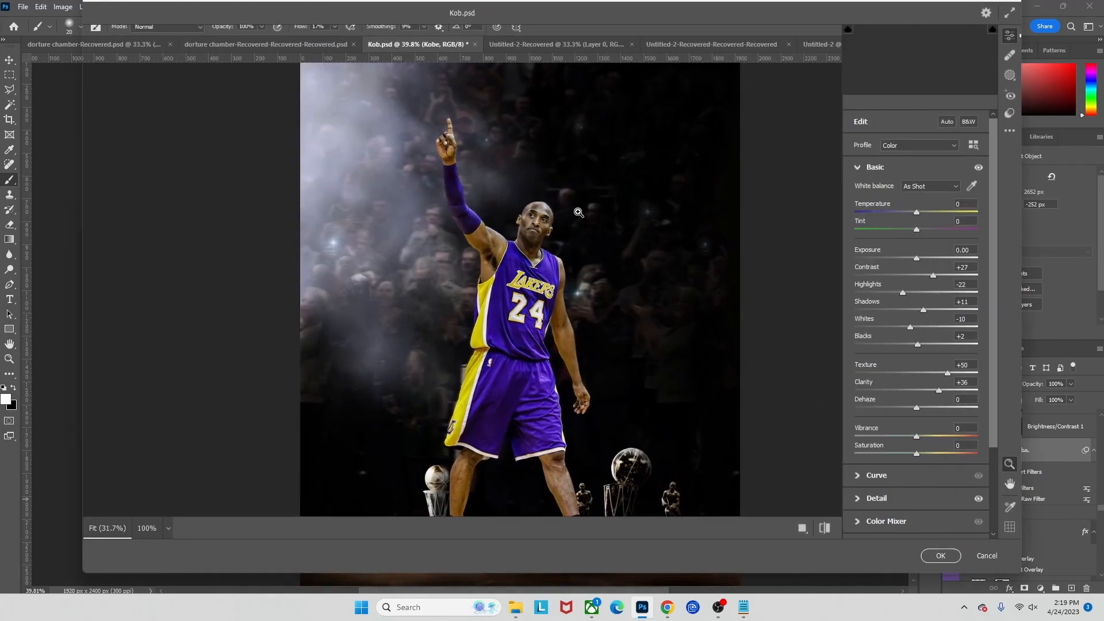
pyautogui.scroll(1, 585, 289)
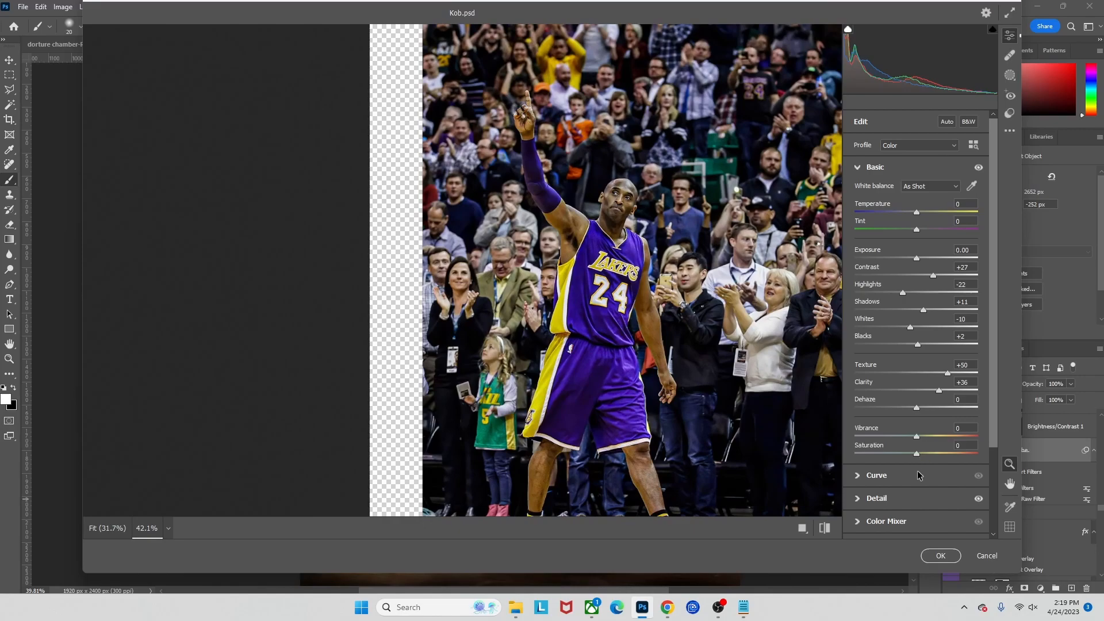
pyautogui.scroll(-3, 918, 474)
pyautogui.click(860, 500)
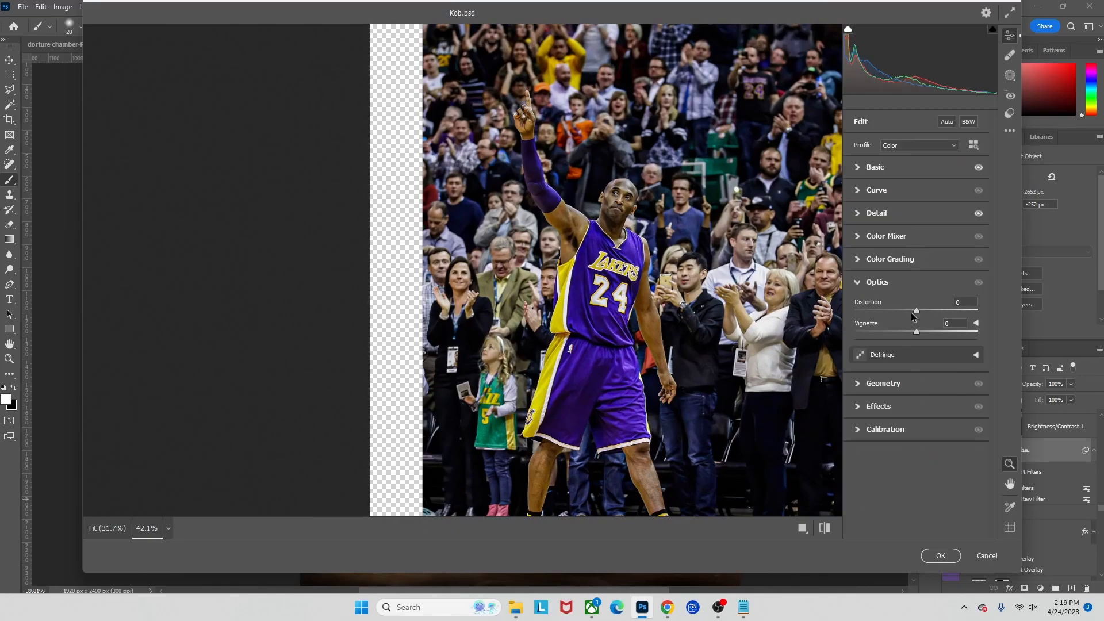
pyautogui.click(858, 167)
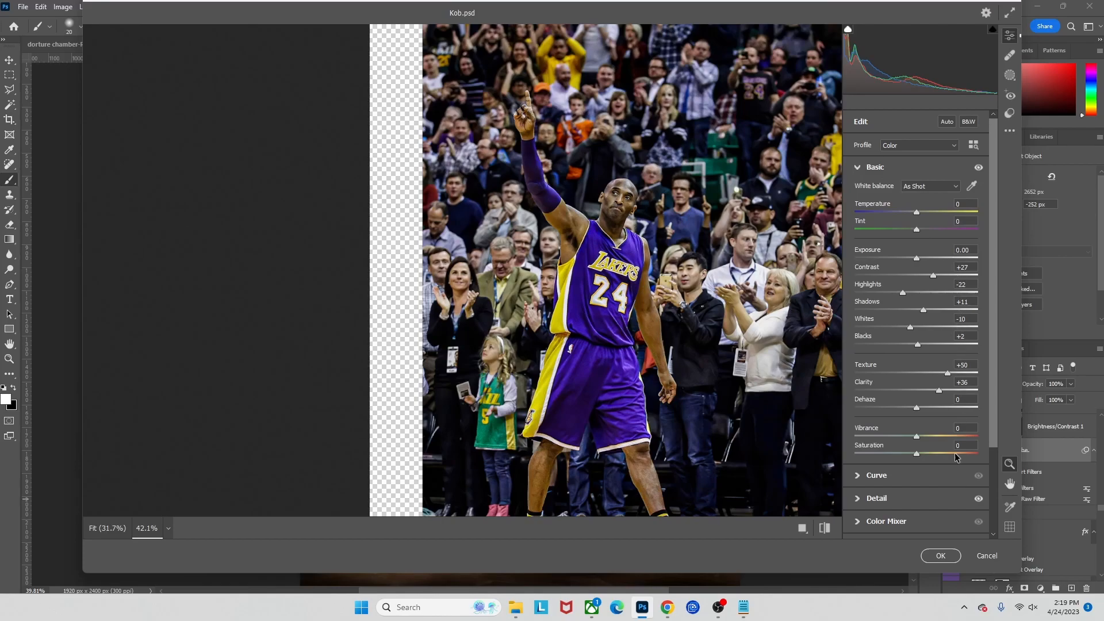
pyautogui.click(941, 556)
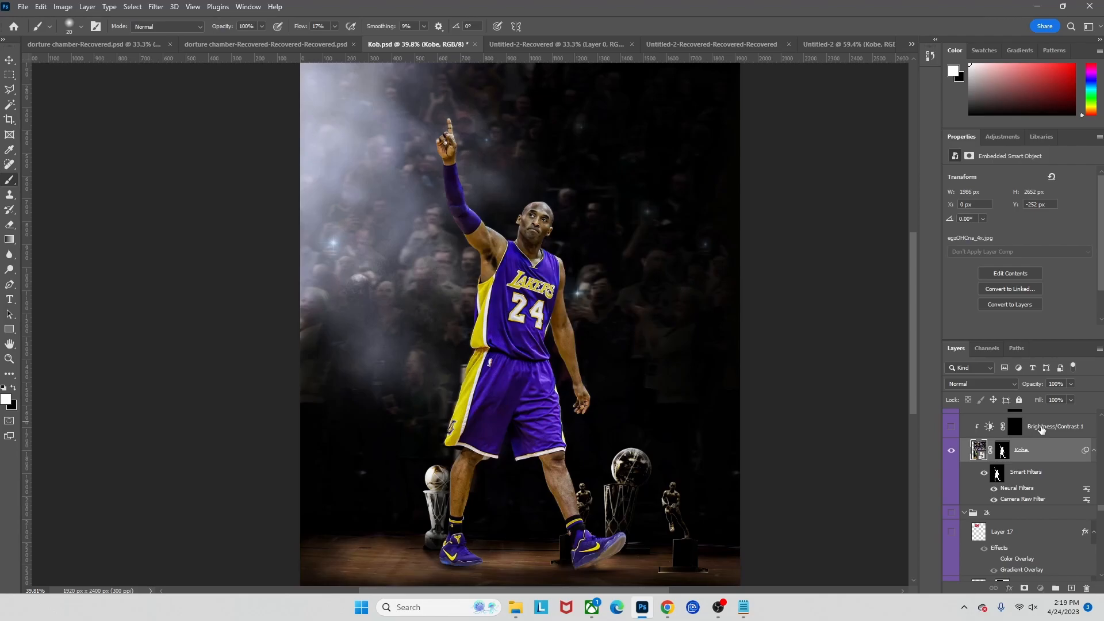
# - Show the Brightness/Contrast 1 adjustment clipped to the Kobe layer, open its settings and examine the brightened eyes up close
pyautogui.click(1035, 427)
pyautogui.click(951, 426)
pyautogui.click(947, 430)
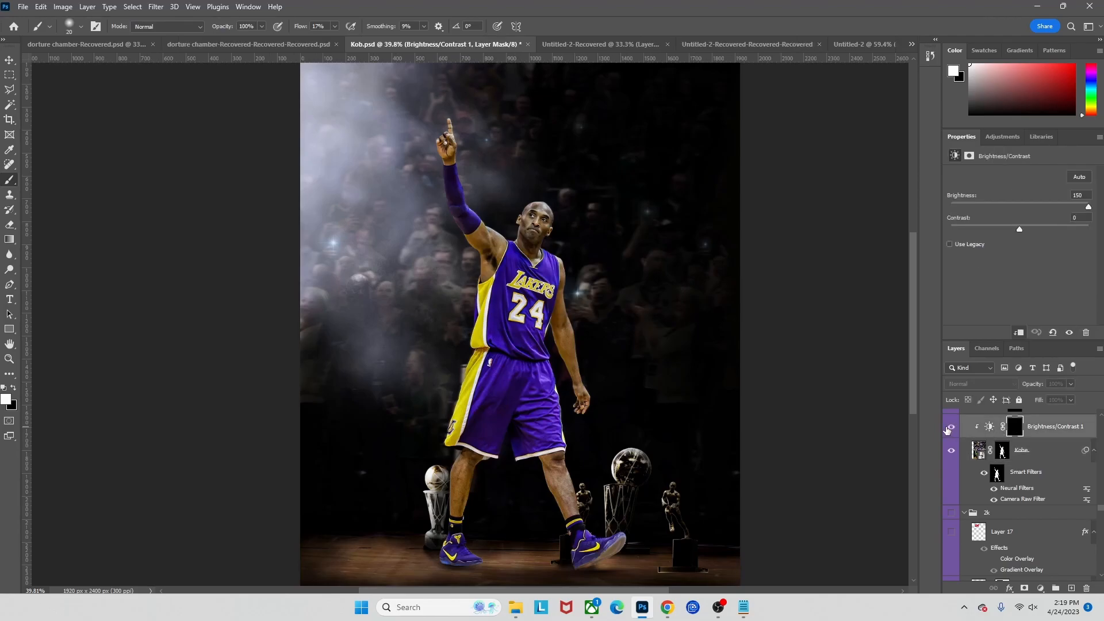
pyautogui.scroll(10, 513, 222)
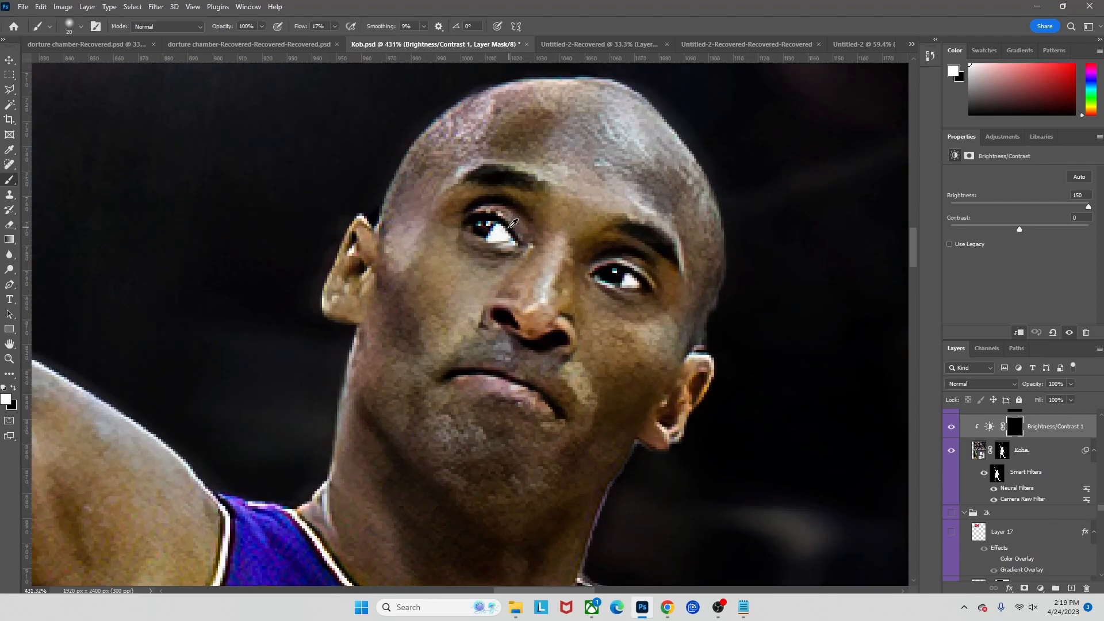
pyautogui.moveTo(509, 227)
pyautogui.keyDown('alt'); pyautogui.mouseDown()
pyautogui.moveTo(473, 226)
pyautogui.moveTo(490, 231)
pyautogui.mouseUp(); pyautogui.keyUp('alt')
pyautogui.scroll(-4, 505, 230)
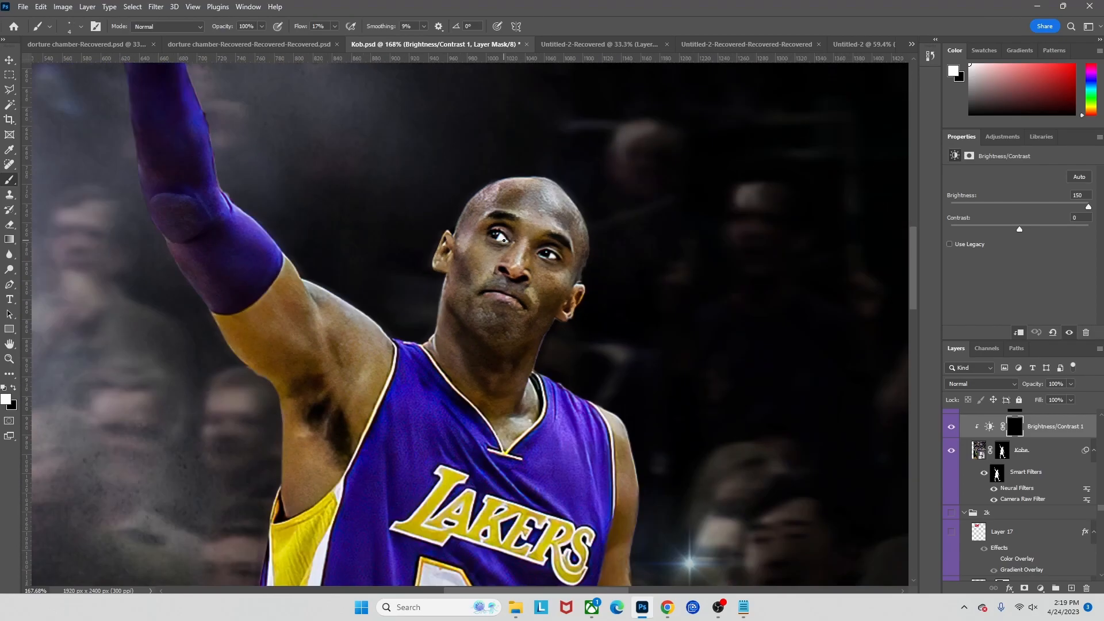
pyautogui.scroll(-5, 509, 243)
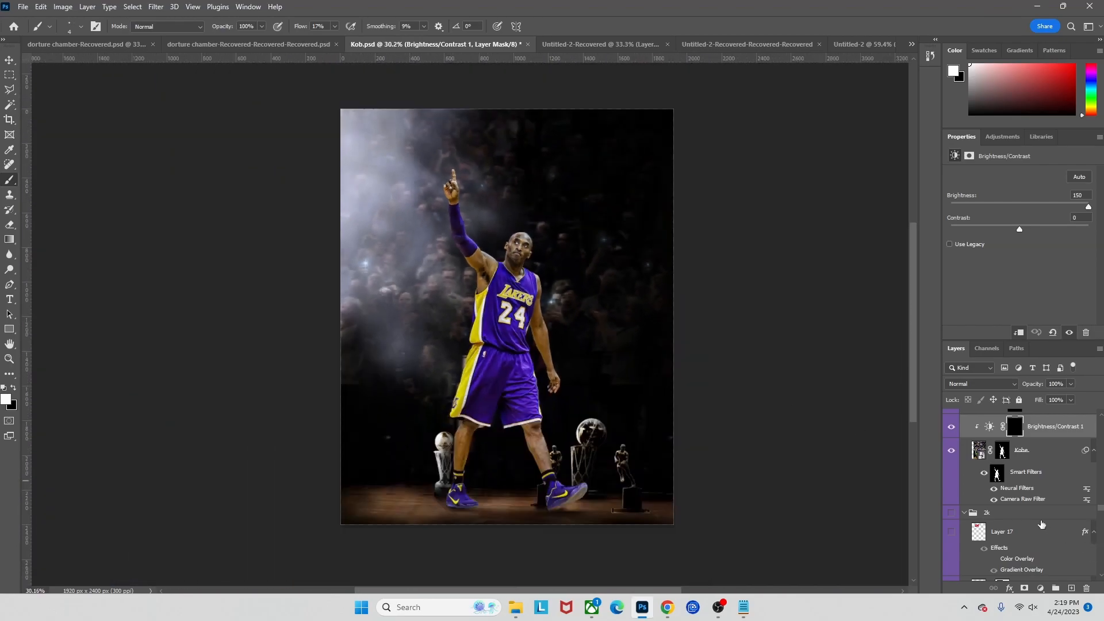
# - Show the Curves 4 adjustment clipped to the Kobe layer and examine its effect on the player's face and arm up close
pyautogui.scroll(2, 1044, 527)
pyautogui.click(973, 450)
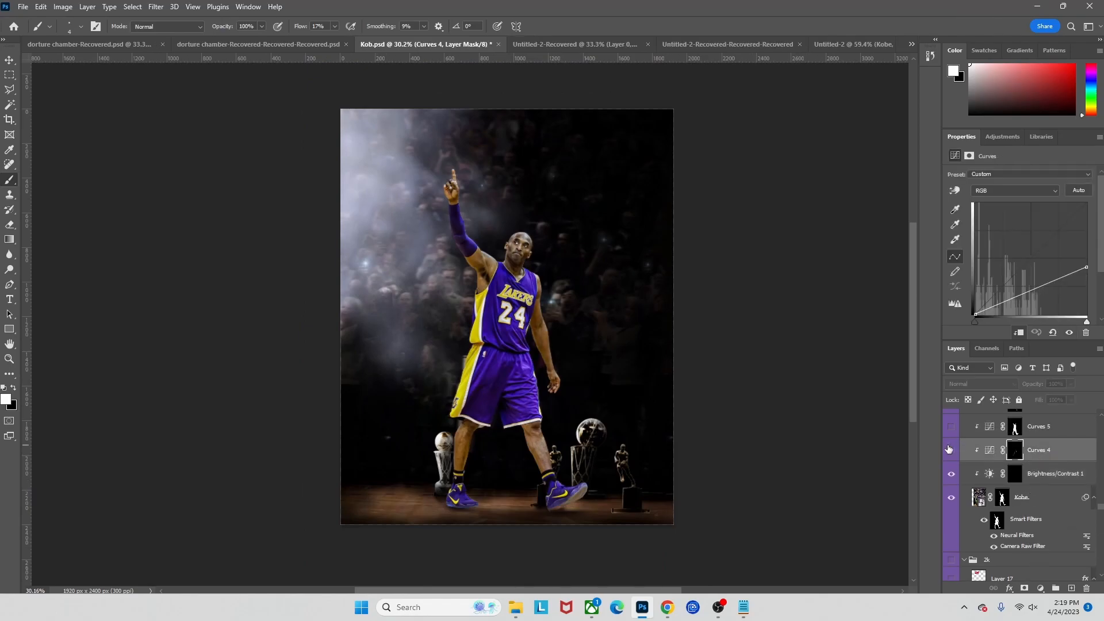
pyautogui.scroll(1, 492, 367)
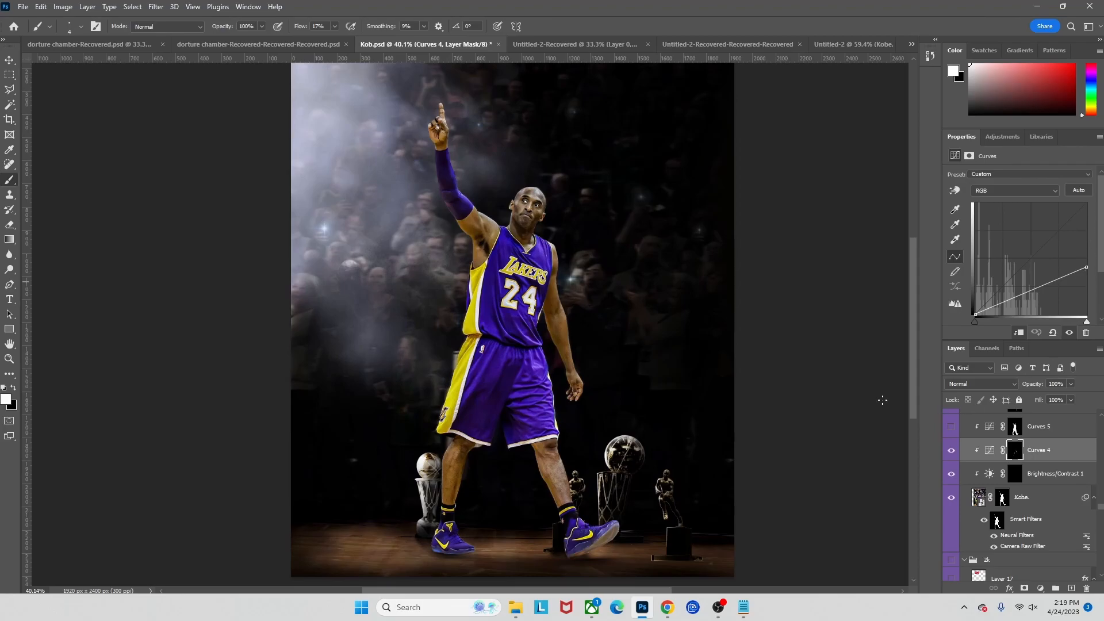
pyautogui.scroll(2, 515, 247)
pyautogui.scroll(-3, 541, 233)
pyautogui.scroll(1, 543, 233)
pyautogui.hscroll(-1, 546, 232)
pyautogui.scroll(5, 576, 244)
pyautogui.scroll(5, 575, 248)
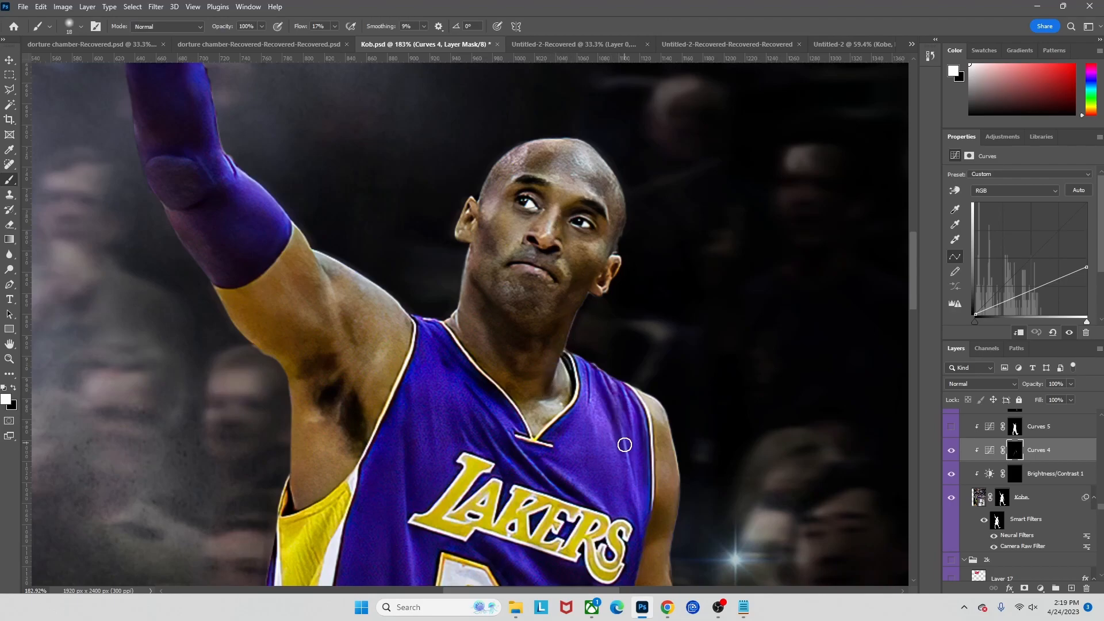
pyautogui.scroll(-5, 595, 310)
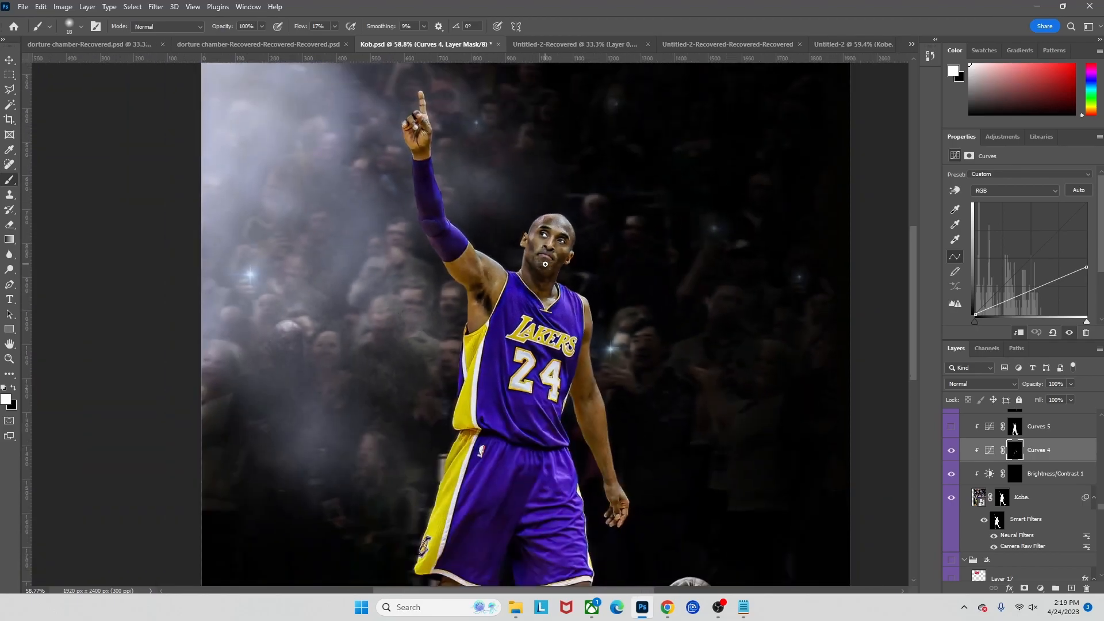
# - Compare the player with the Curves 4 adjustment on and off, leaving it visible
pyautogui.click(953, 451)
pyautogui.click(953, 450)
pyautogui.click(953, 451)
pyautogui.click(953, 450)
pyautogui.click(954, 451)
pyautogui.scroll(-2, 595, 364)
pyautogui.moveTo(593, 363); pyautogui.dragTo(606, 364)
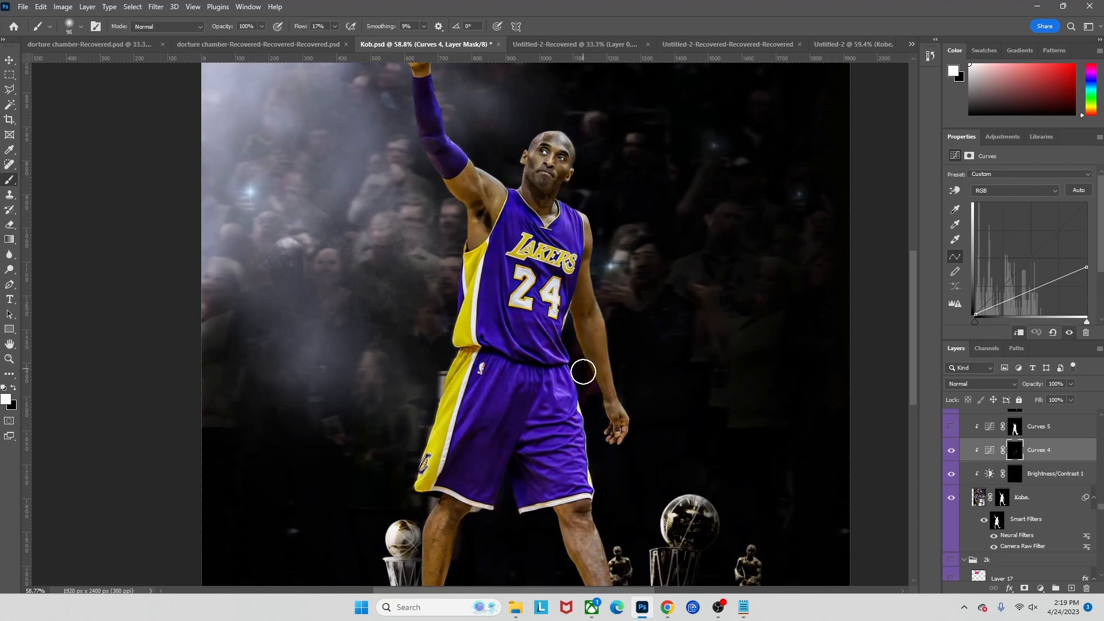
pyautogui.click(949, 449)
pyautogui.click(949, 449)
# - Show the Curves 5 adjustment above Curves 4 and compare the player's darkening with it on and off, leaving it visible
pyautogui.click(958, 436)
pyautogui.click(952, 428)
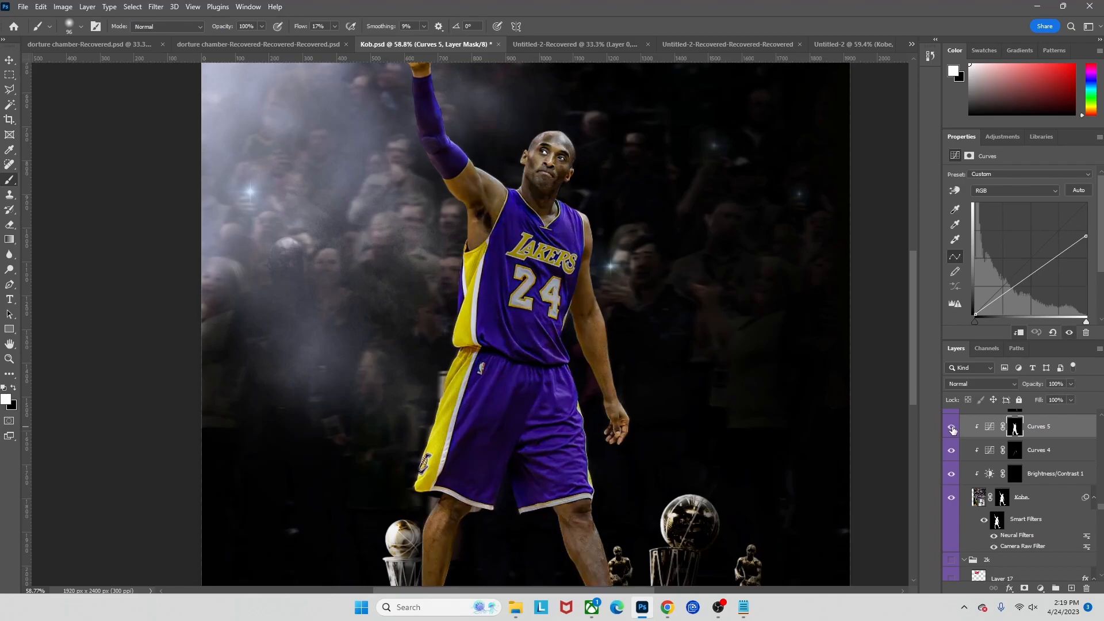
pyautogui.scroll(-2, 646, 286)
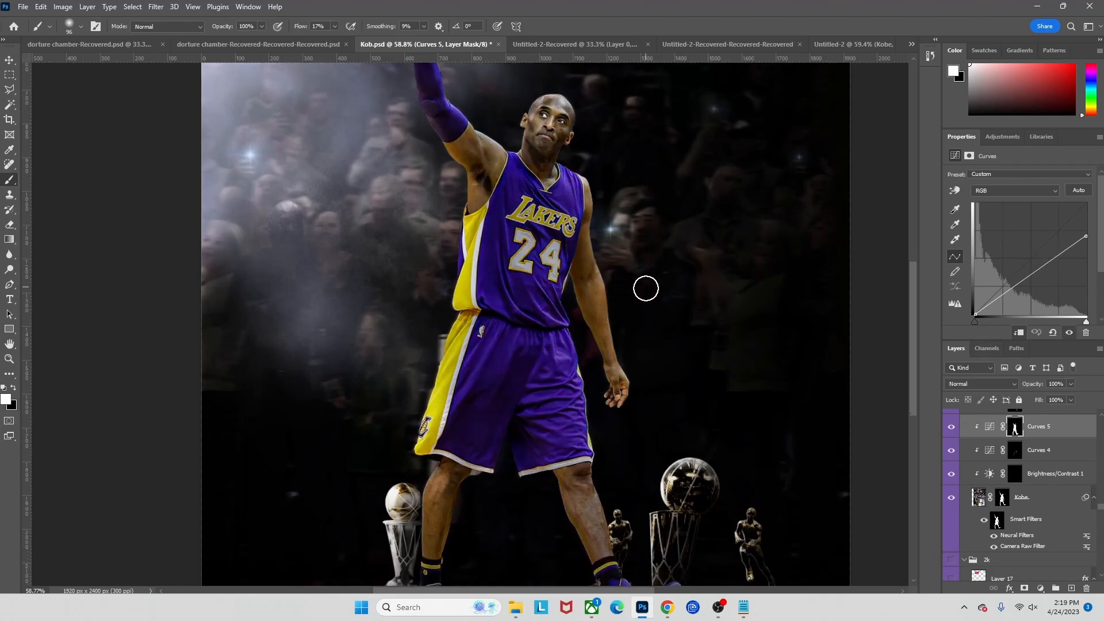
pyautogui.scroll(-3, 530, 360)
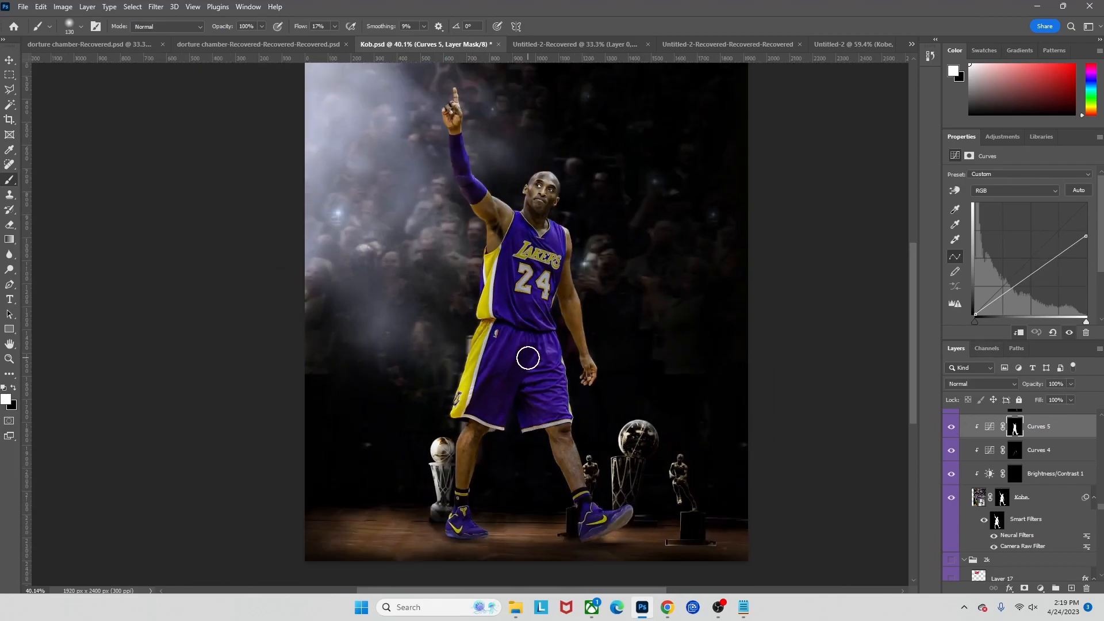
pyautogui.scroll(-1, 528, 358)
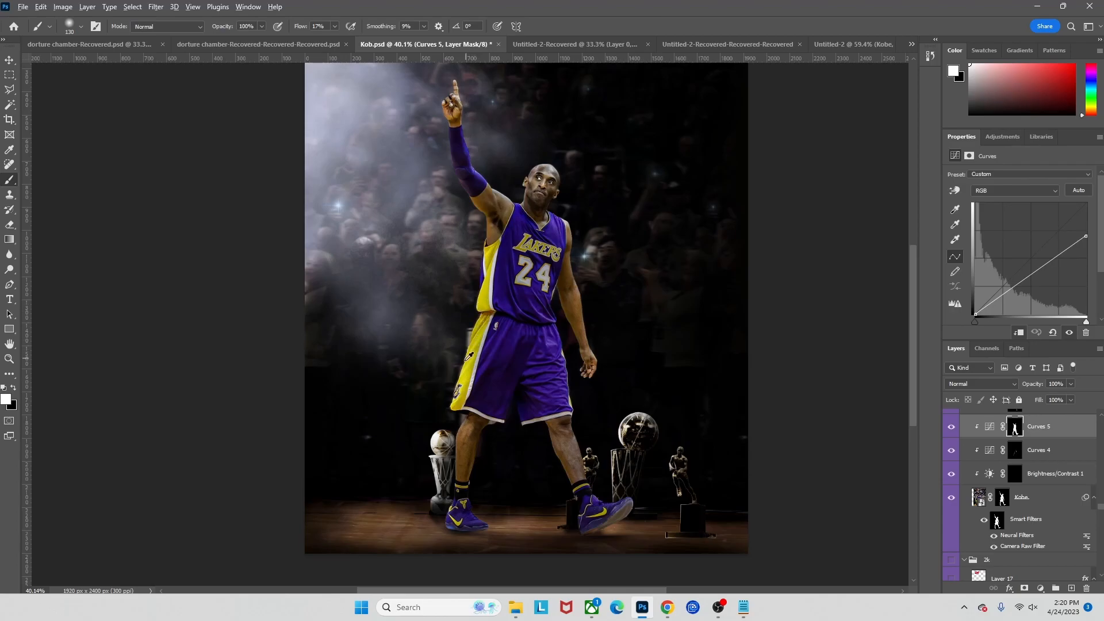
pyautogui.keyDown('alt'); pyautogui.rightClick(529, 392); pyautogui.keyUp('alt')
pyautogui.scroll(2, 649, 323)
pyautogui.click(951, 427)
pyautogui.click(951, 426)
# - Show the Levels 4 adjustment, open its settings and compare the player's shading with it on and off, leaving it visible
pyautogui.scroll(1, 980, 473)
pyautogui.click(1045, 427)
pyautogui.click(952, 426)
pyautogui.click(952, 426)
pyautogui.click(952, 427)
pyautogui.click(951, 427)
pyautogui.click(951, 427)
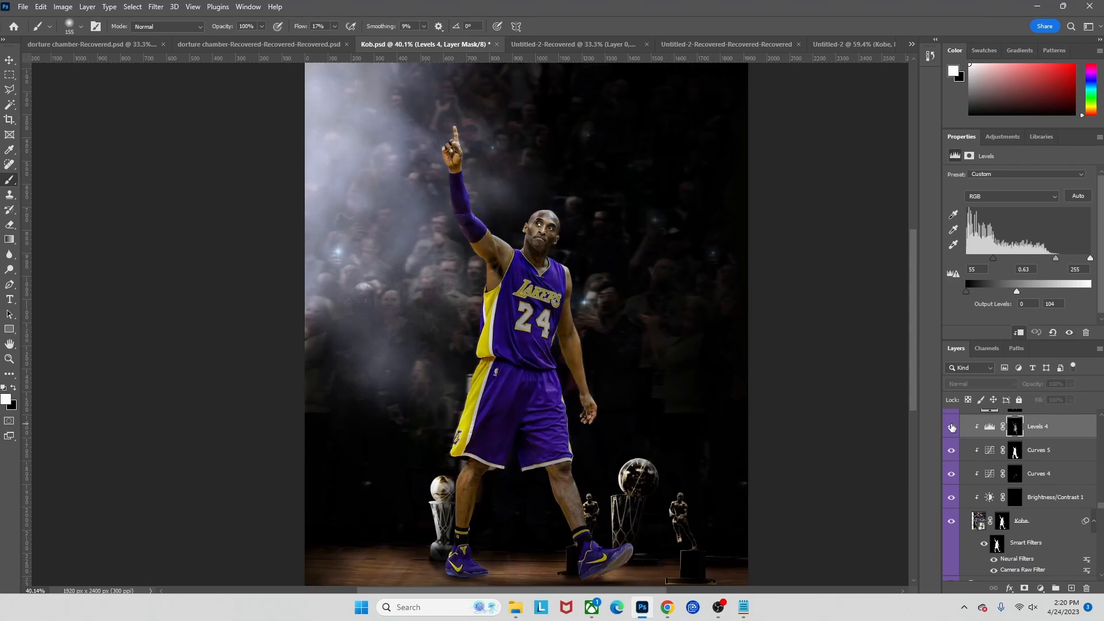
pyautogui.hscroll(-2, 618, 364)
pyautogui.scroll(-1, 606, 343)
pyautogui.hscroll(1, 605, 344)
pyautogui.click(952, 426)
pyautogui.click(951, 426)
pyautogui.keyDown('alt'); pyautogui.click(564, 308); pyautogui.keyUp('alt')
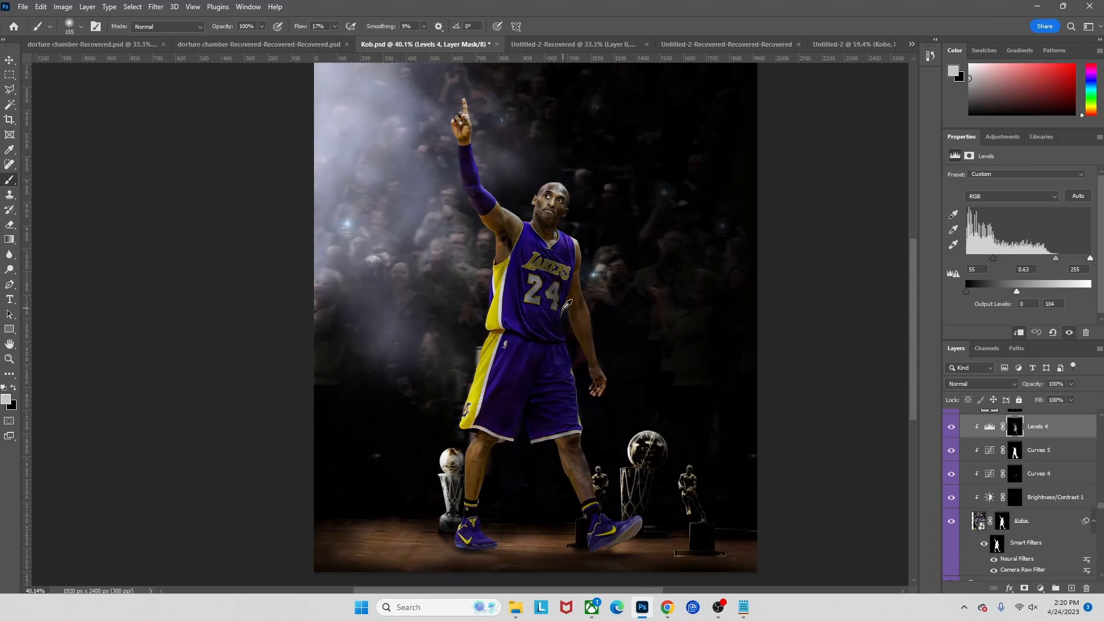
# - Select the black Color Fill 2 layer above Levels 4, show it and compare the player with the fill on and off
pyautogui.scroll(2, 1007, 447)
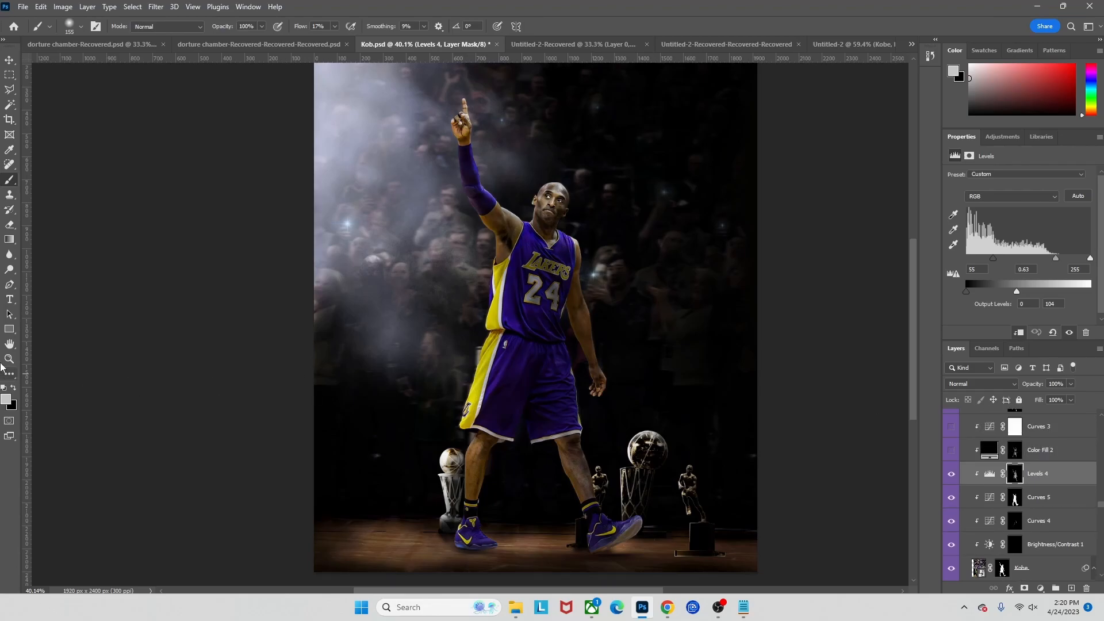
pyautogui.click(1037, 447)
pyautogui.click(951, 451)
pyautogui.click(951, 450)
pyautogui.click(951, 452)
pyautogui.click(951, 452)
pyautogui.click(952, 452)
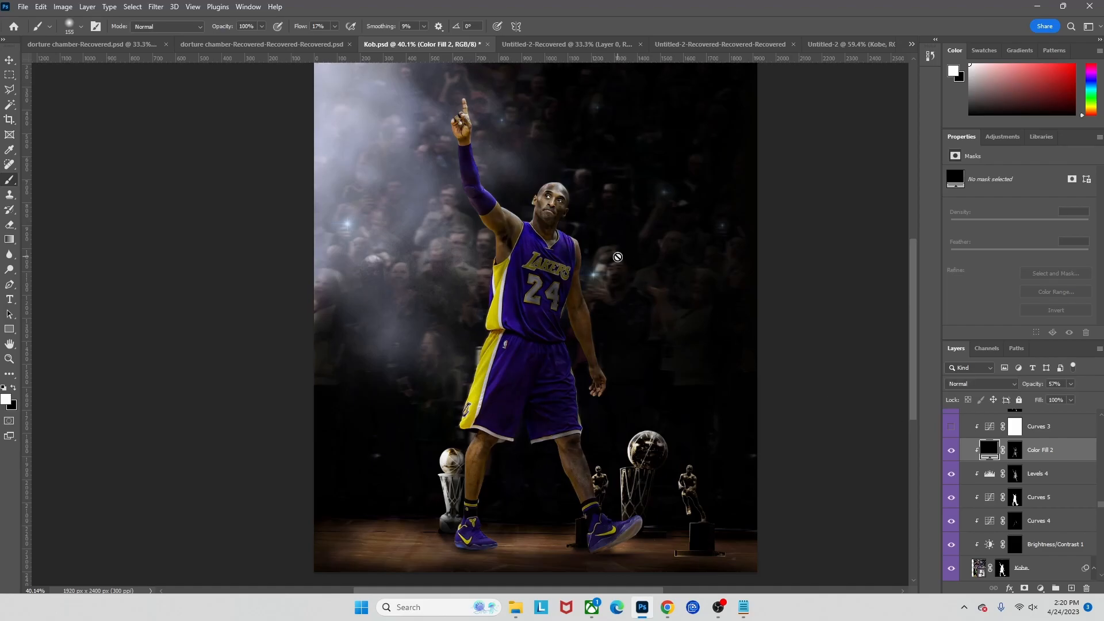
# - Examine the Color Fill 2 shading on the jersey up close, locate Solid Color among the adjustment types and select the fill's mask
pyautogui.scroll(10, 546, 313)
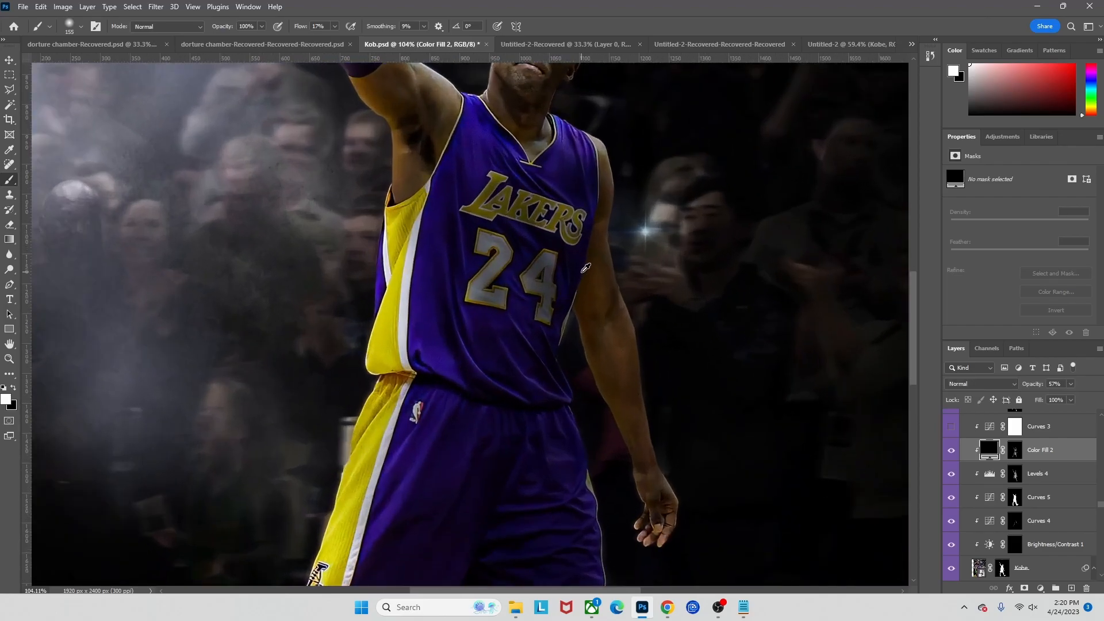
pyautogui.scroll(-9, 586, 272)
pyautogui.scroll(-4, 415, 207)
pyautogui.scroll(3, 597, 179)
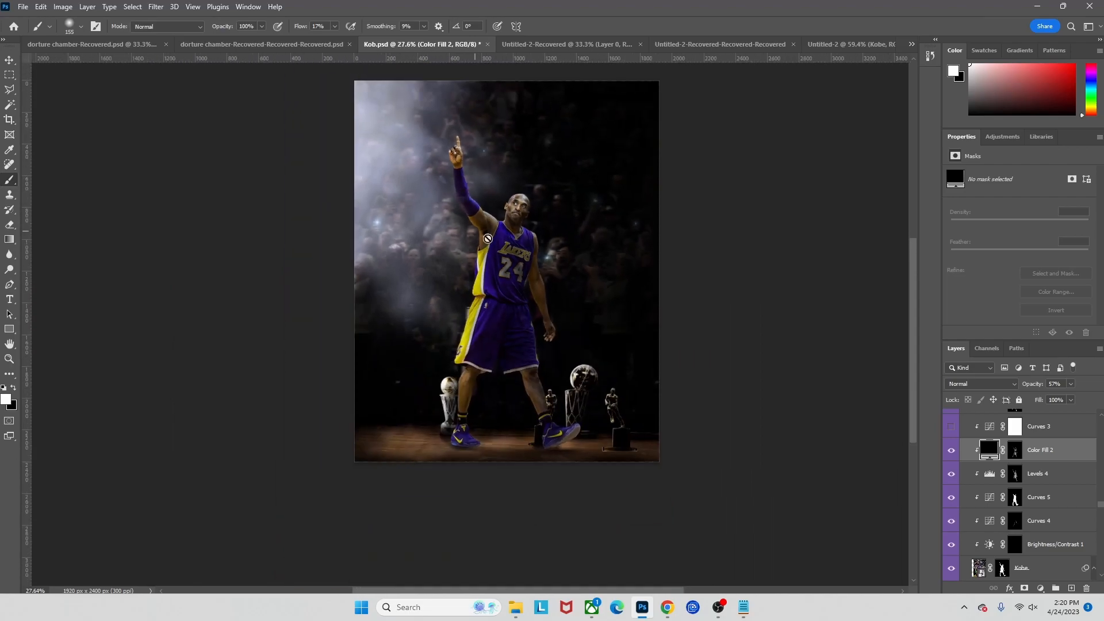
pyautogui.click(1042, 589)
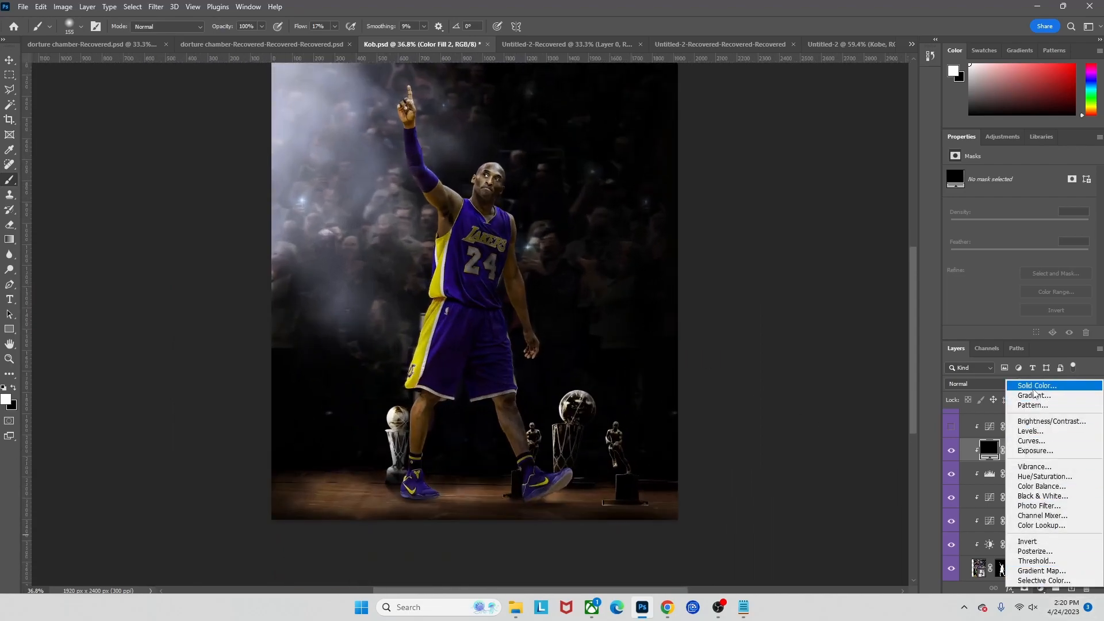
pyautogui.click(1001, 459)
pyautogui.click(1017, 459)
pyautogui.scroll(1, 509, 383)
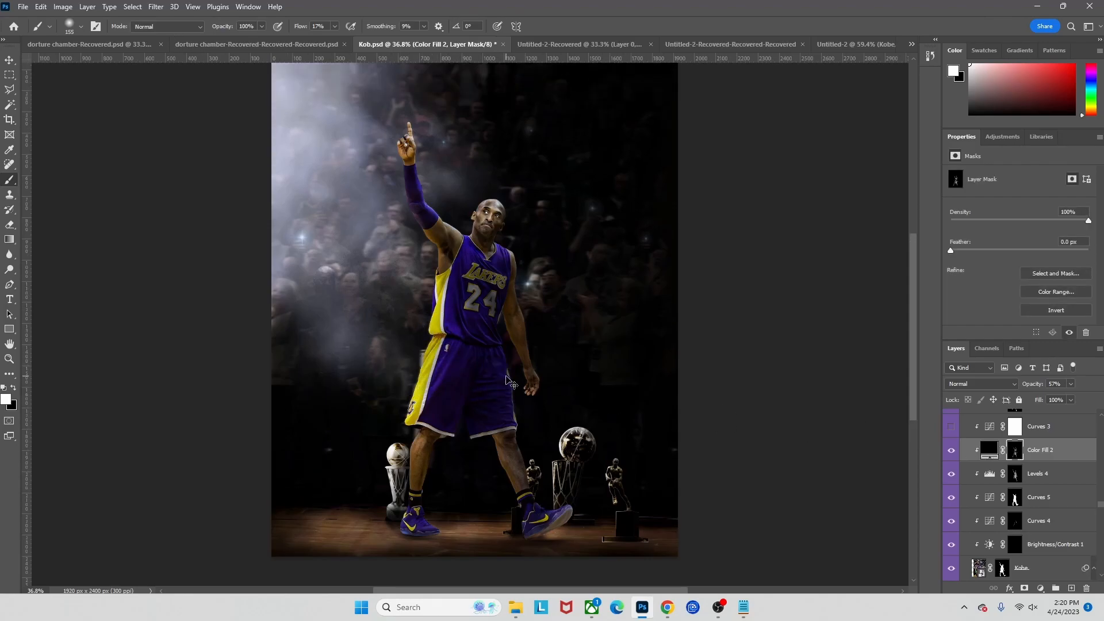
pyautogui.hscroll(-1, 509, 383)
# - Show the Curves 3 adjustment, open its curve settings and compare the player with it on and off, leaving it visible
pyautogui.click(1015, 426)
pyautogui.click(951, 426)
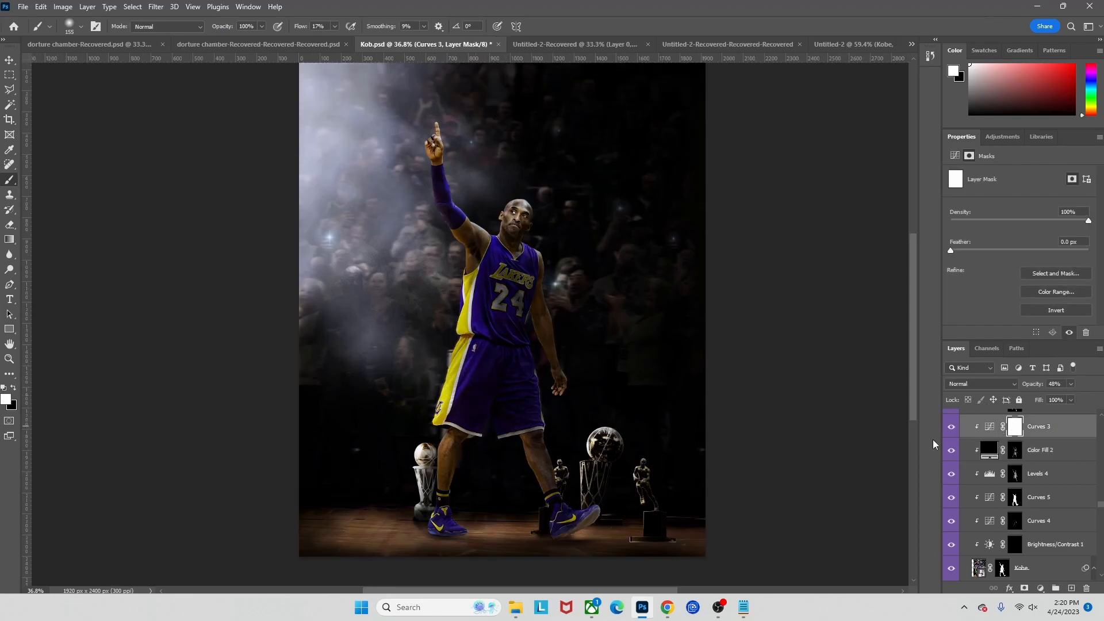
pyautogui.scroll(1, 1021, 492)
pyautogui.click(990, 450)
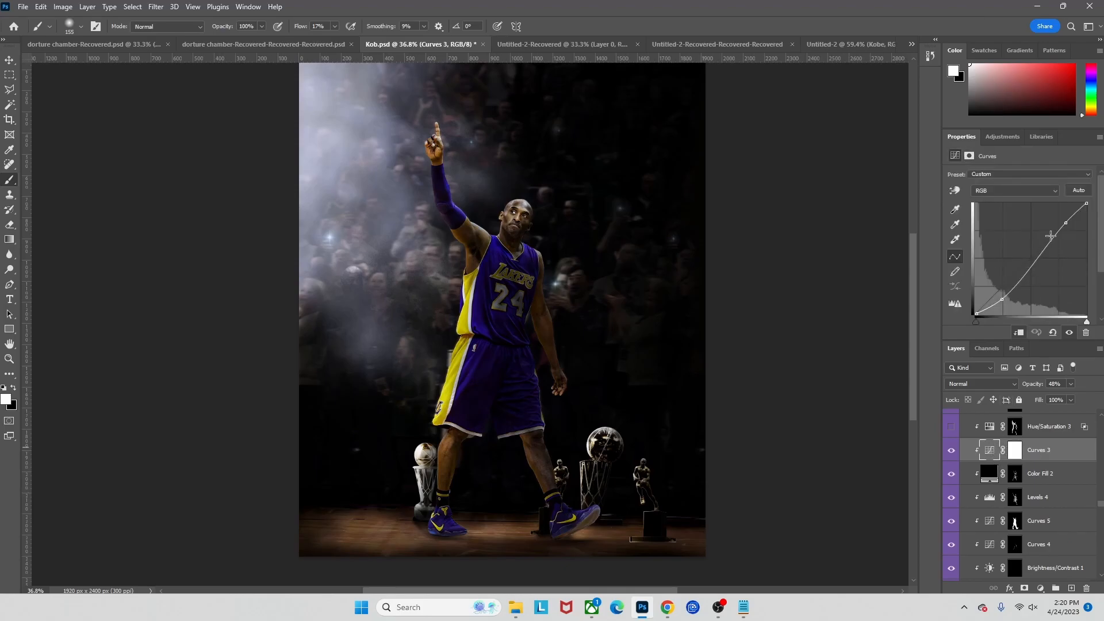
pyautogui.click(948, 450)
pyautogui.click(948, 450)
# - Show the colorized Hue/Saturation 3 adjustment and compare the light along the player's side with it on and off, leaving it visible
pyautogui.scroll(1, 636, 397)
pyautogui.click(1029, 421)
pyautogui.scroll(2, 988, 465)
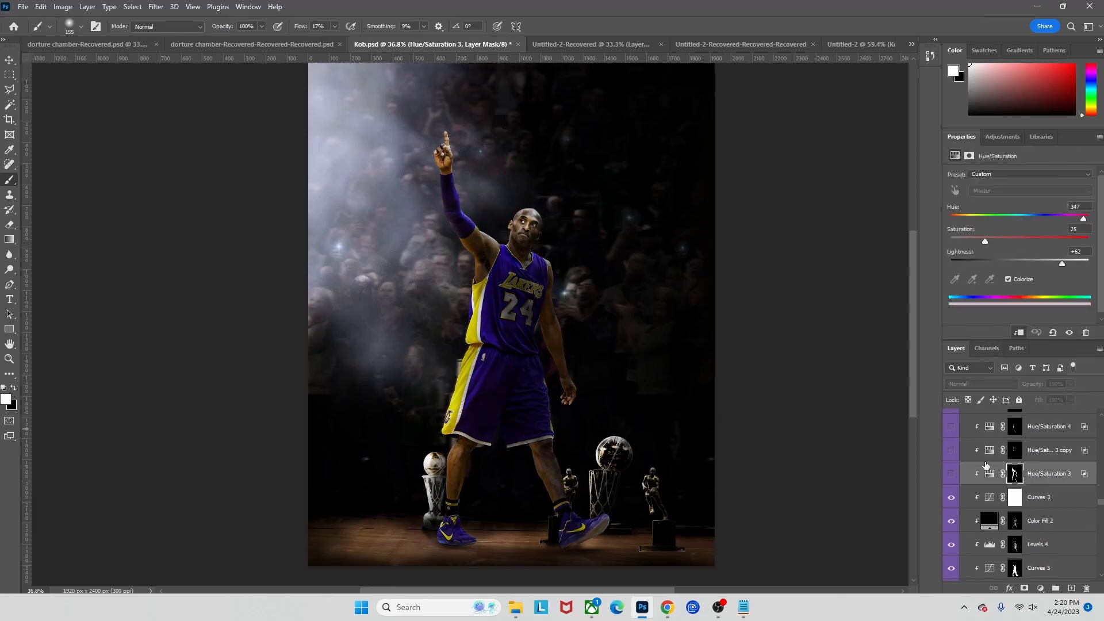
pyautogui.click(952, 474)
pyautogui.click(952, 475)
pyautogui.click(953, 475)
pyautogui.click(952, 474)
pyautogui.click(952, 475)
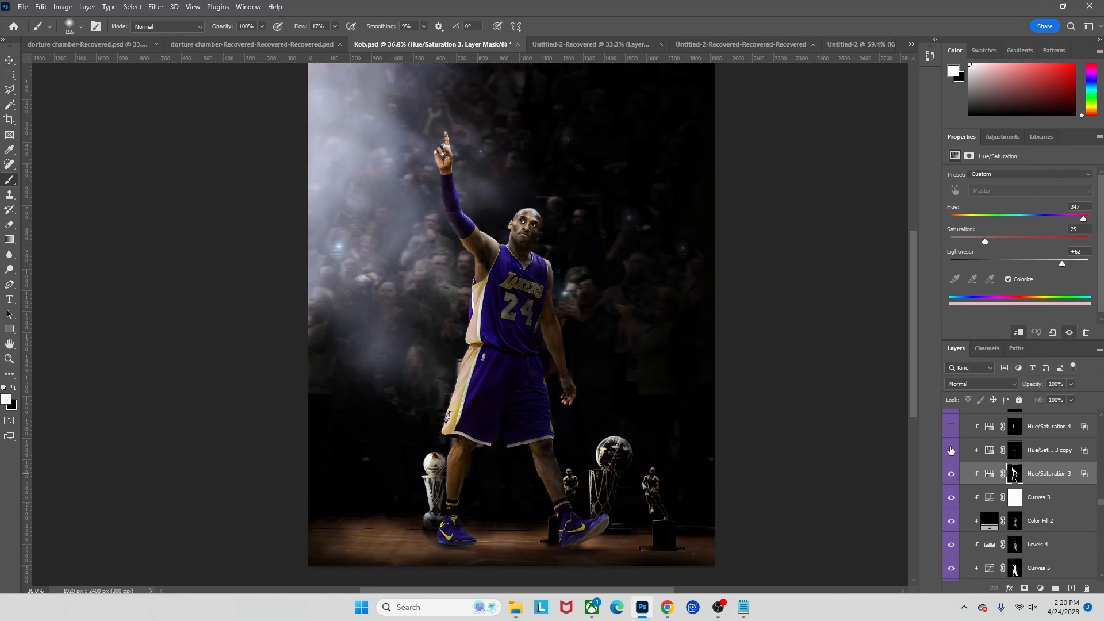
pyautogui.click(951, 474)
pyautogui.click(951, 474)
# - Set the brush flow to 96% and examine the player's lit raised arm with the Hue/Saturation 3 mask selected
pyautogui.scroll(2, 626, 357)
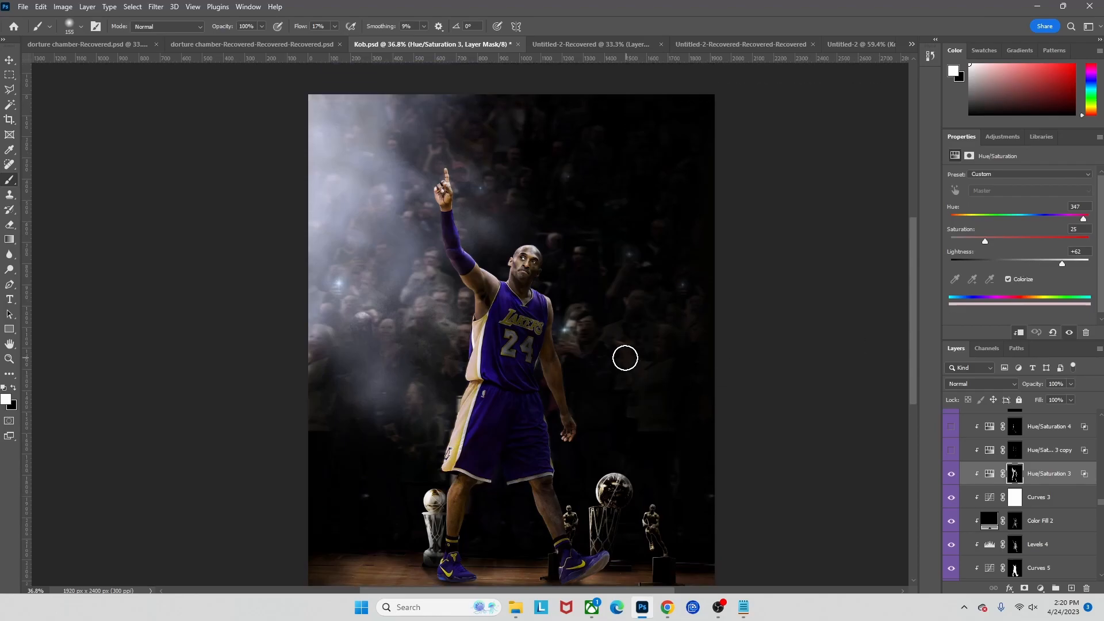
pyautogui.hscroll(-1, 595, 311)
pyautogui.scroll(5, 565, 261)
pyautogui.click(333, 29)
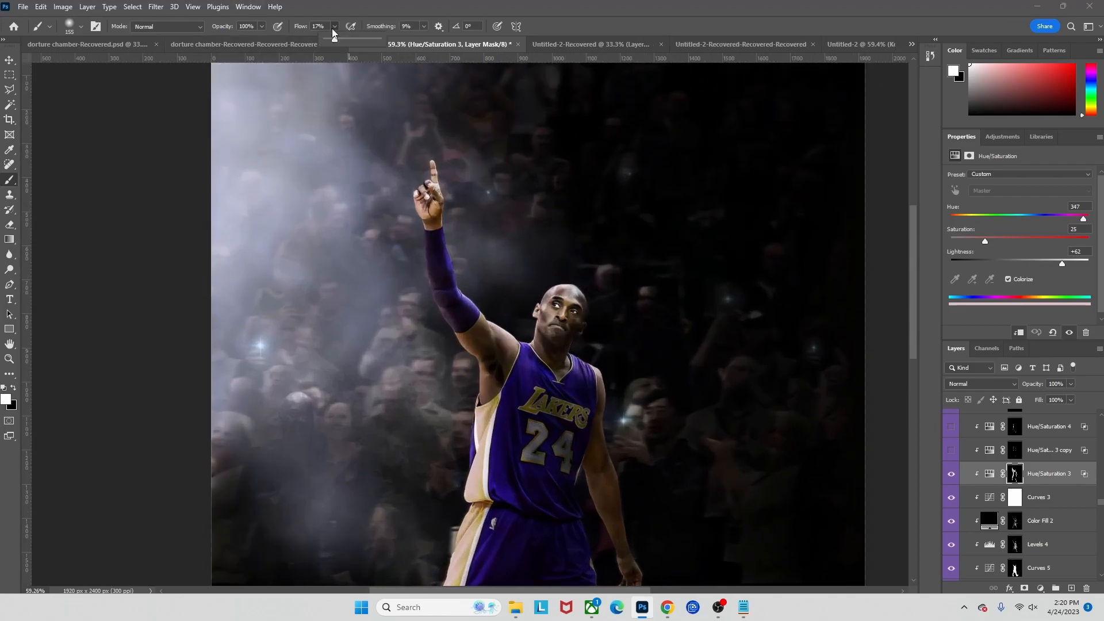
pyautogui.click(550, 285)
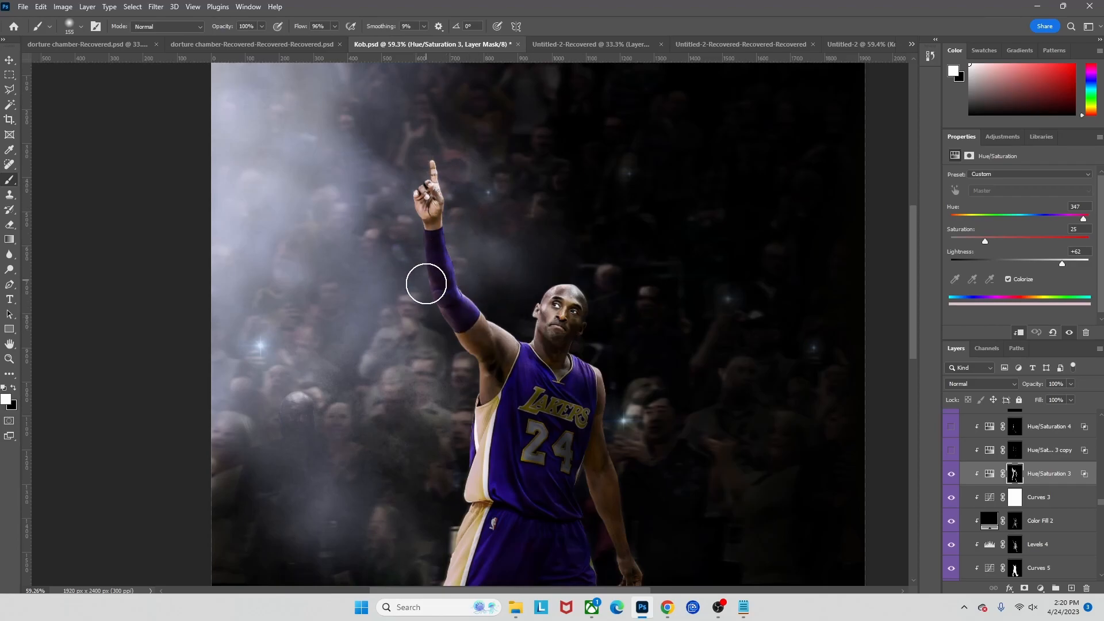
pyautogui.hotkey('ctrl', ',')
pyautogui.scroll(-5, 498, 325)
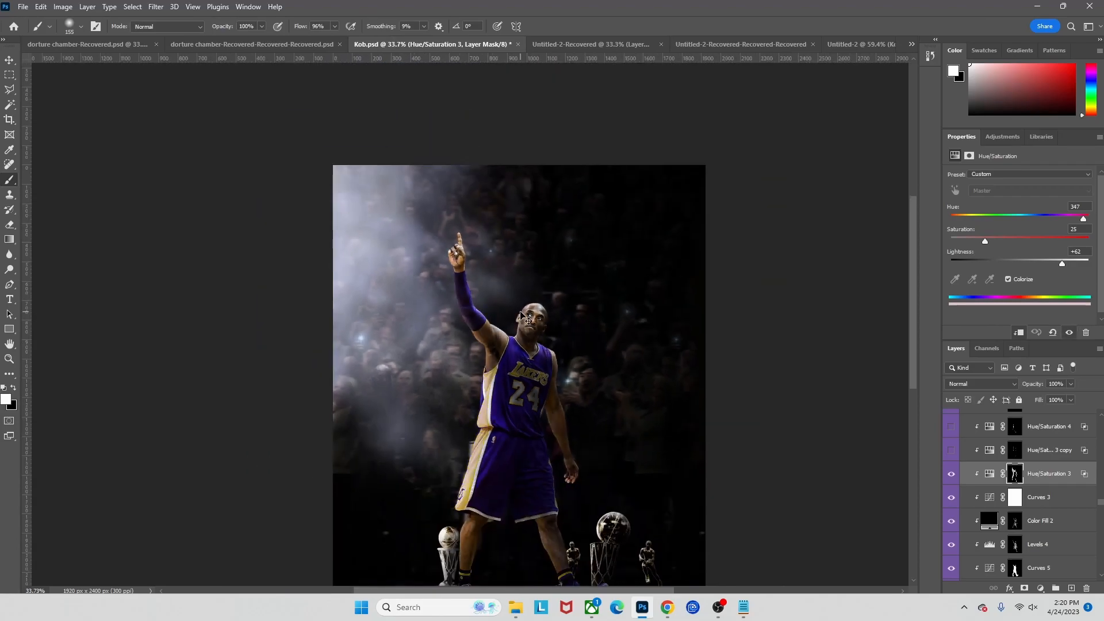
pyautogui.hotkey('ctrl', ',')
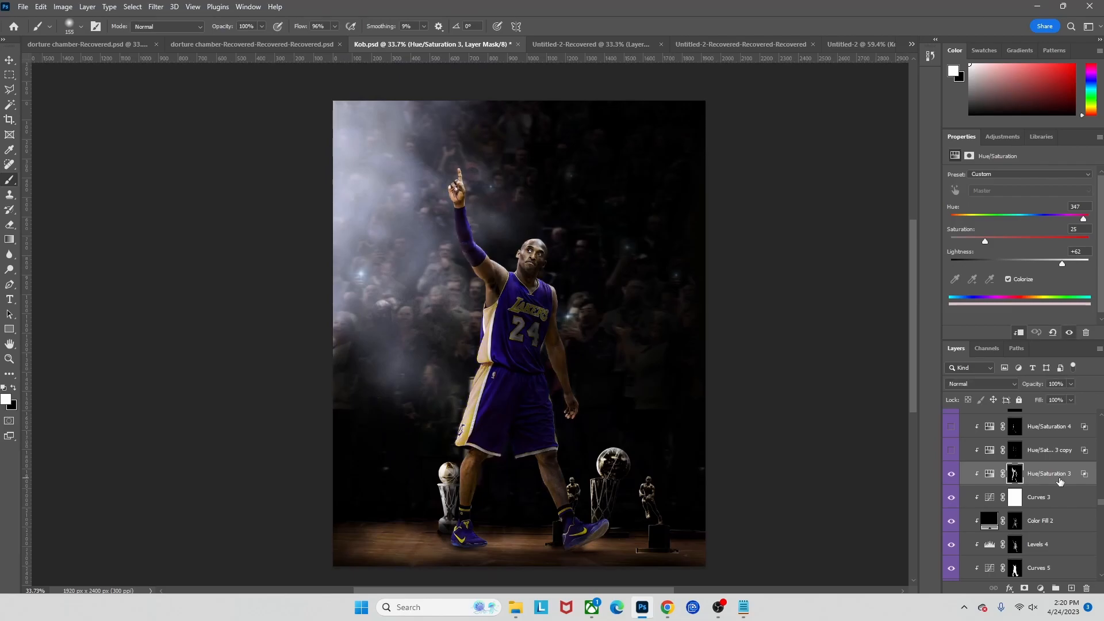
# - Open Hue/Saturation 3's blending options, try splitting the underlying layer's dark Blend If slider to 113, and close without applying
pyautogui.doubleClick(1053, 475)
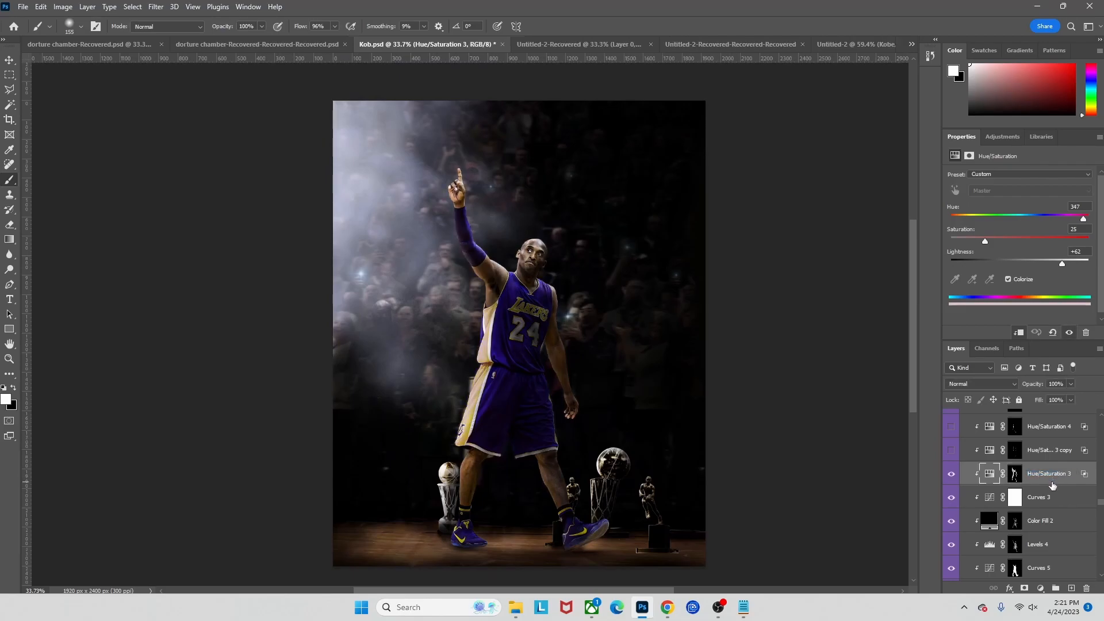
pyautogui.doubleClick(1053, 484)
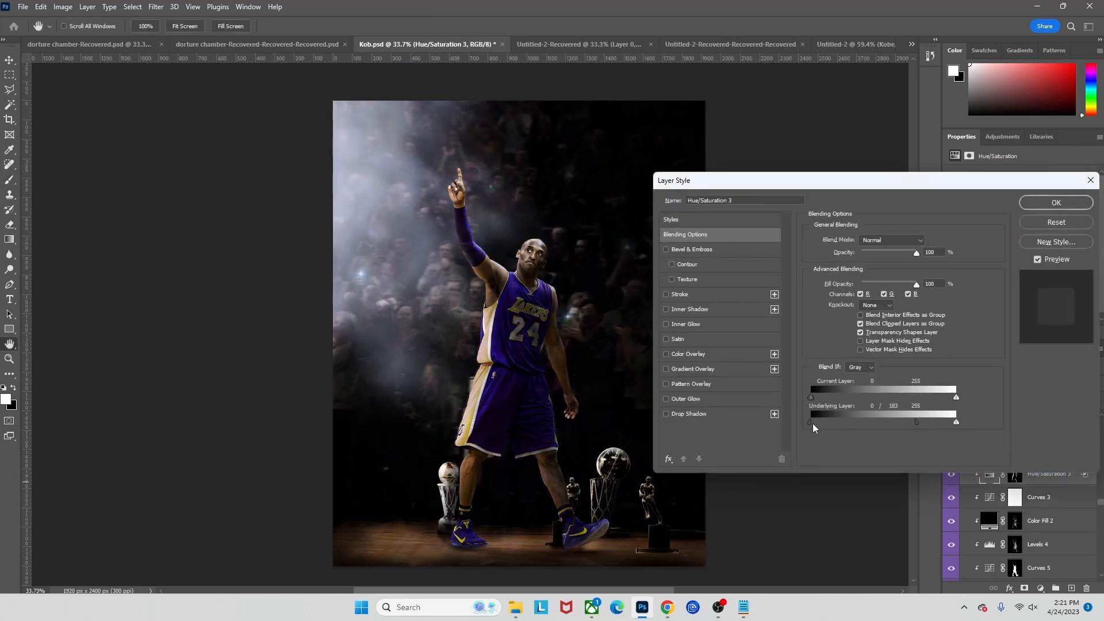
pyautogui.moveTo(916, 424); pyautogui.dragTo(871, 434)
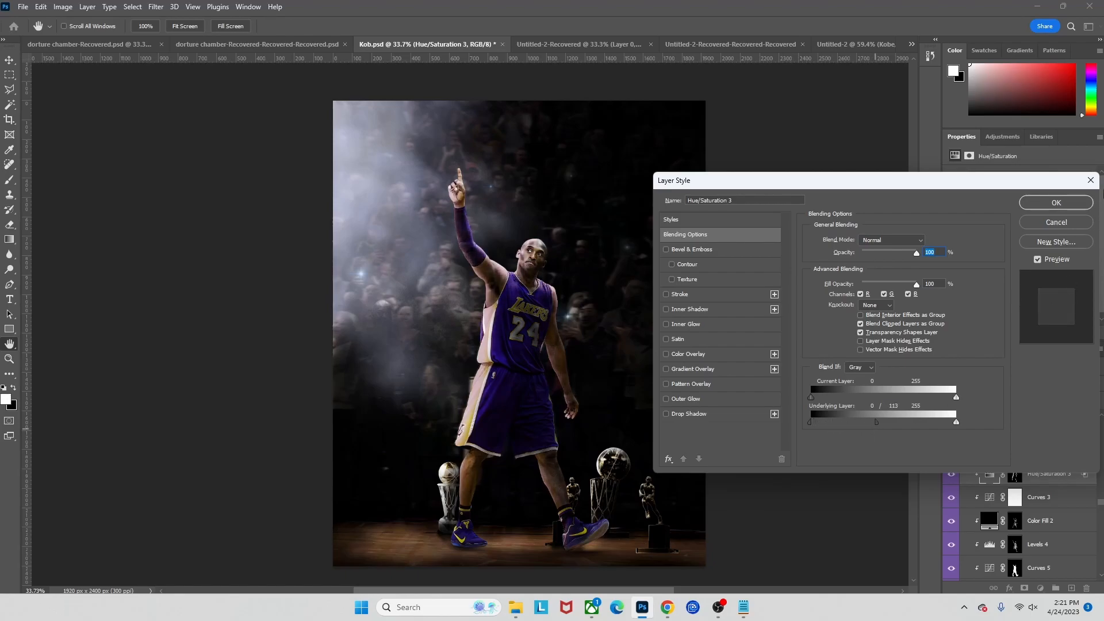
pyautogui.click(1090, 180)
# - Show the Hue/Saturation 3 copy adjustment and compare the player's edge highlights with it on and off, leaving it visible
pyautogui.click(1037, 450)
pyautogui.click(951, 450)
pyautogui.click(952, 450)
pyautogui.click(952, 450)
pyautogui.click(951, 450)
pyautogui.click(951, 451)
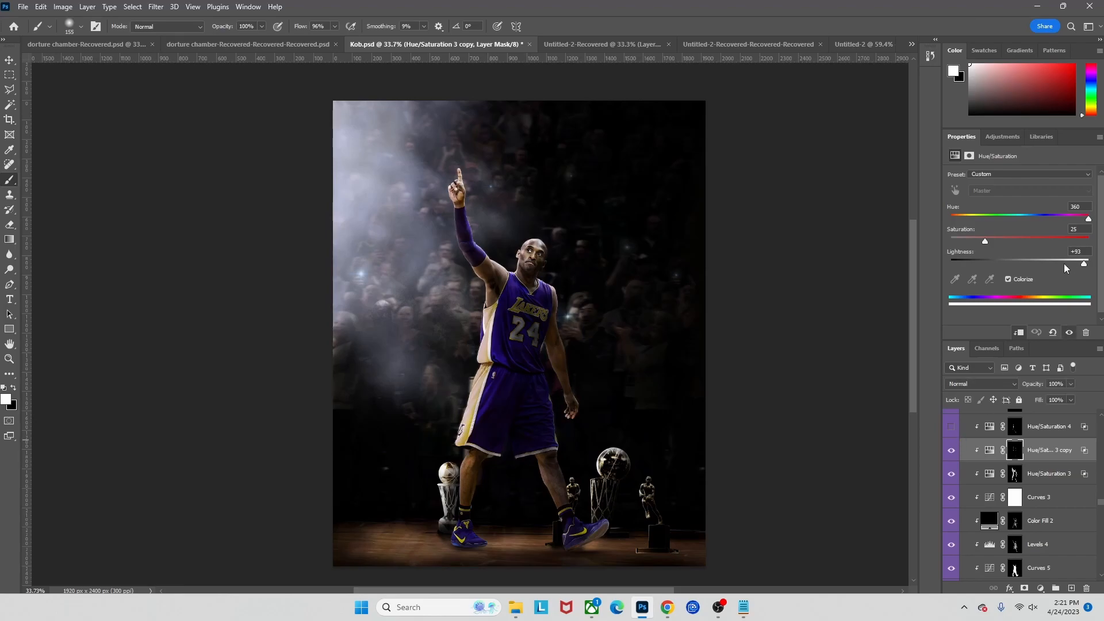
# - Set the brush flow to 100% with a smaller tip and compare the Hue/Saturation 3 copy rim light on and off up close
pyautogui.scroll(5, 509, 265)
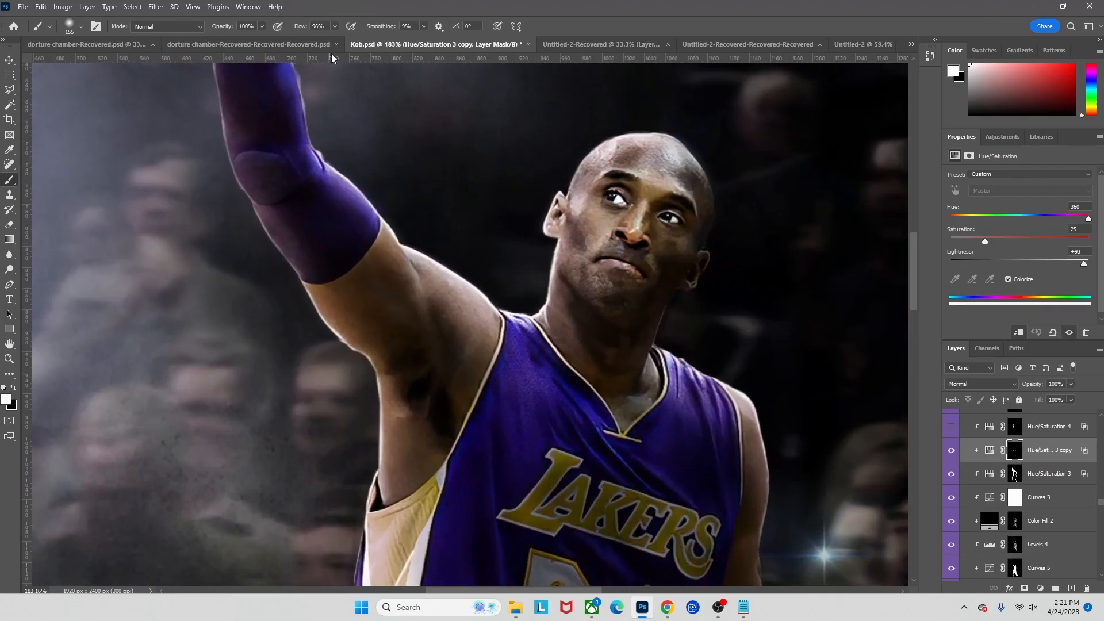
pyautogui.click(335, 27)
pyautogui.moveTo(446, 271); pyautogui.dragTo(381, 269)
pyautogui.click(952, 451)
pyautogui.click(952, 451)
pyautogui.click(952, 452)
# - Brush along the player's shoulder edge on the Hue/Saturation 3 copy mask, swapping the foreground color to black
pyautogui.scroll(2, 493, 259)
pyautogui.moveTo(415, 300); pyautogui.dragTo(415, 296)
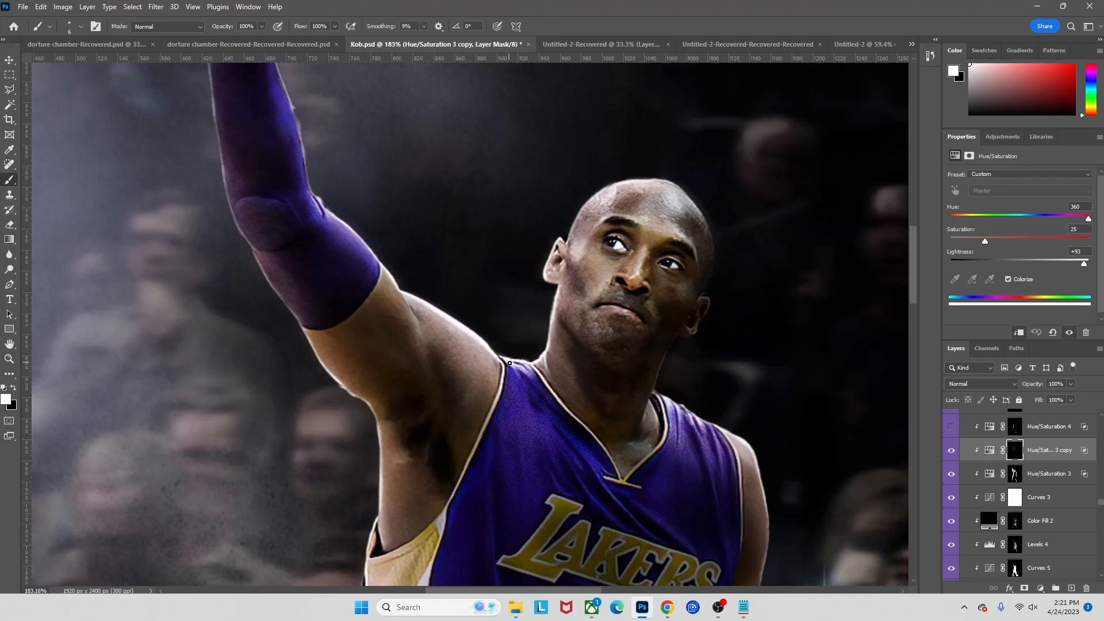
pyautogui.press('x')
pyautogui.moveTo(523, 395); pyautogui.dragTo(524, 395)
pyautogui.scroll(-10, 523, 395)
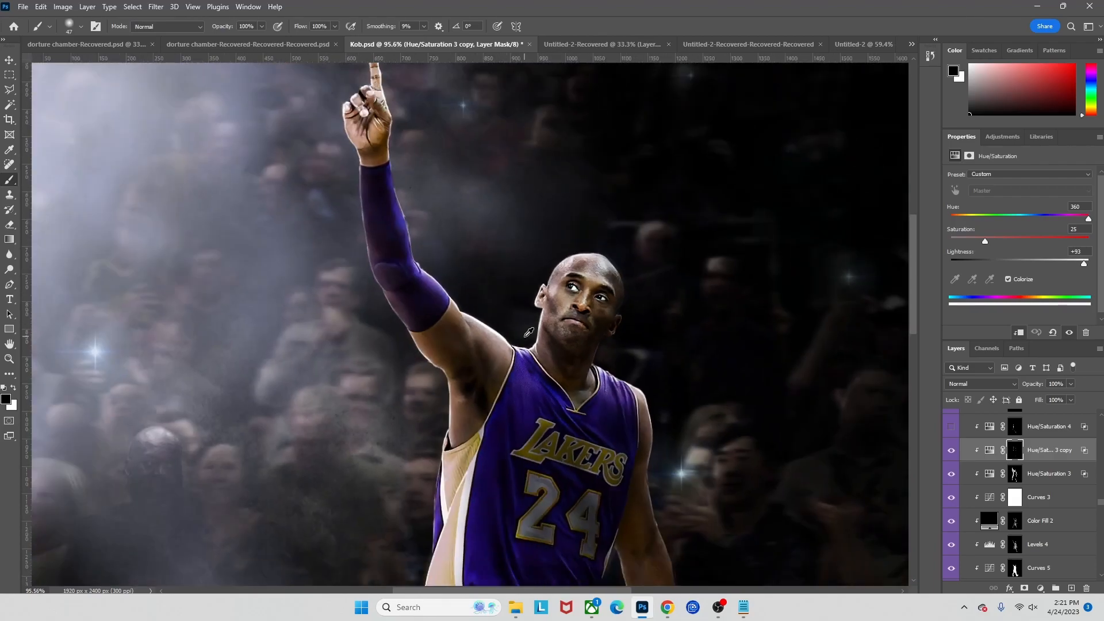
pyautogui.scroll(-1, 531, 333)
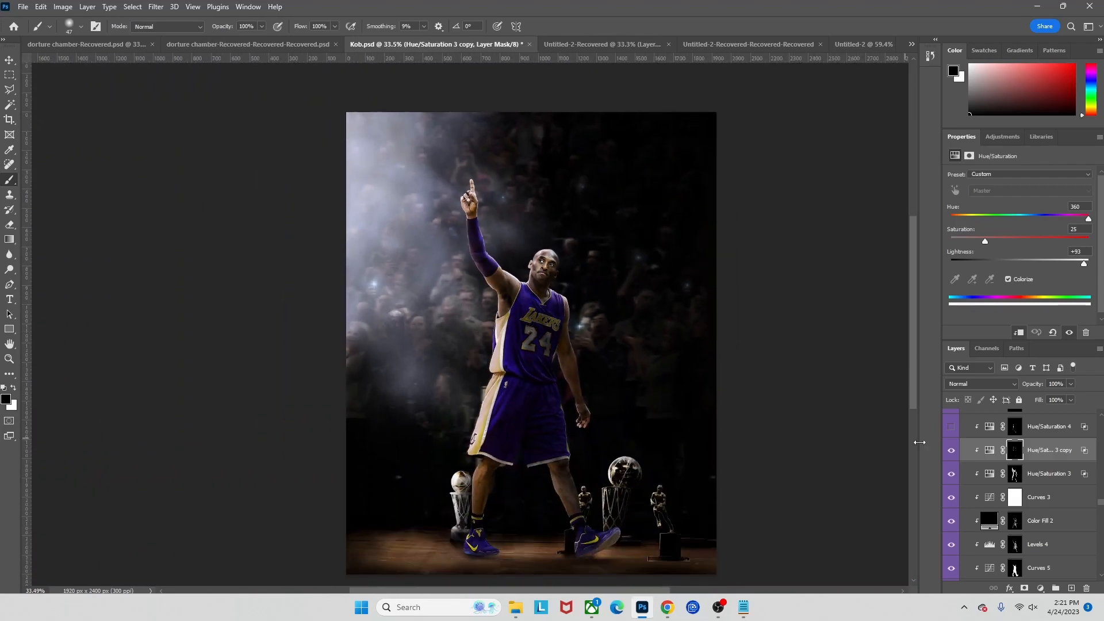
# - Compare the whole poster with the Hue/Saturation 3 copy adjustment off and on, leaving it visible
pyautogui.click(948, 453)
pyautogui.click(949, 454)
pyautogui.click(948, 453)
pyautogui.click(948, 454)
# - Show the Hue/Saturation 4 adjustment, open its settings and compare the player with it on and off, leaving it visible
pyautogui.click(1039, 432)
pyautogui.click(951, 429)
pyautogui.click(950, 428)
pyautogui.click(951, 429)
pyautogui.click(950, 428)
pyautogui.click(951, 428)
pyautogui.scroll(2, 995, 454)
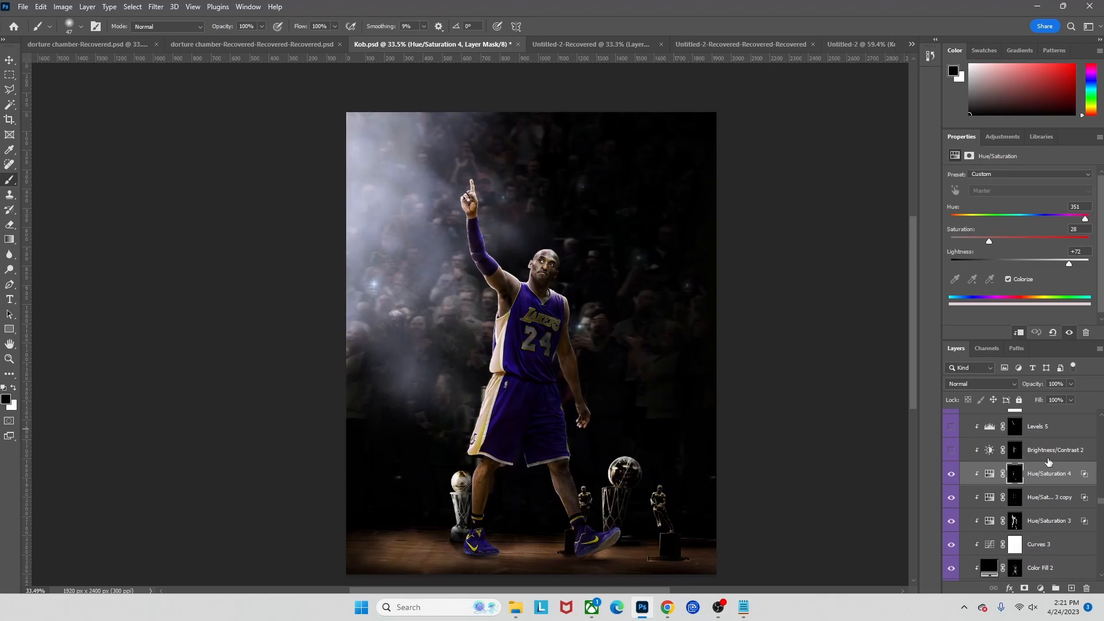
# - Show the Brightness/Contrast 2 adjustment, open its settings and compare the player with it on and off, leaving it visible
pyautogui.click(1047, 458)
pyautogui.click(951, 450)
pyautogui.click(951, 450)
pyautogui.click(951, 451)
pyautogui.click(951, 450)
pyautogui.click(951, 451)
pyautogui.scroll(8, 549, 300)
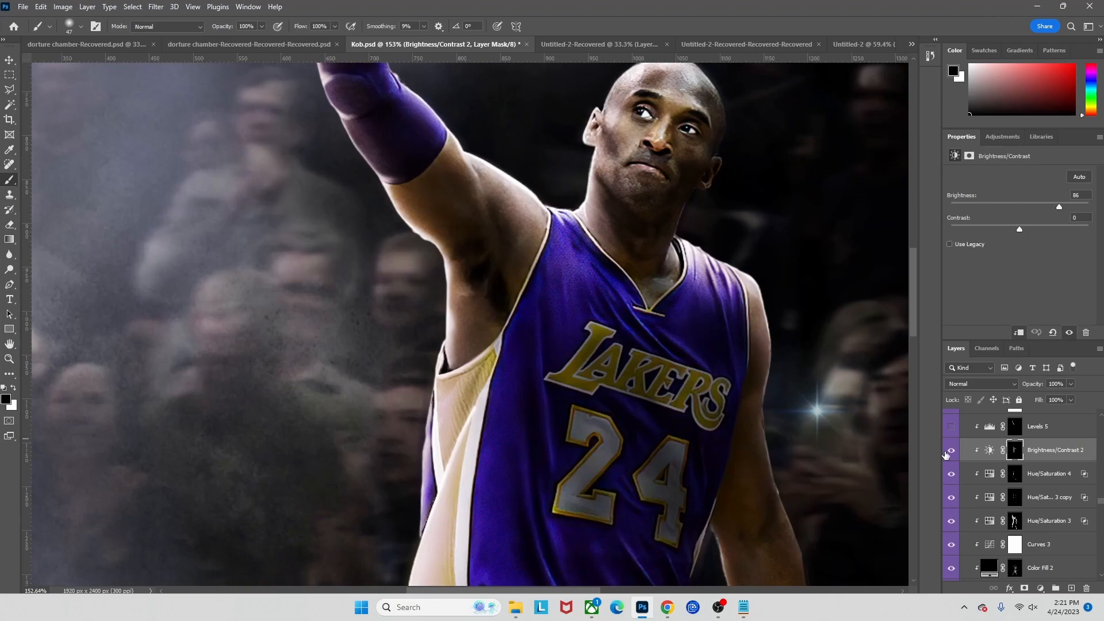
# - Compare the player's face and torso with Brightness/Contrast 2 off and on up close, and swap the foreground color to white
pyautogui.click(950, 451)
pyautogui.click(950, 452)
pyautogui.click(950, 451)
pyautogui.click(950, 451)
pyautogui.scroll(2, 687, 302)
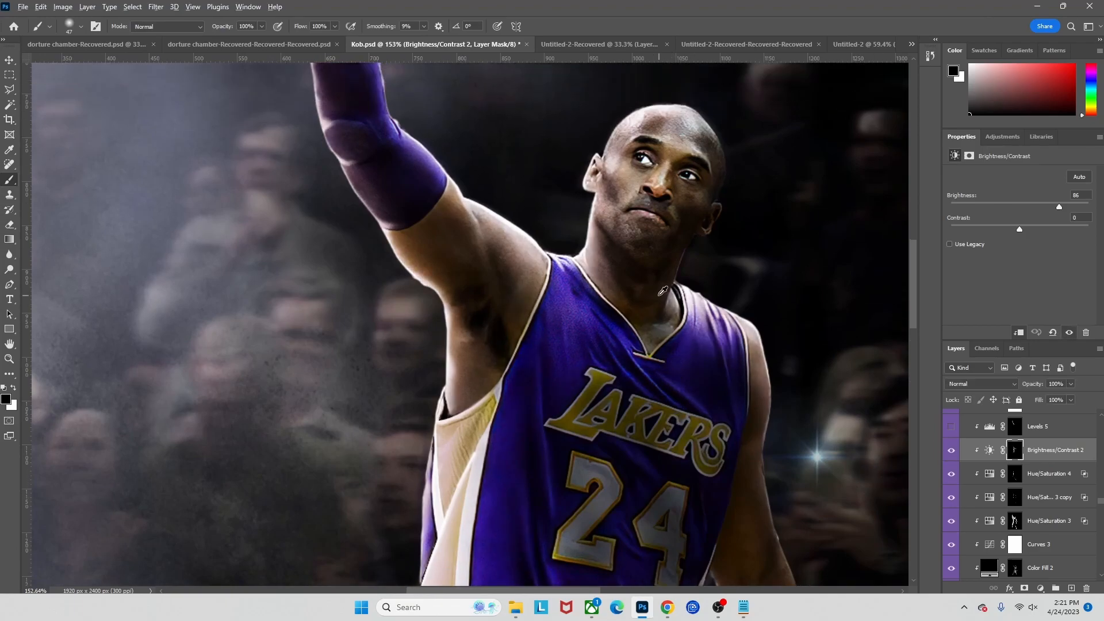
pyautogui.scroll(-4, 665, 292)
pyautogui.click(952, 451)
pyautogui.click(951, 451)
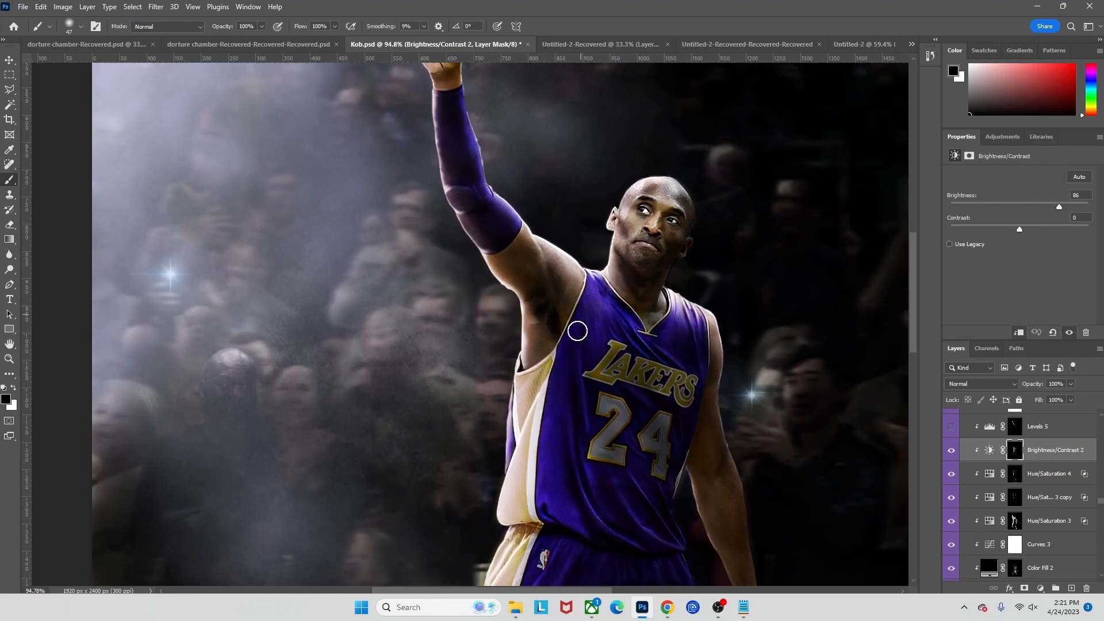
pyautogui.press('x')
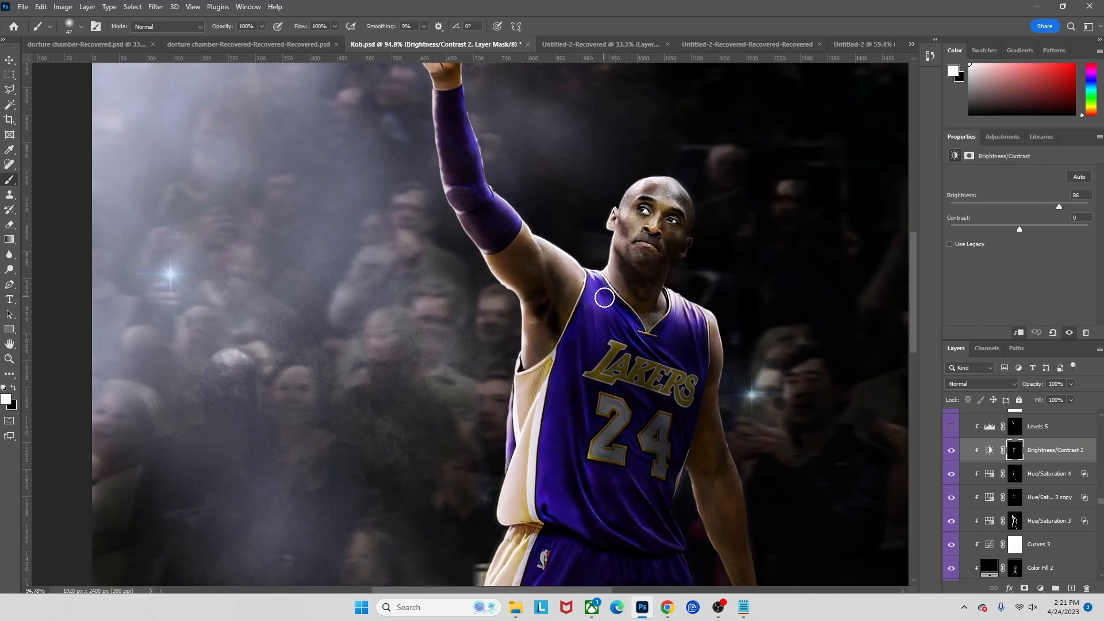
# - Show the Levels 5 adjustment, open its settings and compare the player with it on and off, leaving it visible
pyautogui.hscroll(1, 687, 435)
pyautogui.click(1061, 431)
pyautogui.click(952, 428)
pyautogui.click(952, 428)
pyautogui.click(951, 427)
pyautogui.click(952, 429)
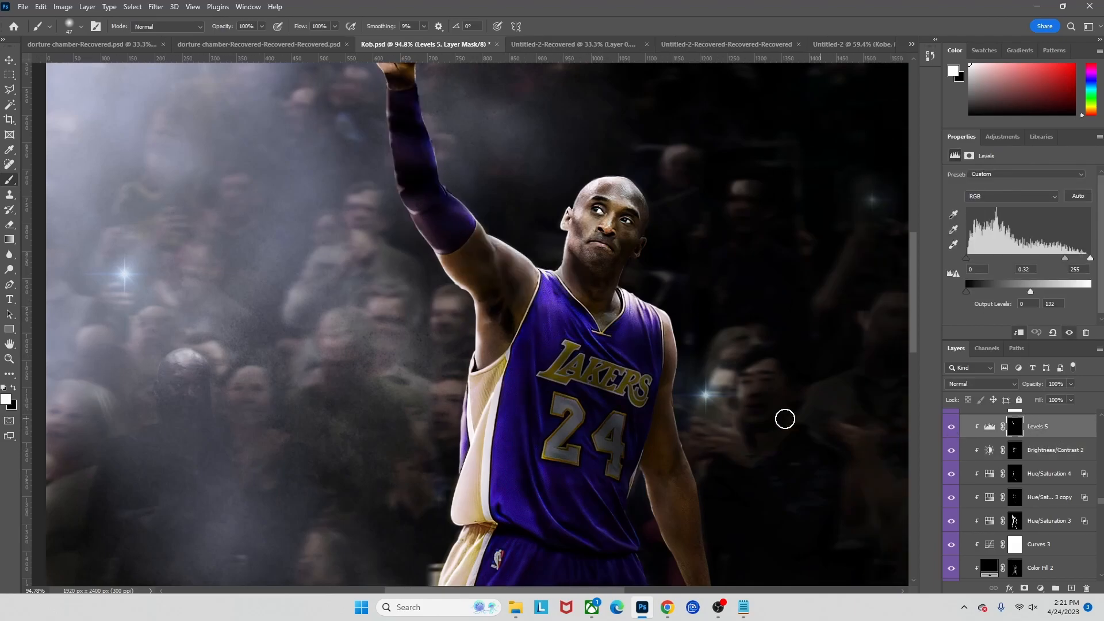
# - Compare the whole raised arm and hand with the Levels 5 shading off and on
pyautogui.scroll(-8, 489, 403)
pyautogui.scroll(5, 469, 290)
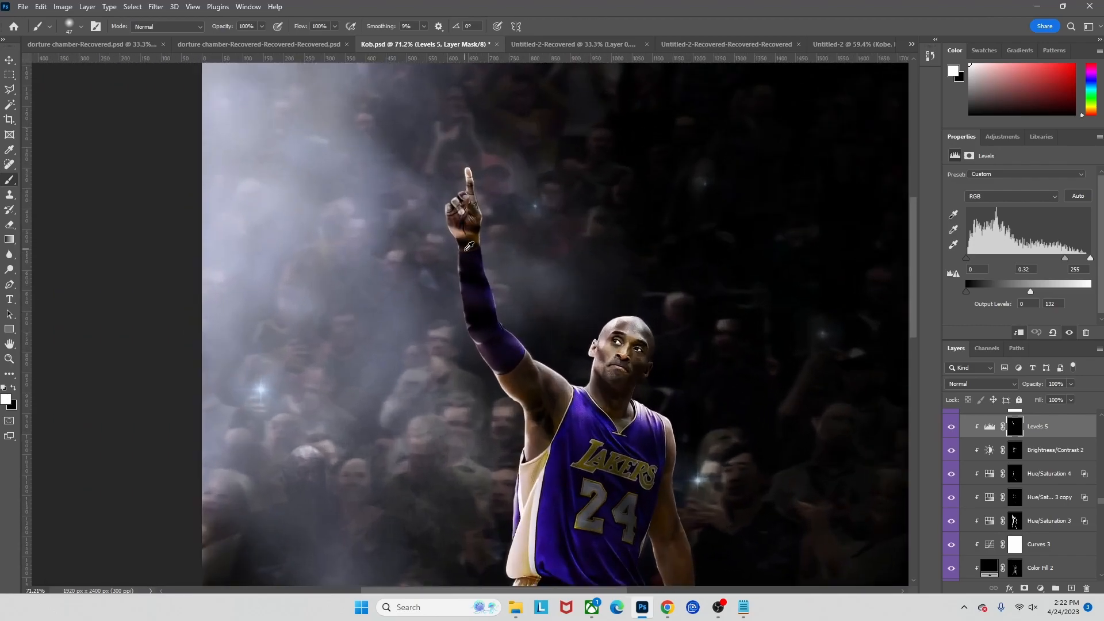
pyautogui.click(951, 428)
pyautogui.click(951, 428)
pyautogui.click(952, 428)
pyautogui.click(952, 428)
# - Hide the Levels 5 adjustment that darkens the raised arm
pyautogui.scroll(2, 1001, 446)
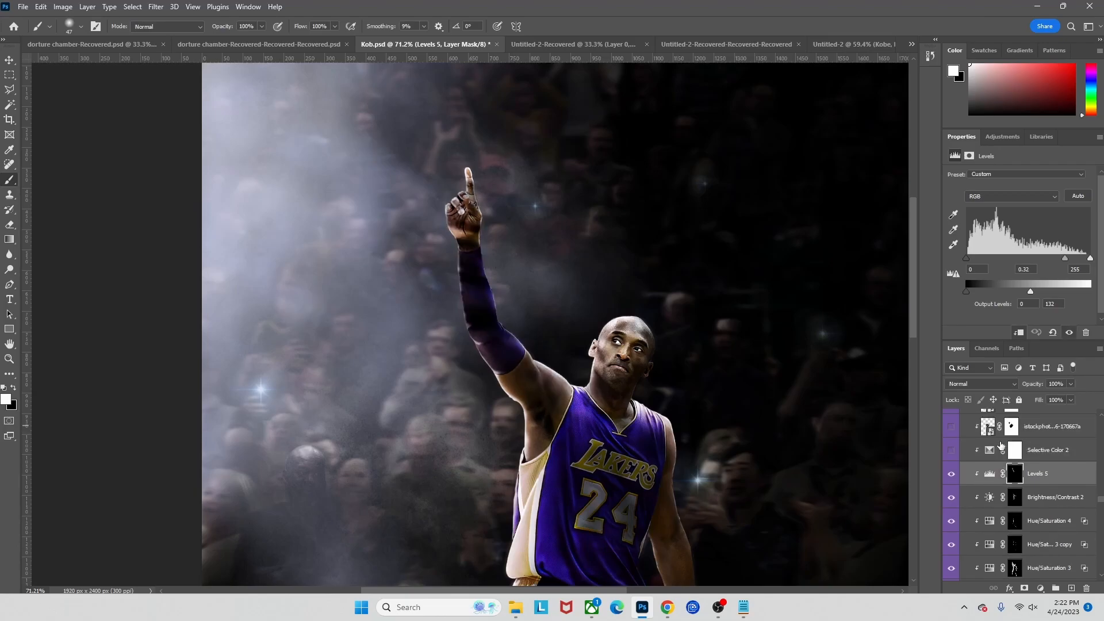
pyautogui.click(952, 450)
pyautogui.scroll(5, 953, 451)
pyautogui.scroll(-5, 952, 469)
pyautogui.click(952, 473)
# - Show the snake smart object coiled around the raised arm and compare the poster with it on and off, leaving it visible
pyautogui.scroll(5, 955, 473)
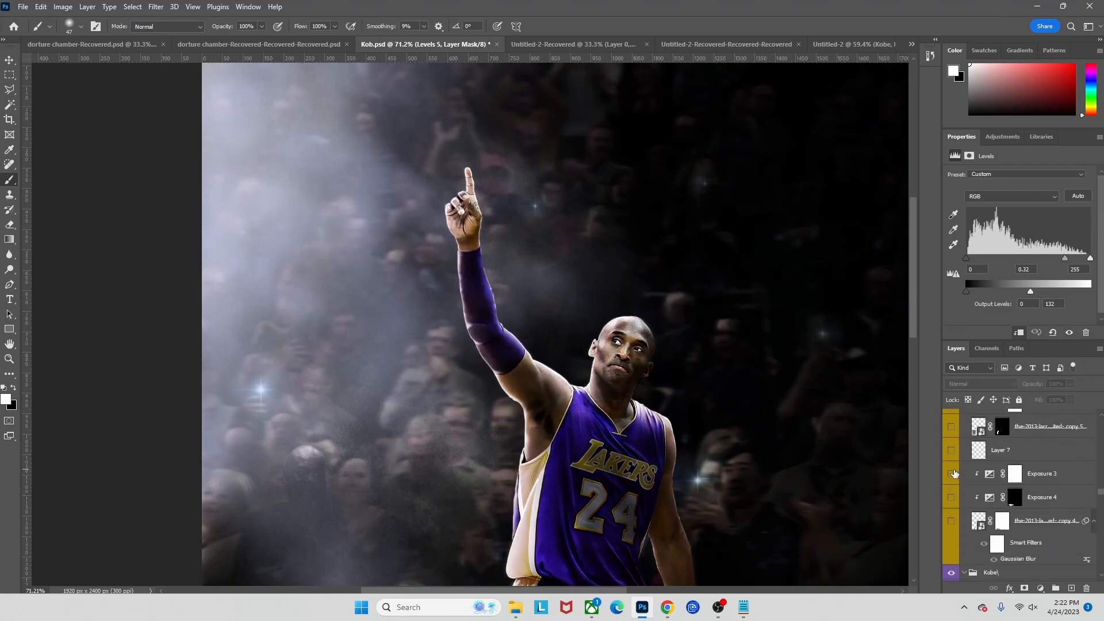
pyautogui.scroll(8, 953, 473)
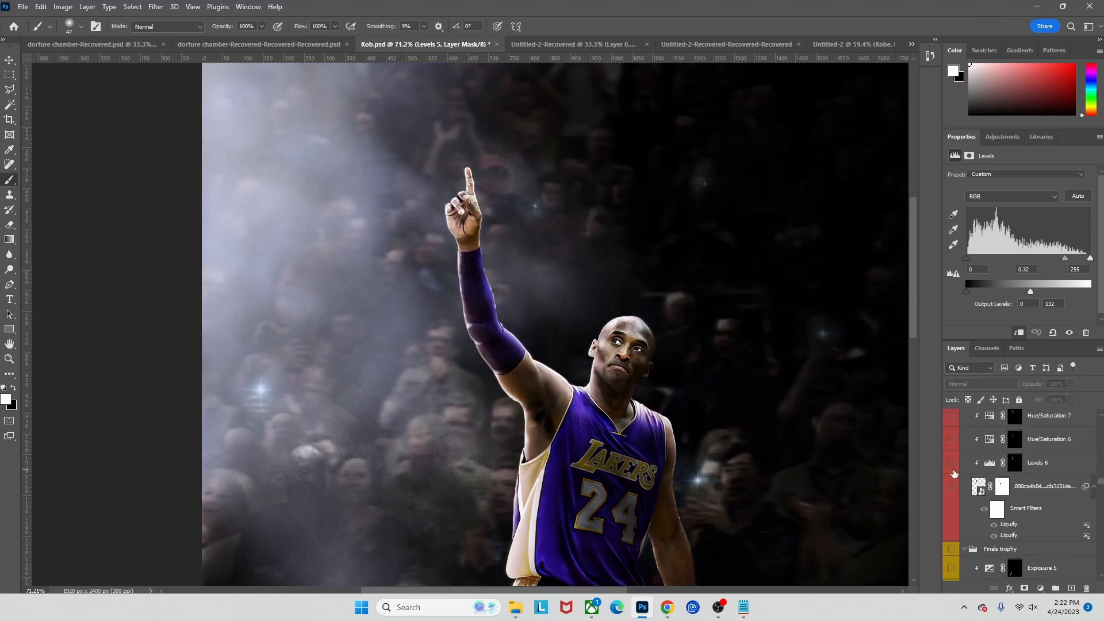
pyautogui.scroll(-4, 953, 473)
pyautogui.click(953, 486)
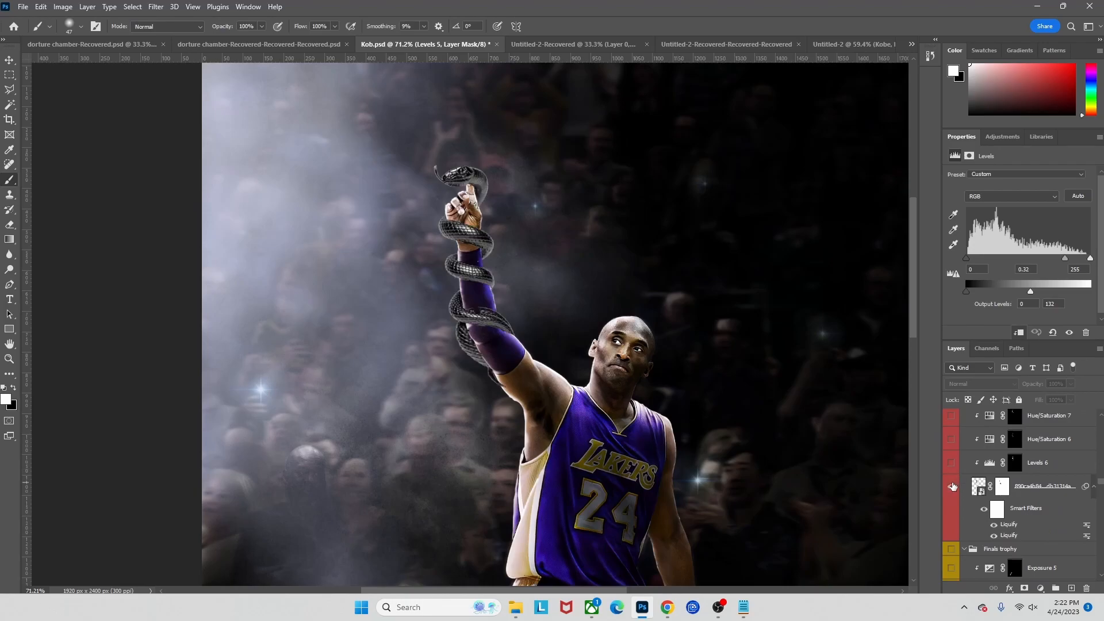
pyautogui.click(953, 486)
pyautogui.click(953, 486)
pyautogui.scroll(1, 404, 216)
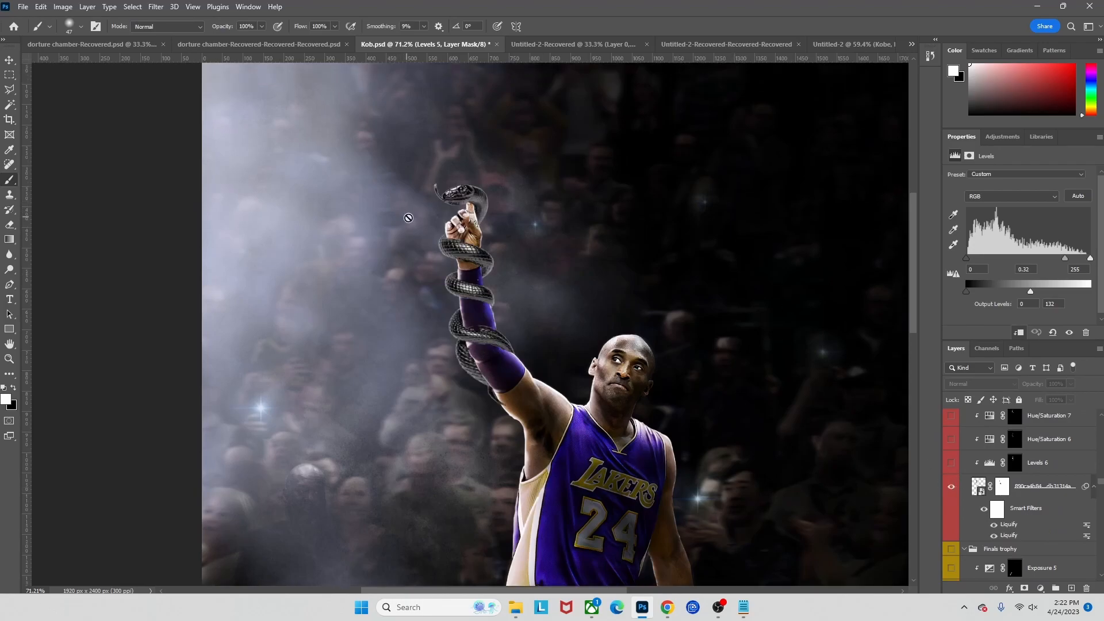
# - Select the snake smart object, look over the available filters including Liquify, and examine how its coils wrap around the arm
pyautogui.click(1002, 488)
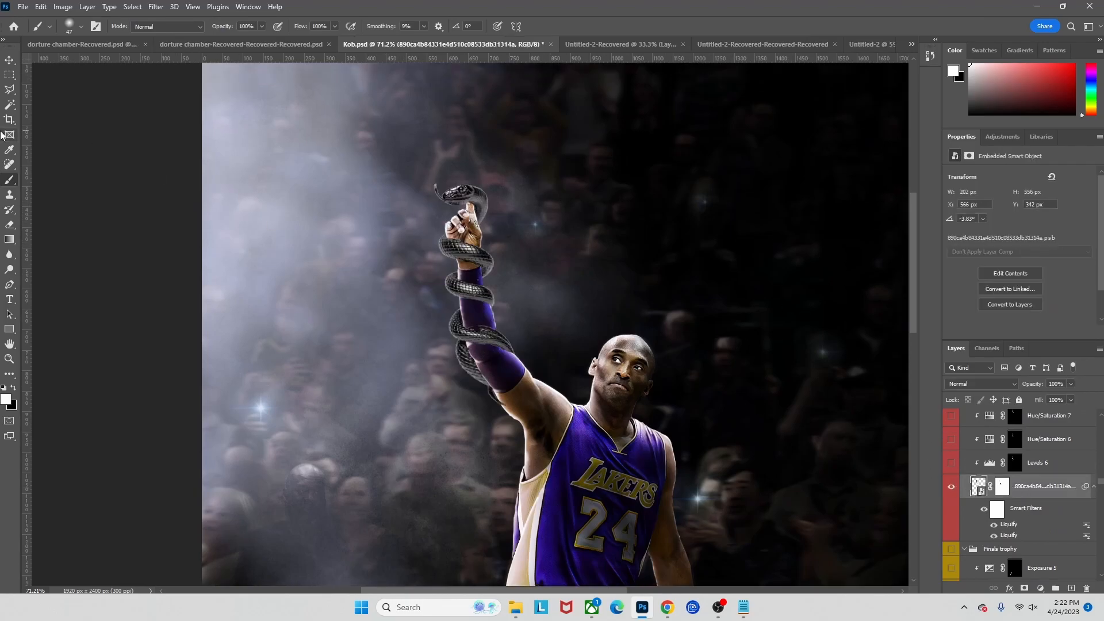
pyautogui.click(154, 7)
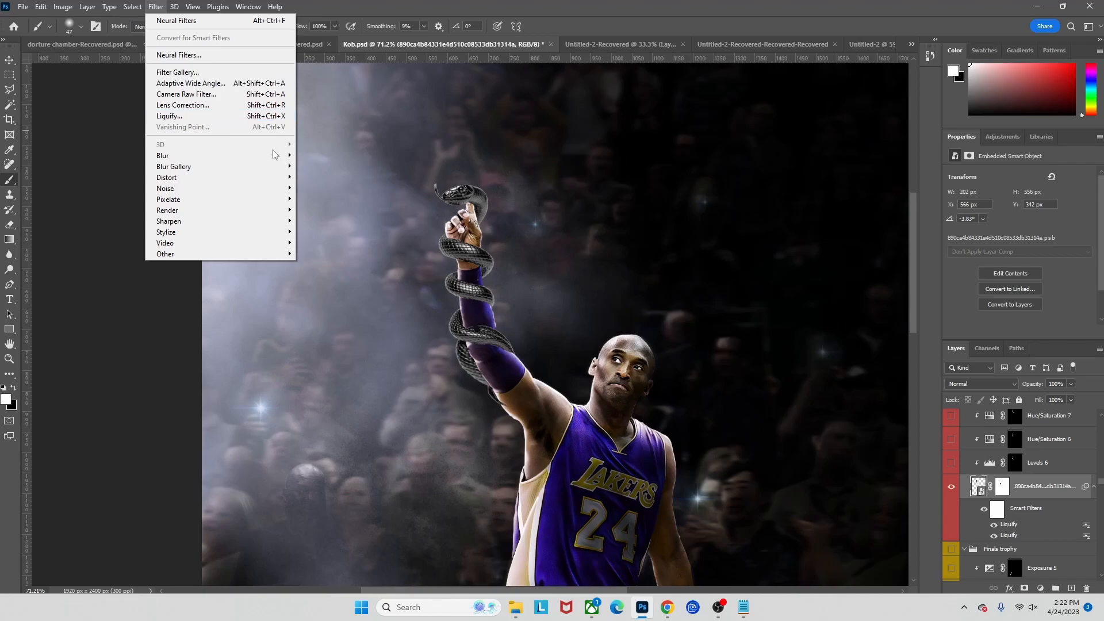
pyautogui.click(600, 279)
pyautogui.scroll(1, 481, 230)
pyautogui.moveTo(475, 243); pyautogui.dragTo(488, 241)
pyautogui.scroll(-1, 464, 318)
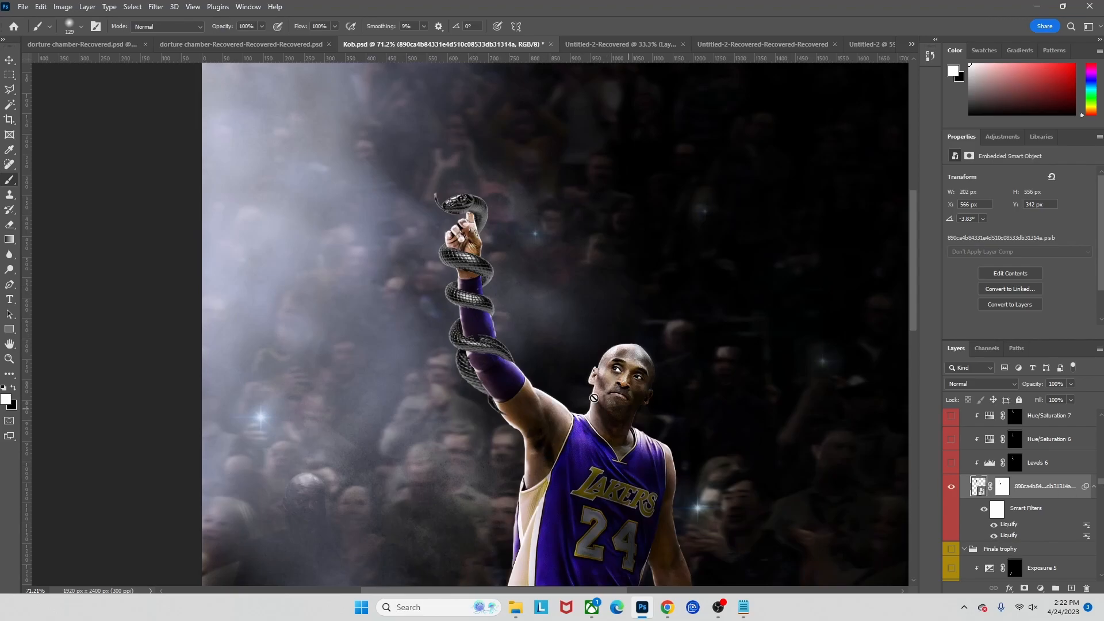
pyautogui.scroll(1, 448, 309)
pyautogui.scroll(-4, 478, 246)
pyautogui.scroll(8, 469, 319)
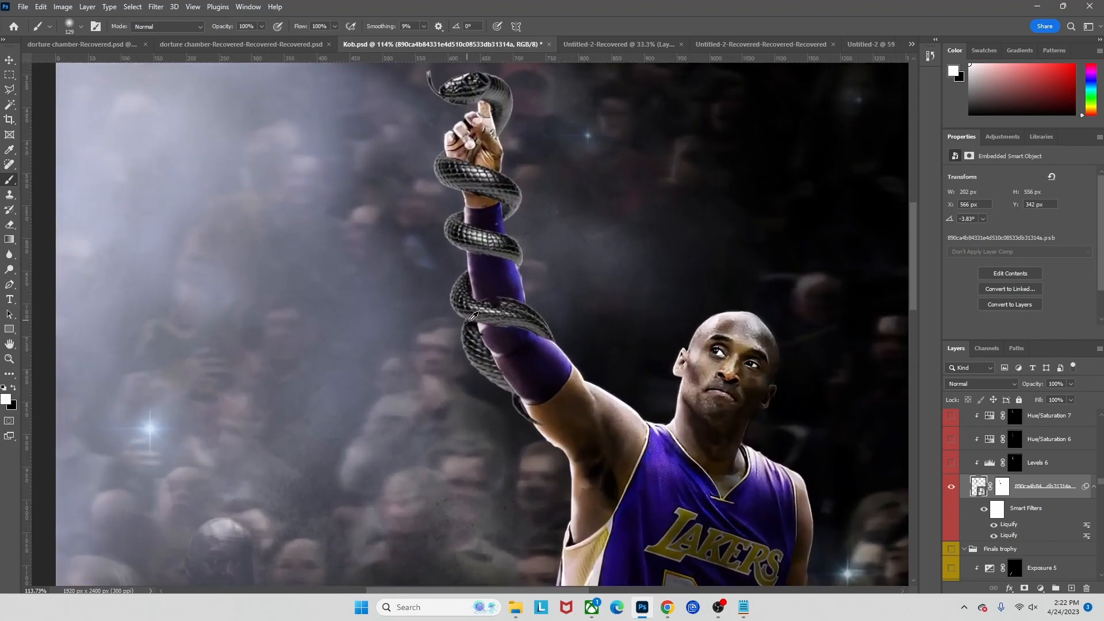
# - Show the Levels 6 adjustment clipped to the snake, compare the snake with it on and off, and open its settings
pyautogui.scroll(2, 472, 317)
pyautogui.click(952, 464)
pyautogui.click(952, 463)
pyautogui.click(952, 464)
pyautogui.click(952, 463)
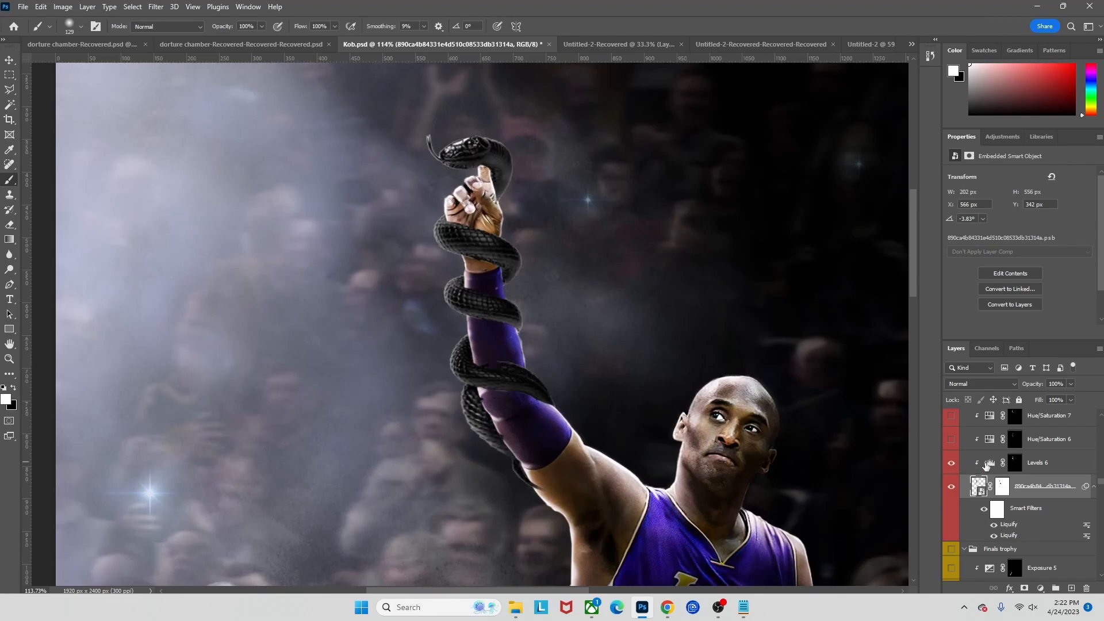
pyautogui.click(987, 465)
pyautogui.scroll(2, 530, 268)
pyautogui.scroll(-4, 370, 142)
pyautogui.scroll(2, 339, 130)
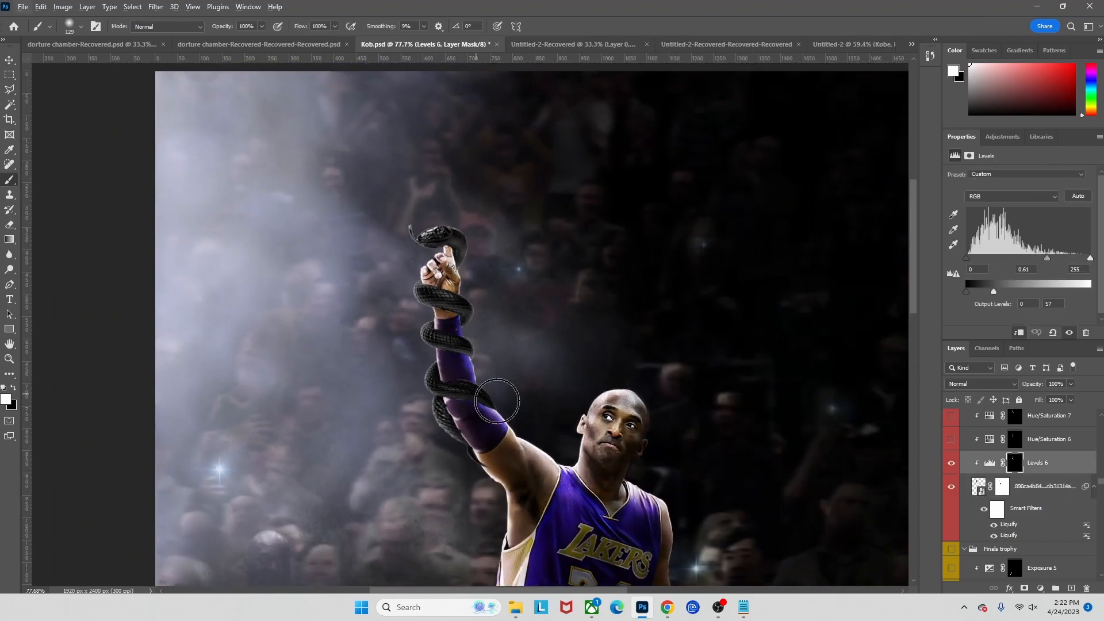
# - Show the Hue/Saturation 6 and Hue/Saturation 7 adjustments on the snake, inspecting its coils up close
pyautogui.click(952, 442)
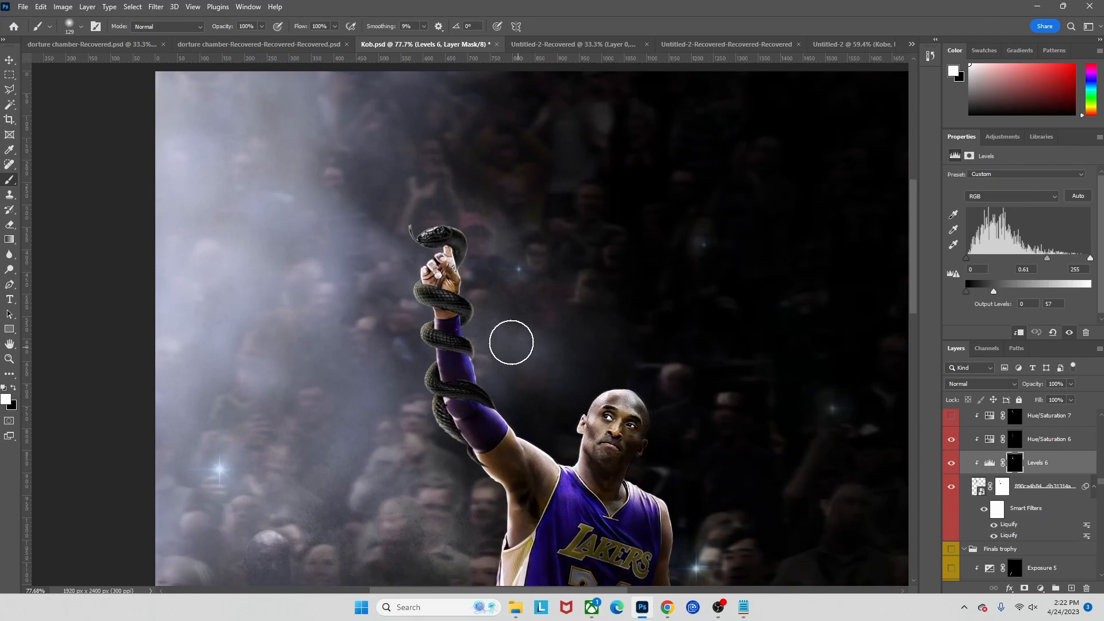
pyautogui.scroll(1, 518, 346)
pyautogui.scroll(3, 395, 259)
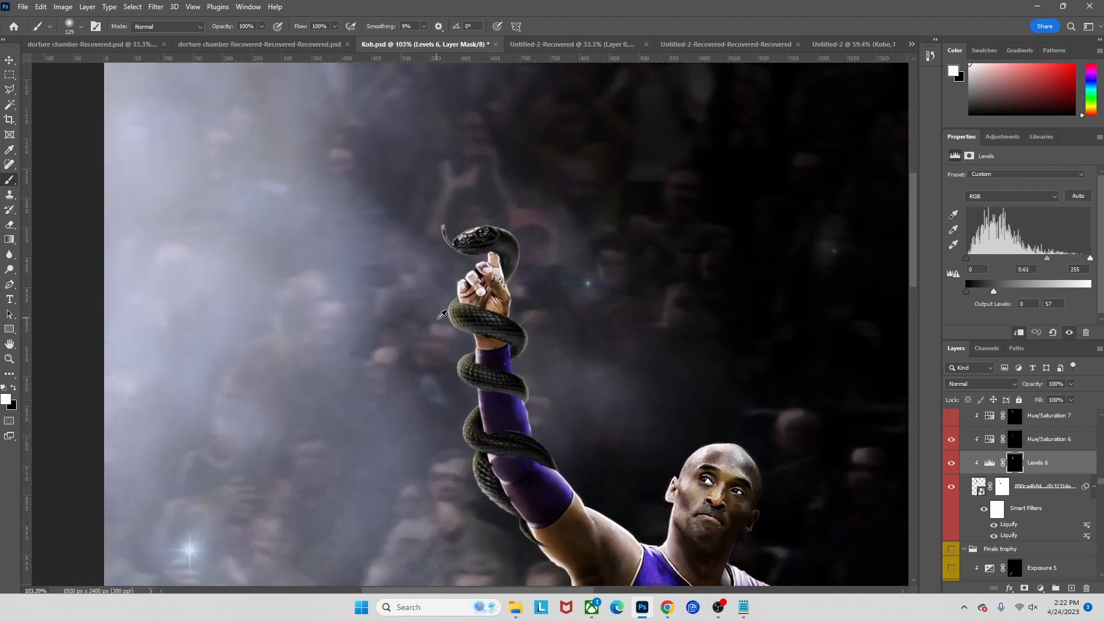
pyautogui.click(951, 419)
# - Show the Levels 5 adjustment in the player's group again and compare the snake-wrapped arm with it off and on
pyautogui.scroll(-5, 1002, 506)
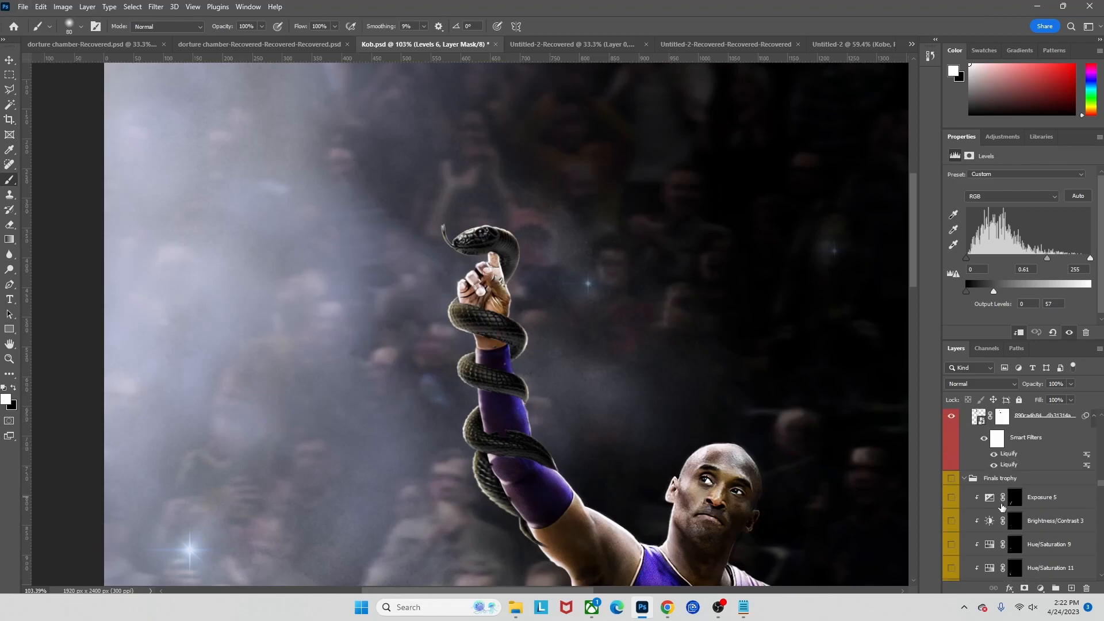
pyautogui.scroll(-6, 1002, 507)
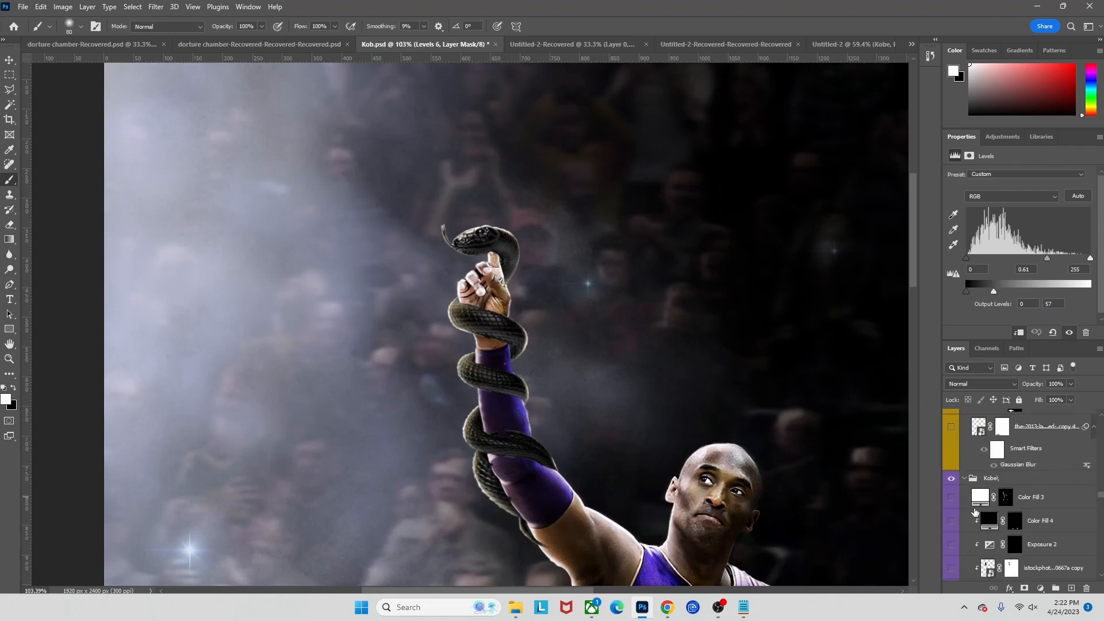
pyautogui.scroll(-1, 975, 511)
pyautogui.click(951, 496)
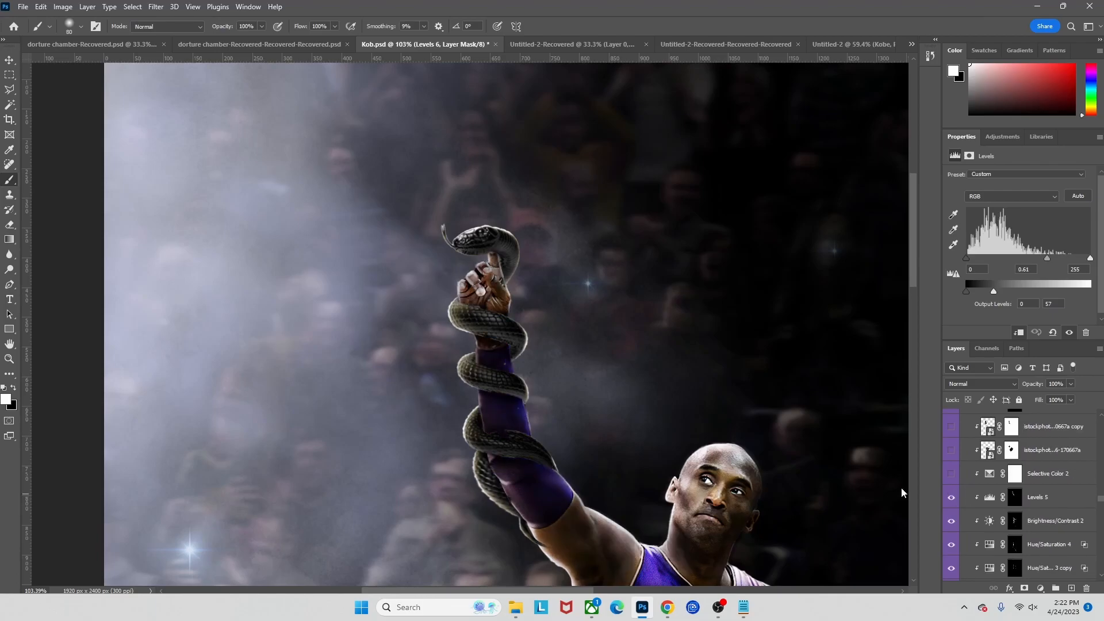
pyautogui.scroll(-2, 468, 391)
pyautogui.scroll(-2, 468, 391)
pyautogui.click(951, 496)
pyautogui.click(951, 496)
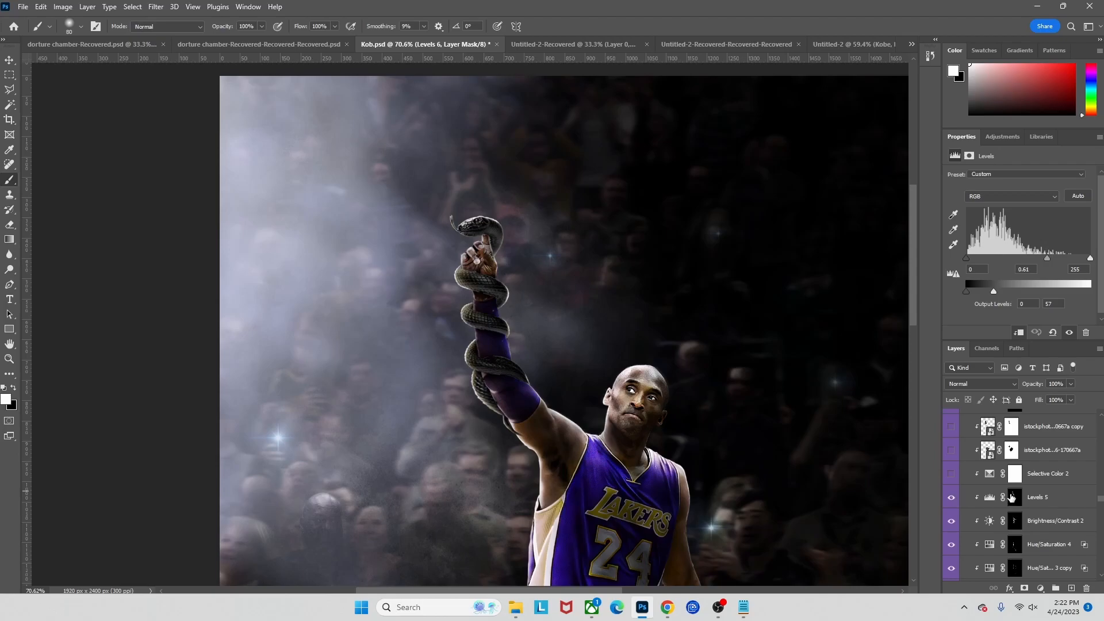
# - Select the Levels 5 mask, resize the brush tip and examine the arm's shading between the snake's coils
pyautogui.click(1012, 497)
pyautogui.keyDown('alt'); pyautogui.rightClick(488, 338); pyautogui.keyUp('alt')
pyautogui.scroll(3, 489, 336)
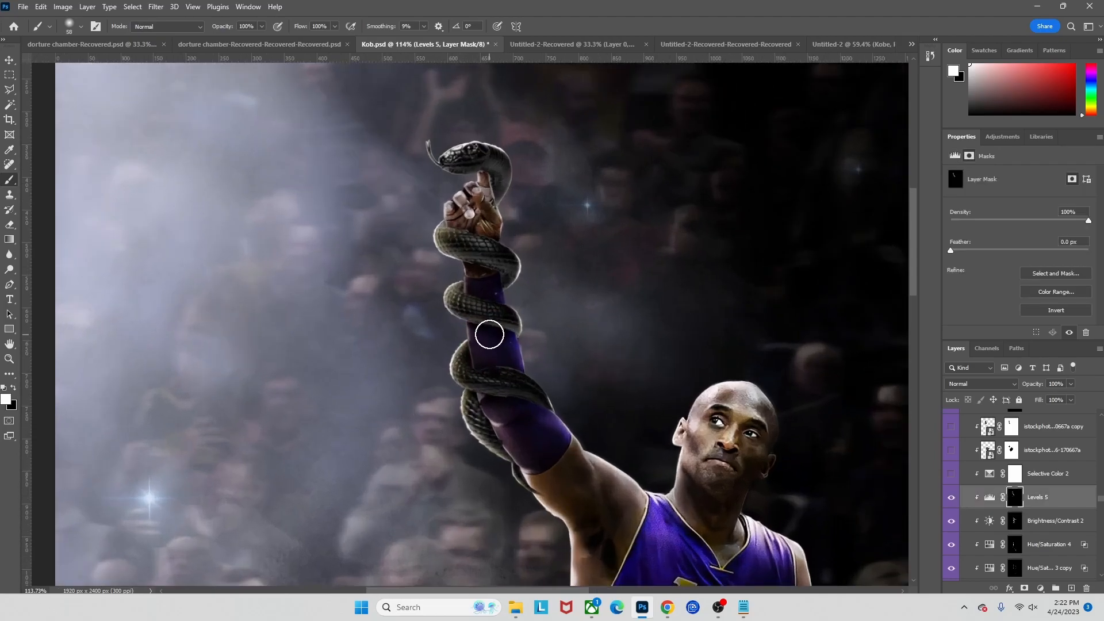
pyautogui.scroll(-3, 527, 409)
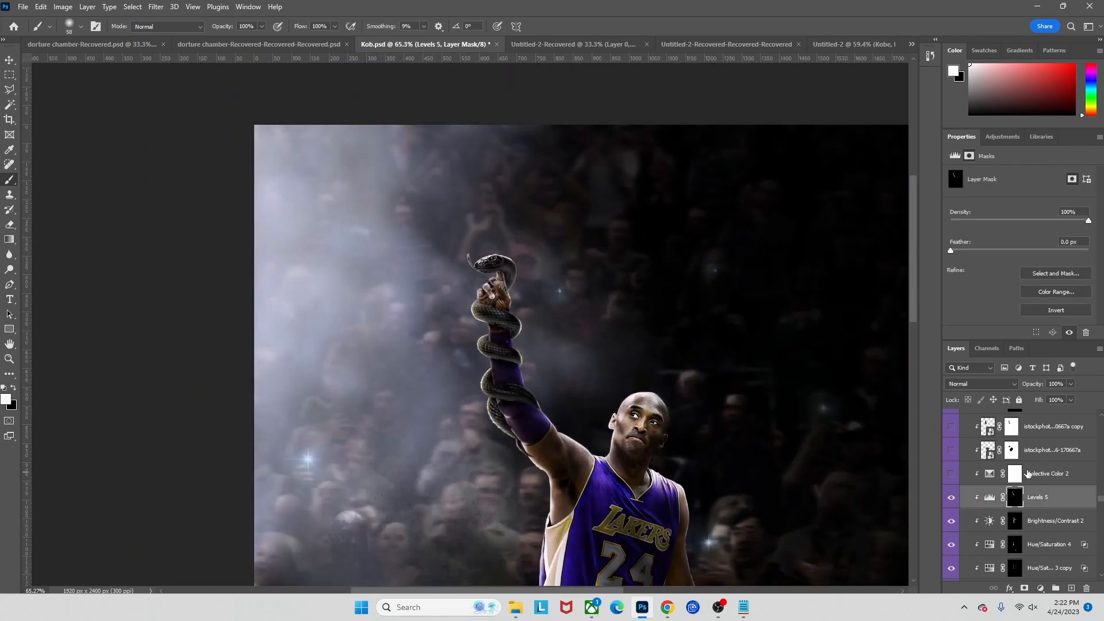
# - Show the Selective Color 2 adjustment, open its settings and review its color ranges, leaving Reds selected
pyautogui.click(1028, 472)
pyautogui.click(951, 474)
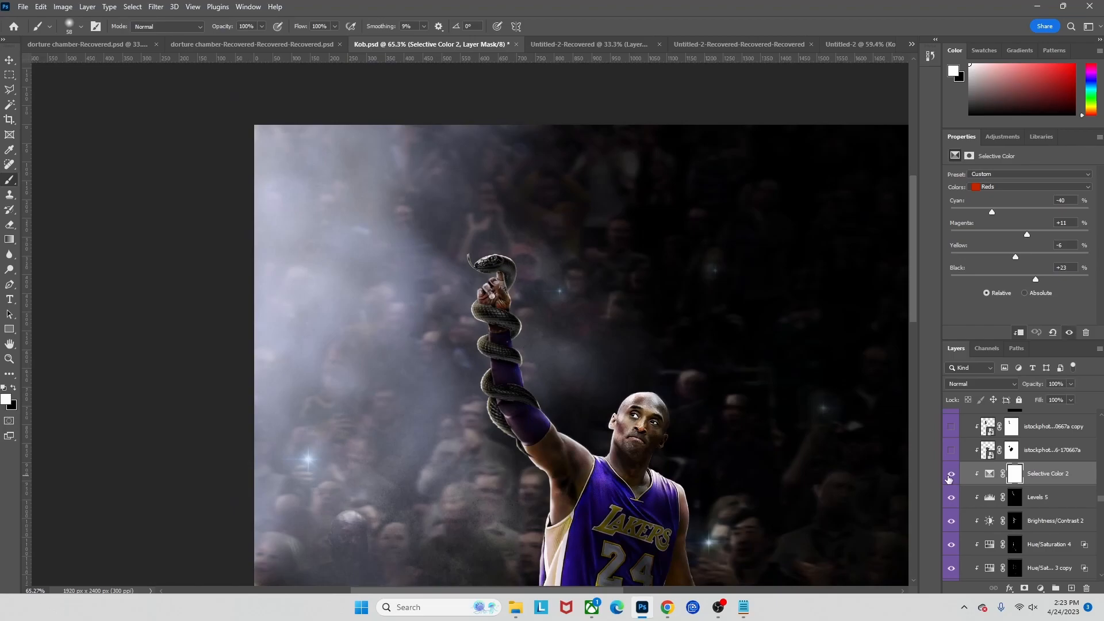
pyautogui.scroll(-2, 626, 429)
pyautogui.hscroll(1, 620, 345)
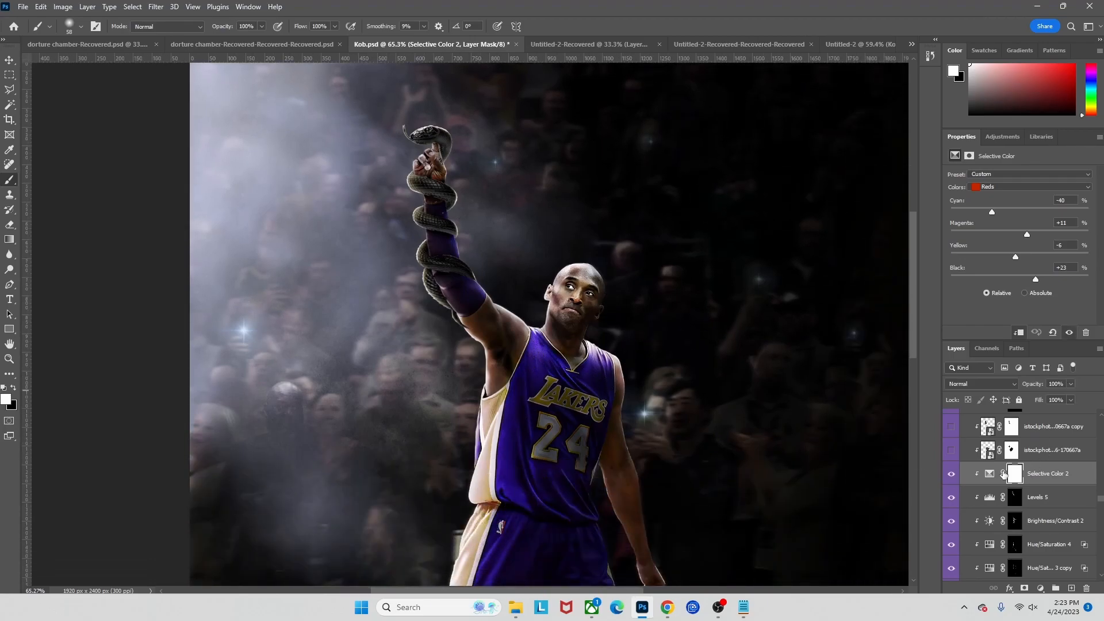
pyautogui.click(993, 188)
pyautogui.click(995, 206)
pyautogui.click(1025, 187)
pyautogui.click(1023, 198)
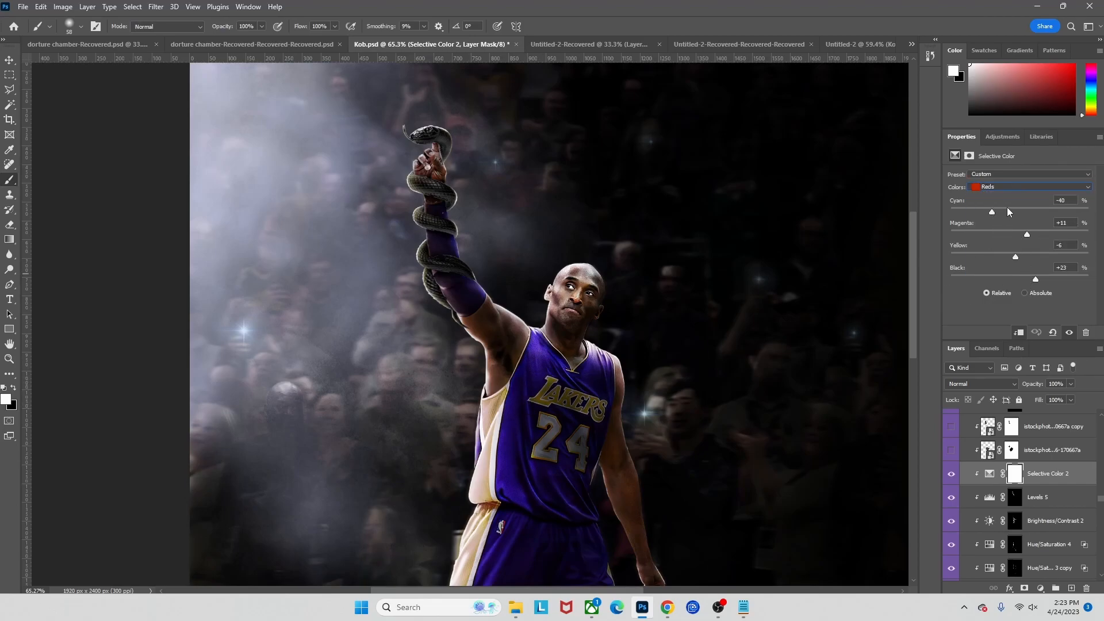
# - Show the Hard Light snakeskin stock photo layer and compare the player's shoulder with it on and off, leaving it visible
pyautogui.click(1035, 450)
pyautogui.click(951, 451)
pyautogui.click(951, 451)
pyautogui.click(951, 451)
pyautogui.scroll(1, 462, 315)
pyautogui.scroll(5, 461, 315)
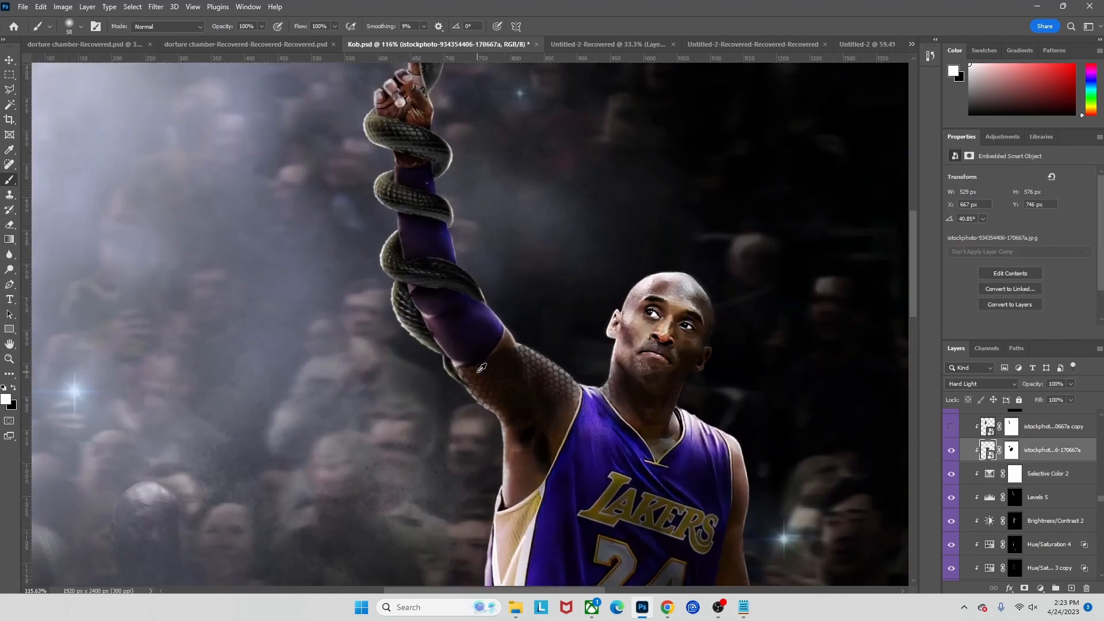
# - Show the copy of the snakeskin stock photo layer and examine the scales on the arm and the overall poster
pyautogui.click(951, 428)
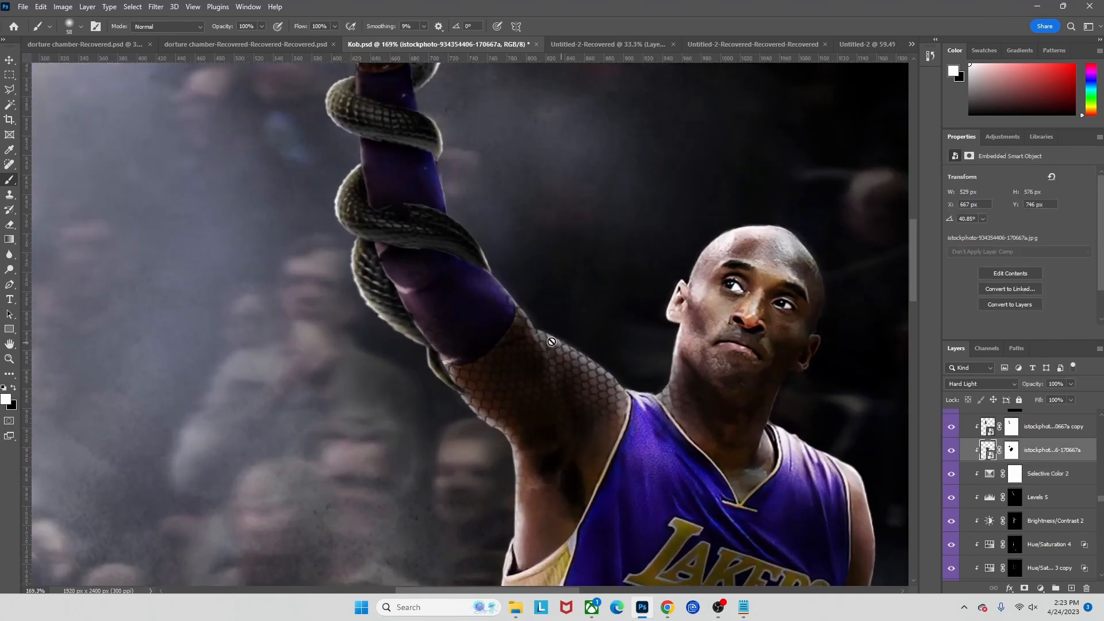
pyautogui.scroll(-3, 567, 344)
pyautogui.scroll(1, 540, 378)
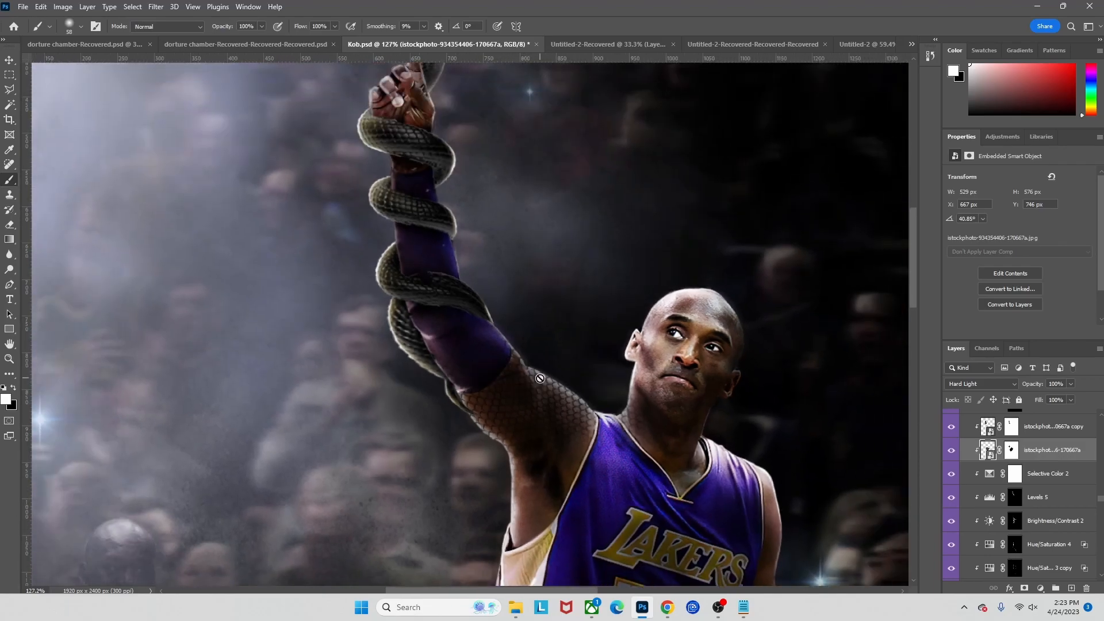
pyautogui.scroll(-1, 540, 378)
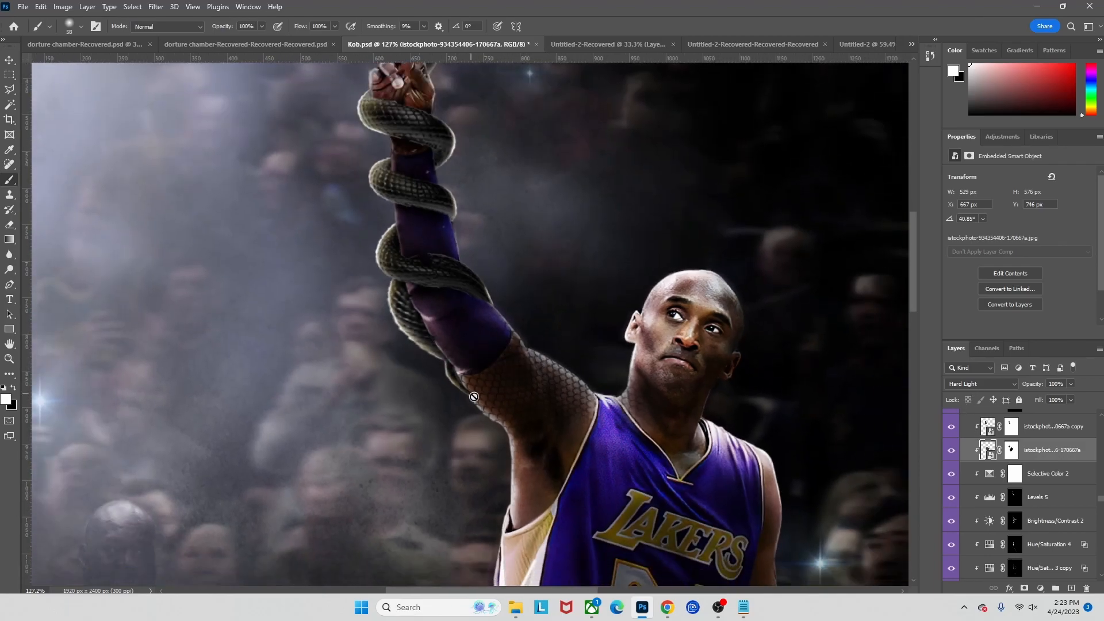
pyautogui.scroll(-5, 578, 344)
pyautogui.scroll(-1, 420, 279)
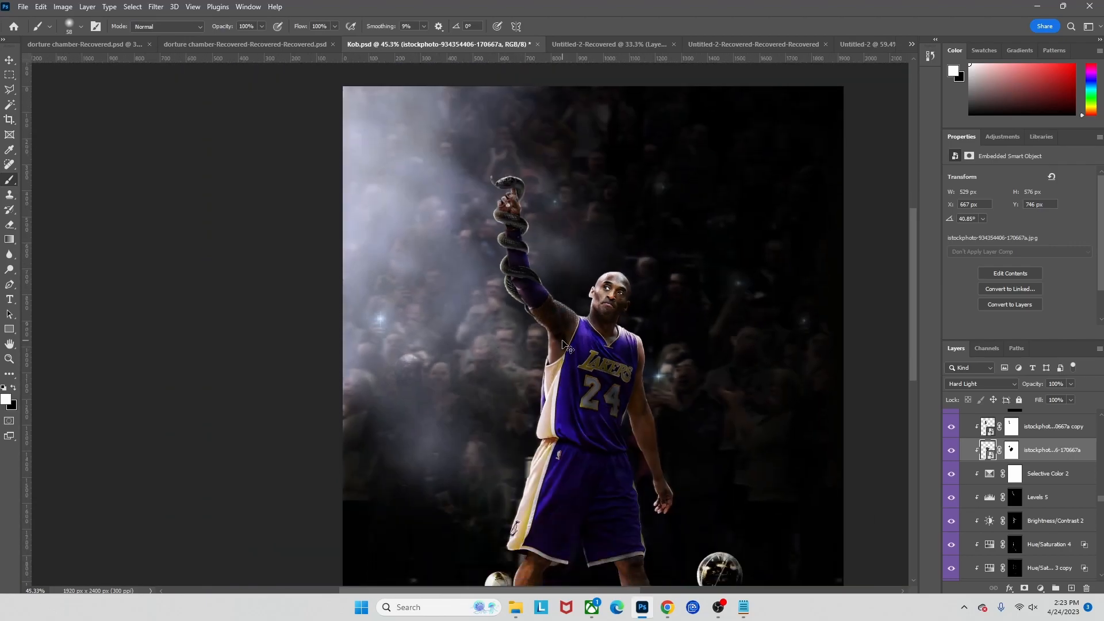
pyautogui.hscroll(1, 419, 280)
# - Show the Exposure 2 adjustment clipped to the player and open its settings
pyautogui.scroll(5, 1012, 495)
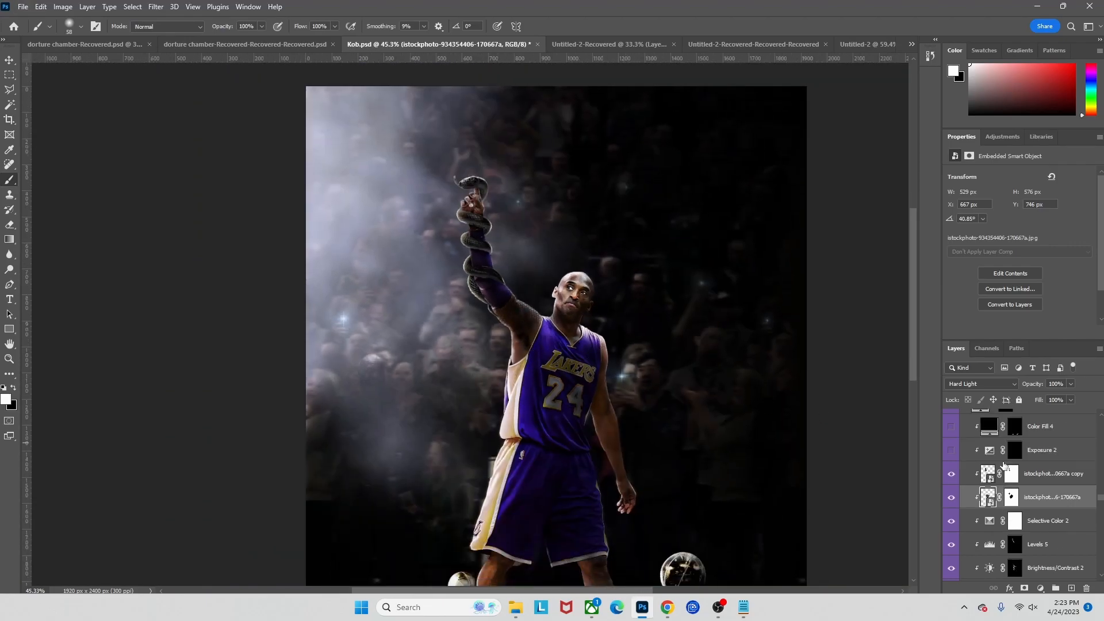
pyautogui.click(959, 524)
pyautogui.click(956, 522)
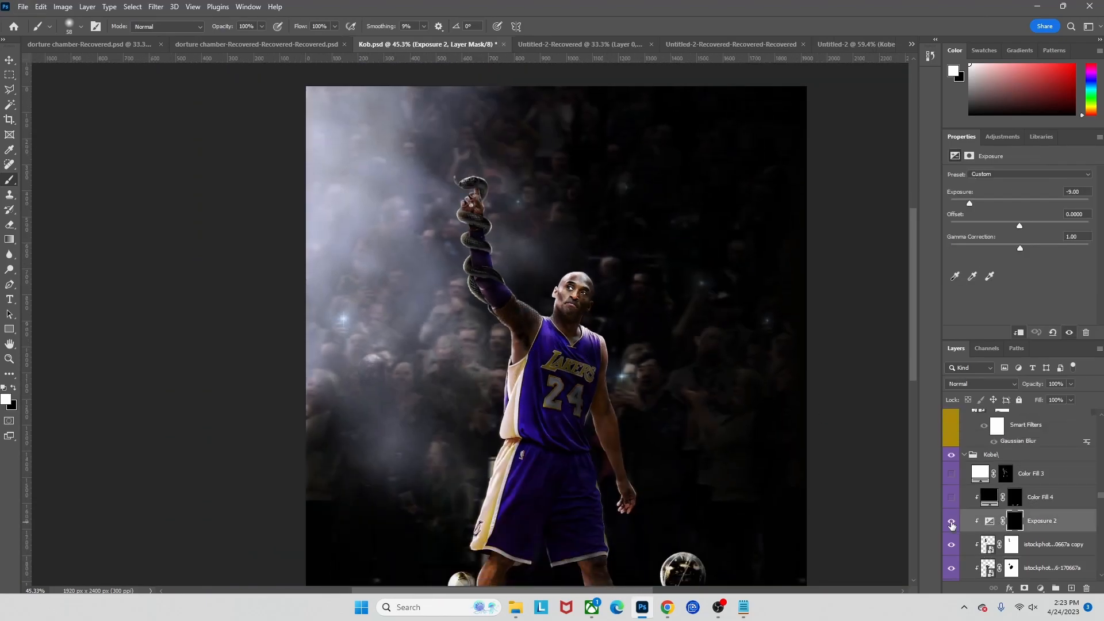
# - Compare the player's raised arm and neck with the Exposure 2 adjustment on and off, leaving it visible
pyautogui.scroll(5, 552, 306)
pyautogui.scroll(3, 551, 307)
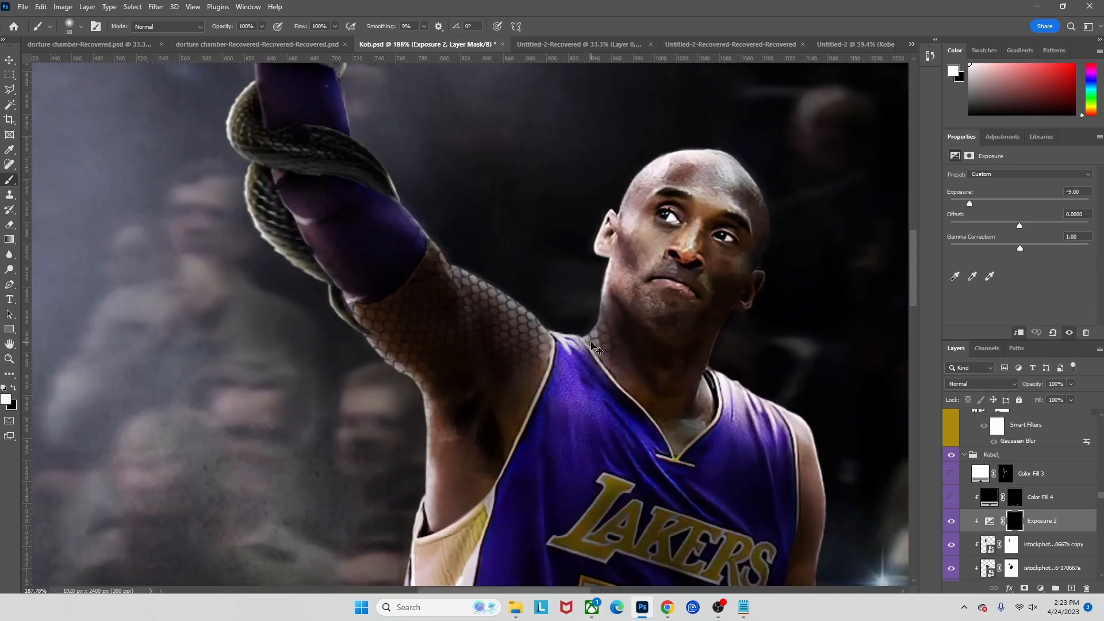
pyautogui.click(951, 517)
pyautogui.click(951, 517)
# - Show the Color Fill 4 and Color Fill 3 layers and point out the Solid Color fill option, leaving Color Fill 3 selected and visible
pyautogui.click(952, 475)
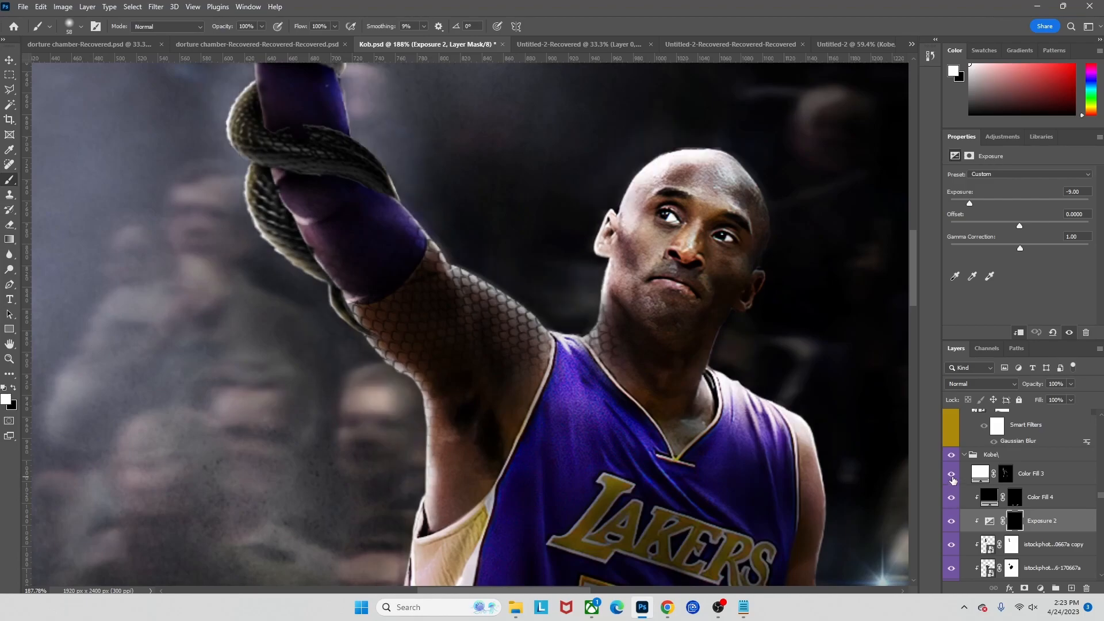
pyautogui.click(952, 477)
pyautogui.click(1012, 476)
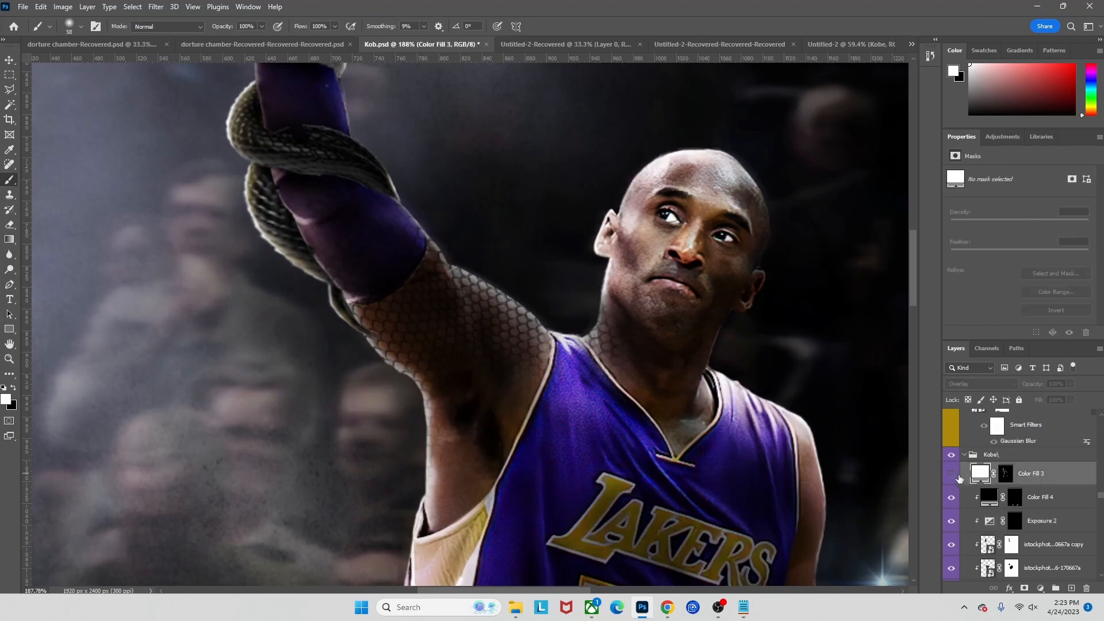
pyautogui.click(1040, 584)
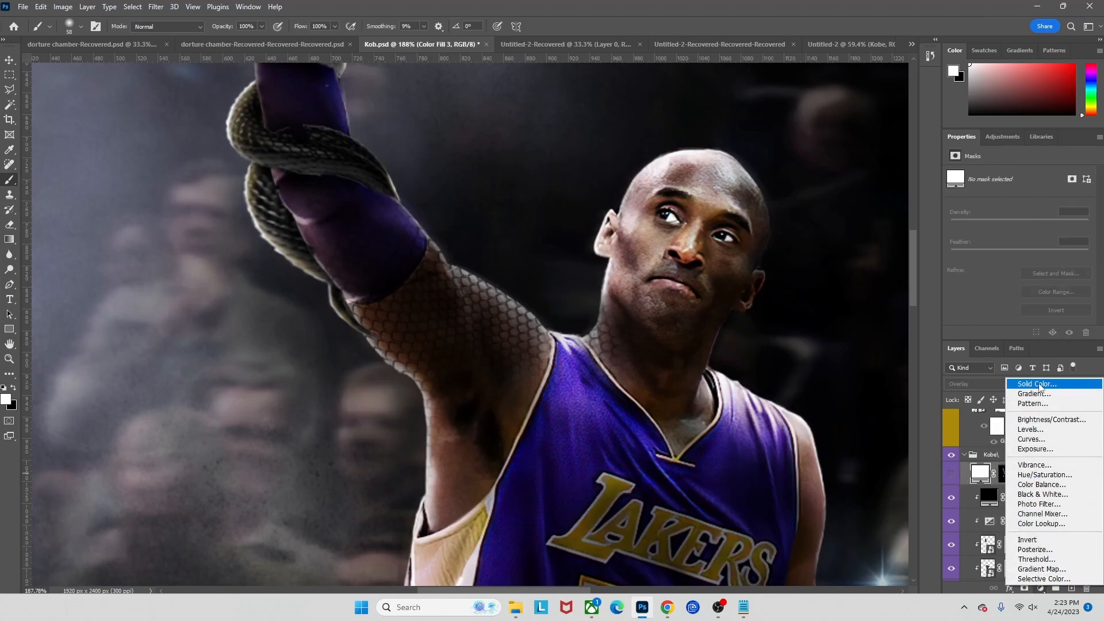
pyautogui.click(953, 480)
pyautogui.click(953, 476)
# - Select the Color Fill 3 mask, set the brush flow to 15%, and try a highlight stroke around the head and raised arm, undoing it
pyautogui.scroll(-2, 580, 367)
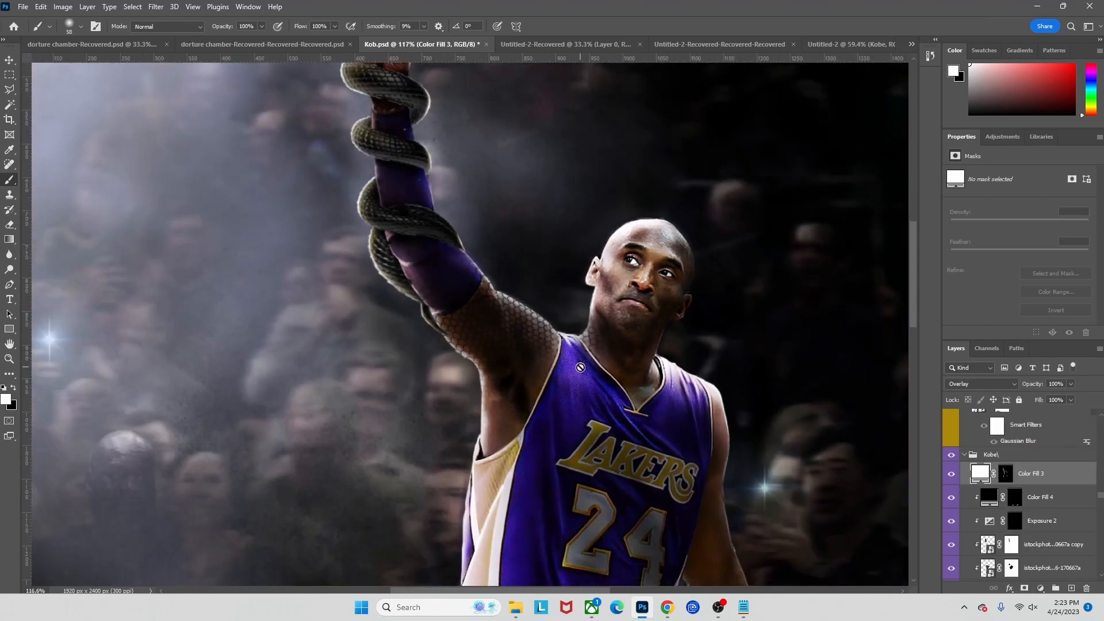
pyautogui.scroll(-3, 580, 367)
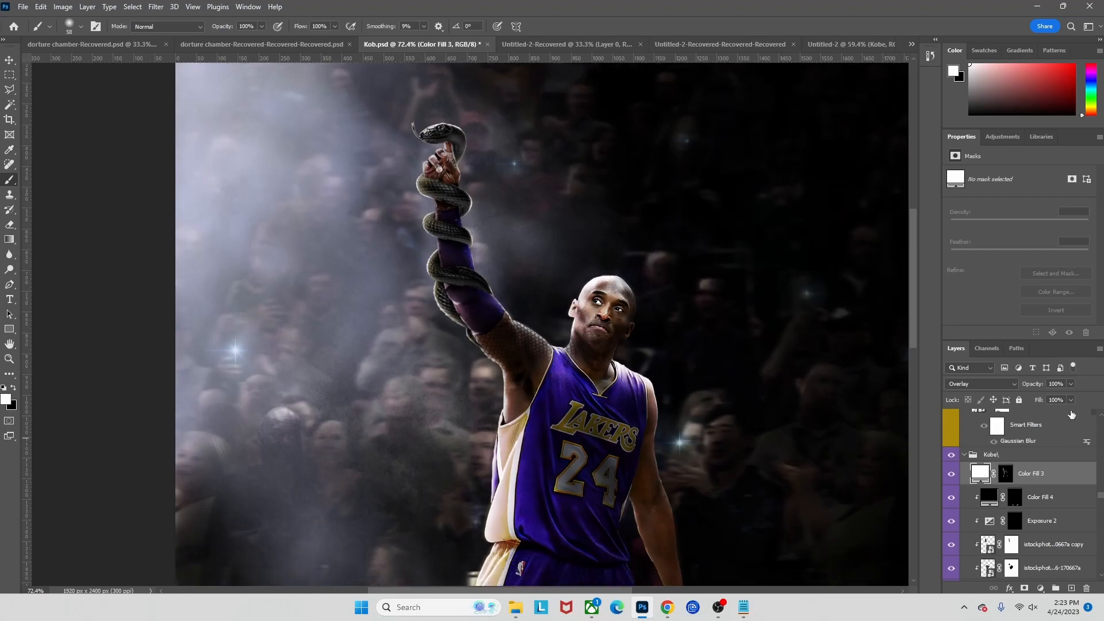
pyautogui.scroll(4, 561, 285)
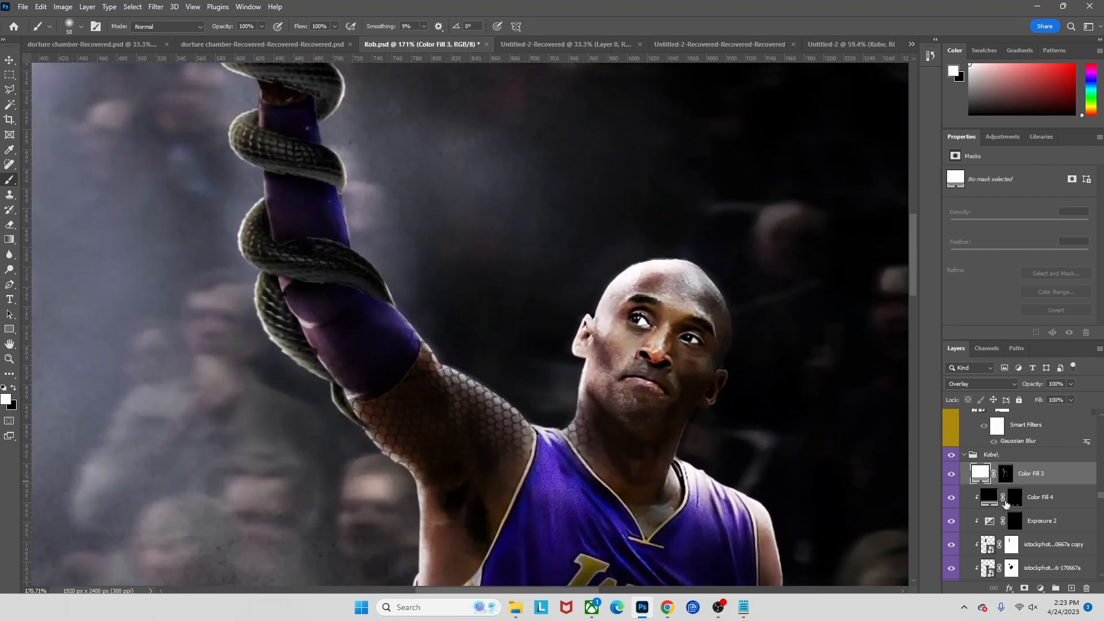
pyautogui.click(1006, 478)
pyautogui.rightClick(508, 210)
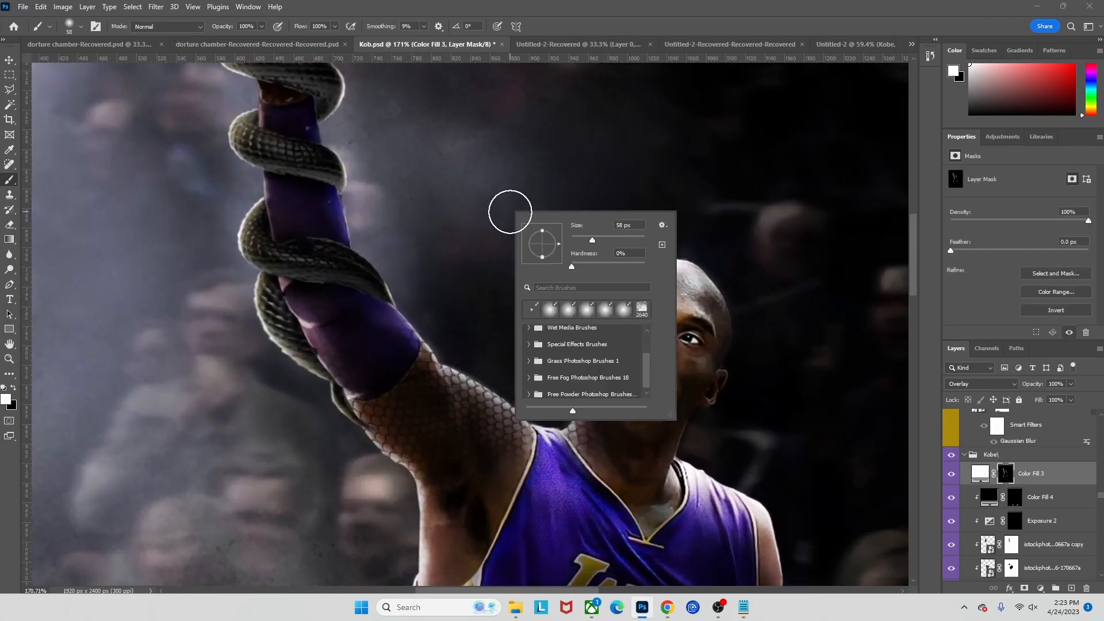
pyautogui.click(335, 26)
pyautogui.moveTo(338, 39); pyautogui.dragTo(296, 41)
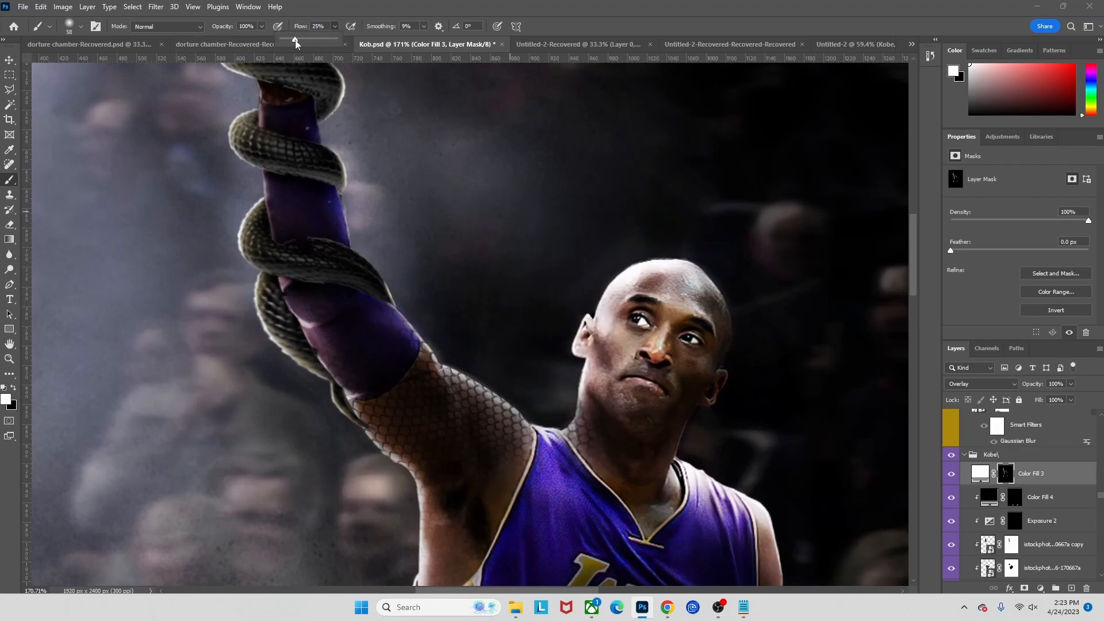
pyautogui.moveTo(652, 257)
pyautogui.mouseDown()
pyautogui.moveTo(622, 264)
pyautogui.moveTo(599, 287)
pyautogui.moveTo(554, 413)
pyautogui.moveTo(562, 402)
pyautogui.moveTo(535, 418)
pyautogui.moveTo(429, 353)
pyautogui.moveTo(461, 366)
pyautogui.moveTo(393, 289)
pyautogui.moveTo(355, 204)
pyautogui.mouseUp()
pyautogui.hotkey('ctrl', 'z')
# - Compare the poster with the Color Fill 3 highlights on and off, leaving them visible
pyautogui.scroll(-8, 488, 279)
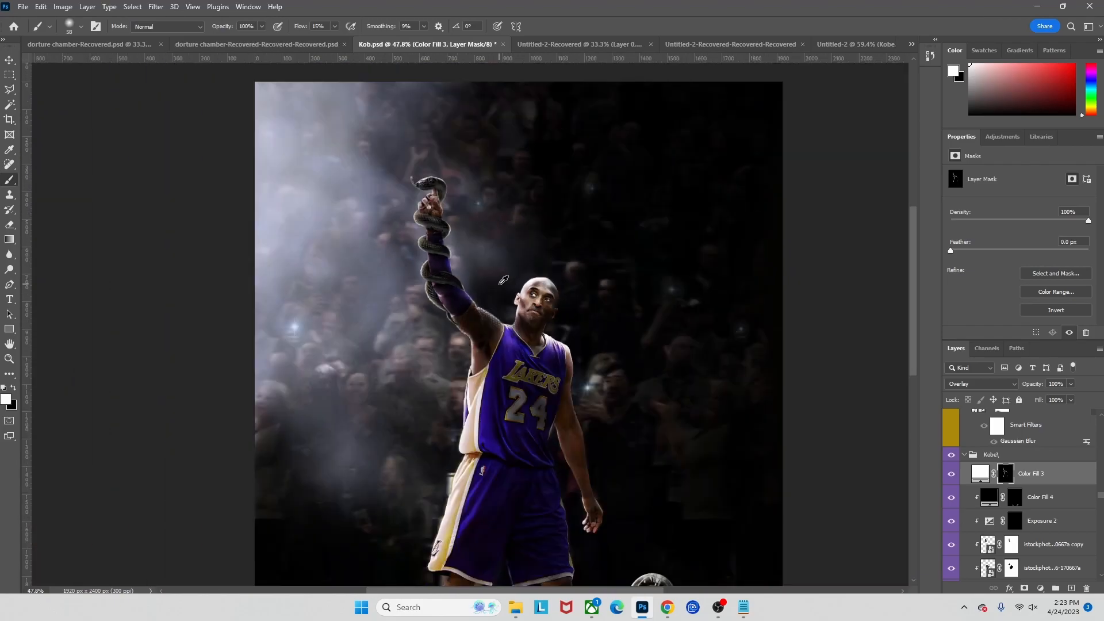
pyautogui.hscroll(-1, 516, 302)
pyautogui.click(953, 477)
pyautogui.click(953, 477)
pyautogui.click(952, 476)
pyautogui.click(953, 477)
# - Select and show the blurred championship trophy copy 4 layer, and show its clipped Exposure 4 and Exposure 3 adjustments
pyautogui.scroll(3, 995, 490)
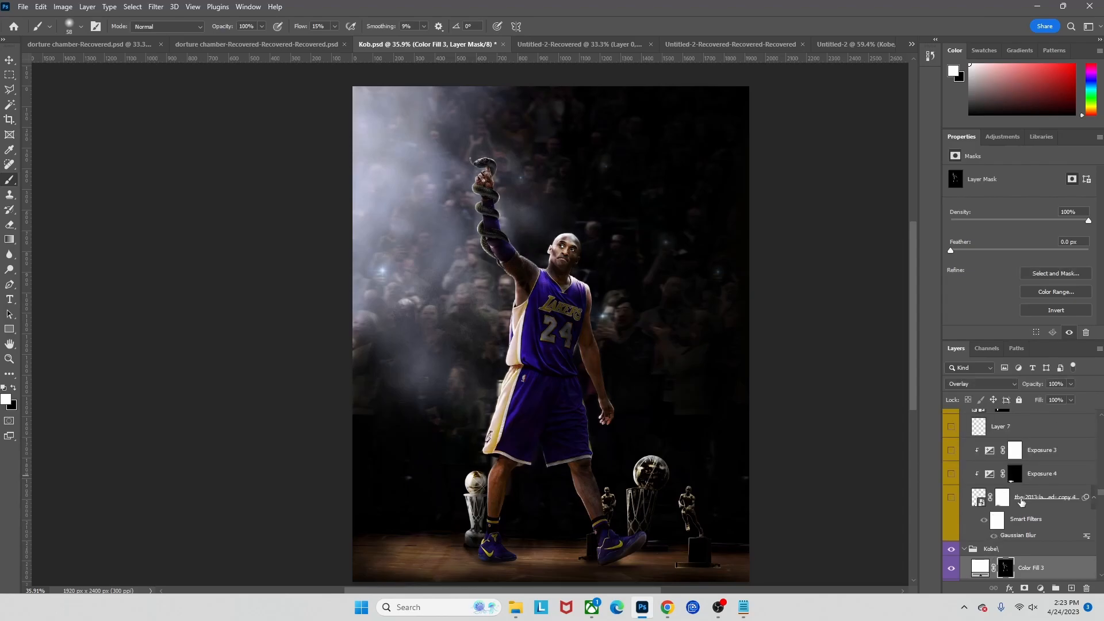
pyautogui.click(982, 499)
pyautogui.click(952, 498)
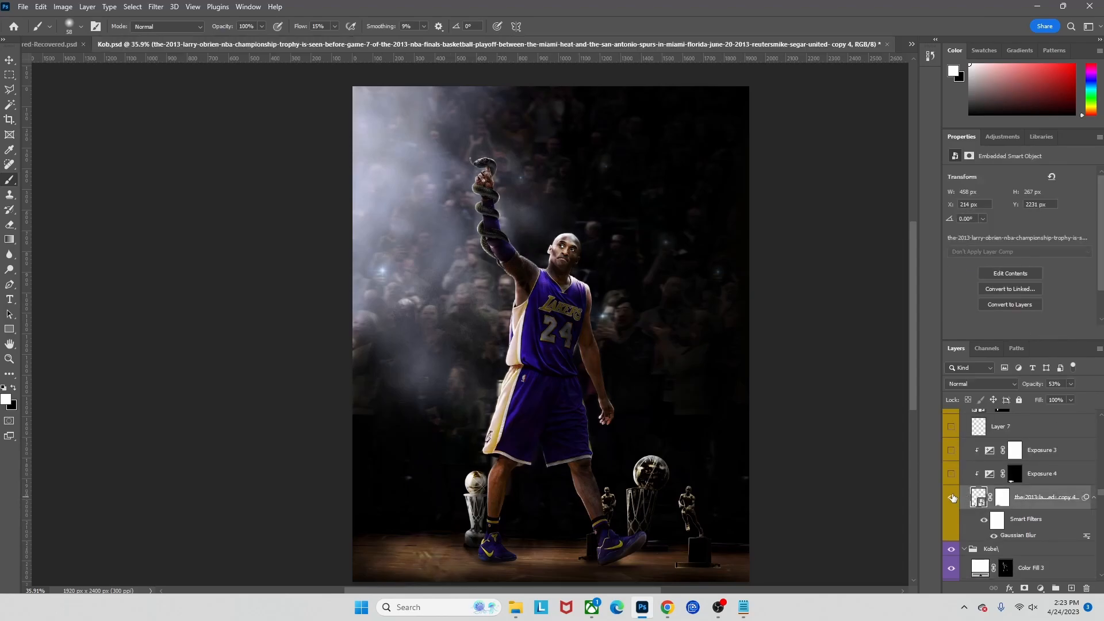
pyautogui.scroll(-2, 972, 477)
pyautogui.scroll(1, 994, 449)
pyautogui.click(951, 450)
pyautogui.click(951, 427)
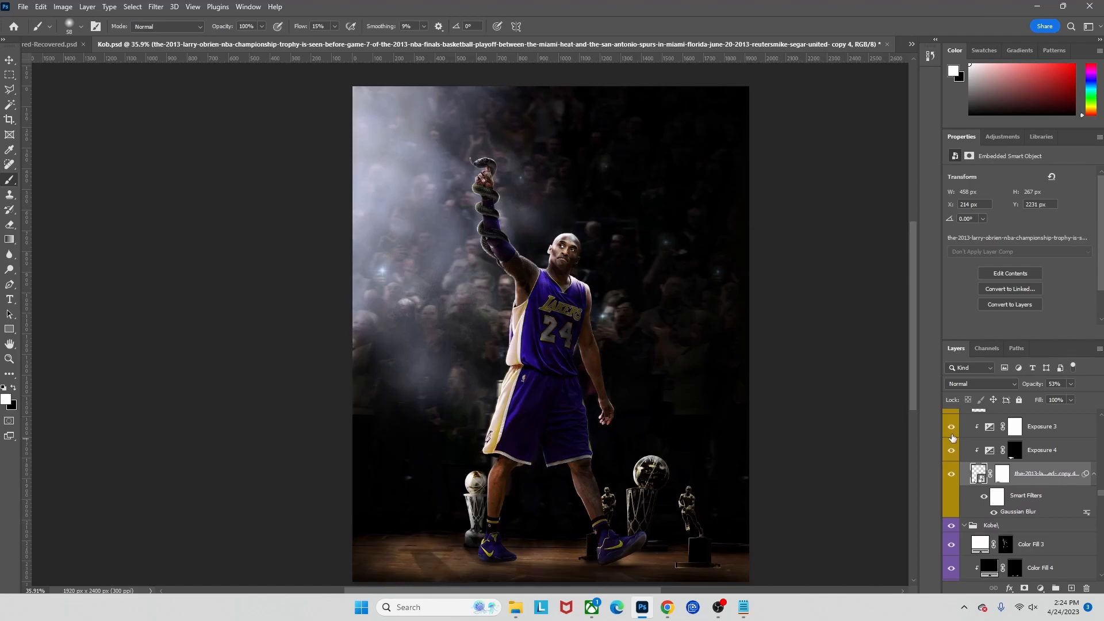
# - Show Layer 7, the trophy copy 5 layer and its adjustments from Gradient Map 2 up to Exposure 5 in the Finals trophy group
pyautogui.scroll(3, 958, 467)
pyautogui.click(952, 448)
pyautogui.scroll(1, 955, 460)
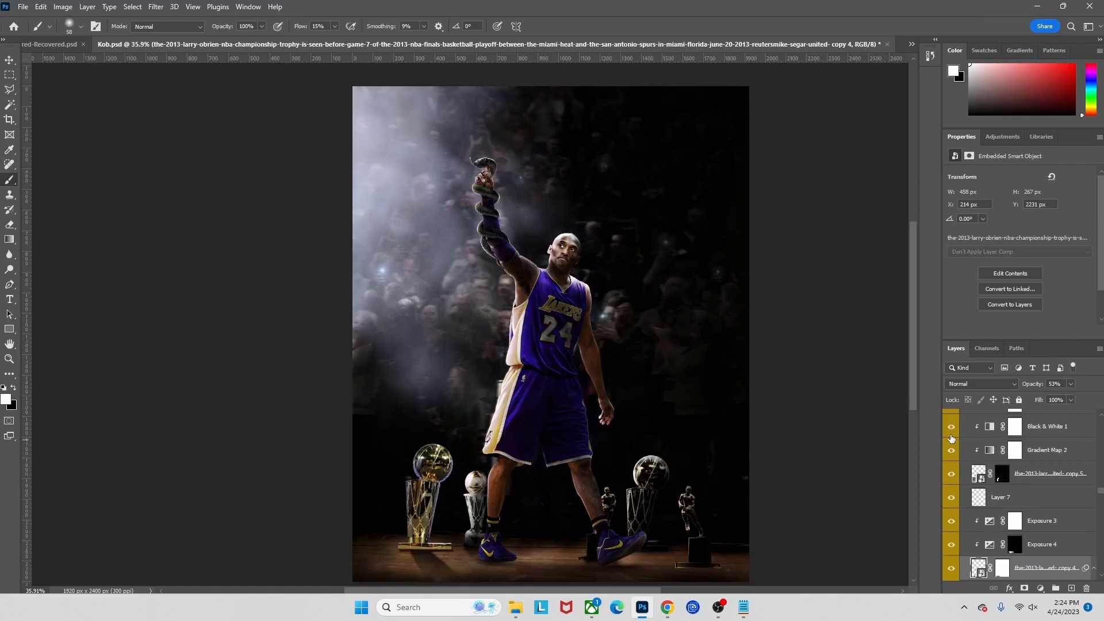
pyautogui.scroll(2, 953, 448)
pyautogui.scroll(3, 951, 442)
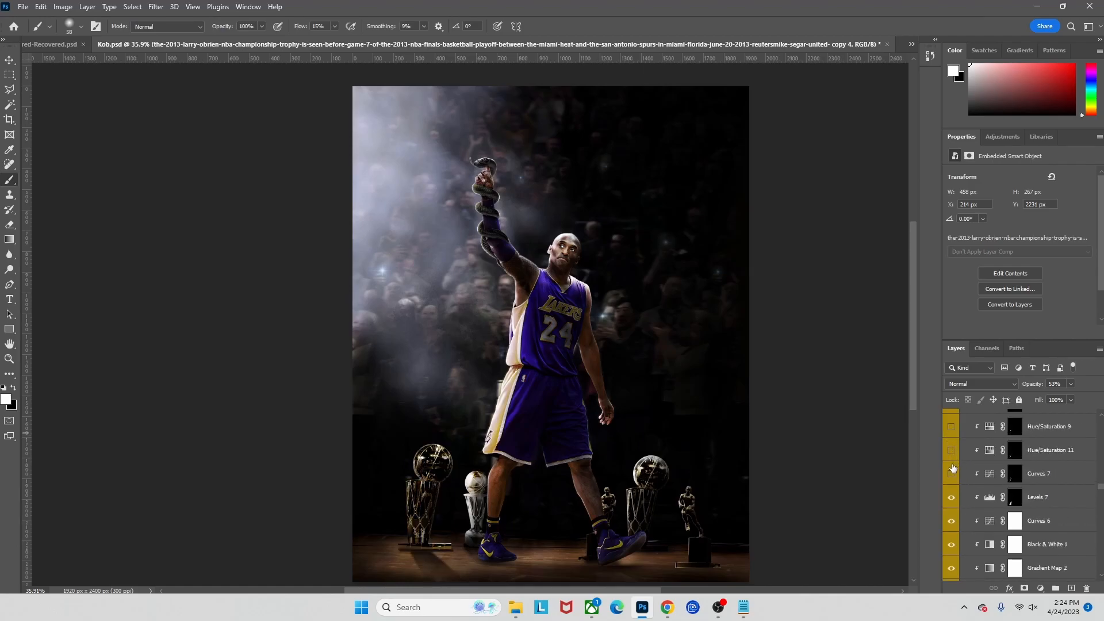
pyautogui.scroll(3, 952, 449)
pyautogui.scroll(3, 953, 448)
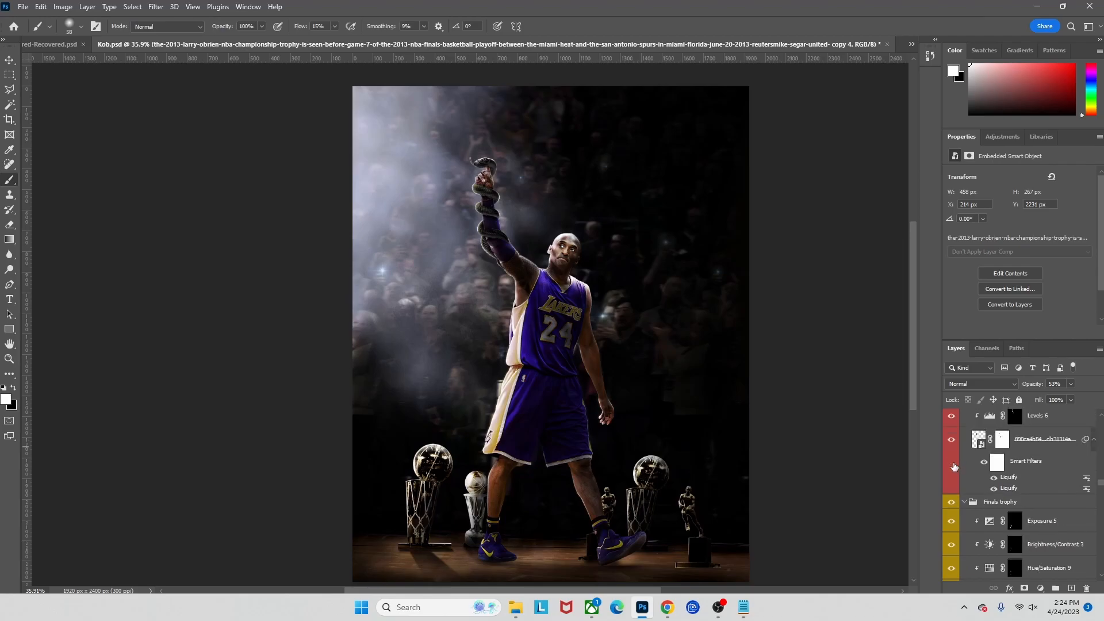
# - Show the front trophy's layers above the Snake group, from the blurred copy with Exposure 6 and Layer 8 through its adjustments up to Brightness/Contrast 3 copy 2
pyautogui.scroll(6, 952, 453)
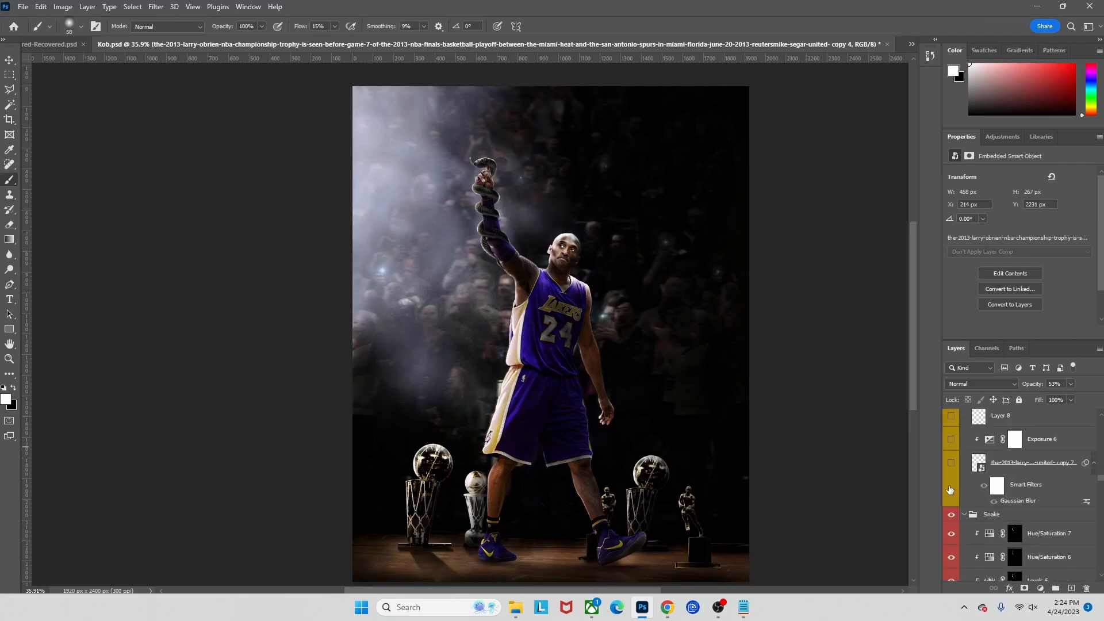
pyautogui.click(951, 466)
pyautogui.scroll(2, 952, 471)
pyautogui.click(953, 423)
pyautogui.scroll(4, 956, 443)
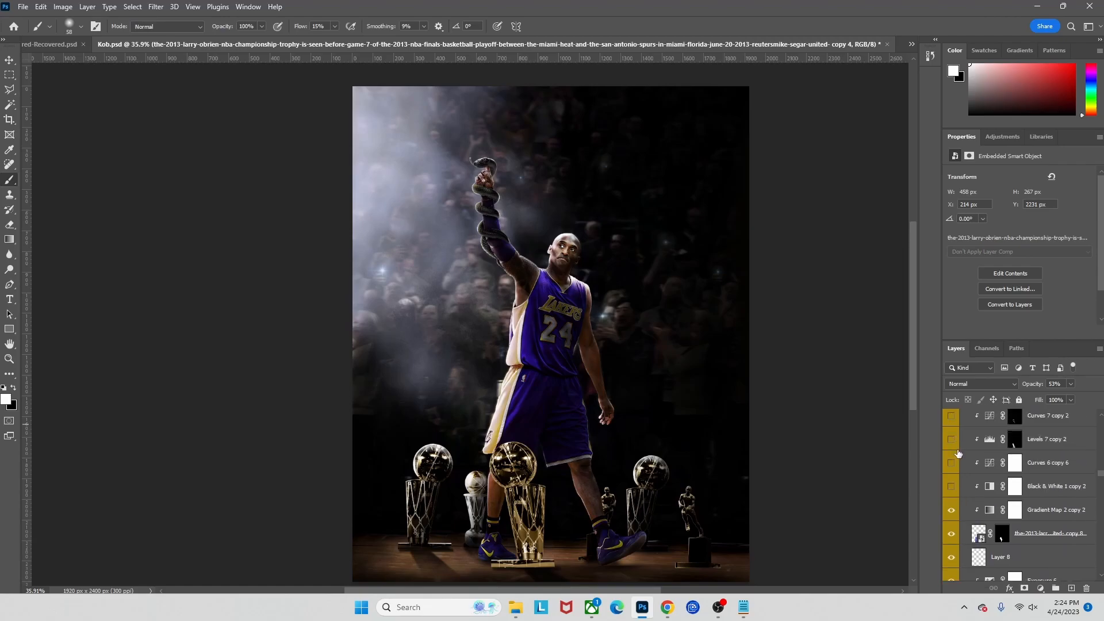
pyautogui.moveTo(951, 493); pyautogui.dragTo(952, 450)
pyautogui.scroll(3, 957, 479)
pyautogui.scroll(4, 954, 440)
# - Show Layer 9, the trophy copy at the poster's right edge and its adjustments from Gradient Map 2 copy 3 up to Exposure 5 copy 3
pyautogui.scroll(2, 952, 441)
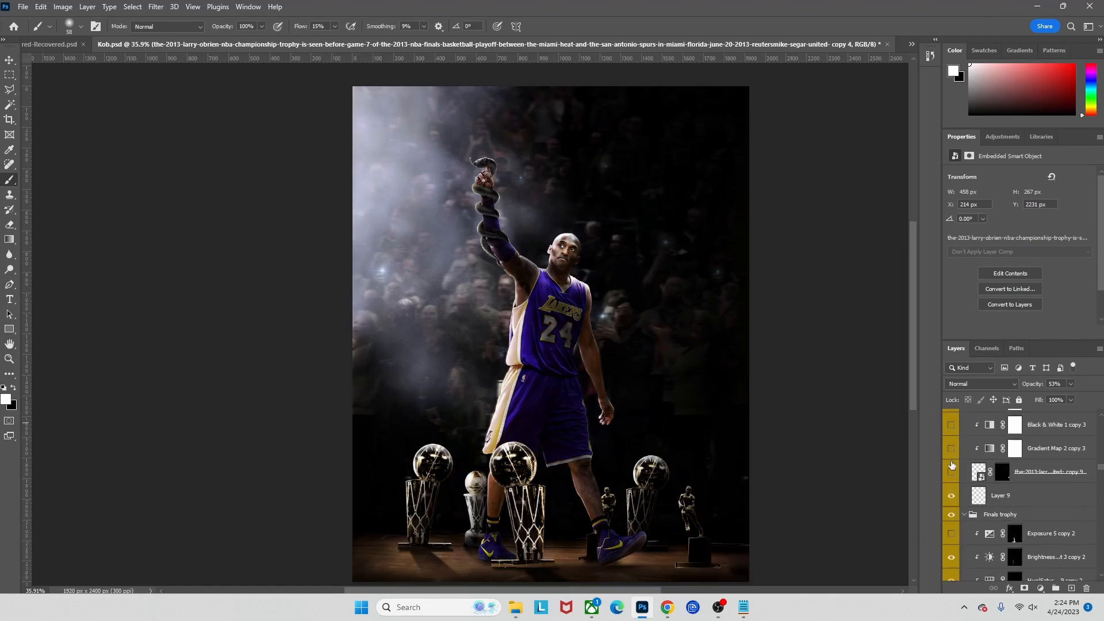
pyautogui.scroll(5, 952, 494)
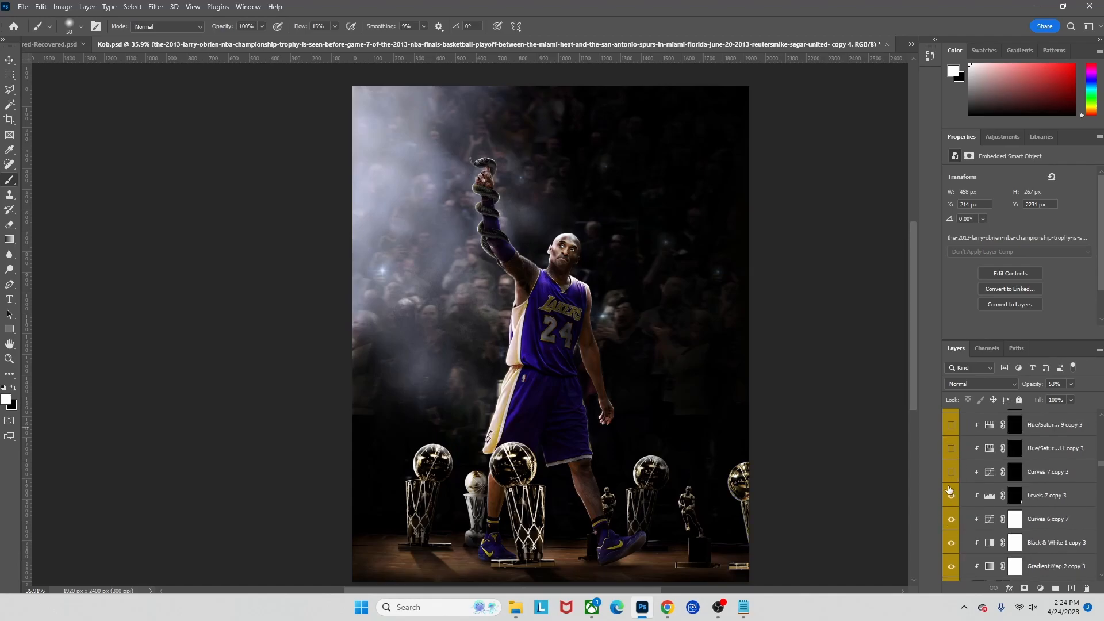
pyautogui.scroll(3, 952, 449)
pyautogui.scroll(2, 952, 461)
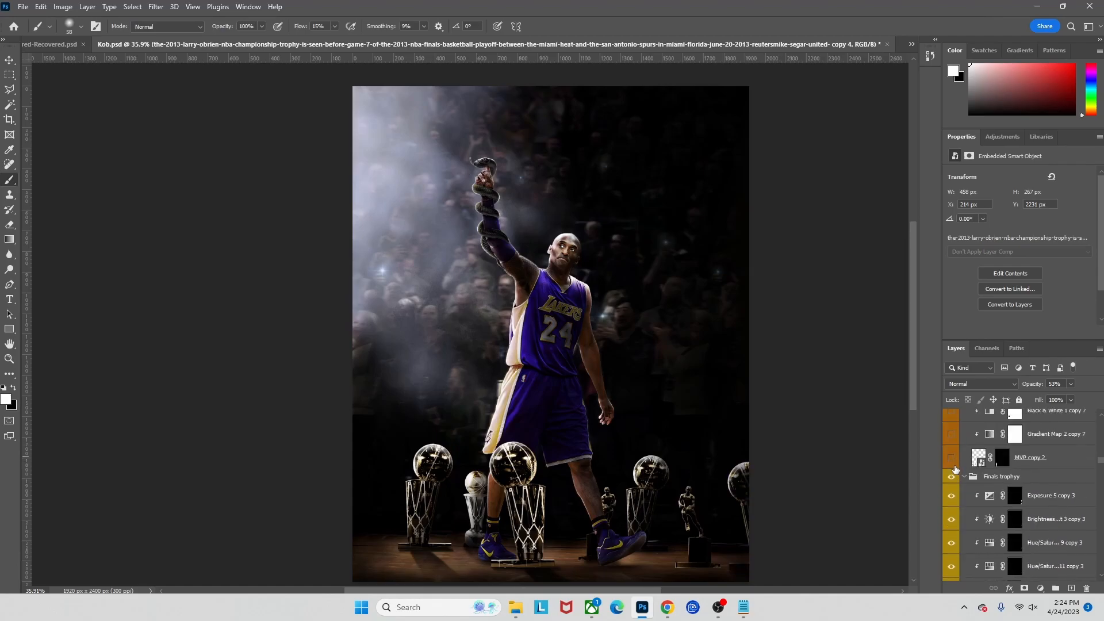
# - Show the MVP copy 2 trophy layer and its clipped adjustments from Gradient Map 2 copy 7 up to Exposure 5 copy 7
pyautogui.click(952, 460)
pyautogui.scroll(2, 954, 465)
pyautogui.moveTo(952, 467); pyautogui.dragTo(952, 412)
pyautogui.scroll(5, 948, 494)
# - Show the blurred foreground trophy copy 10 layer and its adjustments from Gradient Map 2 copy 4 up to Exposure 5 copy 4
pyautogui.scroll(4, 955, 466)
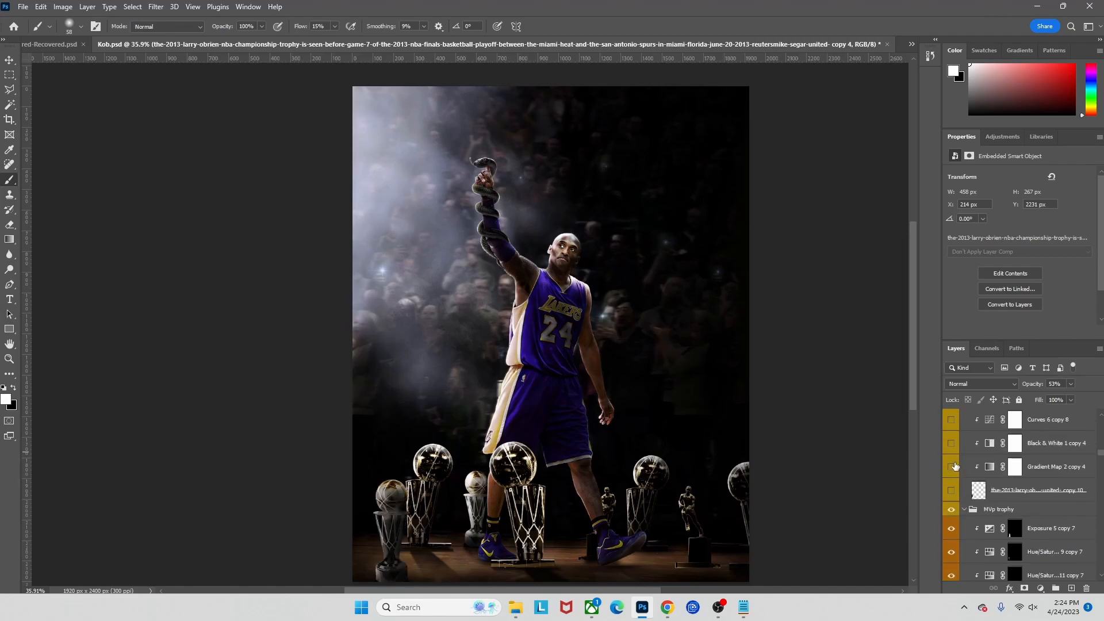
pyautogui.click(951, 491)
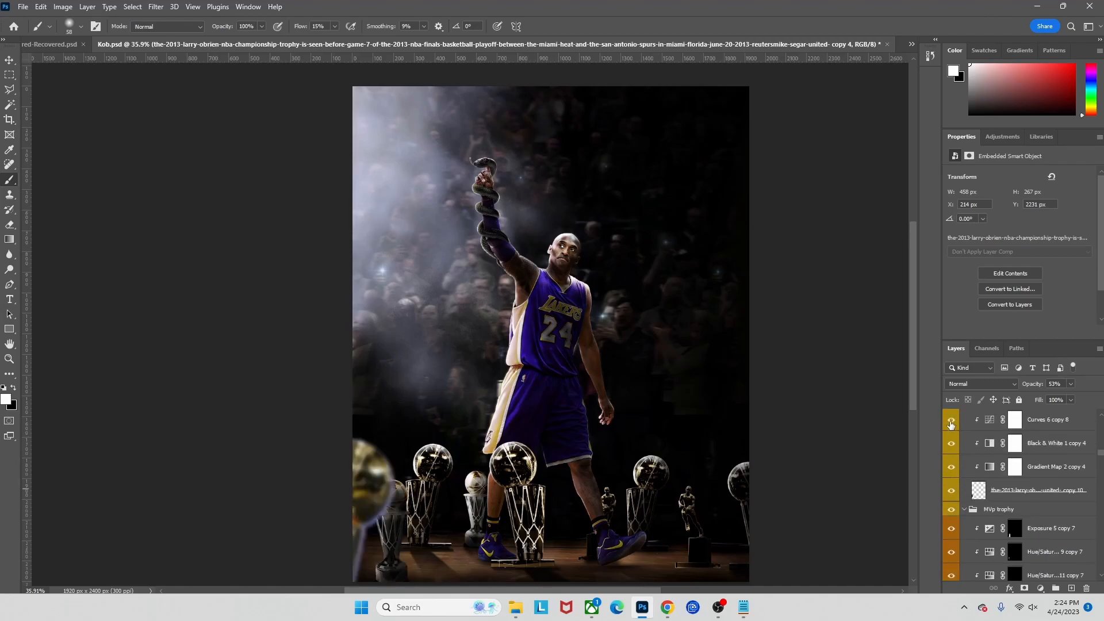
pyautogui.scroll(6, 964, 461)
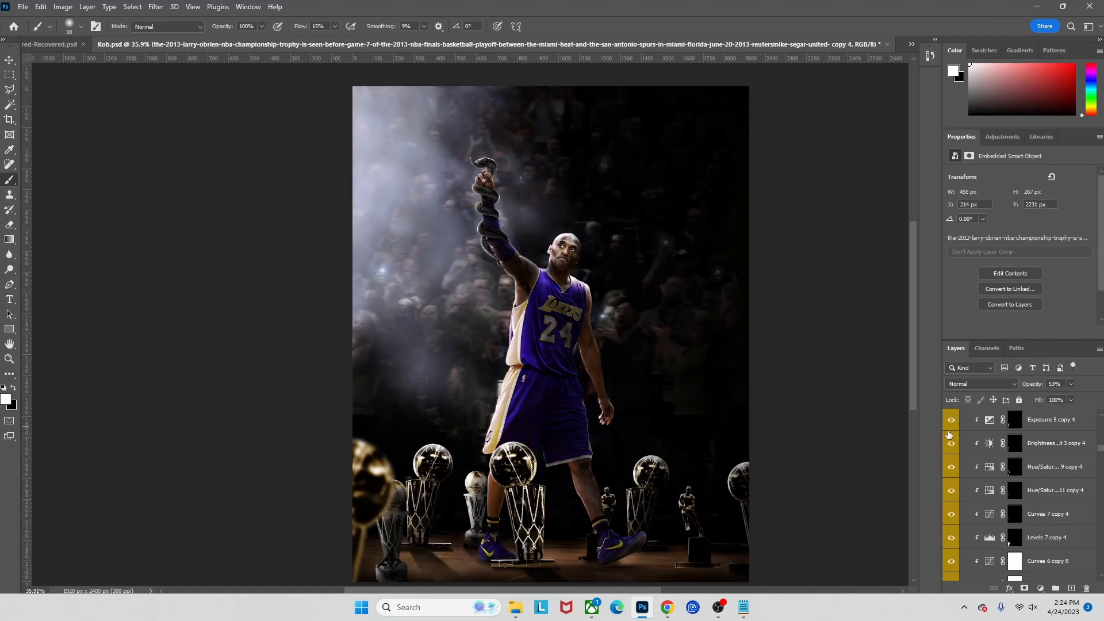
# - Show the MVP layer with Exposure 7, Layer 11, and the MVP copy trophy with its adjustments up to Exposure 5 copy 5
pyautogui.scroll(3, 952, 440)
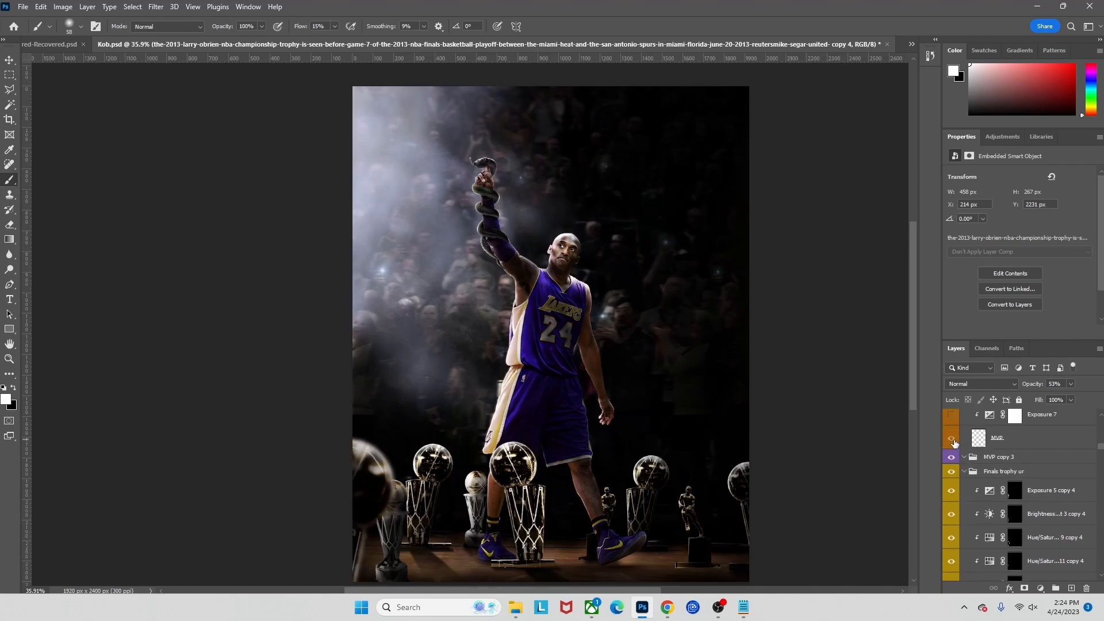
pyautogui.scroll(2, 955, 451)
pyautogui.scroll(3, 955, 442)
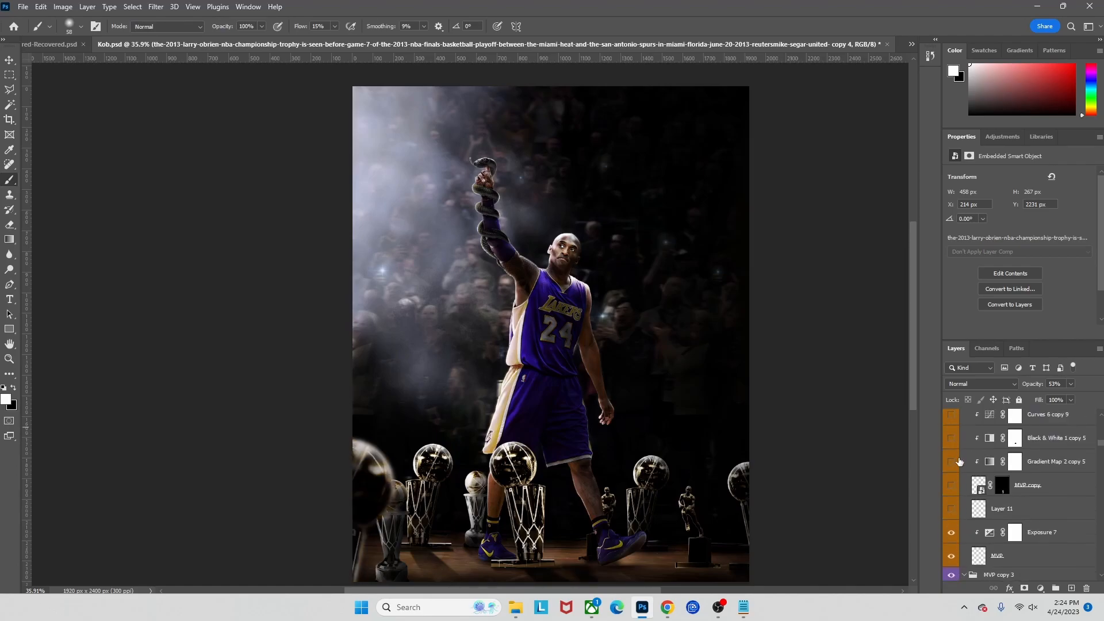
pyautogui.click(951, 507)
pyautogui.scroll(8, 954, 494)
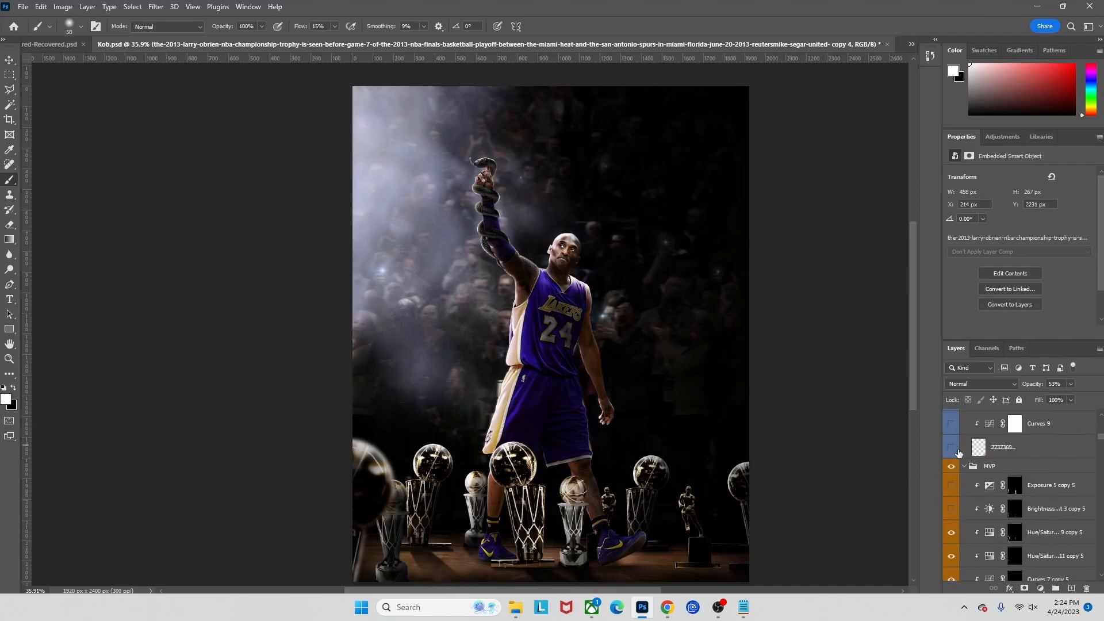
# - Show the foreground basketball layer in the Bball group with its Curves 9, Levels 10 and Hue/Saturation 12 adjustments
pyautogui.click(951, 448)
pyautogui.scroll(3, 952, 483)
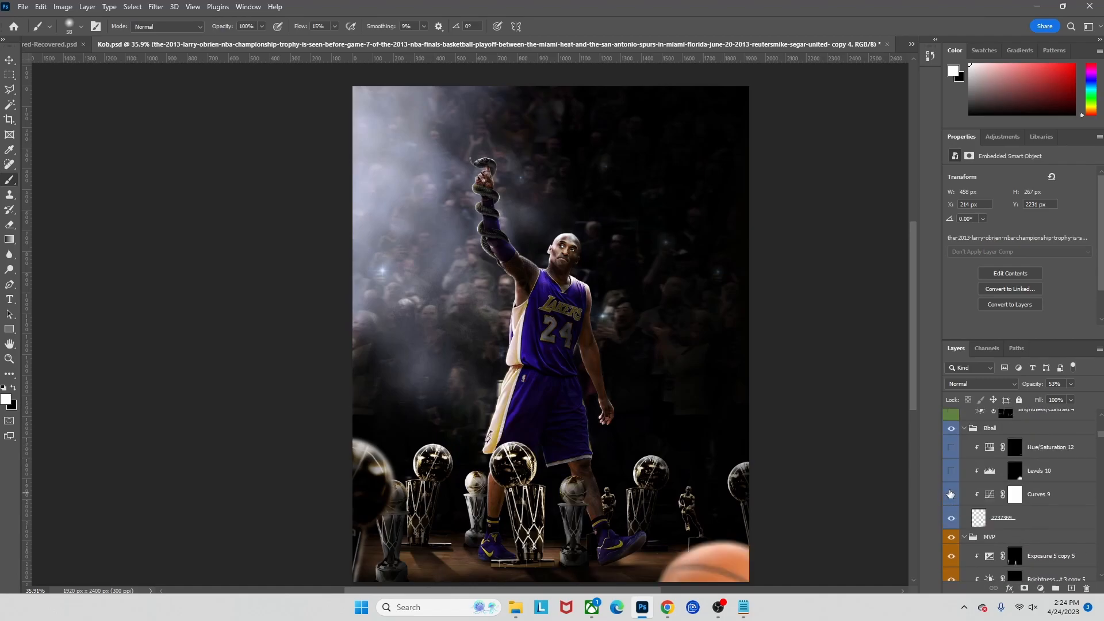
pyautogui.scroll(2, 952, 462)
# - Show the Brightness/Contrast 4 adjustment, open its settings and compare the poster with it on and off, leaving it visible
pyautogui.click(952, 457)
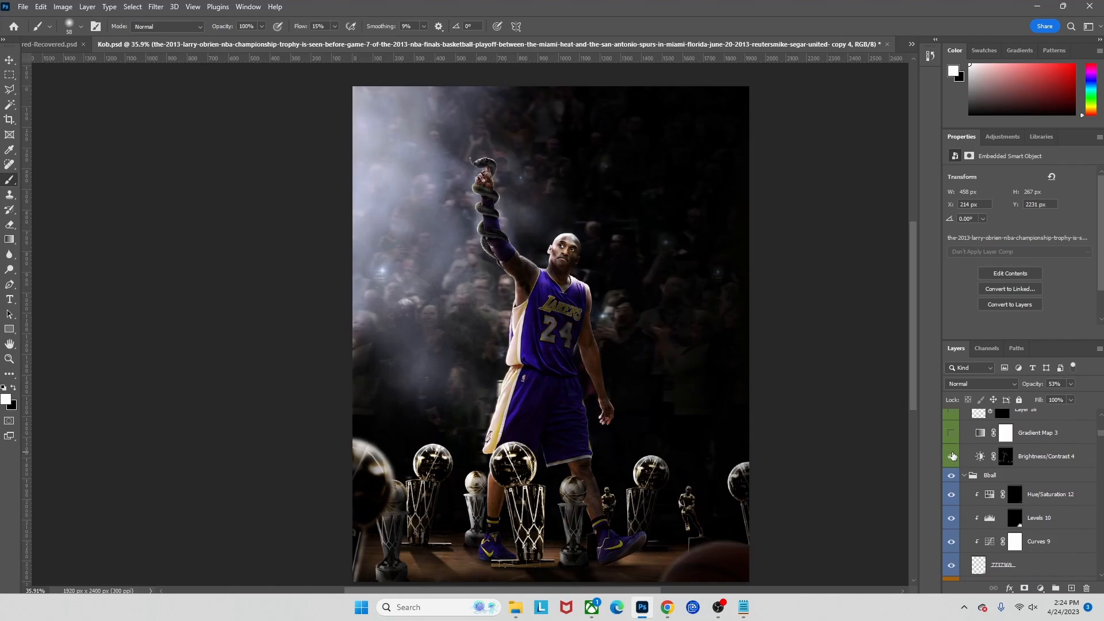
pyautogui.click(1010, 456)
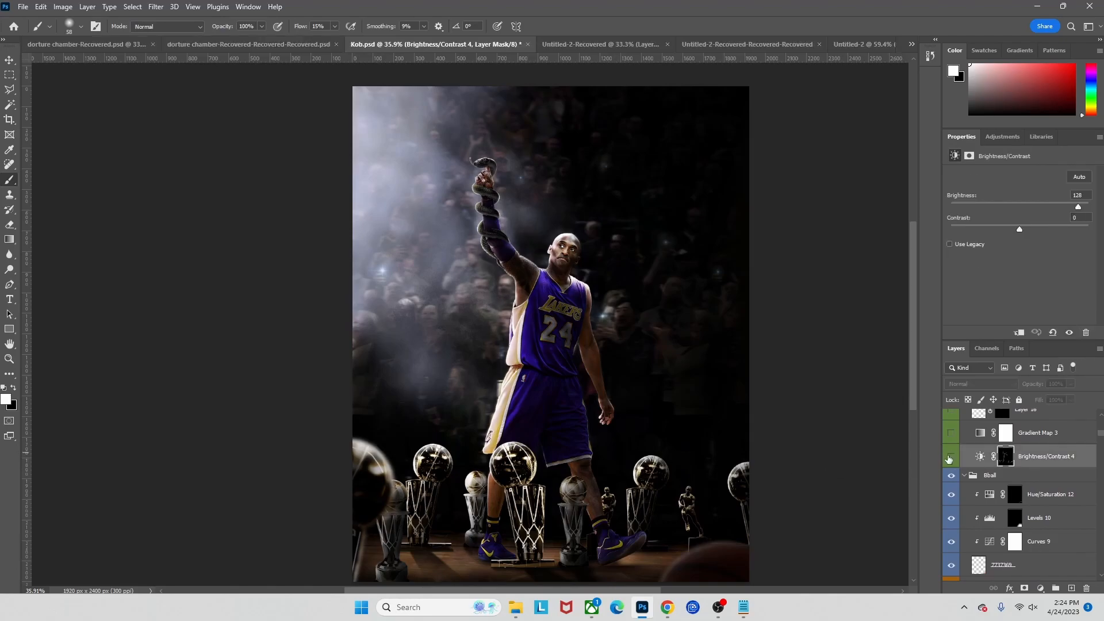
pyautogui.click(951, 458)
pyautogui.click(951, 457)
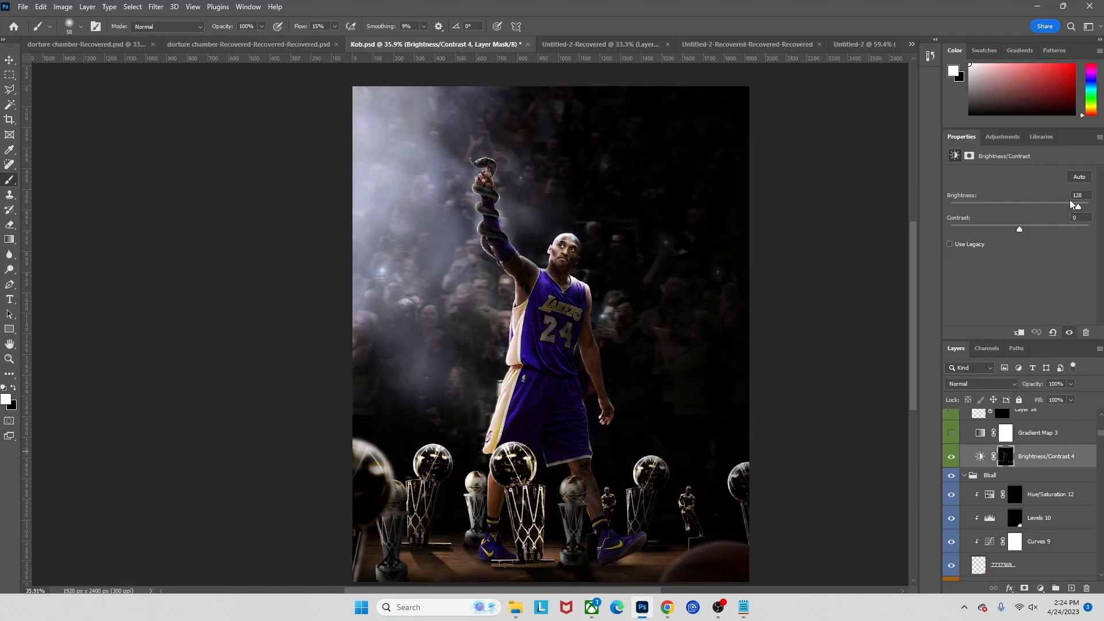
# - Try a brush stroke along the player on the Brightness/Contrast 4 mask, undo it, and compare the poster with the adjustment on and off
pyautogui.moveTo(488, 318); pyautogui.dragTo(674, 358)
pyautogui.click(950, 457)
pyautogui.click(951, 457)
pyautogui.moveTo(528, 227)
pyautogui.mouseDown()
pyautogui.moveTo(554, 229)
pyautogui.moveTo(543, 227)
pyautogui.moveTo(531, 297)
pyautogui.moveTo(535, 397)
pyautogui.mouseUp()
pyautogui.hotkey('ctrl', 'z')
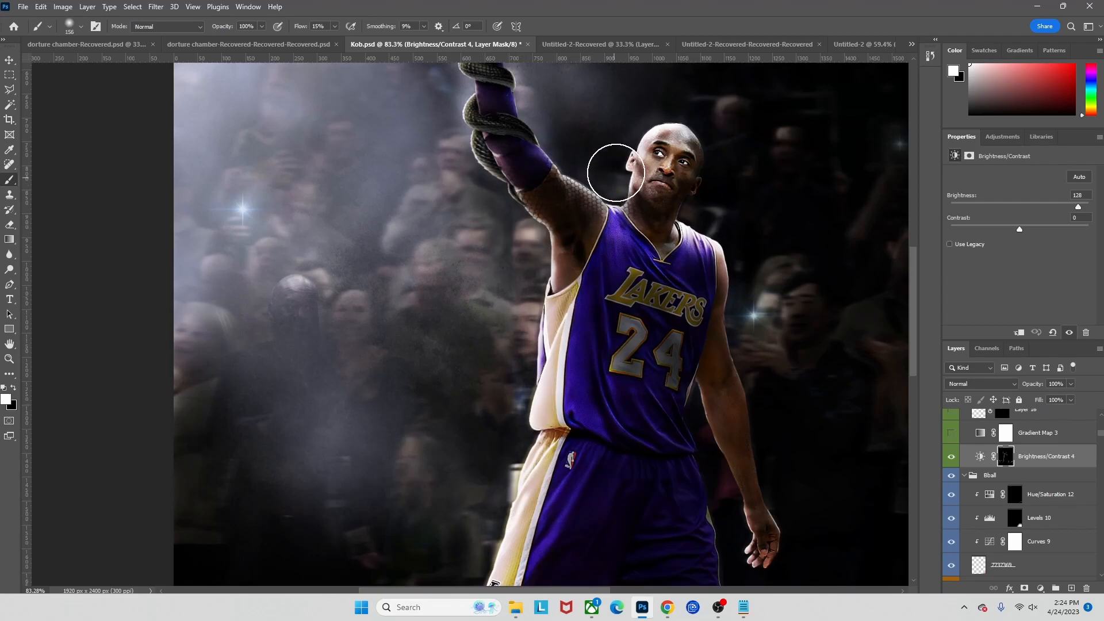
pyautogui.scroll(-5, 577, 268)
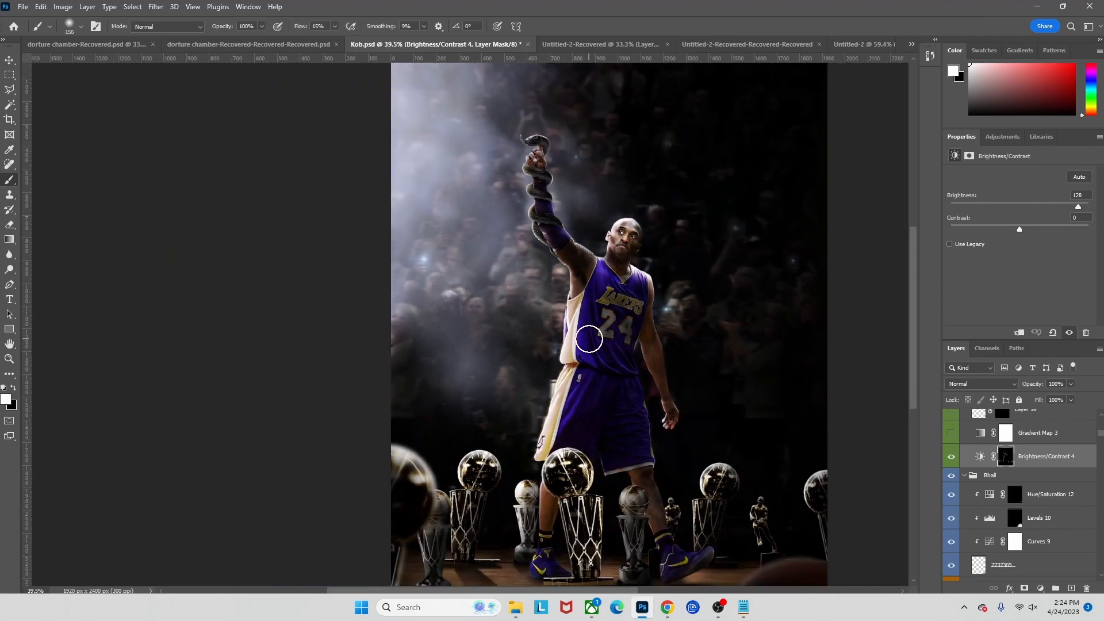
pyautogui.hscroll(1, 589, 339)
pyautogui.click(950, 456)
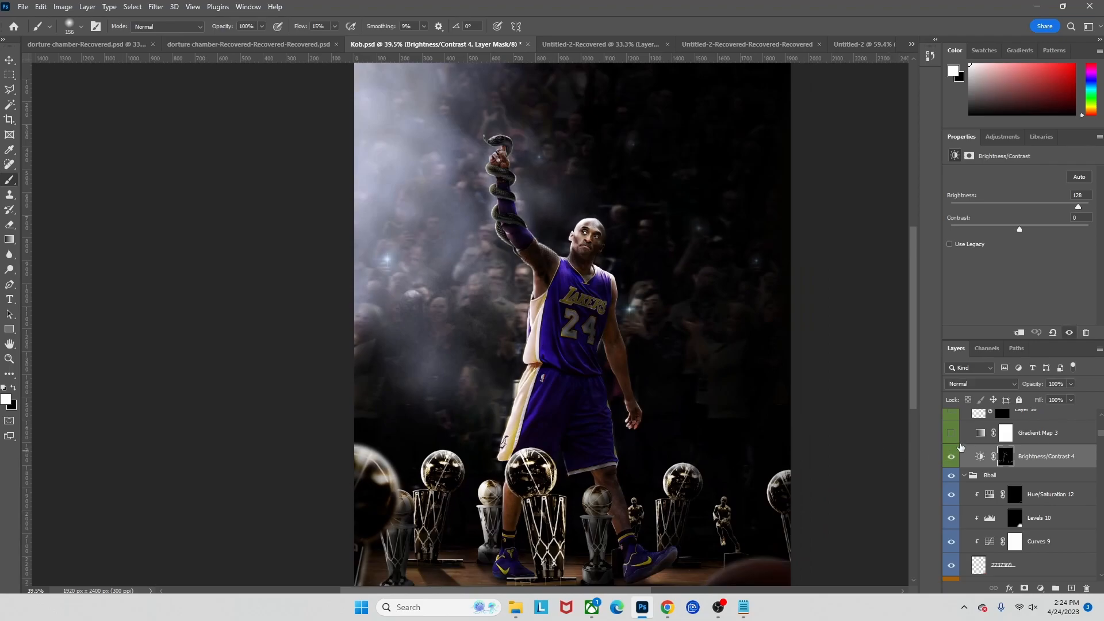
# - Select the Gradient Map 3 adjustment and make it visible
pyautogui.click(1027, 432)
pyautogui.click(950, 433)
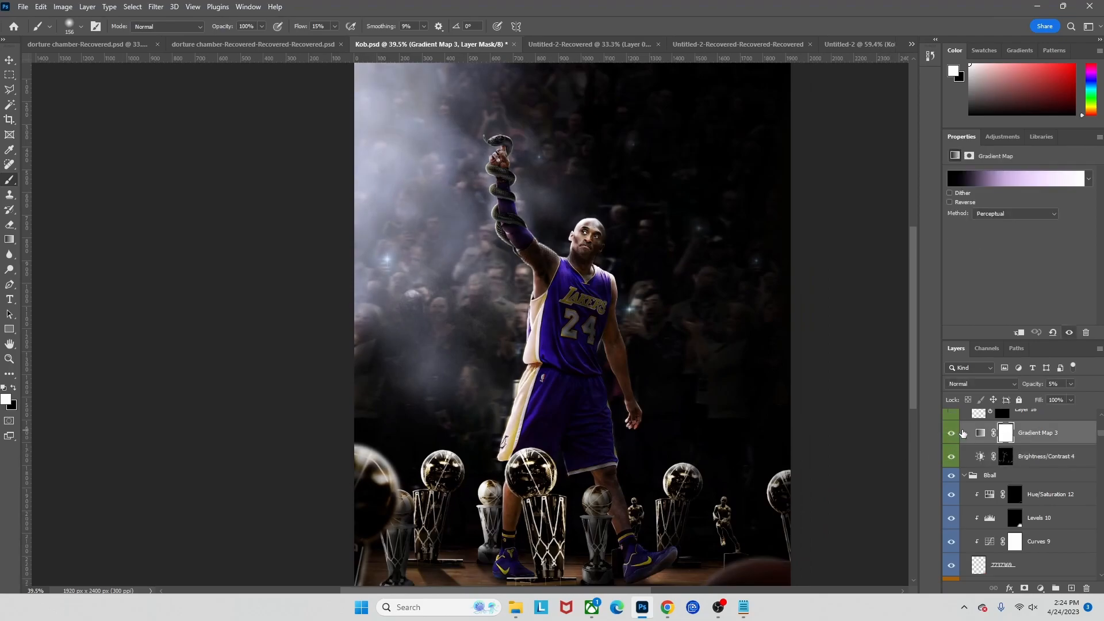
# - Examine the gradient used by Gradient Map 3 and compare the poster with the adjustment on and off
pyautogui.click(989, 182)
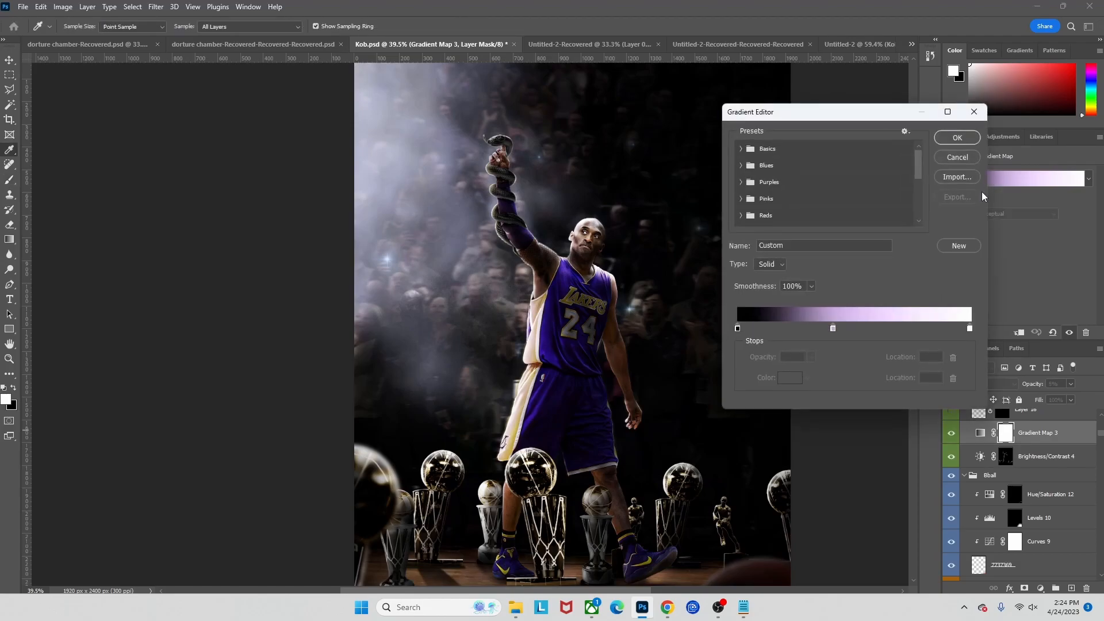
pyautogui.click(957, 138)
pyautogui.click(951, 435)
pyautogui.click(950, 435)
pyautogui.click(950, 435)
pyautogui.click(950, 435)
pyautogui.click(989, 178)
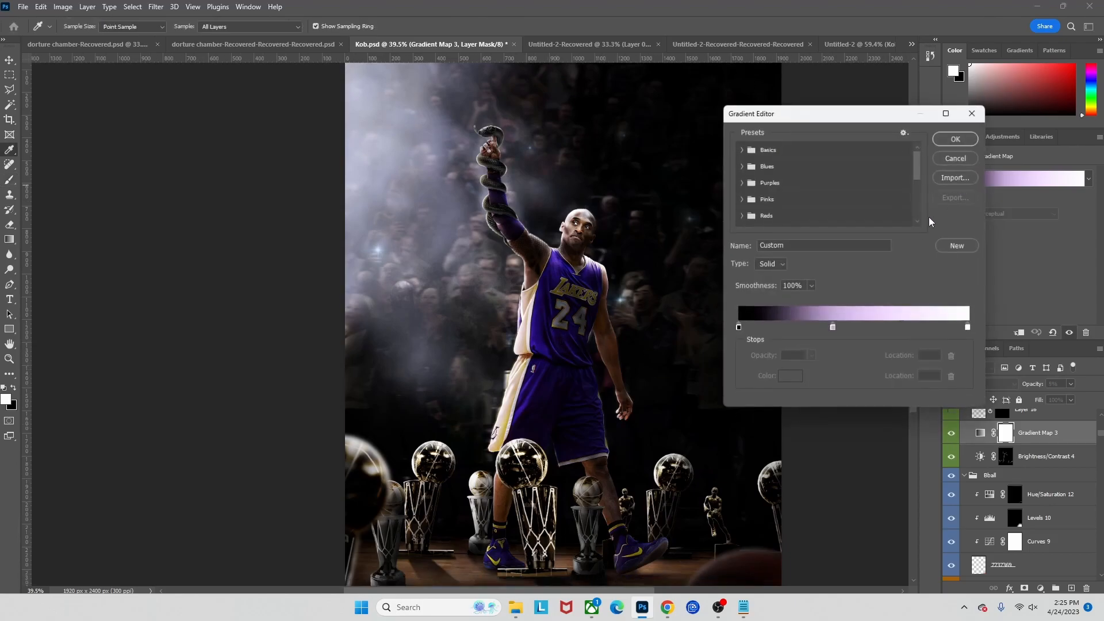
pyautogui.click(957, 137)
pyautogui.click(952, 437)
pyautogui.scroll(2, 1000, 455)
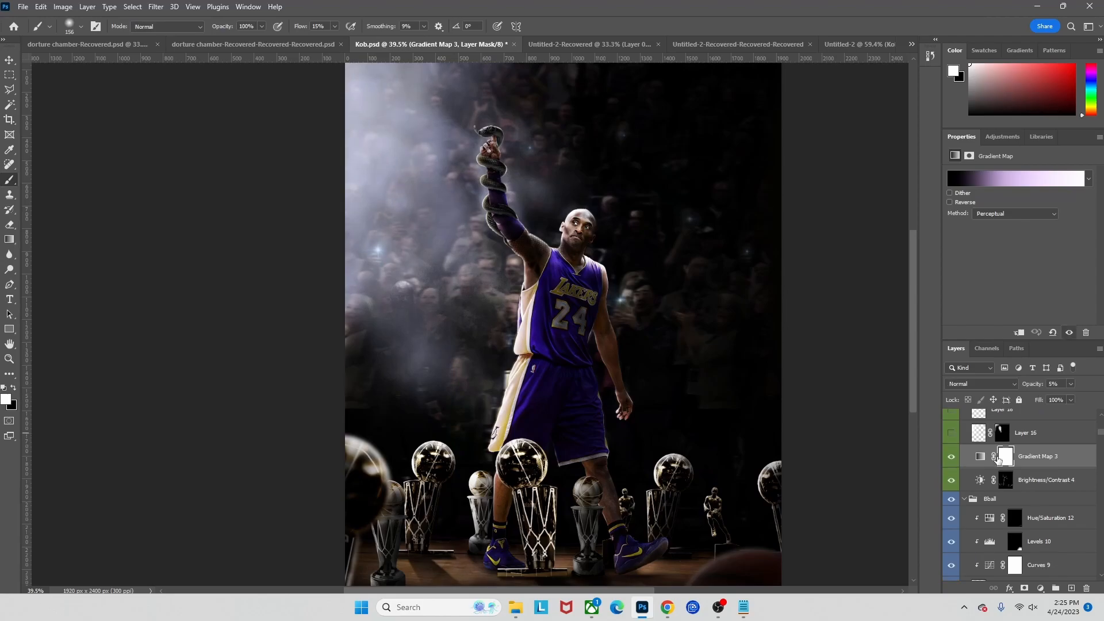
# - Show Layer 16, compare the poster with it on and off, and select its mask to inspect the glow around the raised arm
pyautogui.click(1020, 463)
pyautogui.click(951, 457)
pyautogui.click(951, 456)
pyautogui.click(951, 457)
pyautogui.click(951, 457)
pyautogui.click(951, 457)
pyautogui.click(1003, 456)
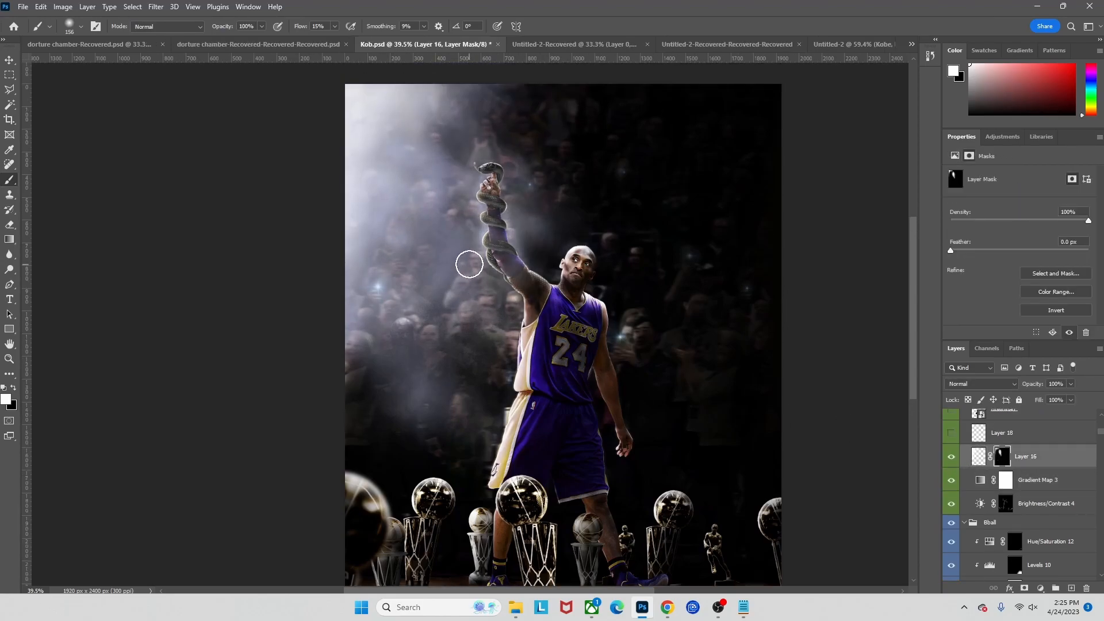
pyautogui.scroll(3, 468, 261)
pyautogui.scroll(-3, 453, 224)
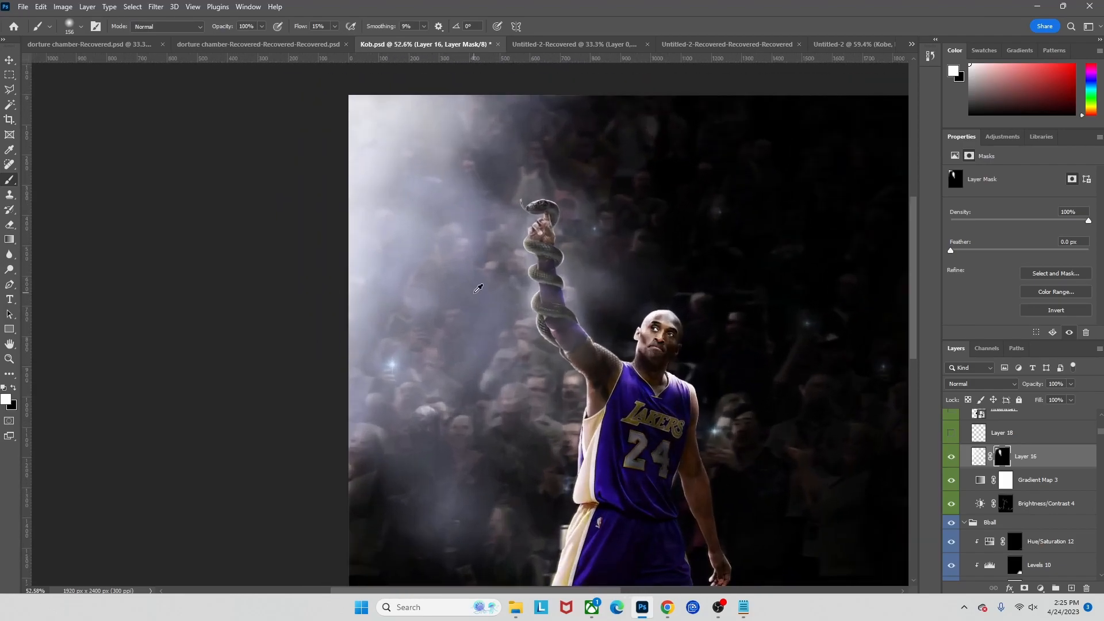
pyautogui.scroll(3, 462, 225)
pyautogui.moveTo(474, 197)
pyautogui.mouseDown()
pyautogui.moveTo(493, 210)
pyautogui.moveTo(488, 198)
pyautogui.mouseUp()
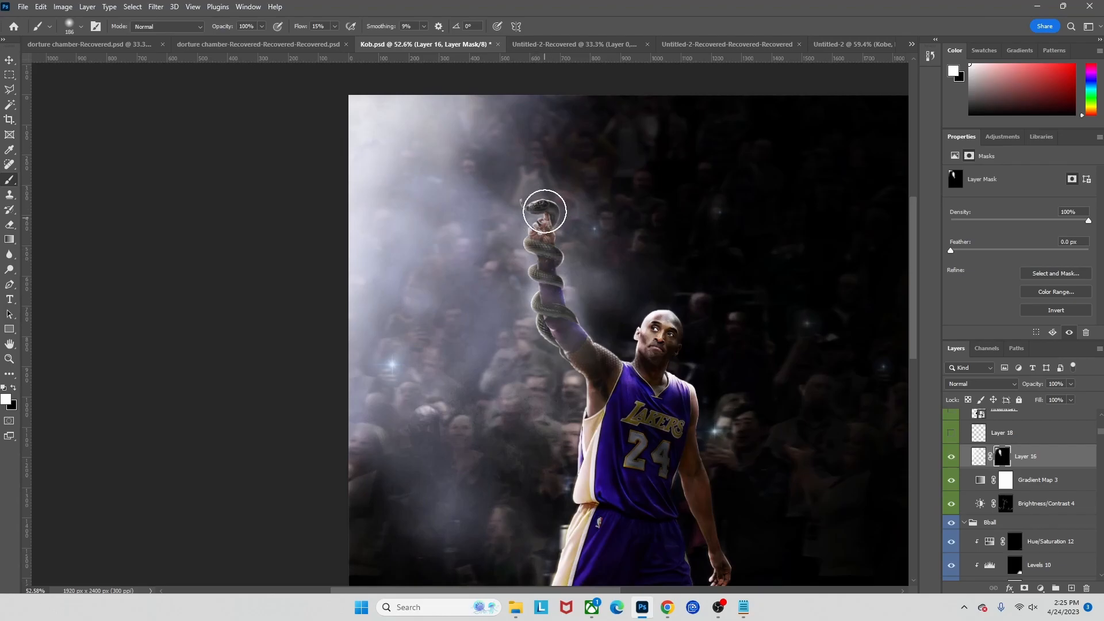
pyautogui.scroll(-3, 517, 311)
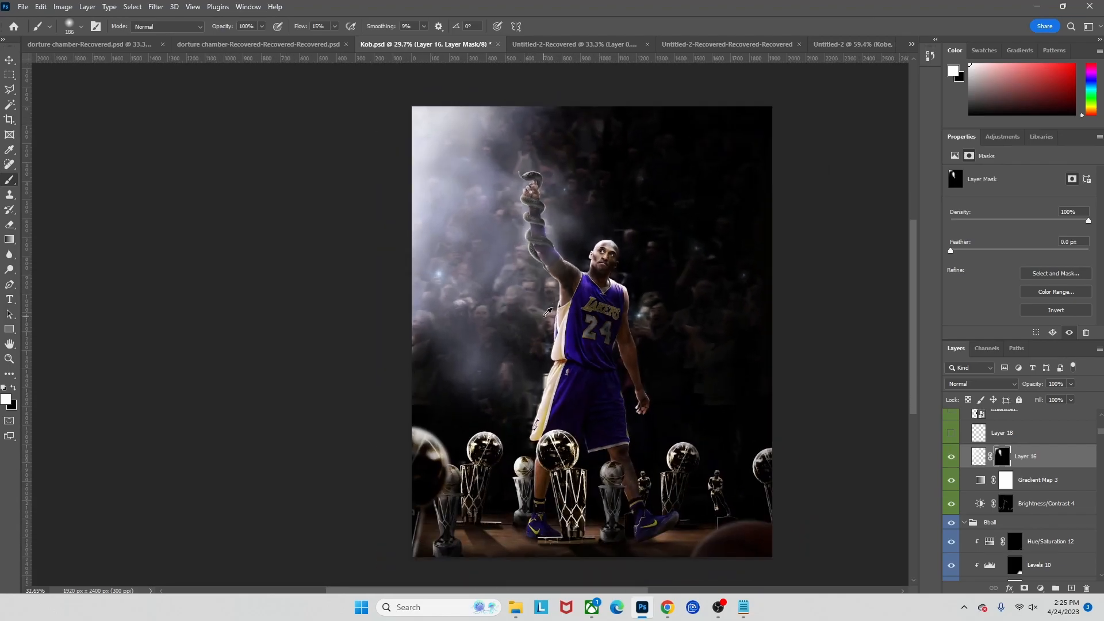
pyautogui.scroll(1, 550, 322)
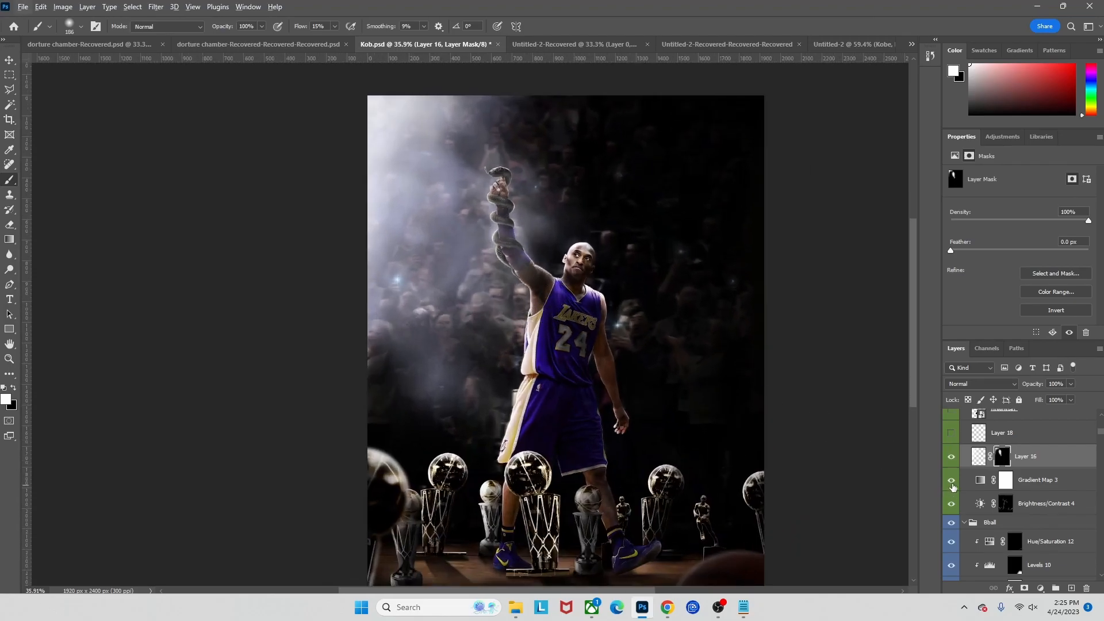
# - Select Layer 18 and make it visible
pyautogui.click(1013, 434)
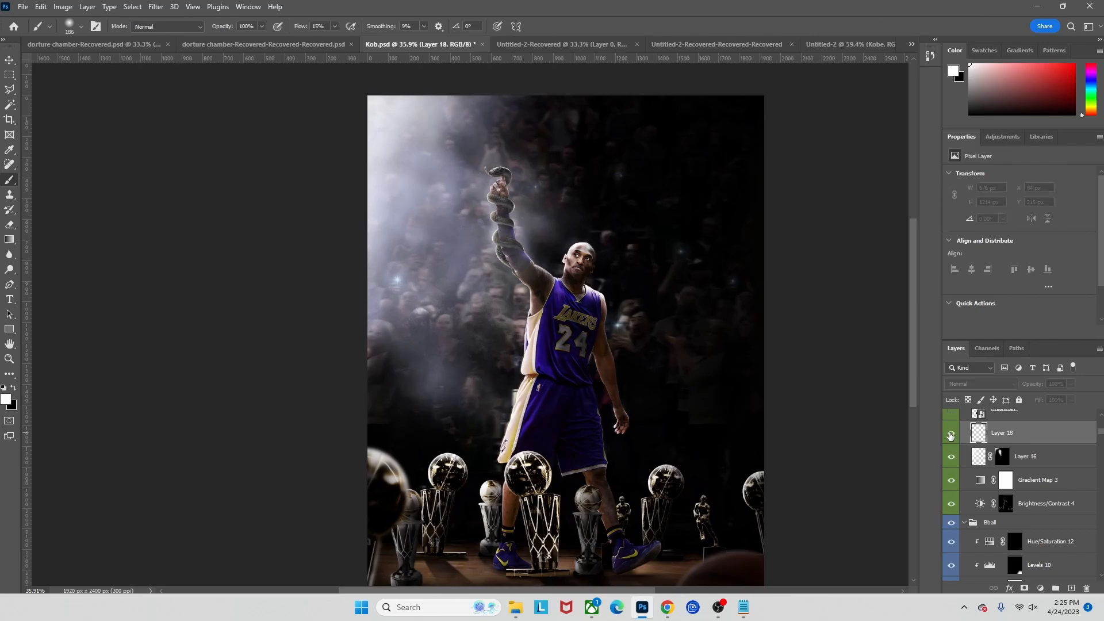
pyautogui.click(950, 434)
pyautogui.scroll(1, 993, 436)
# - Show the download flare layer above the central trophy and compare the trophy with the flare on and off
pyautogui.click(1003, 458)
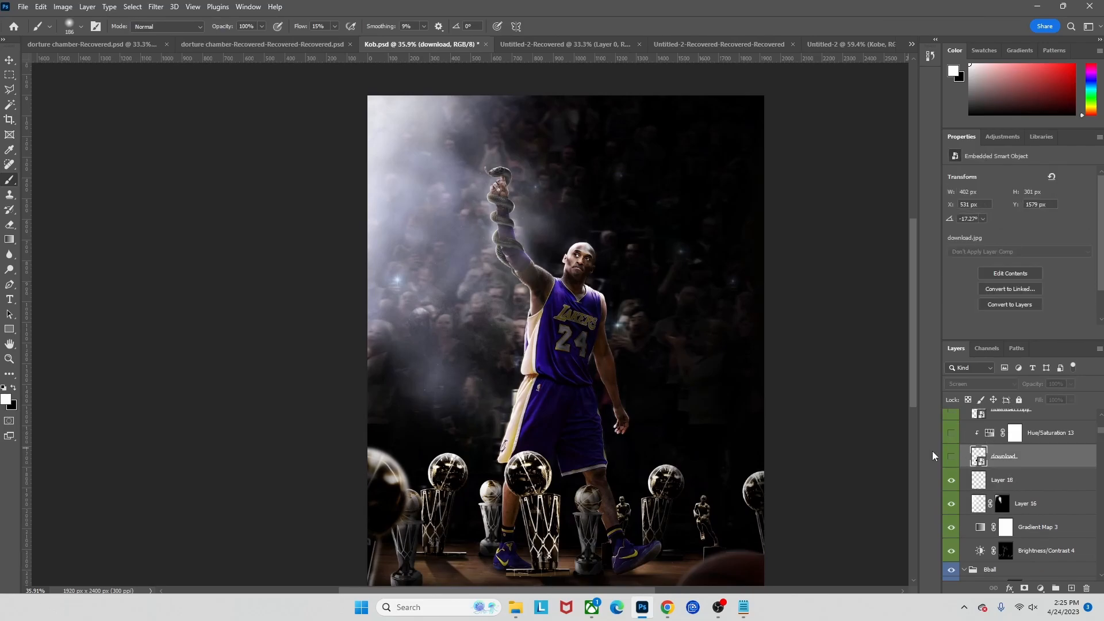
pyautogui.click(951, 456)
pyautogui.click(951, 456)
pyautogui.click(951, 456)
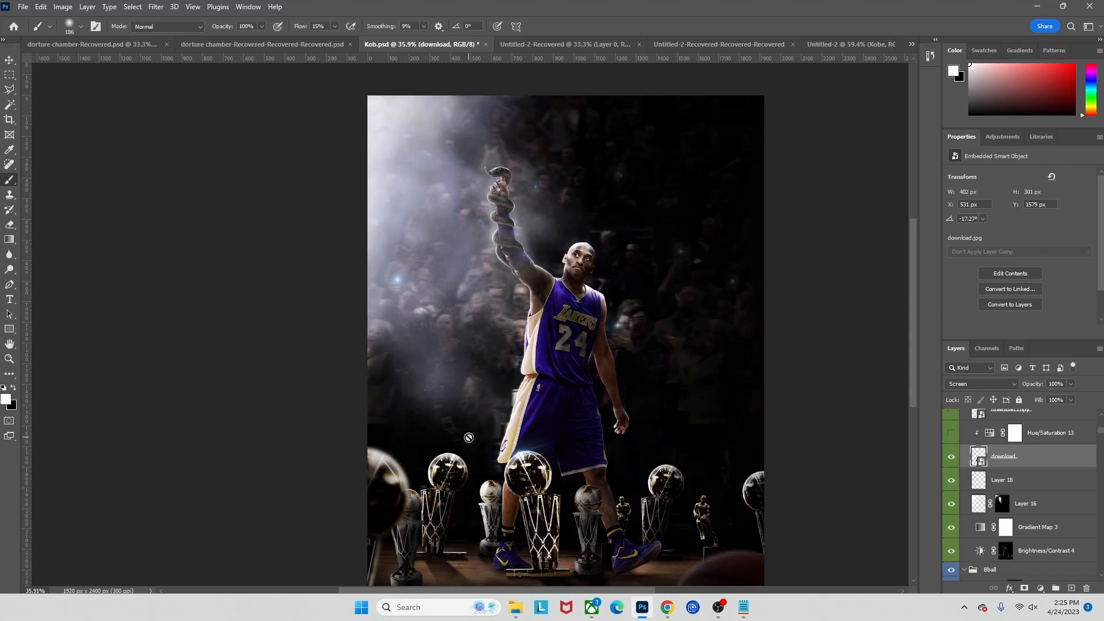
pyautogui.scroll(5, 525, 410)
pyautogui.scroll(4, 525, 410)
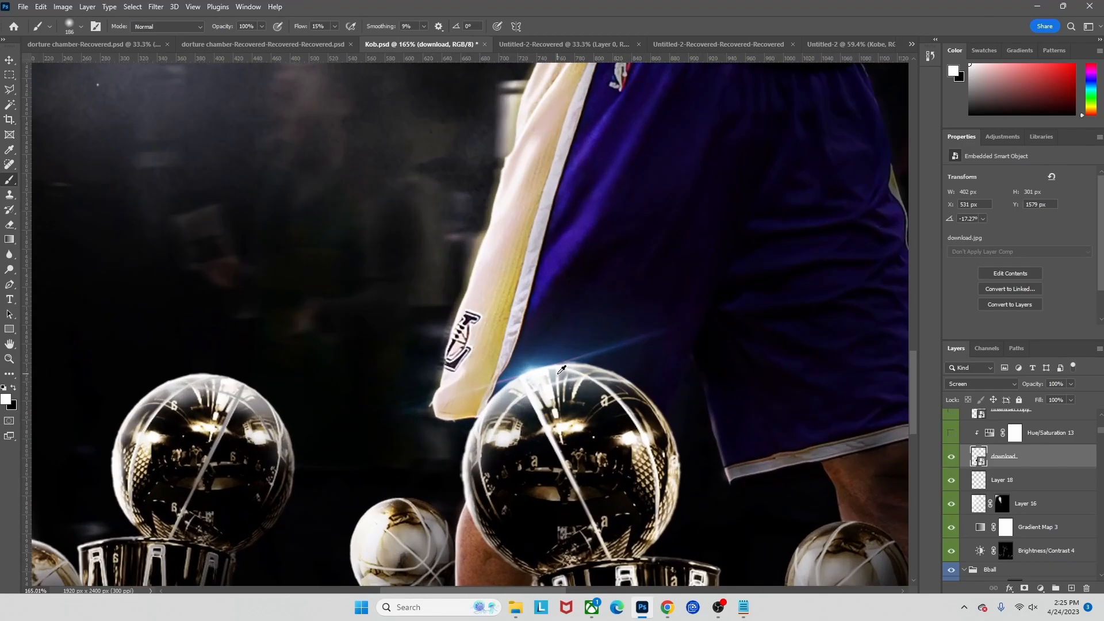
pyautogui.click(1033, 440)
pyautogui.click(951, 457)
pyautogui.click(951, 457)
pyautogui.click(1001, 456)
# - Show the Hue/Saturation 13 adjustment clipped to the download flare and compare the flare with it on and off
pyautogui.click(1041, 436)
pyautogui.scroll(-3, 525, 366)
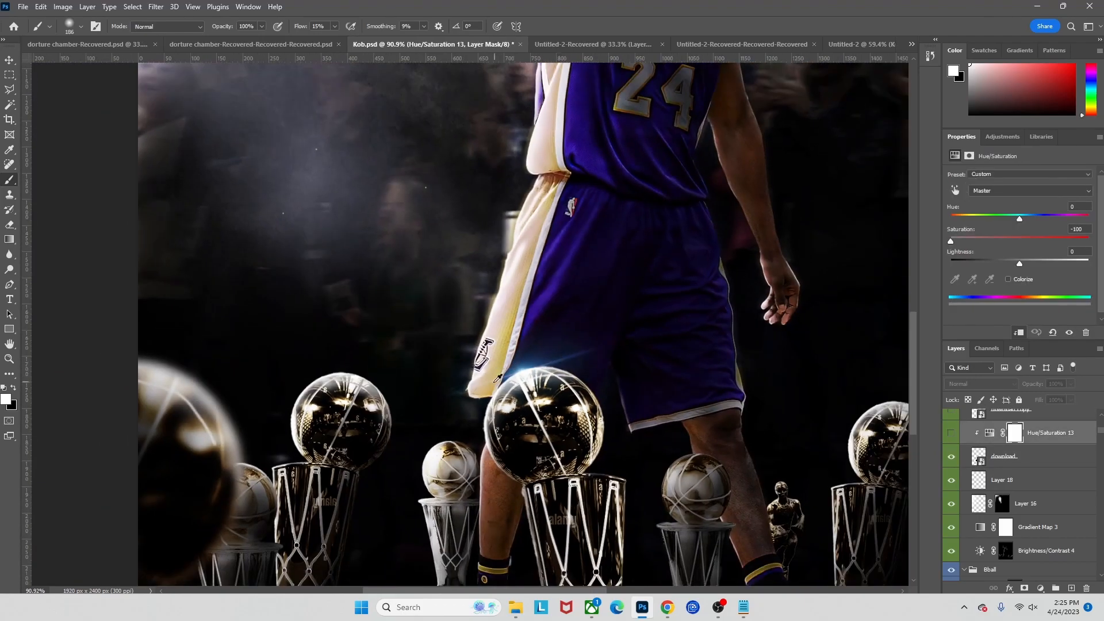
pyautogui.scroll(-3, 565, 383)
pyautogui.scroll(2, 552, 391)
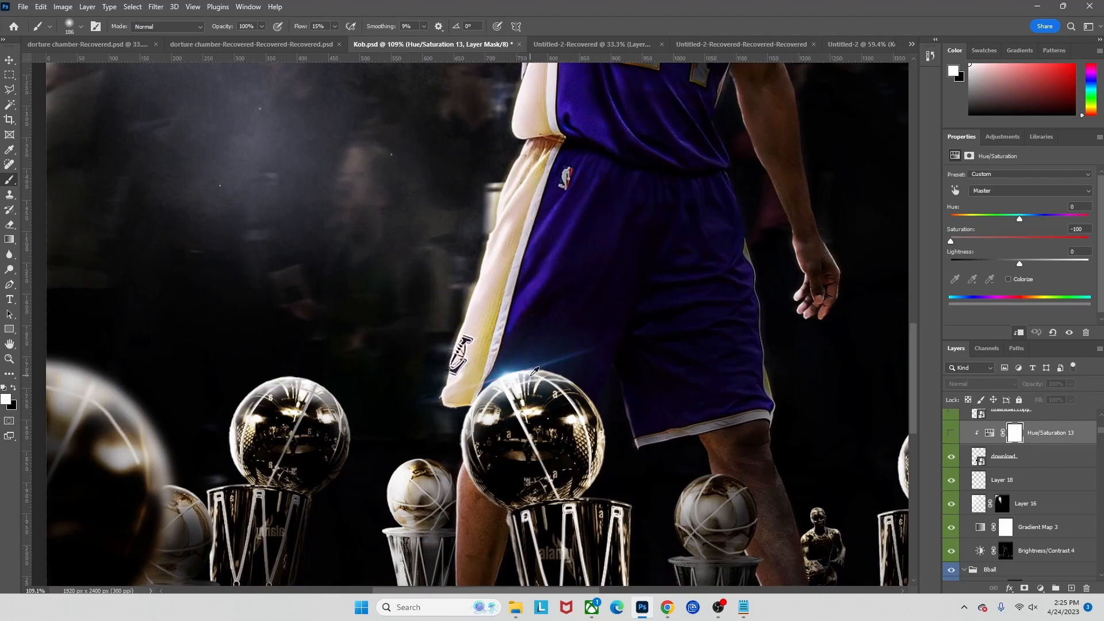
pyautogui.scroll(2, 984, 452)
pyautogui.click(952, 481)
pyautogui.click(951, 480)
pyautogui.click(952, 481)
pyautogui.rightClick(1036, 482)
pyautogui.click(1063, 483)
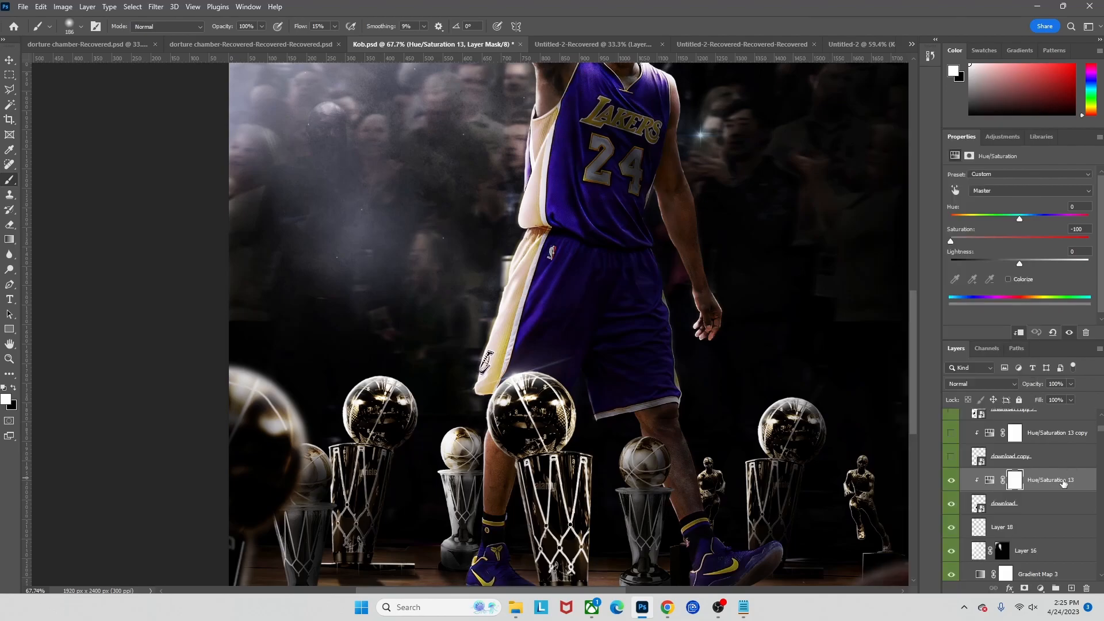
# - Show the download copy and download copy 2 flares together with their clipped Hue/Saturation adjustments
pyautogui.click(952, 456)
pyautogui.scroll(-4, 598, 430)
pyautogui.scroll(-1, 595, 435)
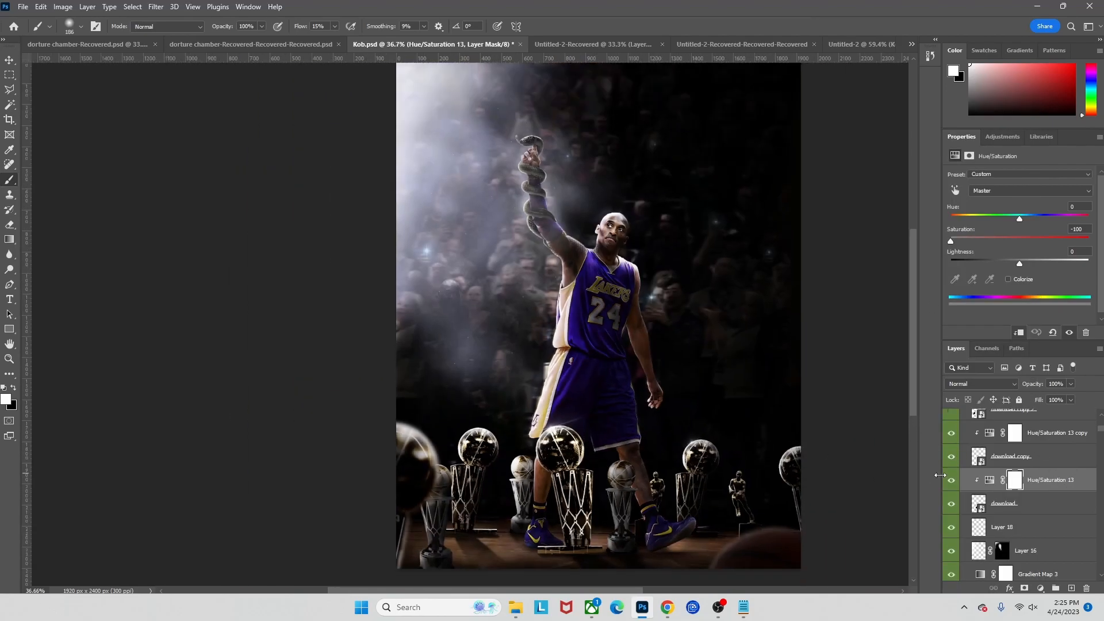
pyautogui.scroll(2, 978, 460)
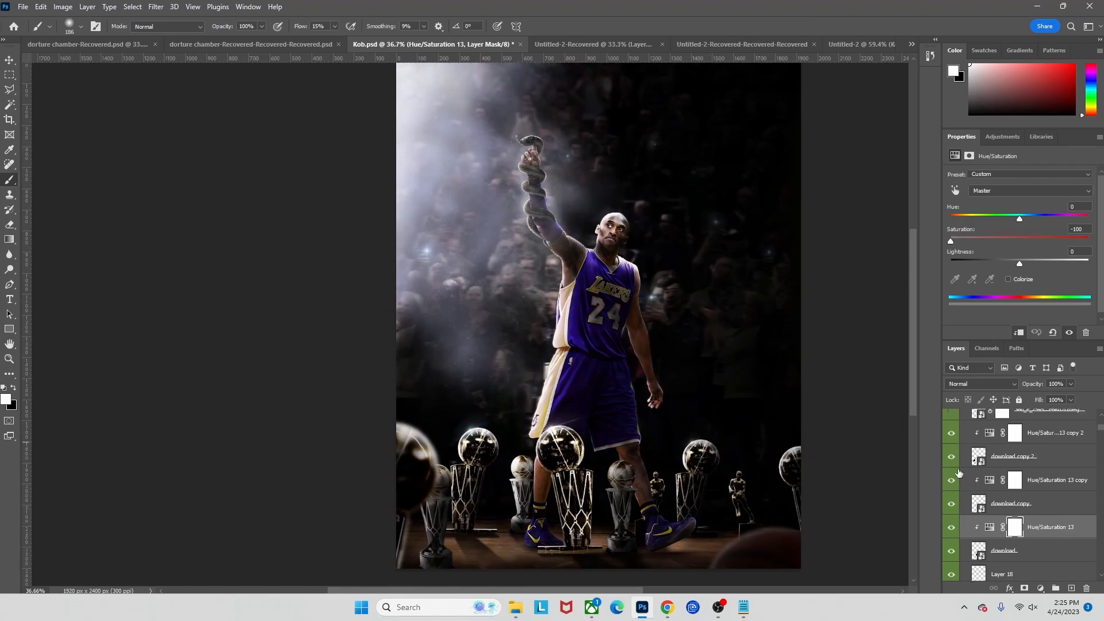
pyautogui.scroll(3, 957, 472)
# - Show Layer 19 in the Flares and lighting group and compare the floor area around the trophies with it on and off
pyautogui.click(953, 433)
pyautogui.click(953, 434)
pyautogui.click(1035, 433)
pyautogui.hscroll(1, 613, 483)
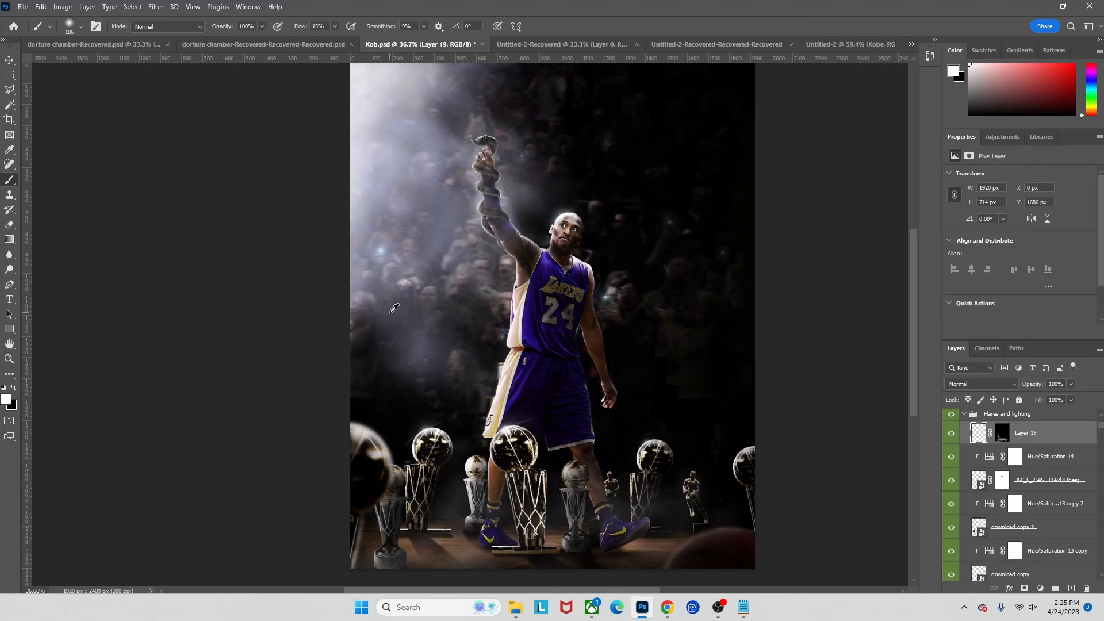
pyautogui.scroll(-3, 544, 481)
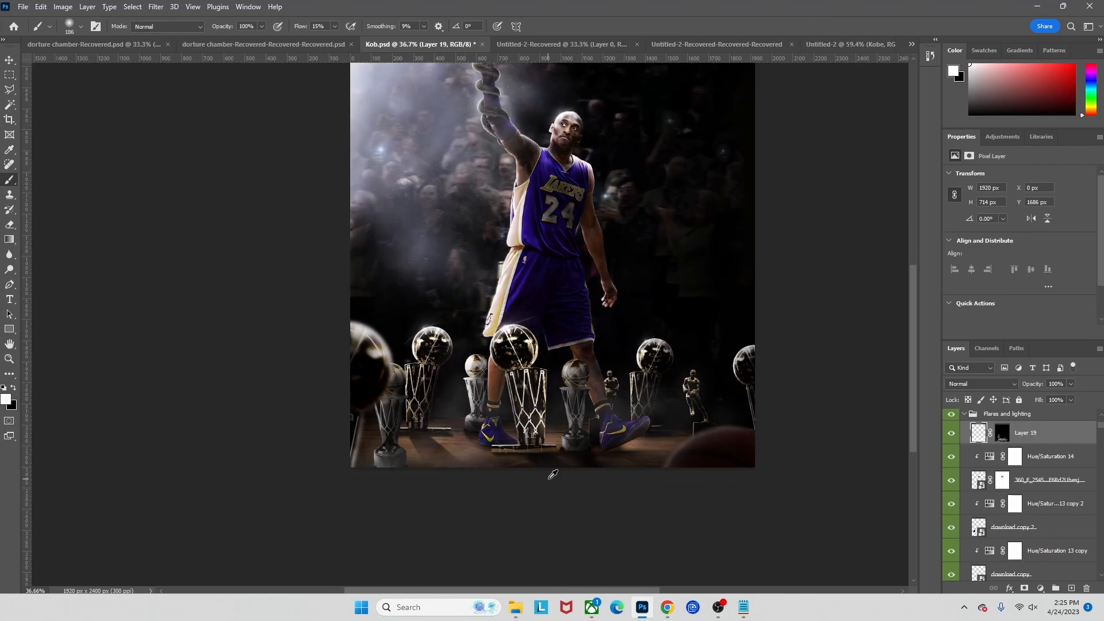
pyautogui.scroll(3, 567, 455)
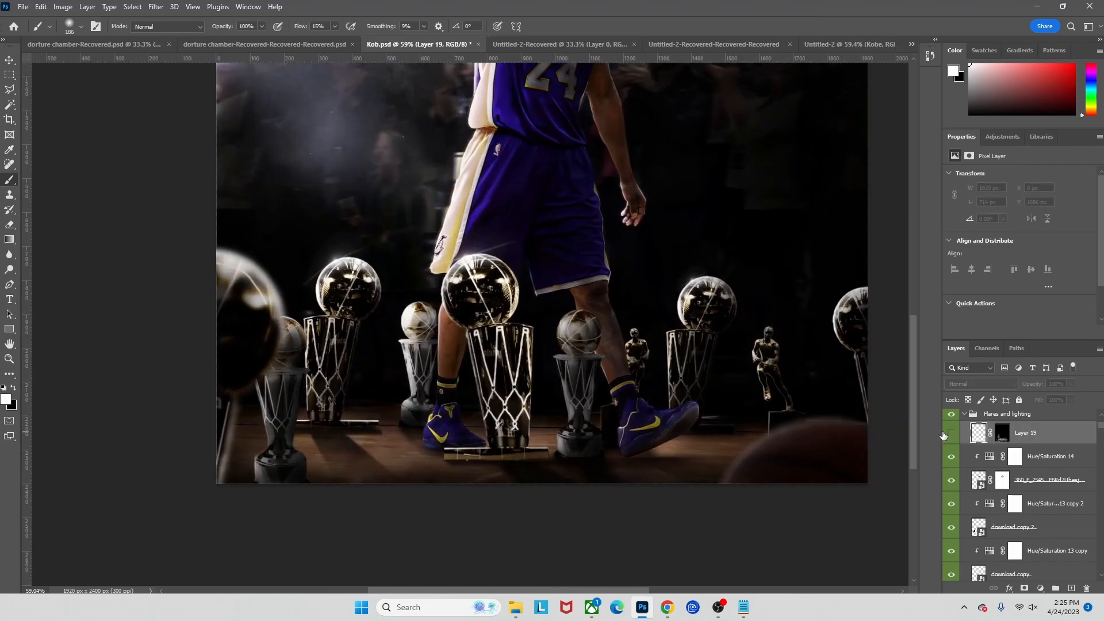
pyautogui.scroll(-3, 440, 457)
pyautogui.moveTo(459, 379); pyautogui.dragTo(478, 452)
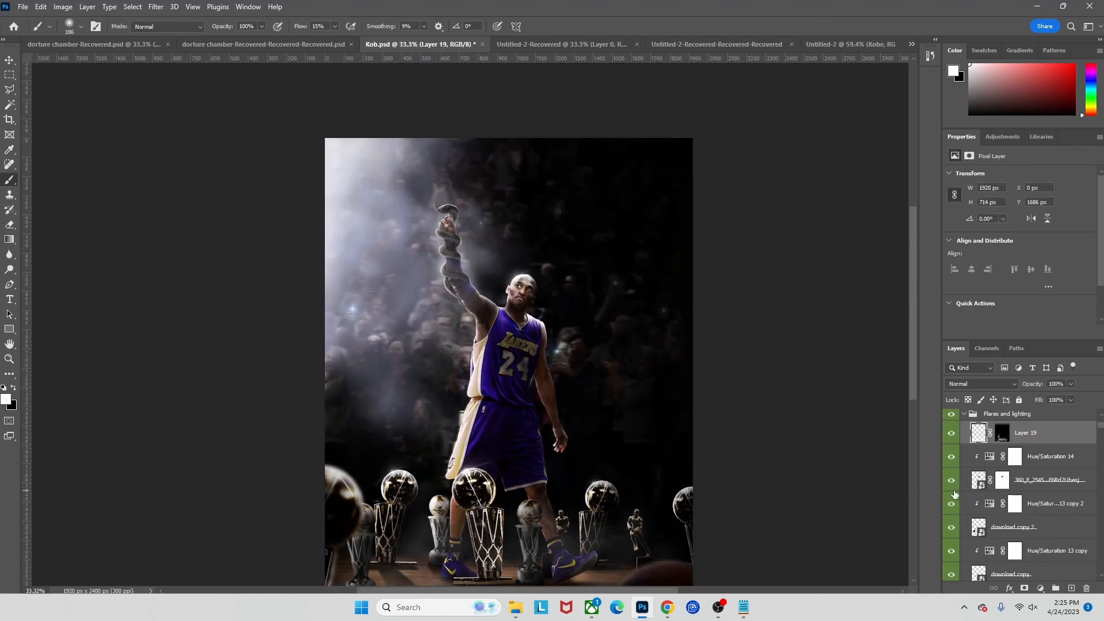
# - Show the Flares and lighting copy smart object above the group and select it
pyautogui.scroll(3, 956, 494)
pyautogui.click(952, 459)
pyautogui.click(952, 459)
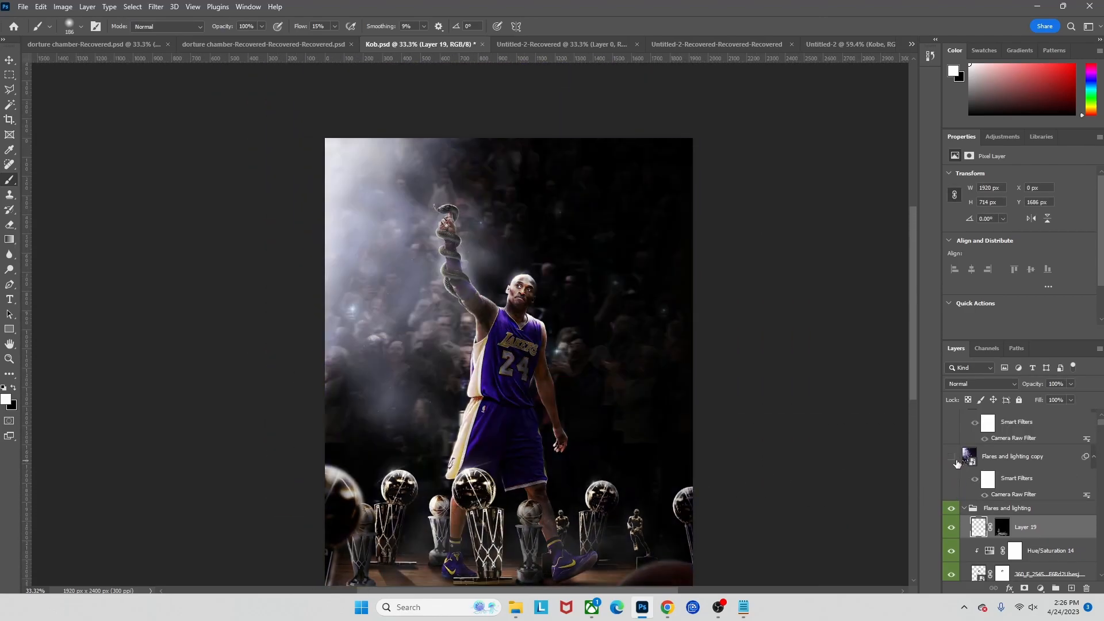
pyautogui.scroll(-1, 525, 443)
pyautogui.hscroll(-1, 604, 440)
pyautogui.click(951, 458)
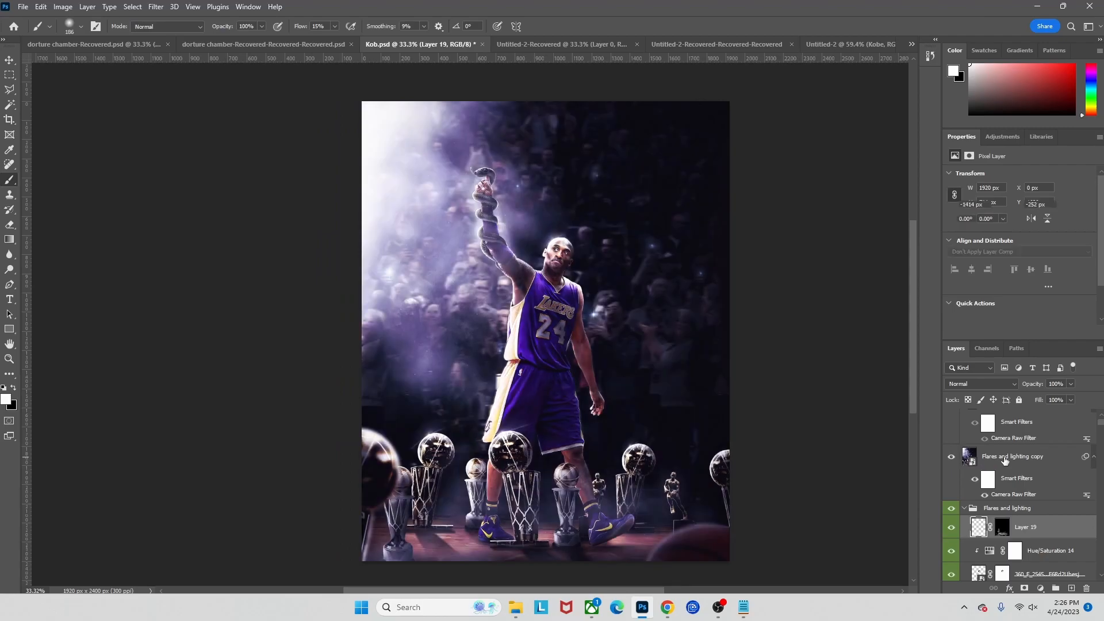
pyautogui.click(1001, 458)
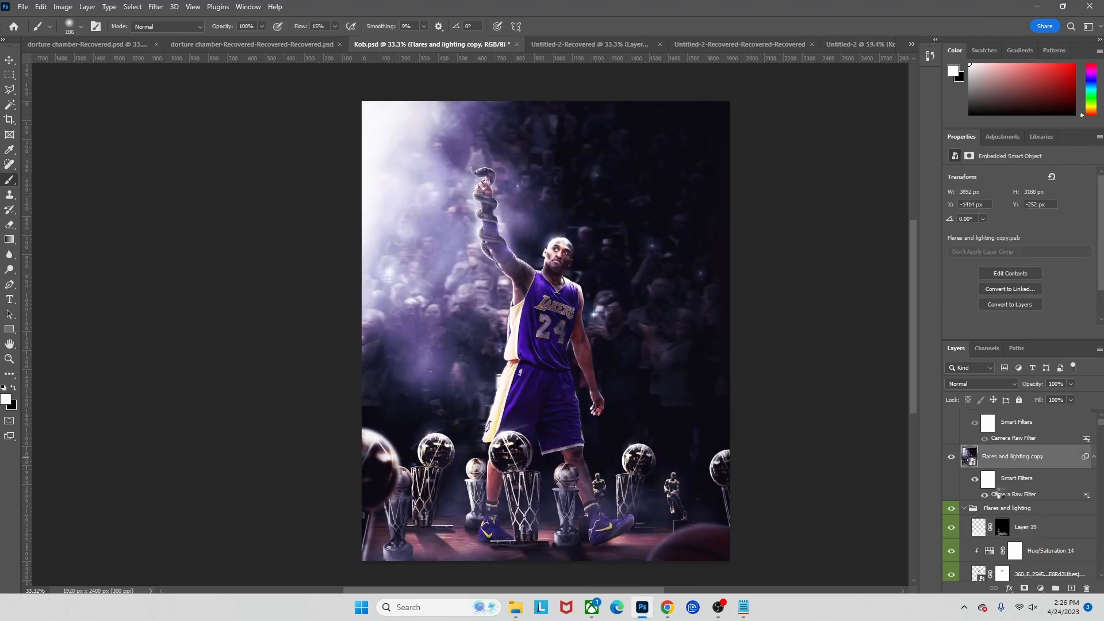
# - Open the Camera Raw Filter settings of Flares and lighting copy and compare the image with the Basic adjustments on and off
pyautogui.doubleClick(999, 495)
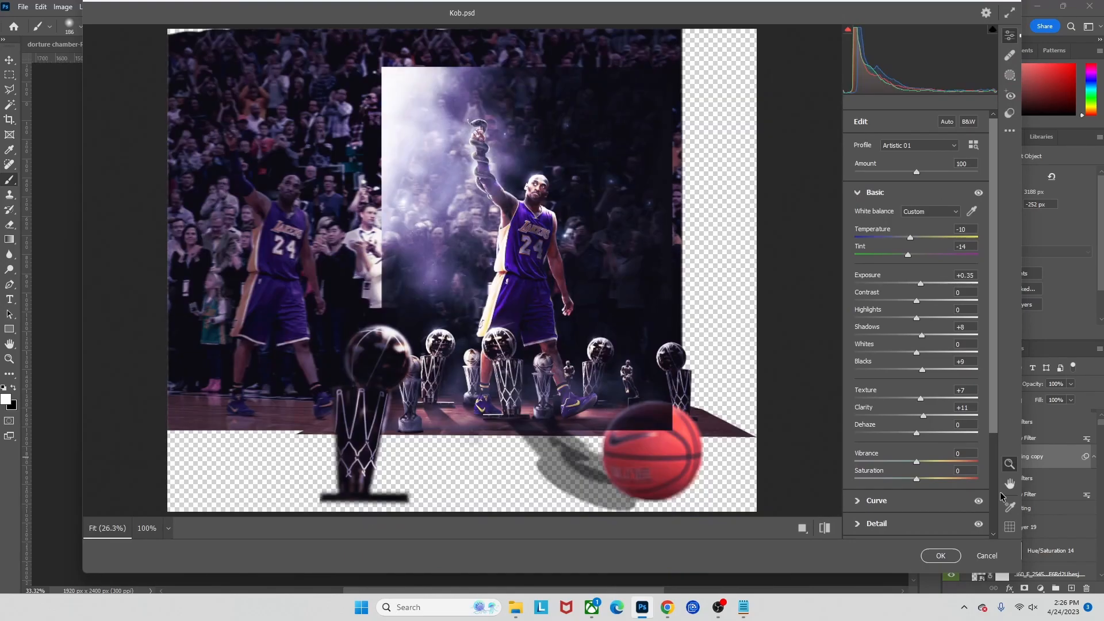
pyautogui.scroll(3, 557, 212)
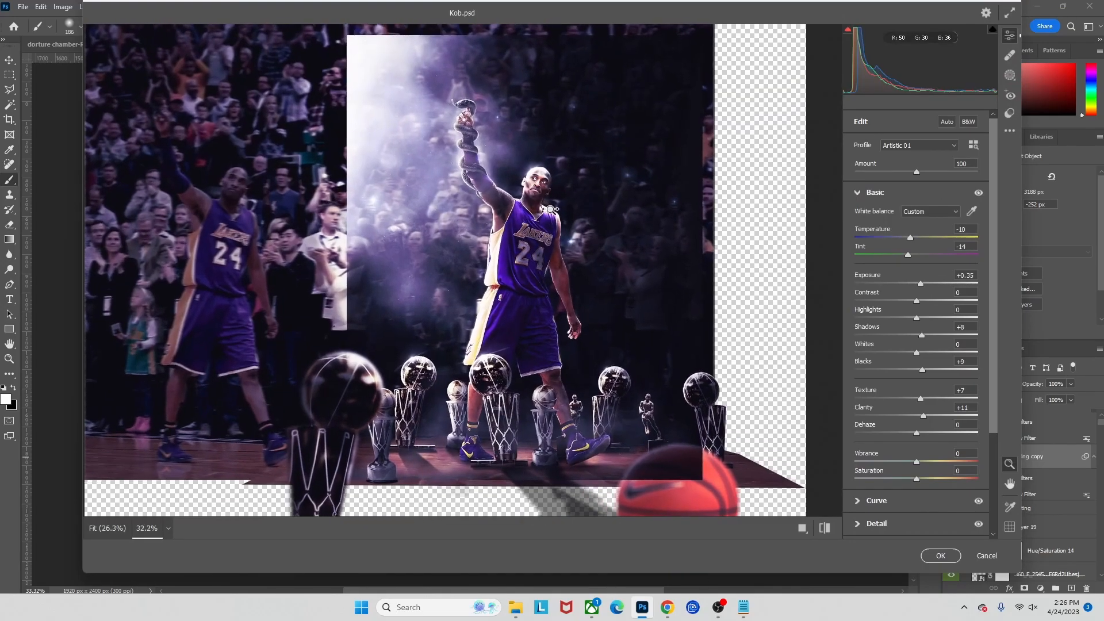
pyautogui.scroll(-1, 558, 212)
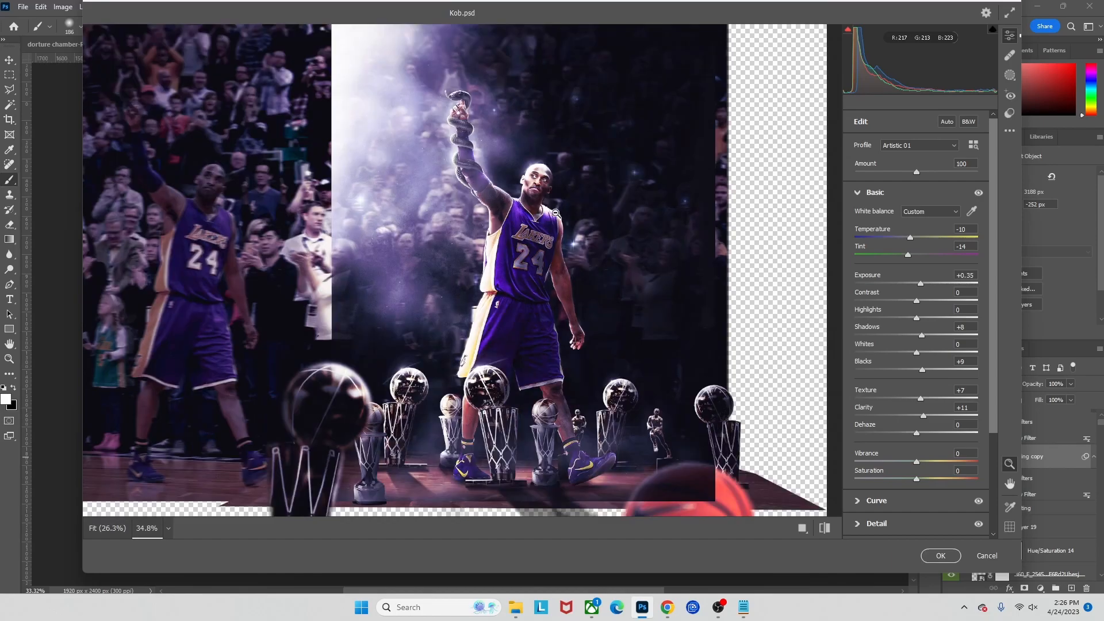
pyautogui.scroll(-1, 557, 212)
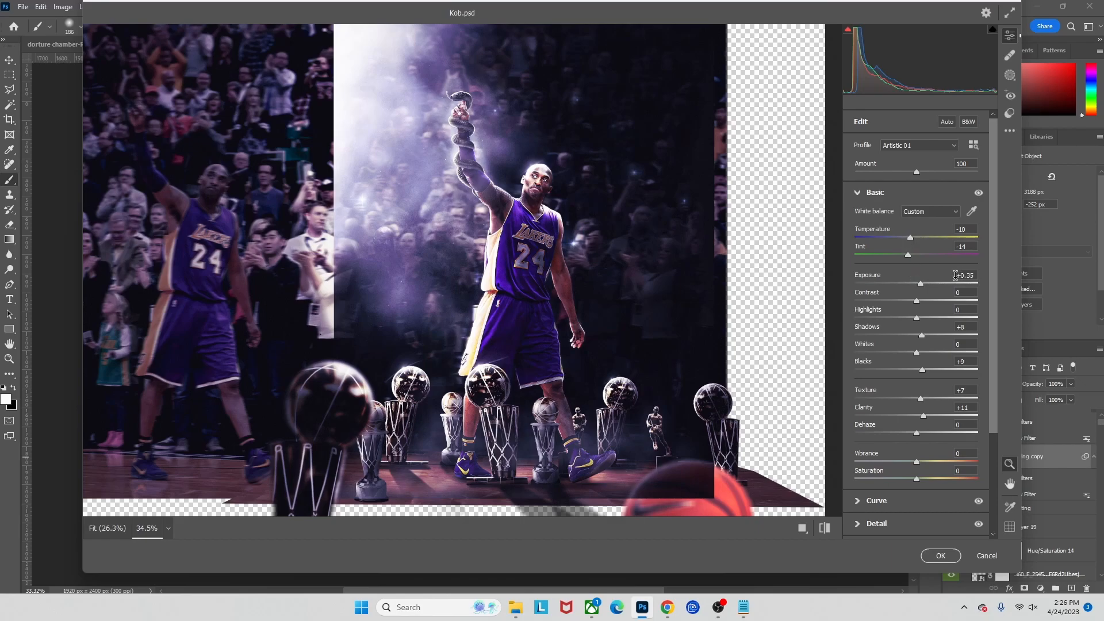
pyautogui.click(974, 195)
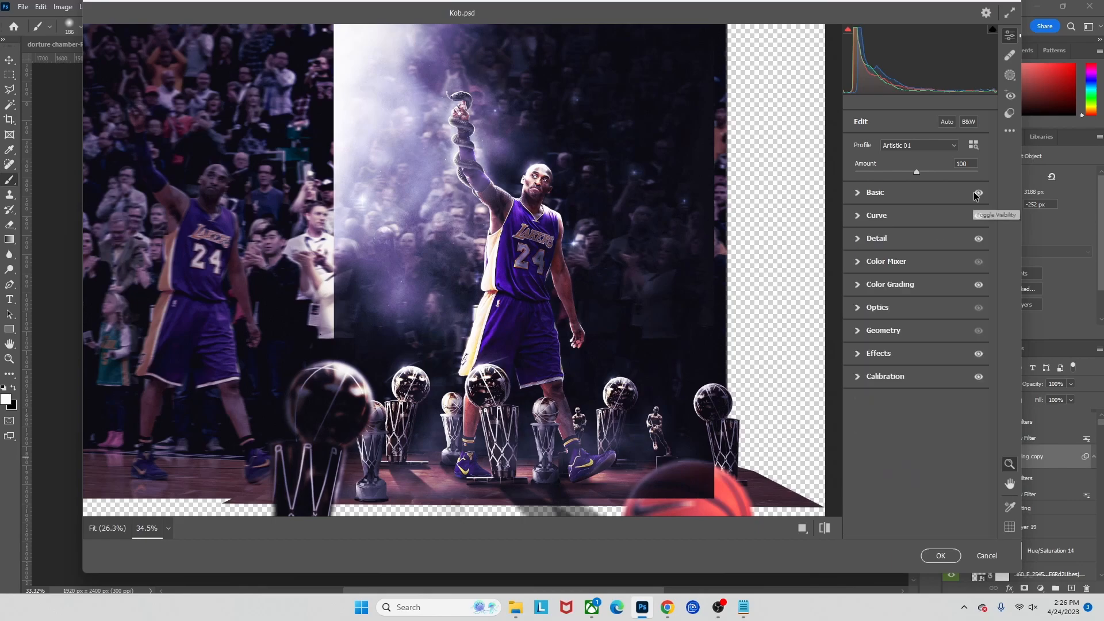
pyautogui.click(912, 194)
pyautogui.click(977, 194)
pyautogui.click(977, 194)
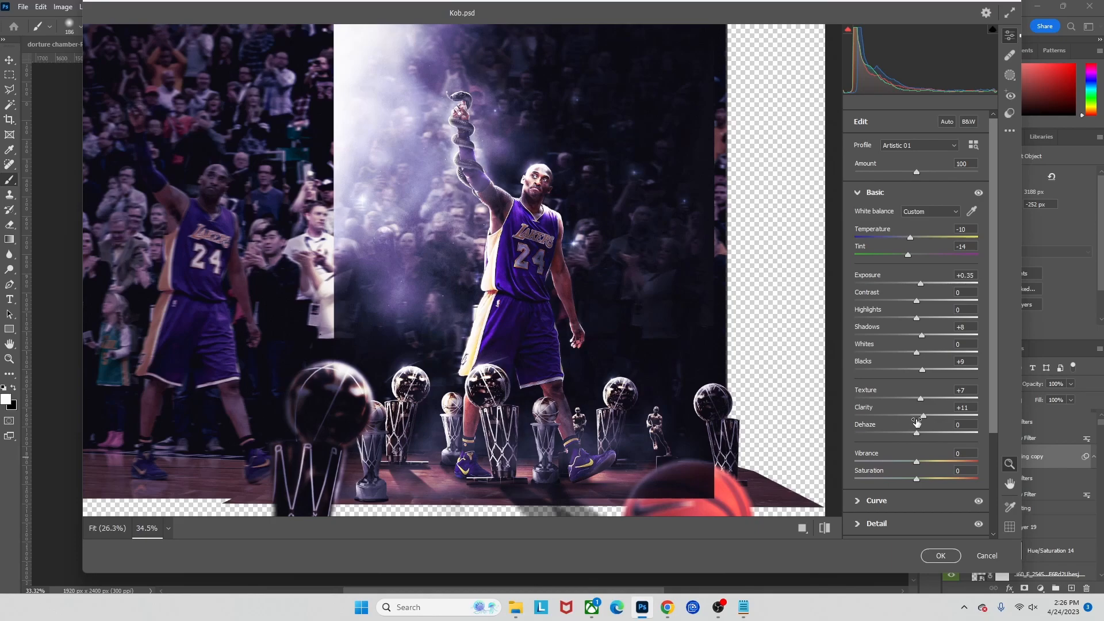
# - Review the filter's Curve, Detail and Color Grading settings
pyautogui.scroll(-3, 919, 425)
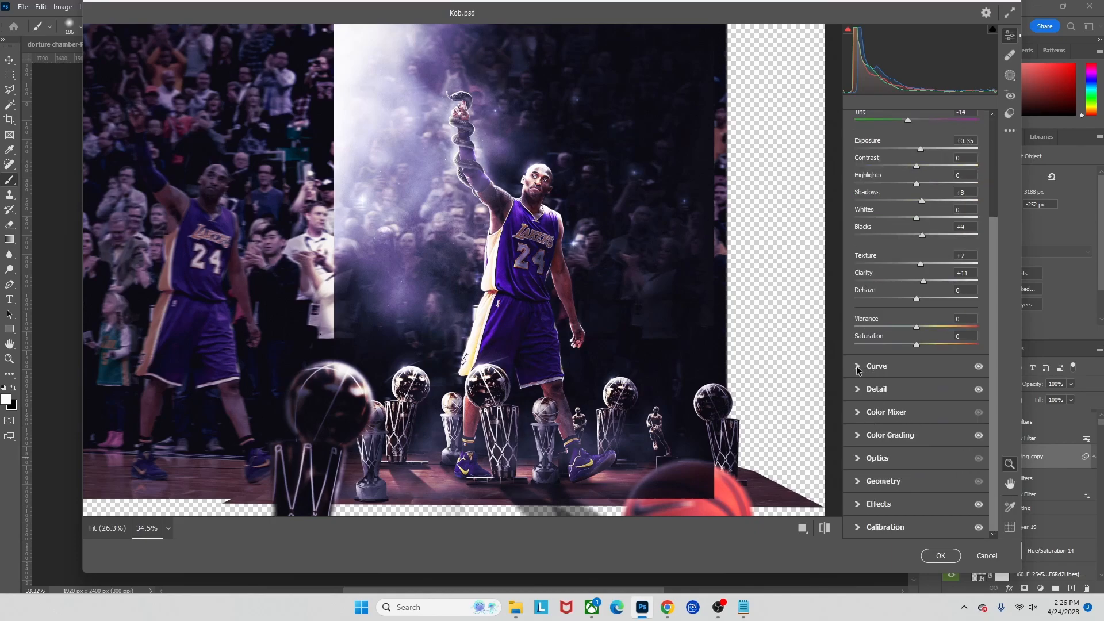
pyautogui.click(858, 370)
pyautogui.click(906, 324)
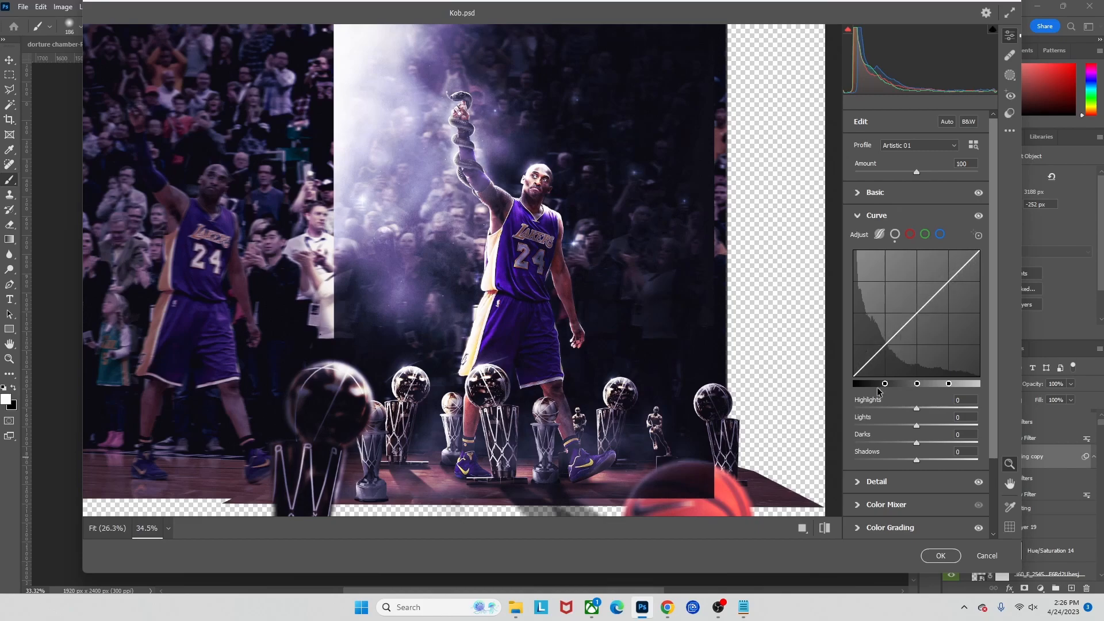
pyautogui.click(876, 481)
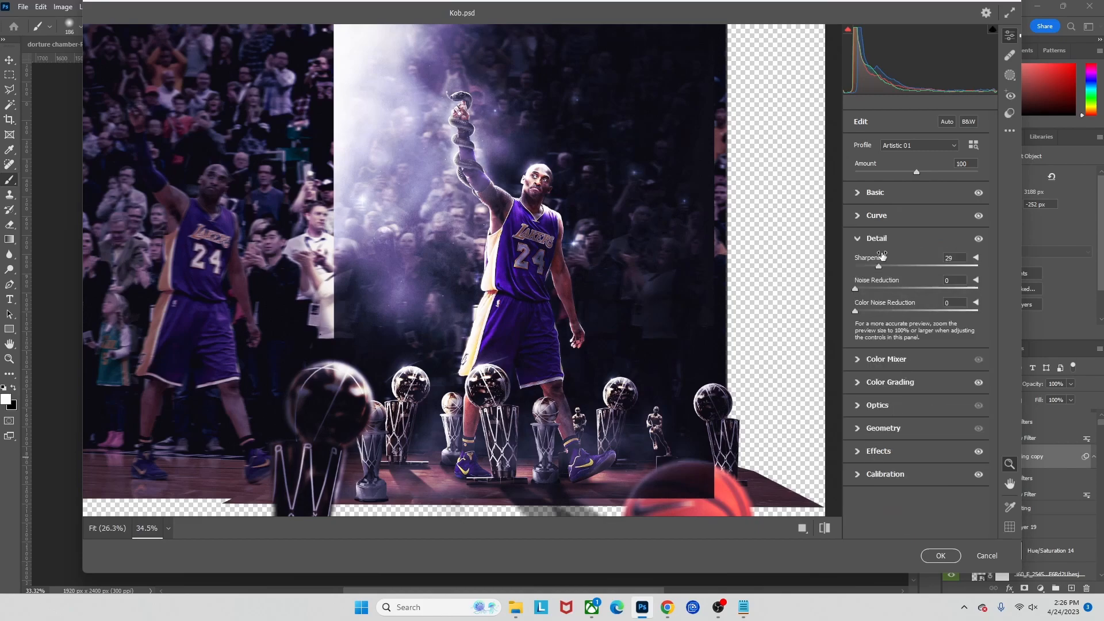
pyautogui.moveTo(542, 167)
pyautogui.mouseDown()
pyautogui.moveTo(631, 161)
pyautogui.moveTo(525, 164)
pyautogui.moveTo(535, 165)
pyautogui.mouseUp()
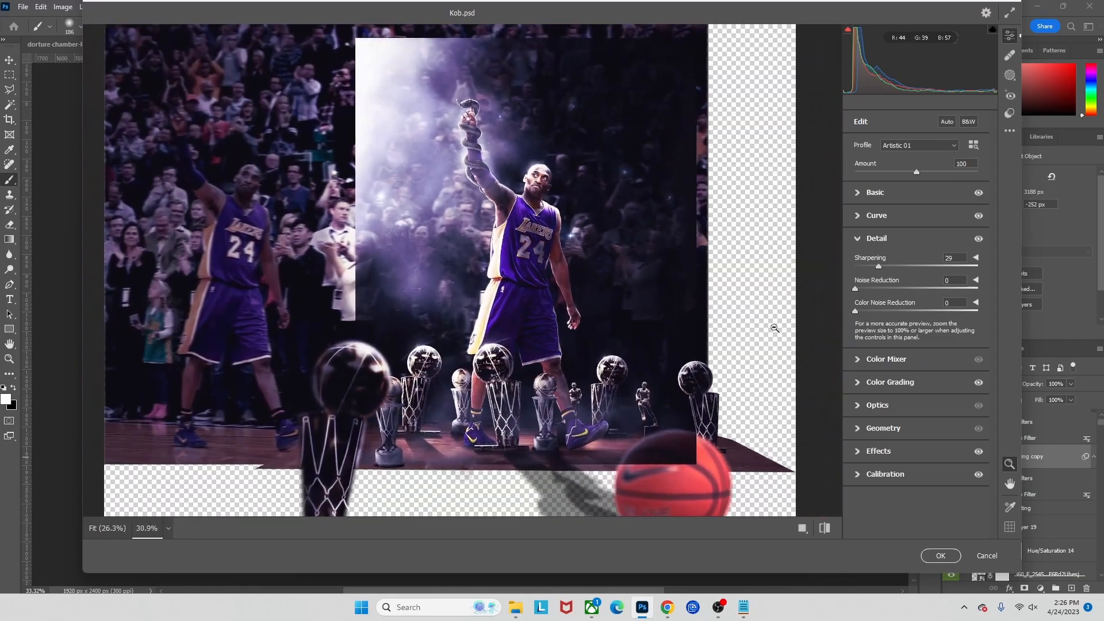
pyautogui.click(858, 389)
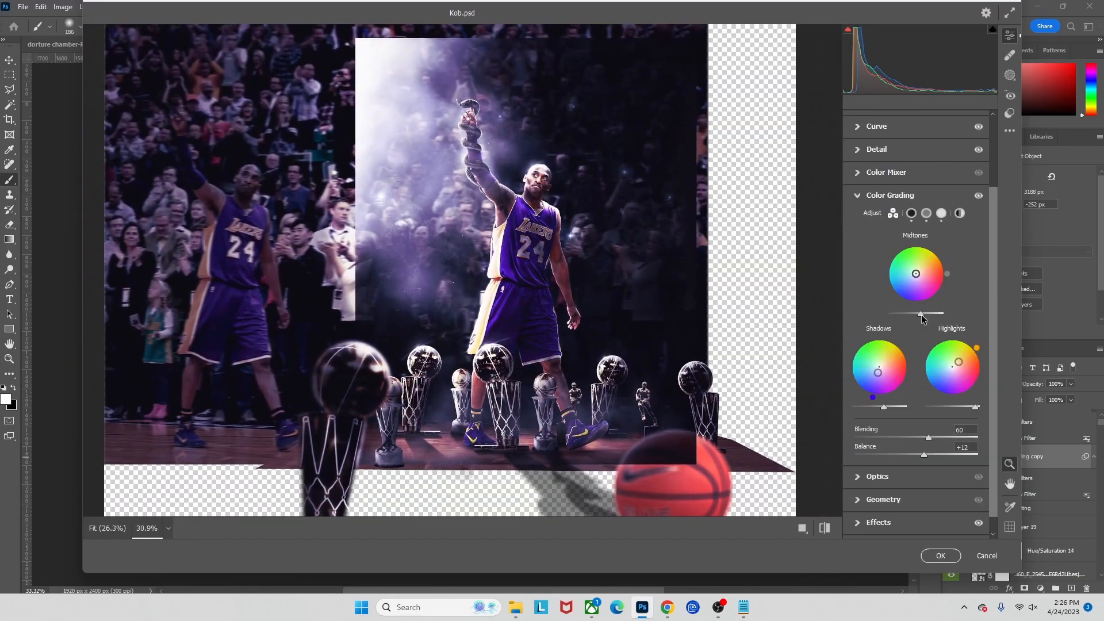
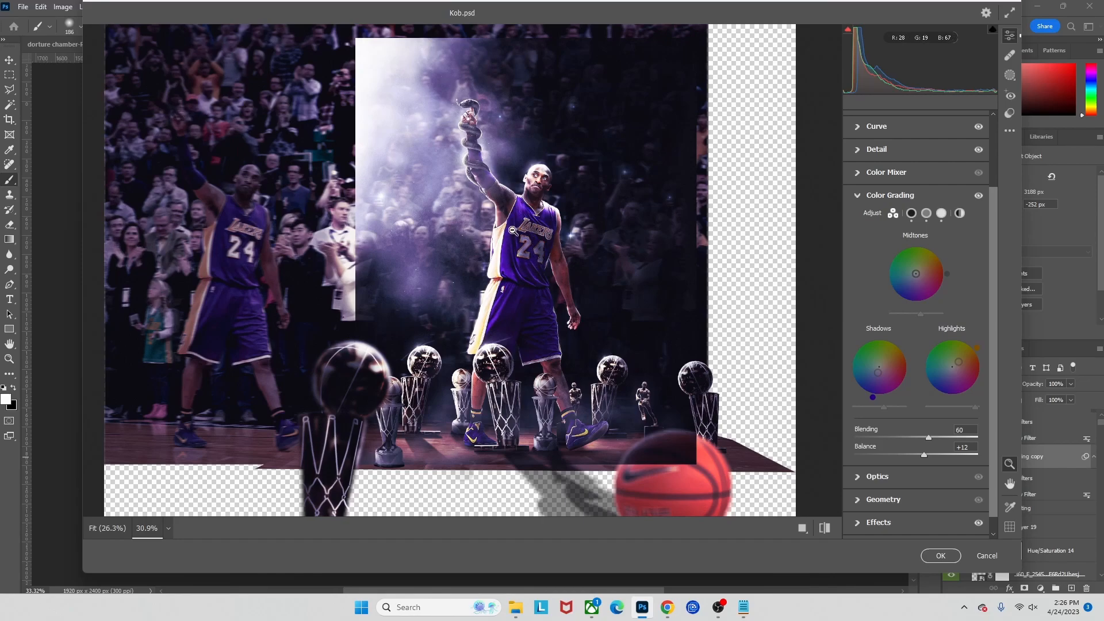
# - Examine the Color Grading wheels and compare the image with the color grading on and off
pyautogui.scroll(1, 512, 230)
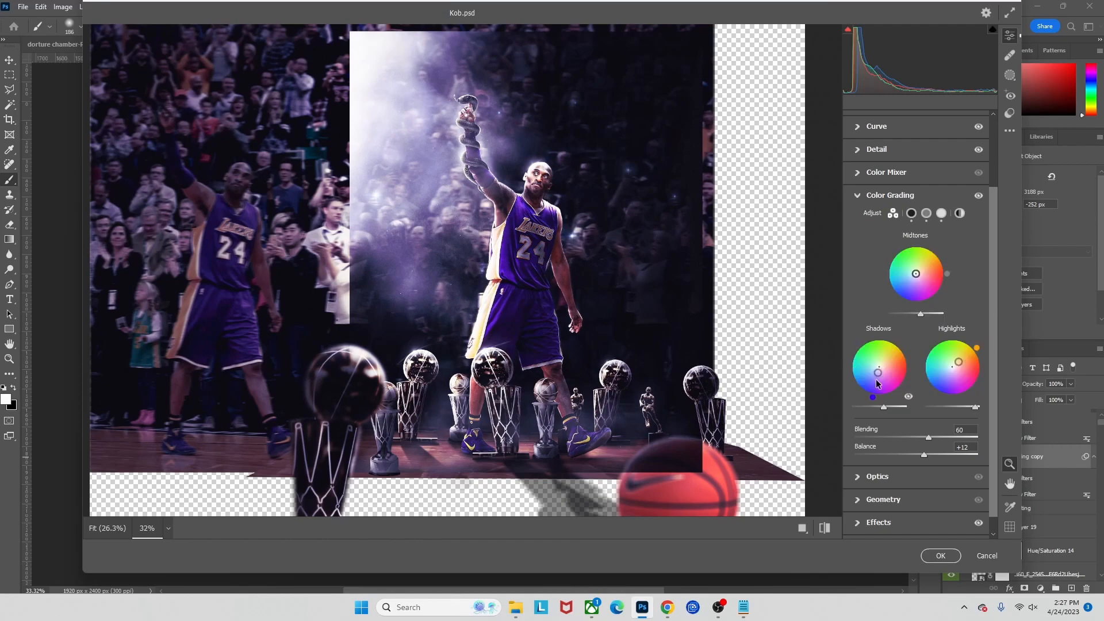
pyautogui.scroll(-1, 892, 454)
pyautogui.scroll(3, 972, 322)
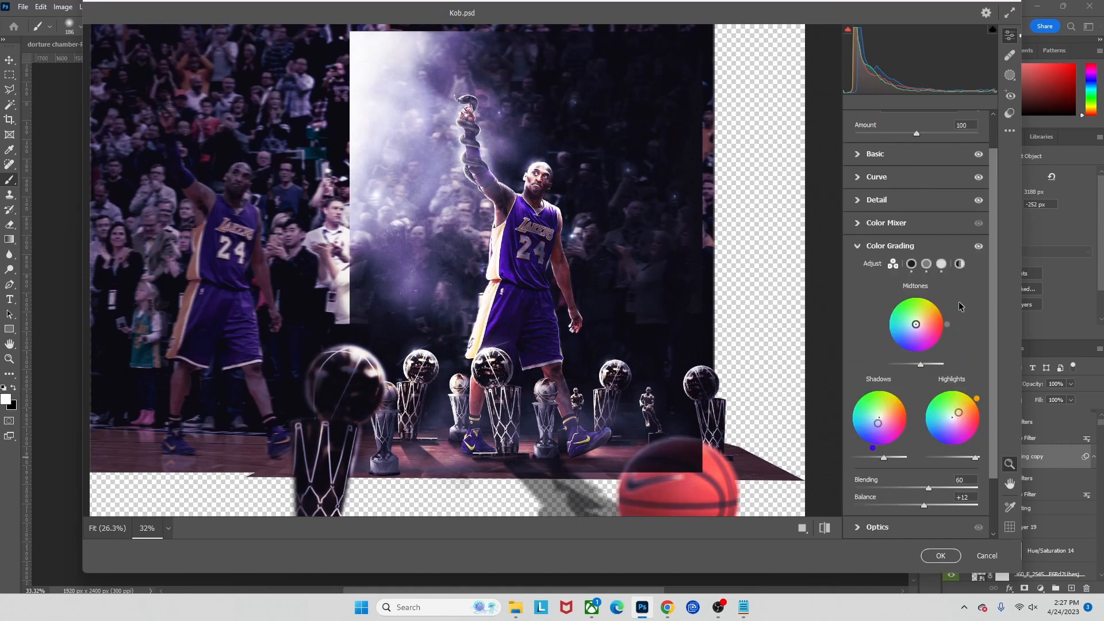
pyautogui.click(979, 246)
pyautogui.click(979, 247)
# - Review the filter's Effects settings for grain and vignetting, and compare the image with them on and off
pyautogui.scroll(-2, 920, 346)
pyautogui.click(857, 505)
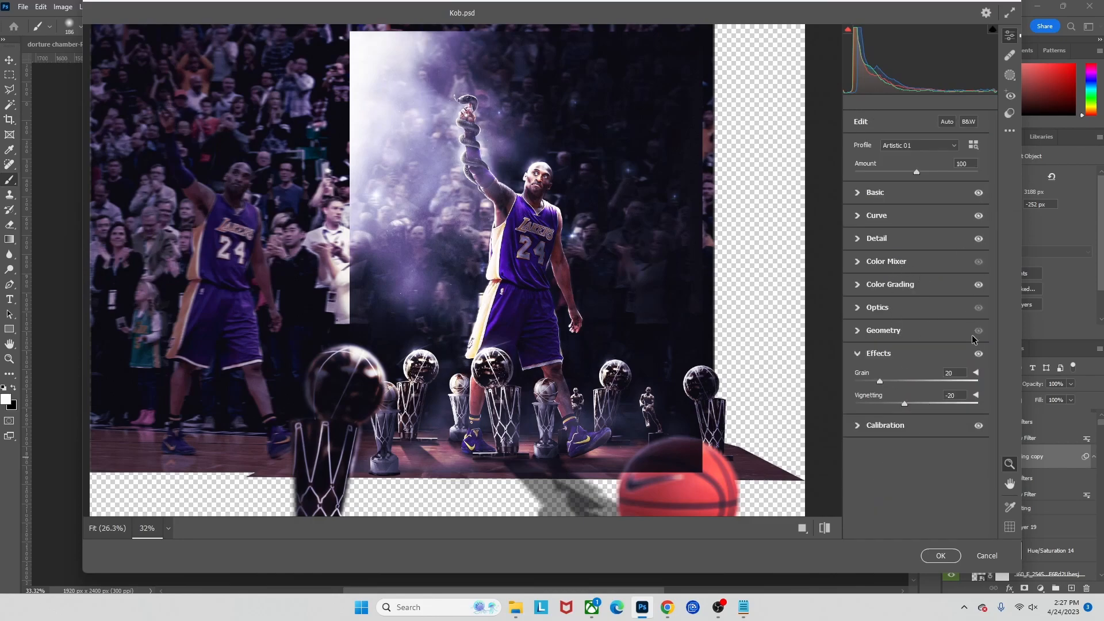
pyautogui.click(976, 355)
pyautogui.click(976, 355)
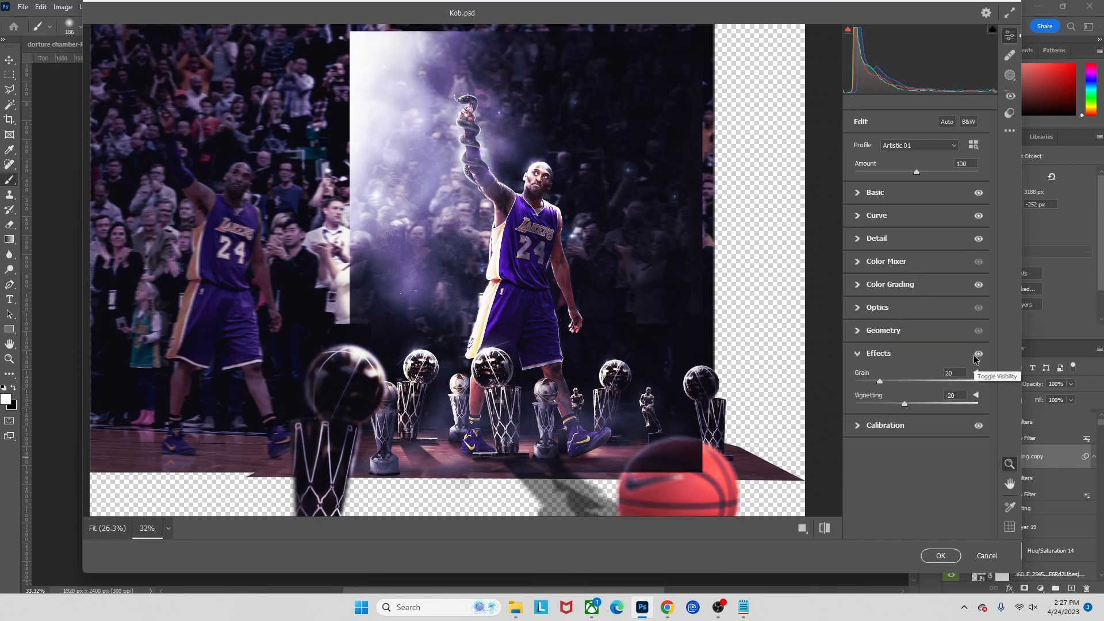
# - Compare the image with the Calibration adjustments on and off, and close the Camera Raw Filter by accepting its settings
pyautogui.click(857, 427)
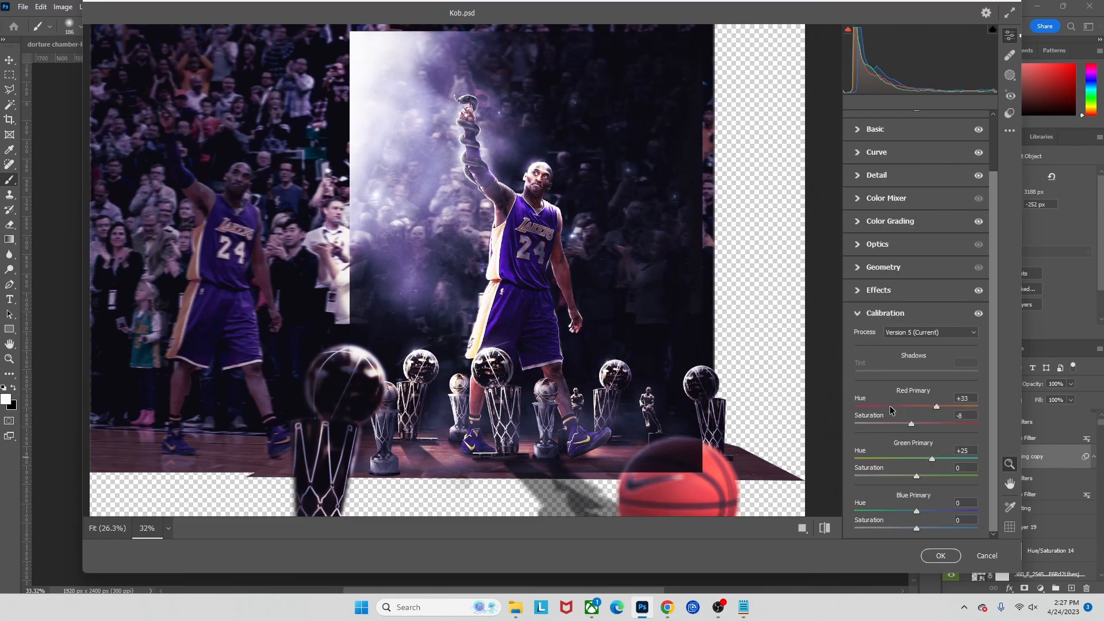
pyautogui.click(978, 312)
pyautogui.click(979, 313)
pyautogui.click(941, 556)
pyautogui.scroll(-1, 633, 336)
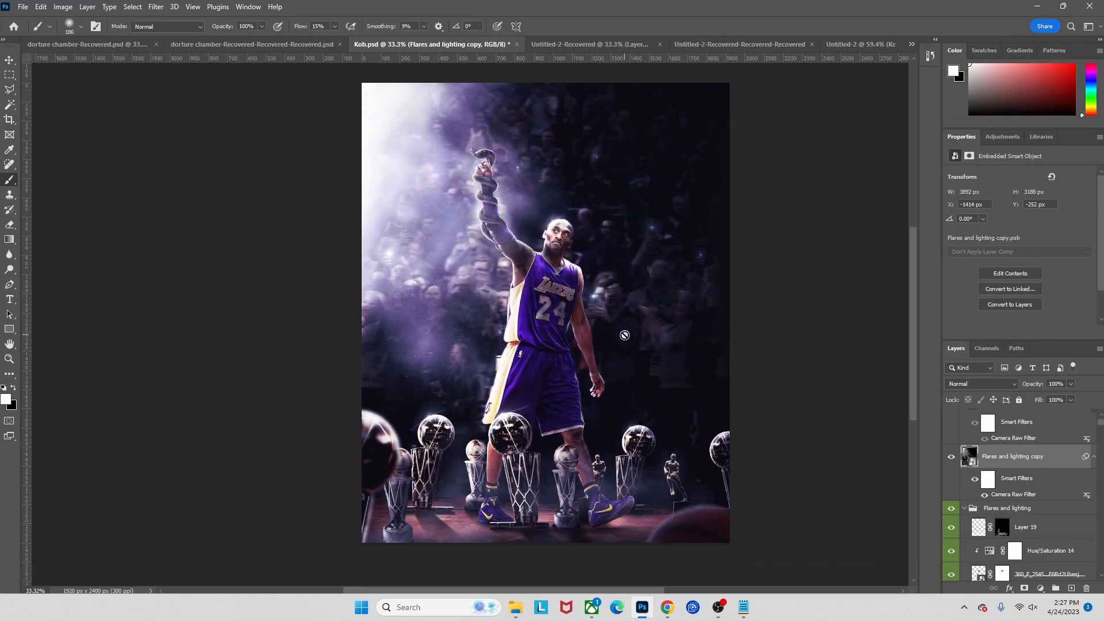
# - Show the Flares and lighting copy 2 smart object and compare the poster with it on and off
pyautogui.hscroll(2, 627, 337)
pyautogui.scroll(1, 627, 330)
pyautogui.scroll(2, 995, 483)
pyautogui.click(951, 444)
pyautogui.click(951, 444)
pyautogui.click(951, 444)
pyautogui.scroll(1, 501, 271)
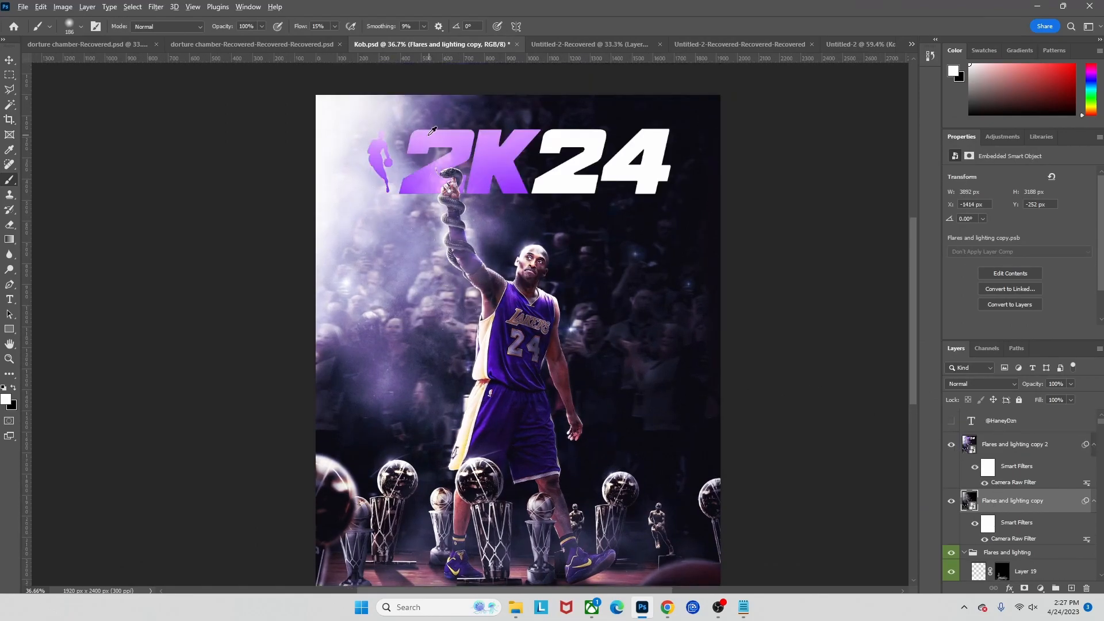
pyautogui.scroll(1, 390, 132)
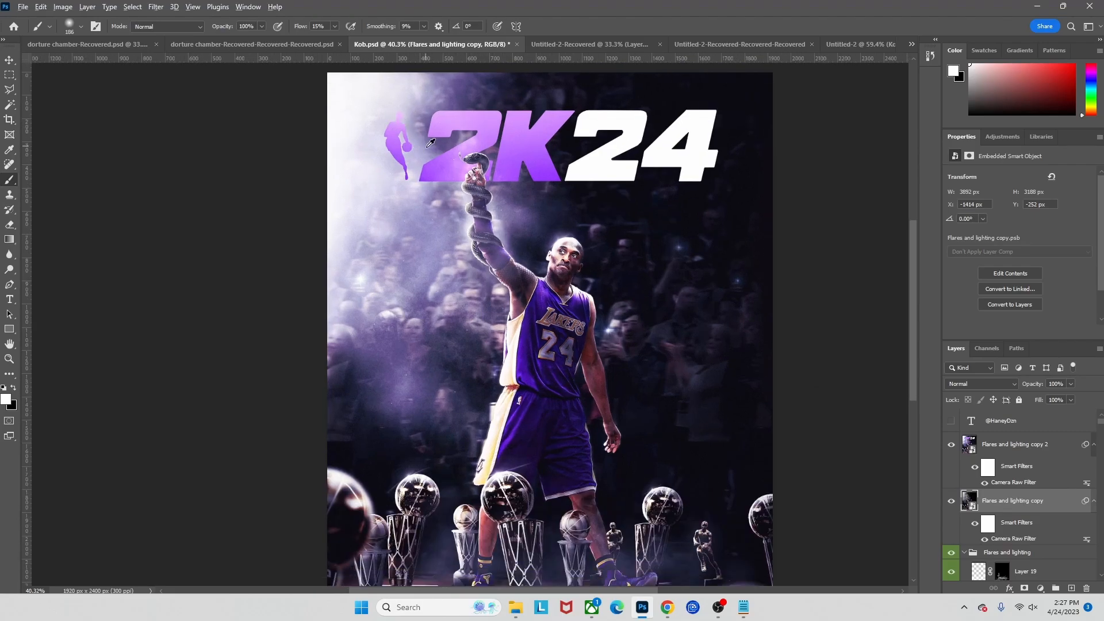
pyautogui.scroll(-1, 428, 141)
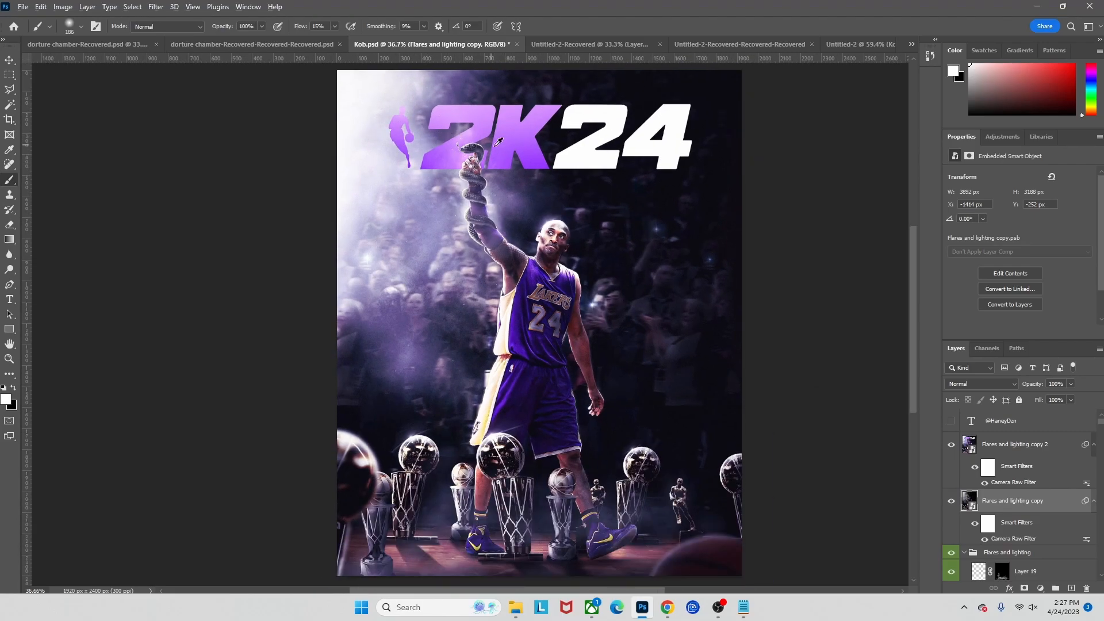
pyautogui.click(951, 445)
pyautogui.click(950, 445)
# - Preview the poster with the designer's signature text layer on, and leave that layer hidden
pyautogui.click(952, 422)
pyautogui.click(951, 422)
pyautogui.click(951, 422)
pyautogui.hscroll(1, 483, 442)
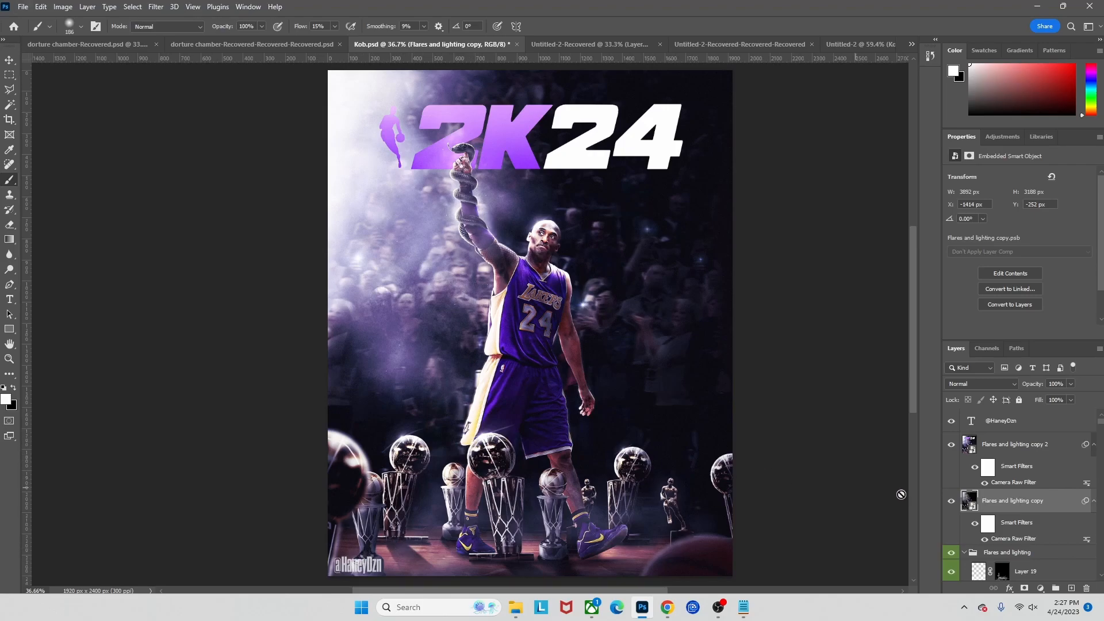
pyautogui.click(951, 420)
pyautogui.hscroll(-1, 662, 468)
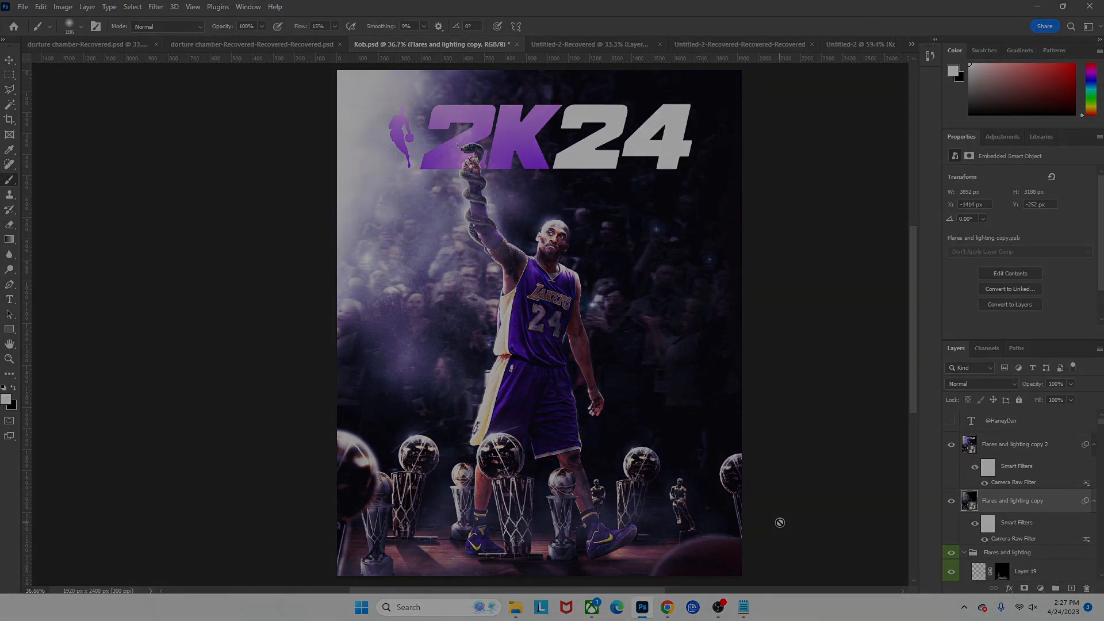
pyautogui.hscroll(1, 789, 514)
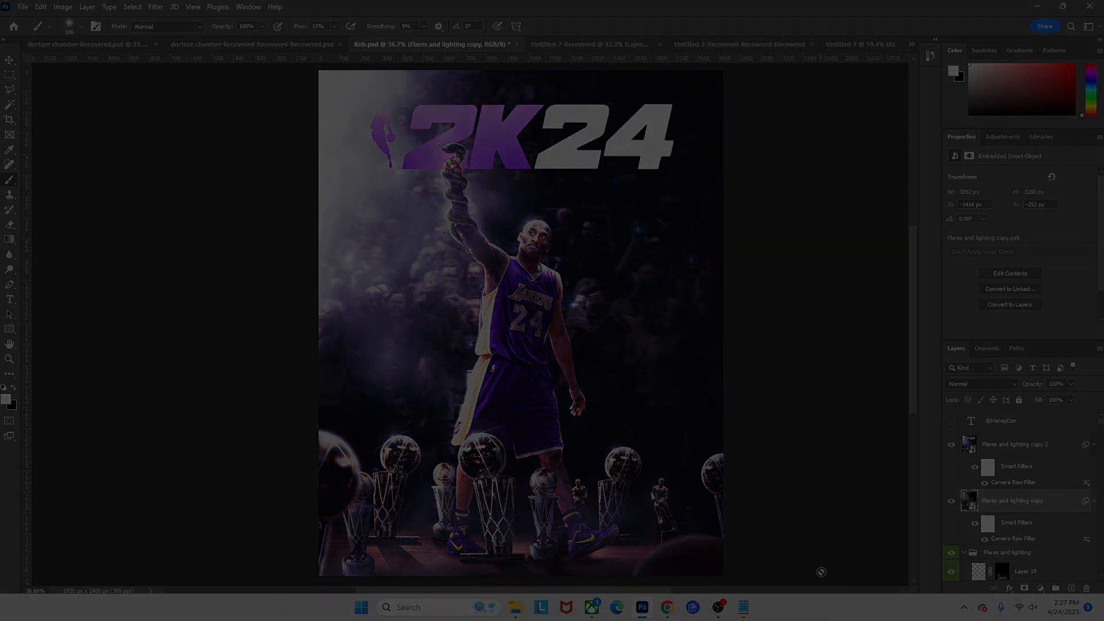